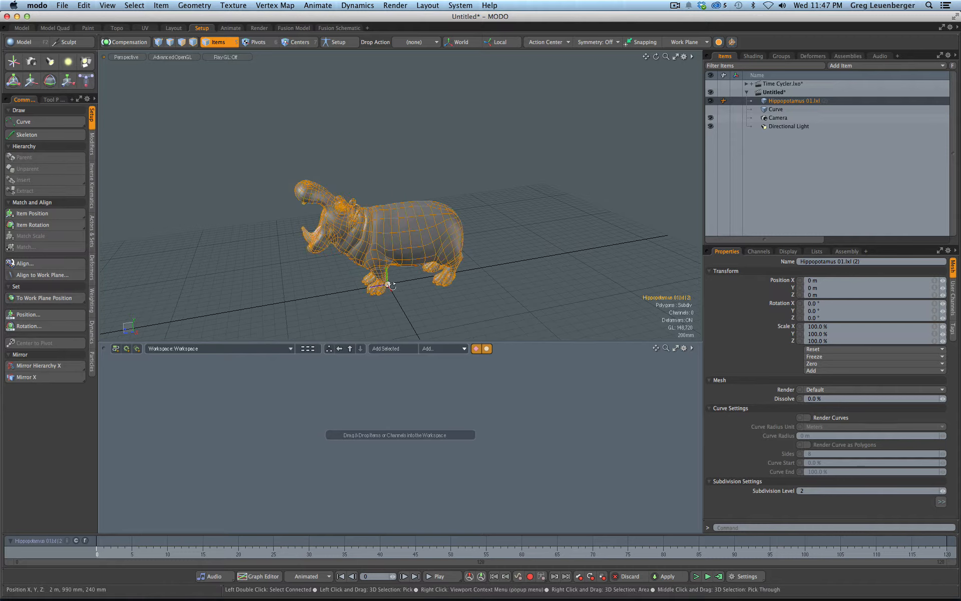
Step: Keyframe the hippo's Y position at frame 0 and raise it to about 3.71 m at frame 20
alt+drag(381, 270, 395, 217)
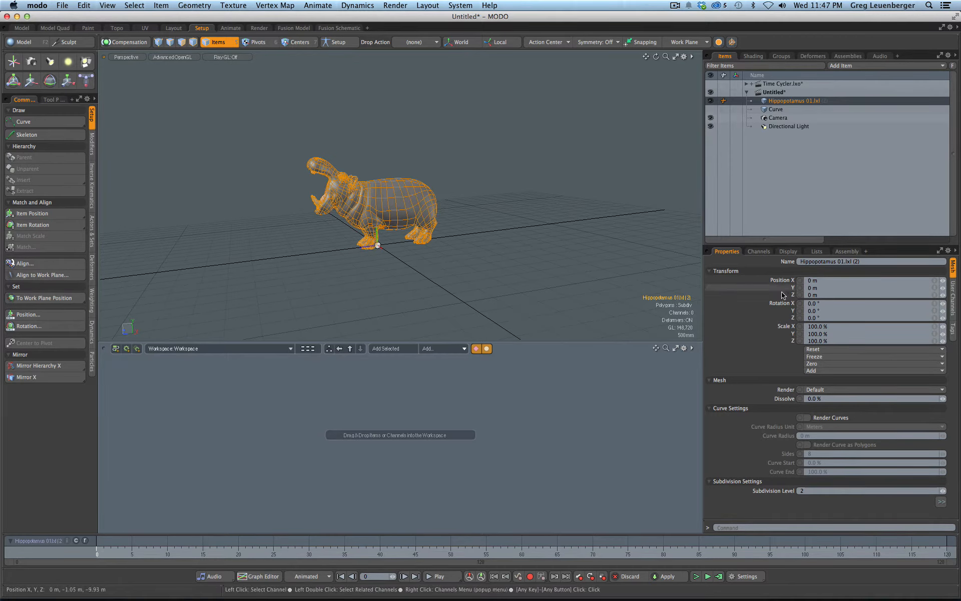
click(762, 287)
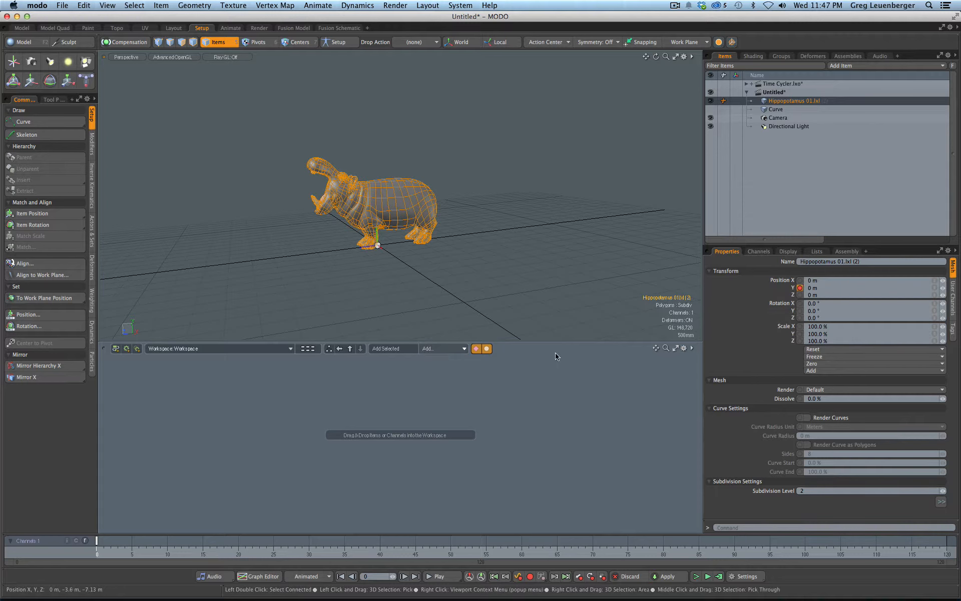
drag(183, 541, 260, 541)
click(238, 541)
key(w)
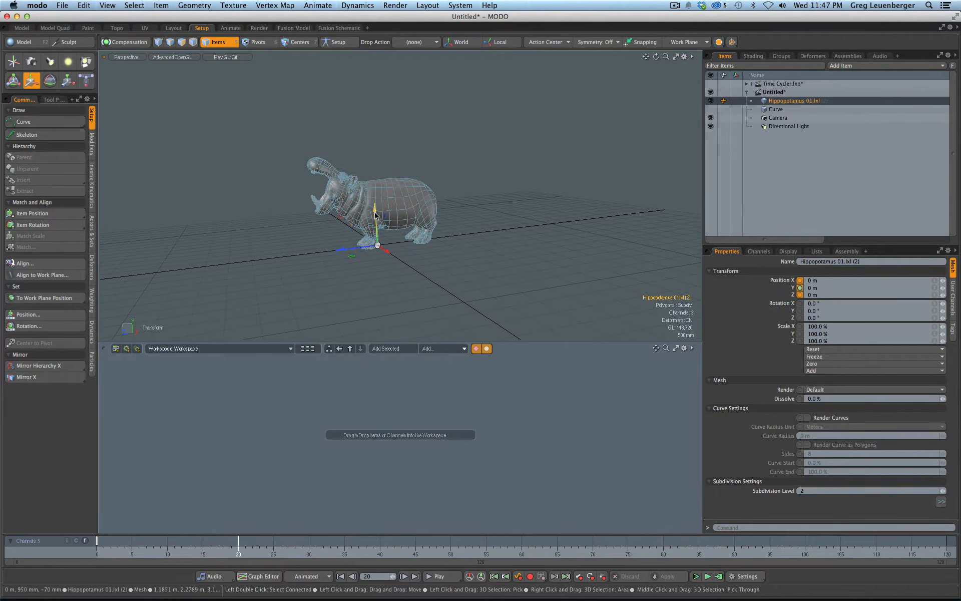
drag(389, 253, 389, 173)
scroll(390, 101, down, 3)
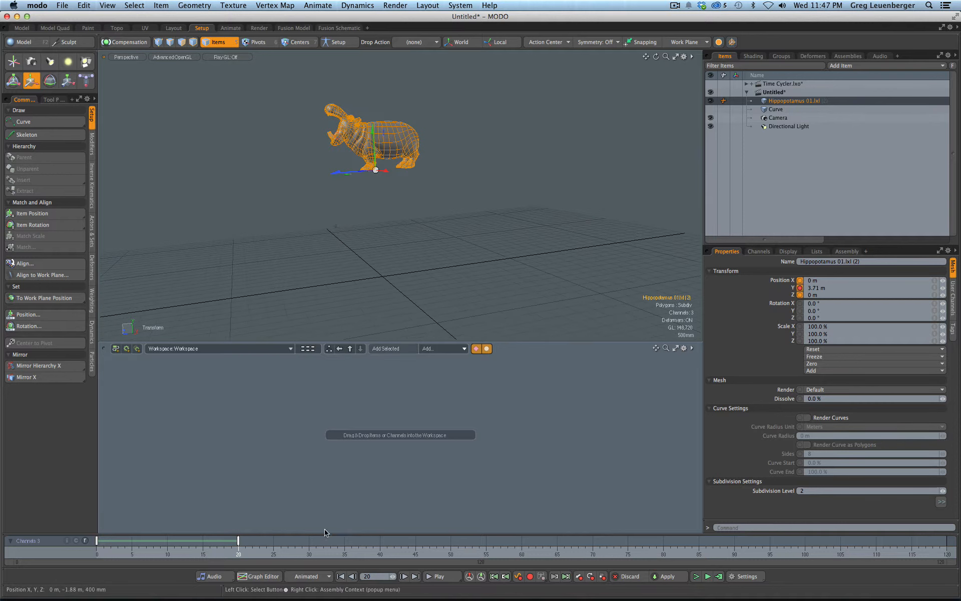
Step: Copy the hippo's frame 0 position key to frame 40, leaving the move tool and clearing the selection
click(385, 551)
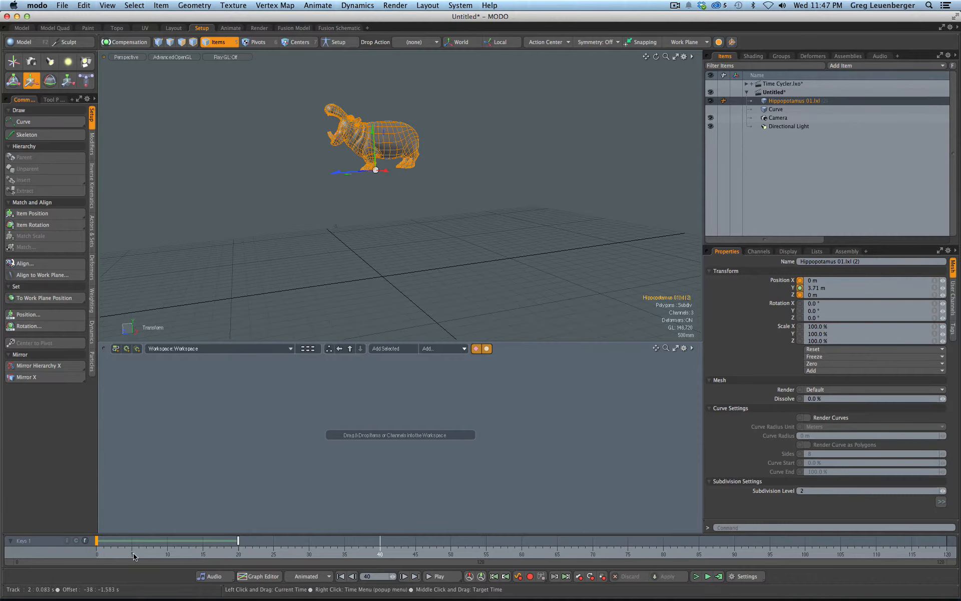
key(super+c)
key(super+v)
drag(109, 550, 380, 550)
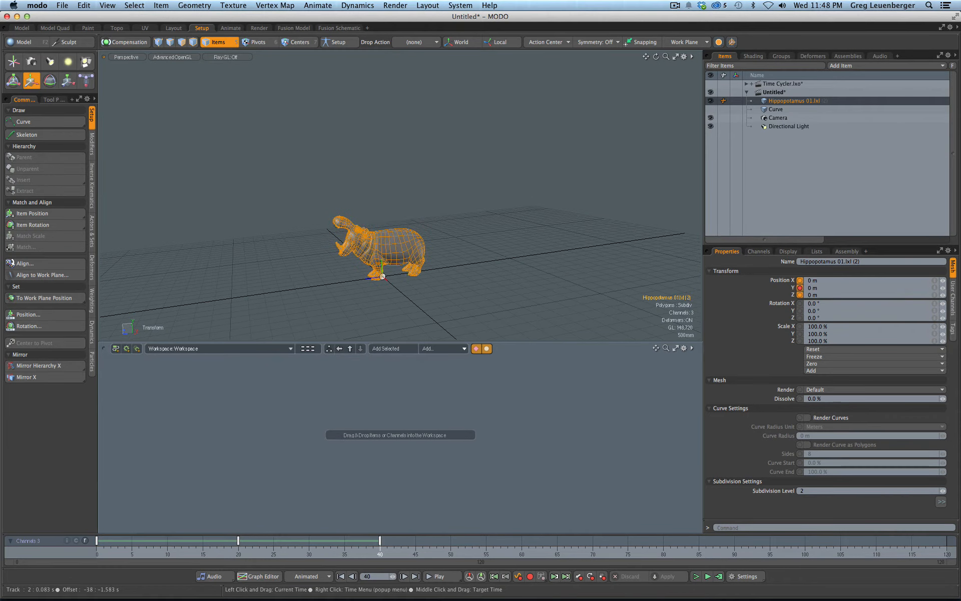
key(space)
click(422, 302)
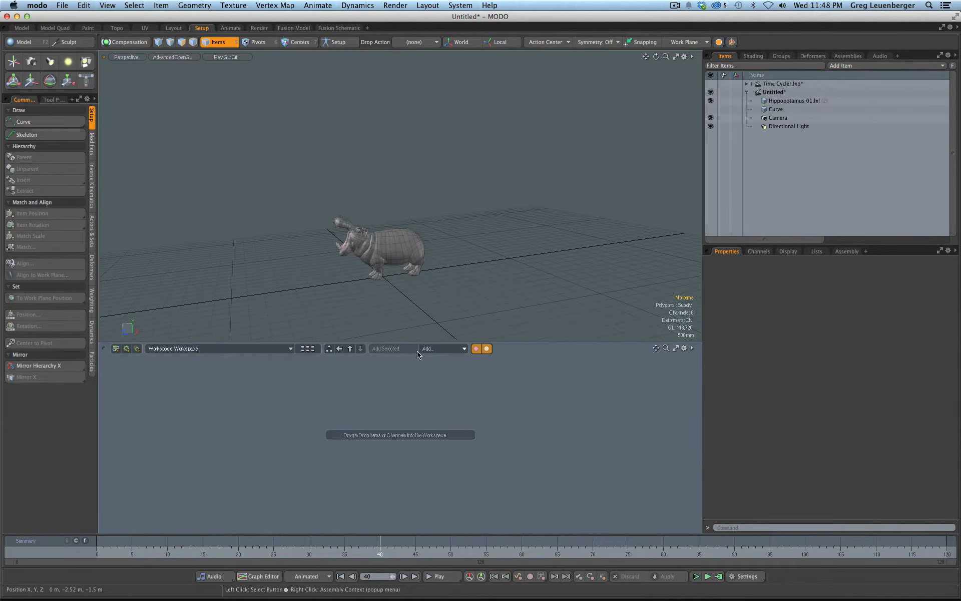
Step: Add the hippo mesh to the schematic workspace and expose its Position Y channel on the node
click(376, 255)
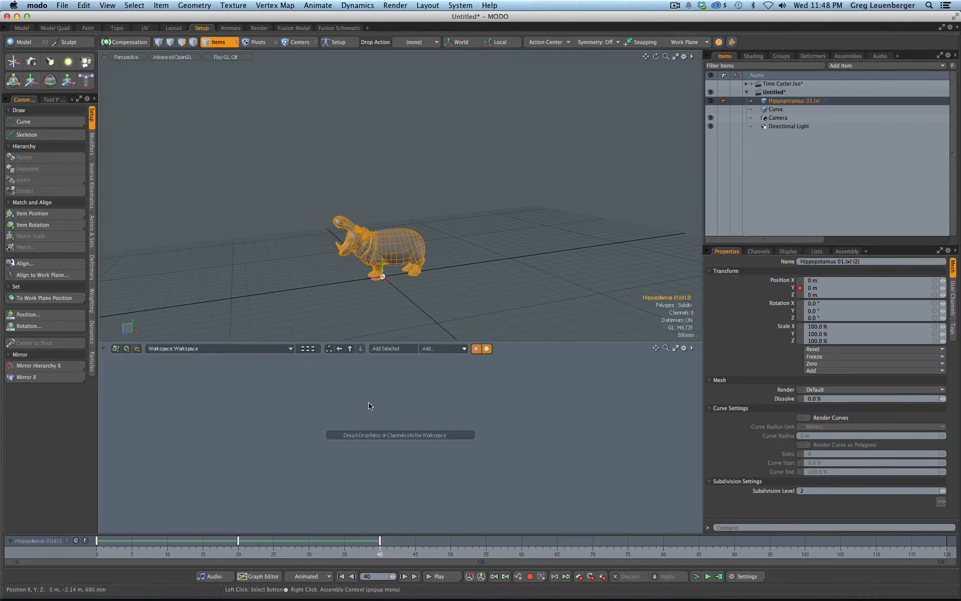
drag(794, 100, 367, 390)
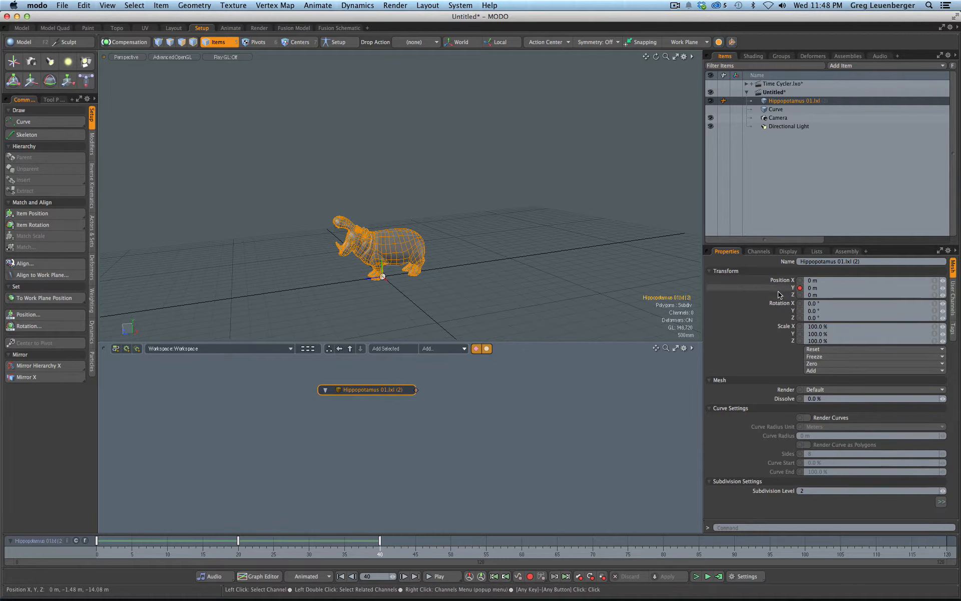
drag(779, 295, 366, 403)
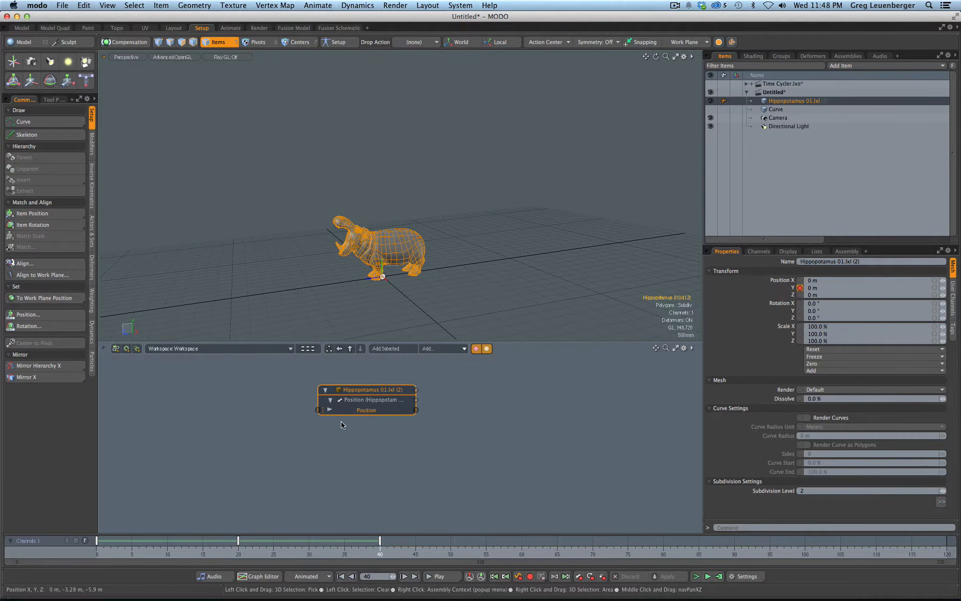
click(330, 409)
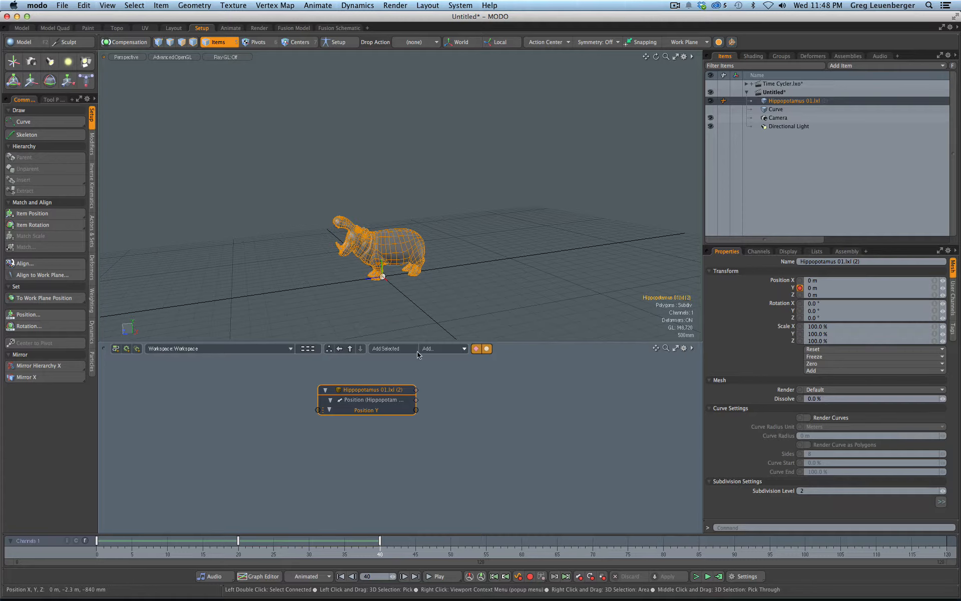
Step: Add a Time Cycler channel modifier to the schematic and place it beside the hippo node
click(446, 350)
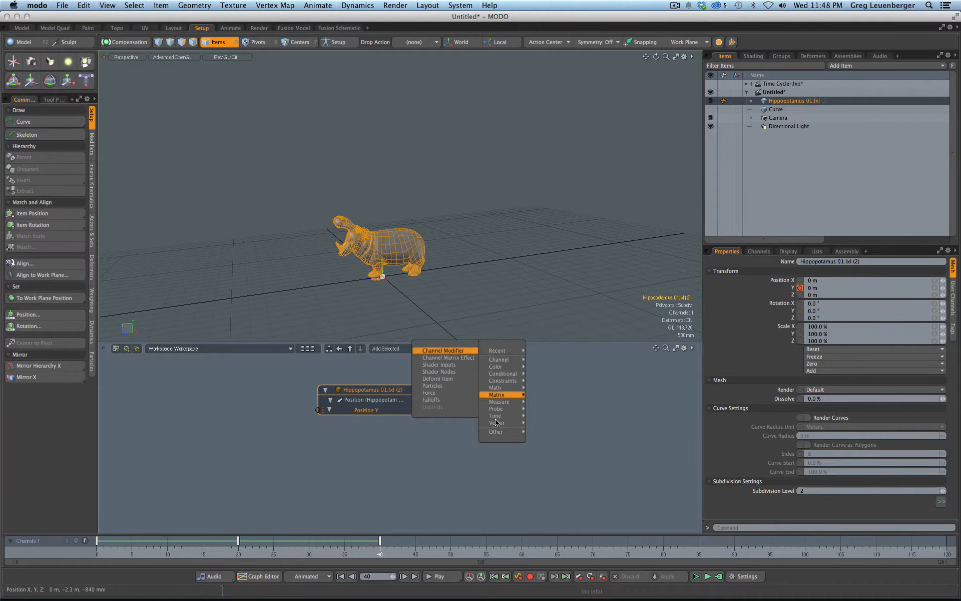
mouse_move(498, 416)
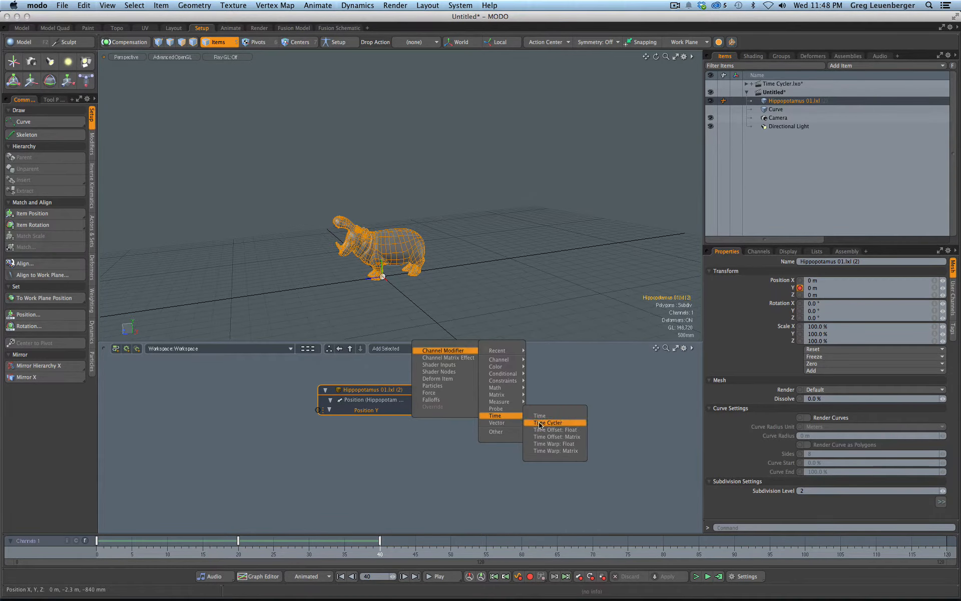
click(558, 423)
drag(489, 470, 487, 403)
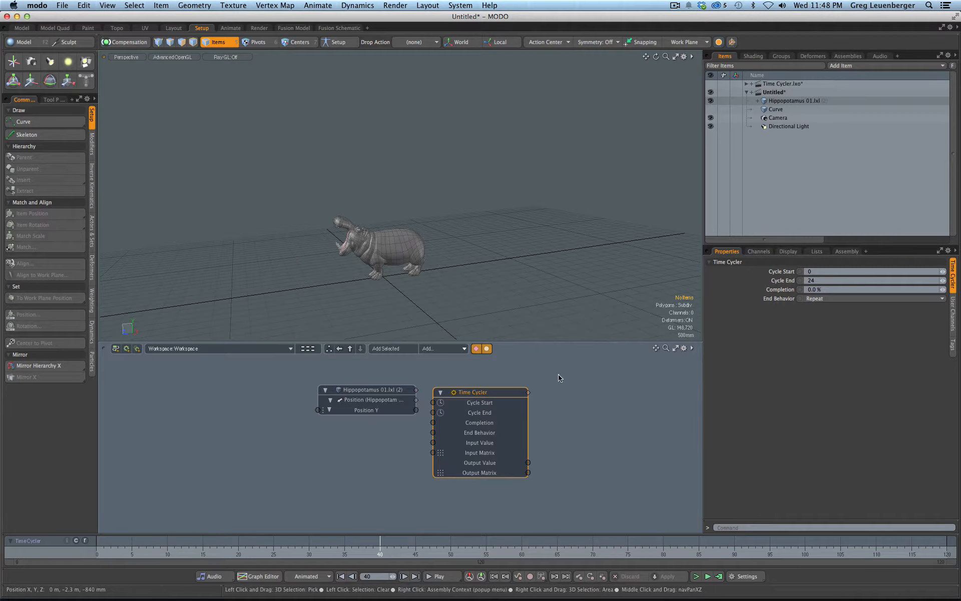
Step: Set the Time Cycler's Cycle End to 40 with Repeat as its End Behavior, and nudge the node away from the hippo node
double_click(817, 281)
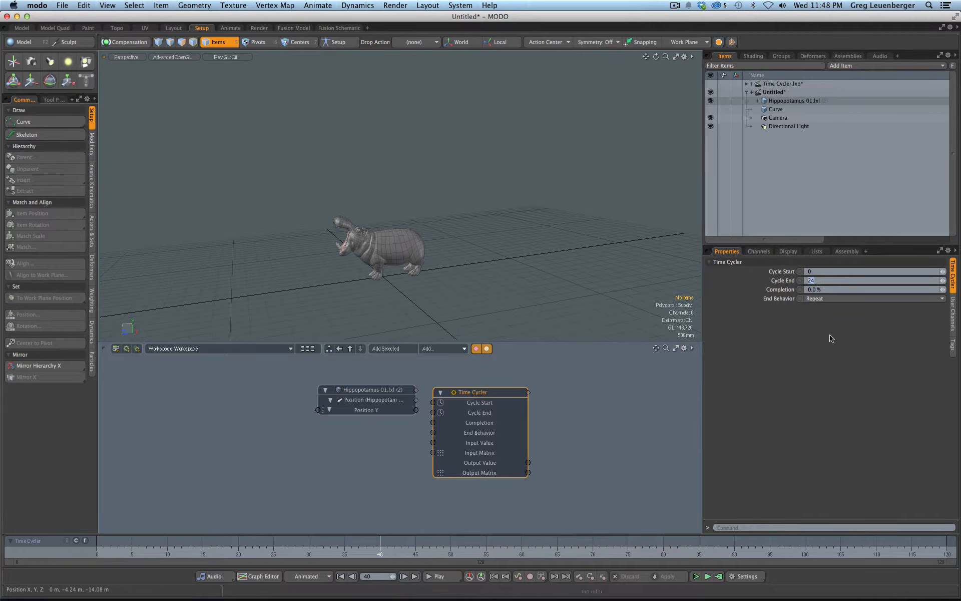
mouse_move(374, 552)
mouse_down()
mouse_move(84, 552)
mouse_move(380, 553)
mouse_up()
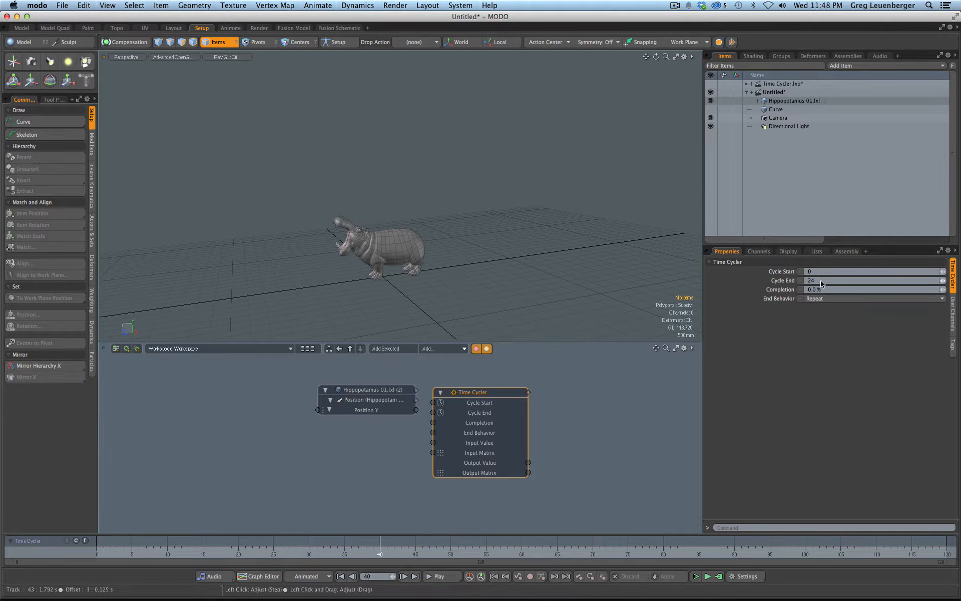
text(4)
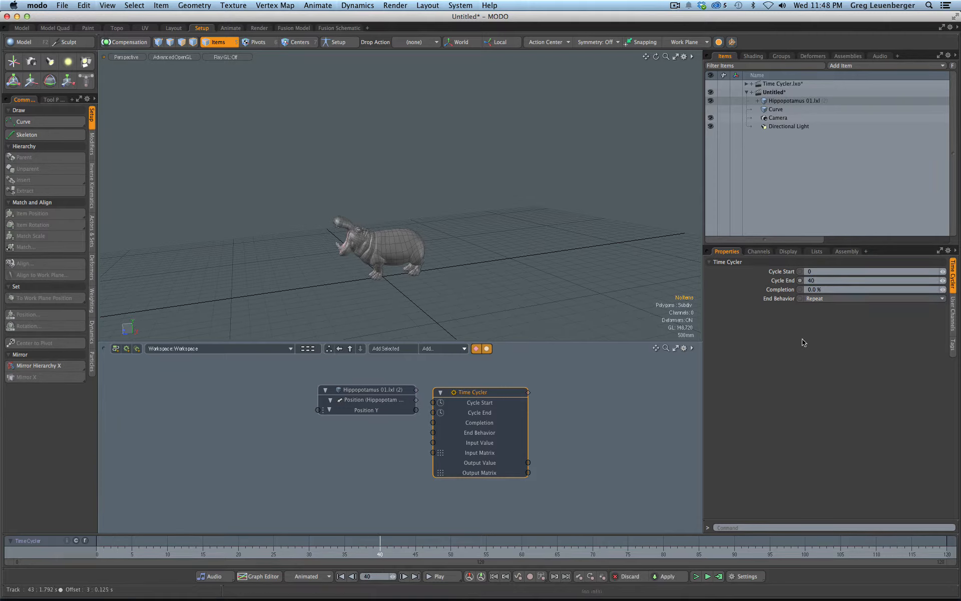
click(811, 298)
click(814, 299)
drag(498, 399, 513, 397)
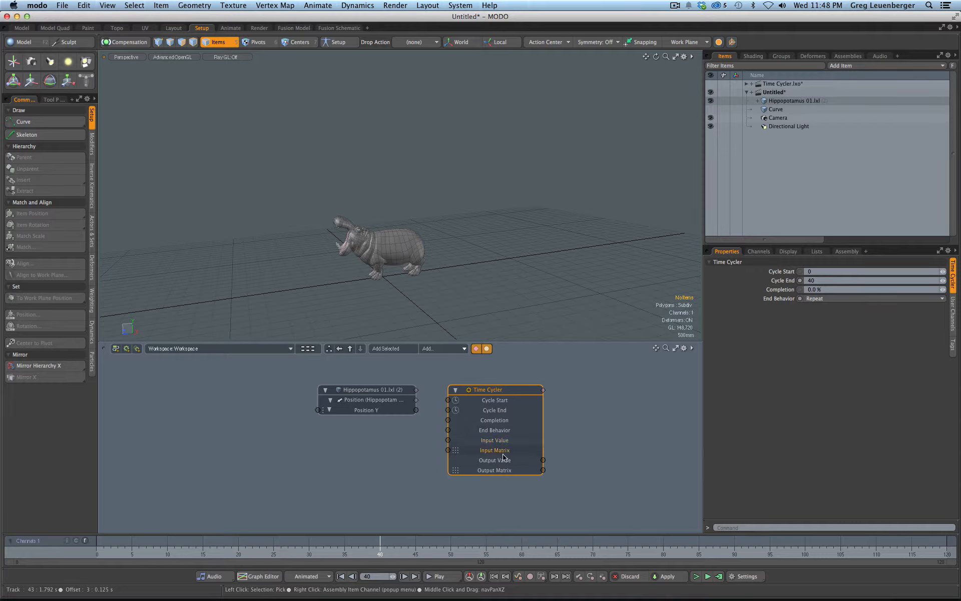
click(554, 401)
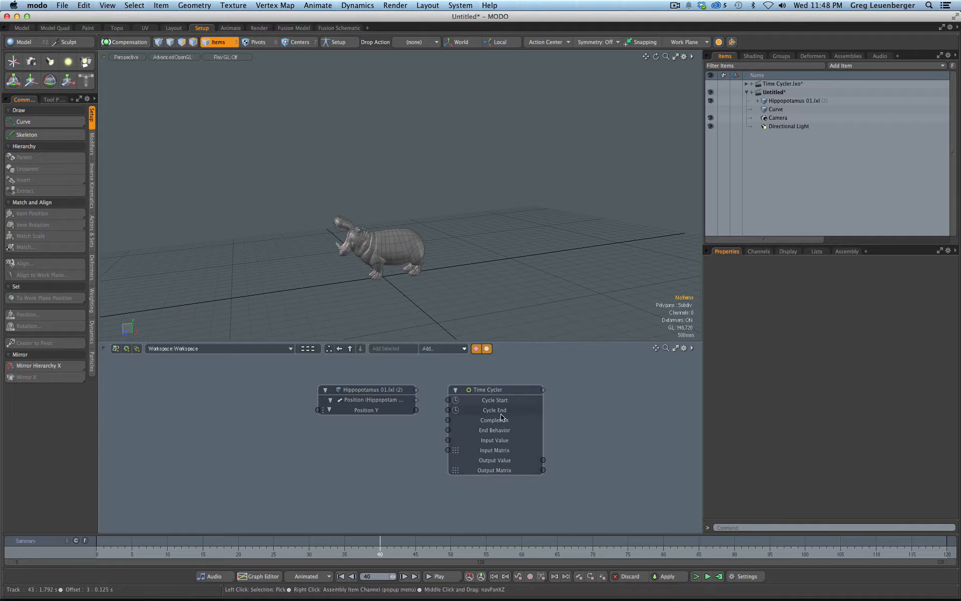
Step: Return the timeline to frame 0 and move the hippo node to the output side of the Time Cycler node
drag(380, 396, 341, 395)
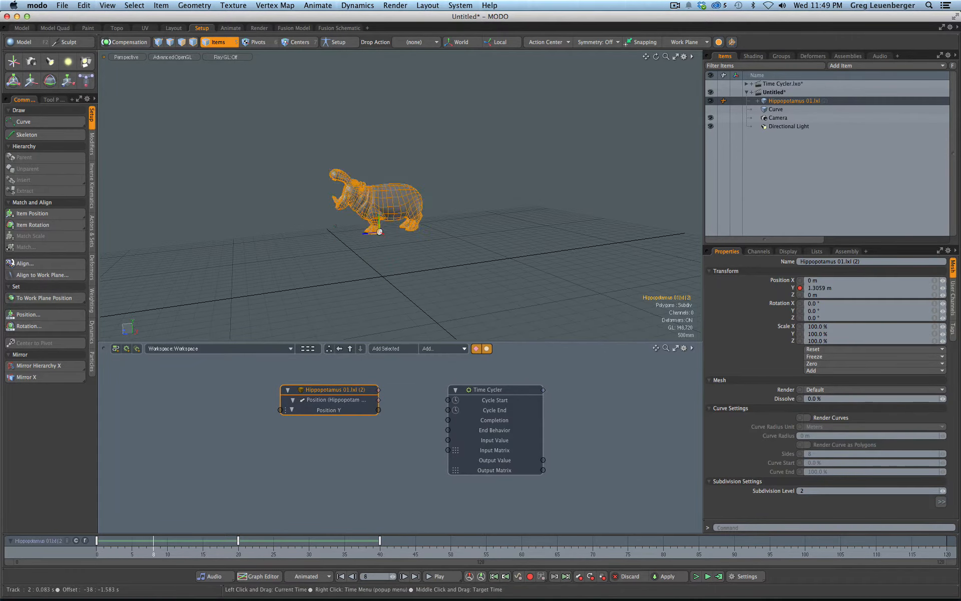
drag(379, 548, 84, 547)
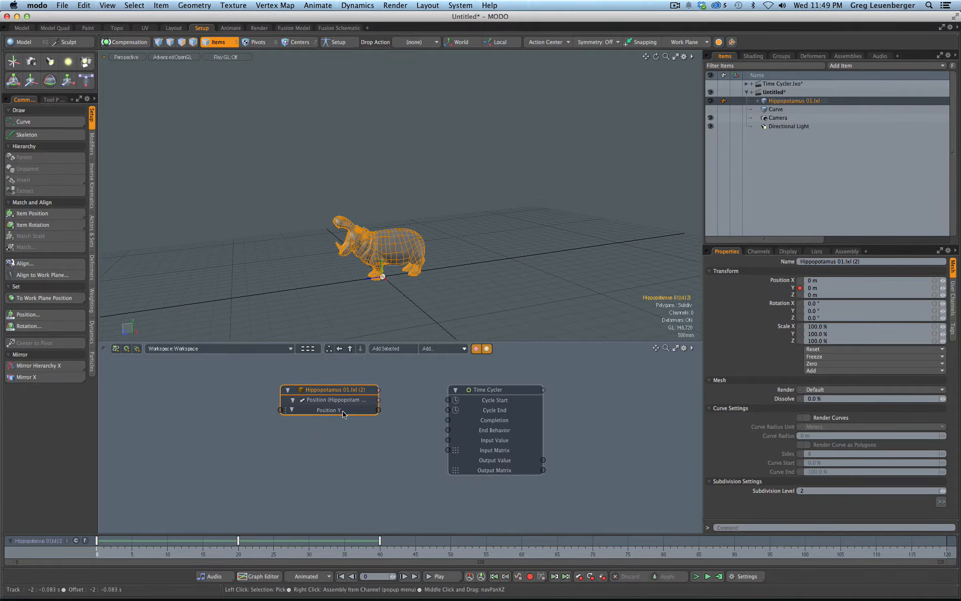
drag(330, 411, 630, 435)
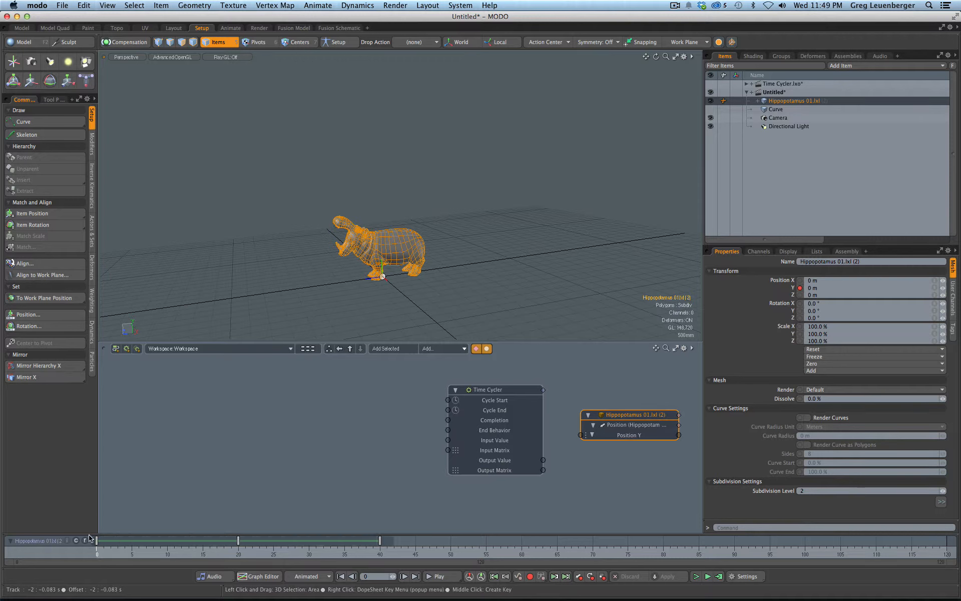
click(298, 498)
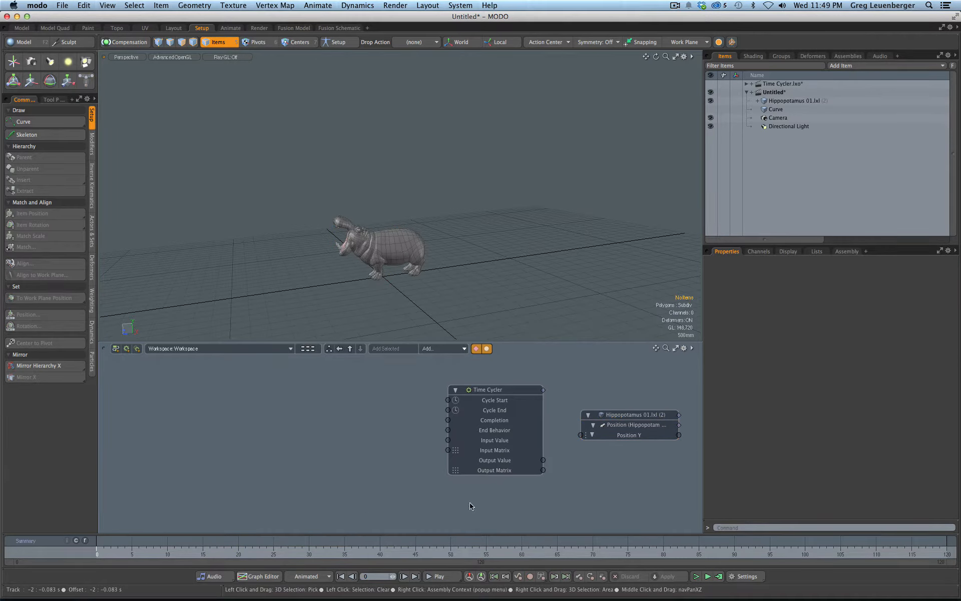
Step: Show the Time Cycler's Input Value and the hippo's Position Y curves together in the Graph Editor
click(614, 419)
key(F3)
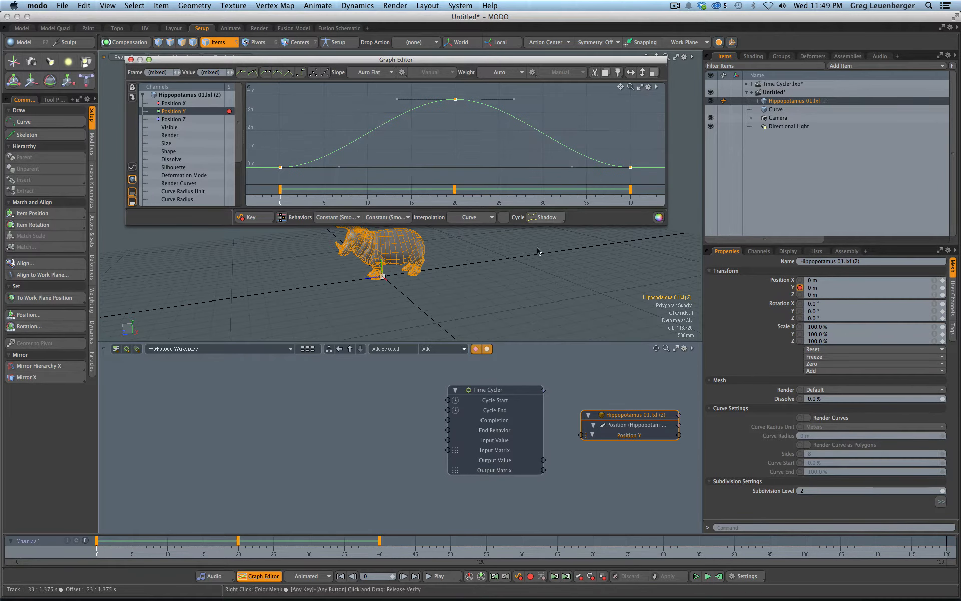
click(496, 420)
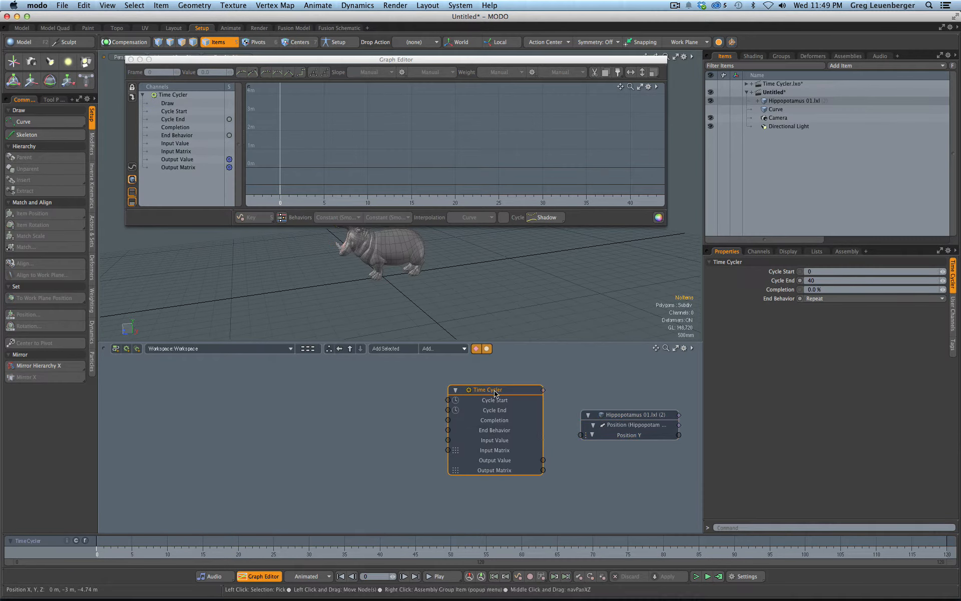
drag(493, 438, 488, 441)
click(491, 443)
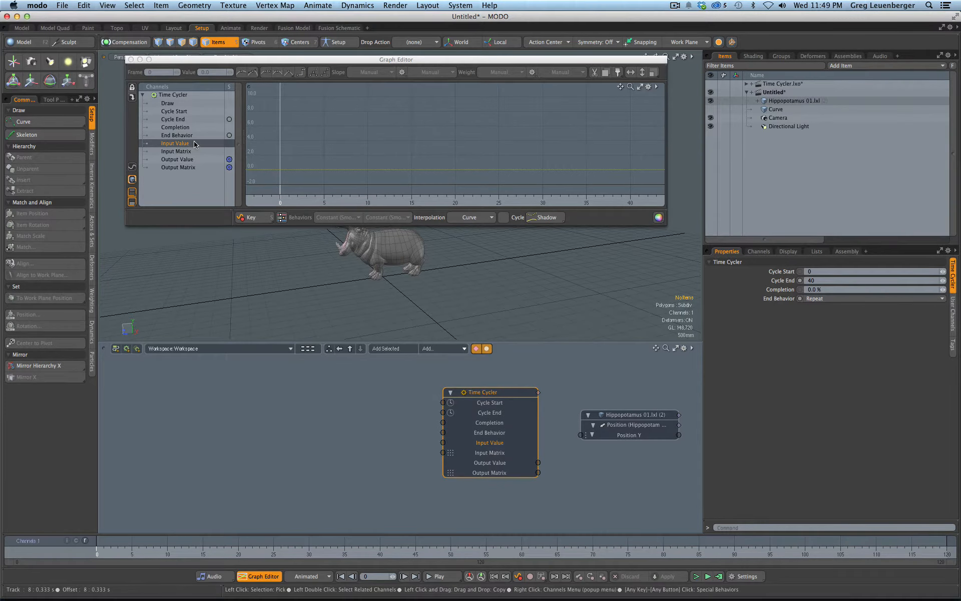
double_click(206, 145)
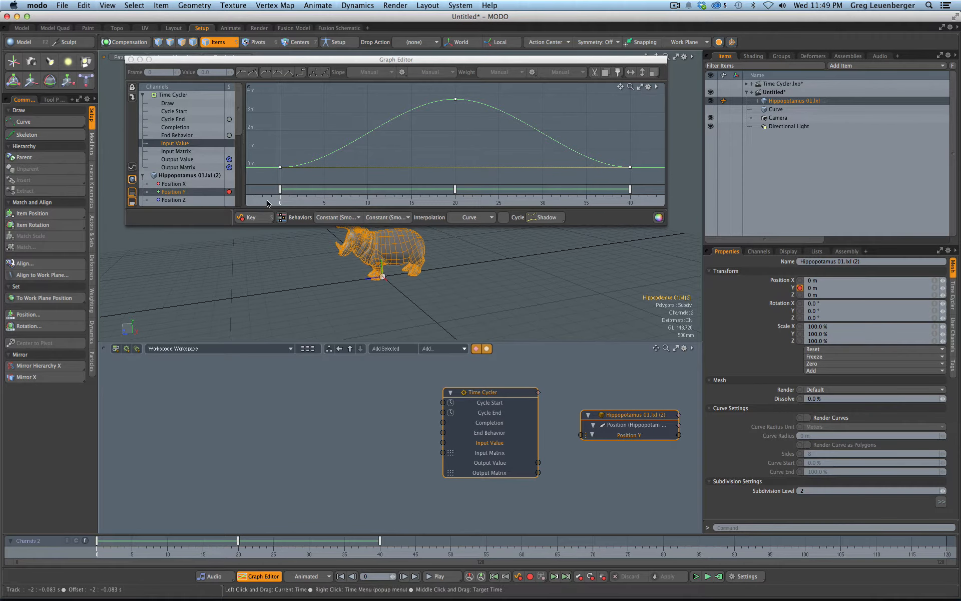
Step: Key the Time Cycler's Input Value at frames 0, 20 and 40, and raise the frame 20 key toward the Position Y peak
double_click(185, 144)
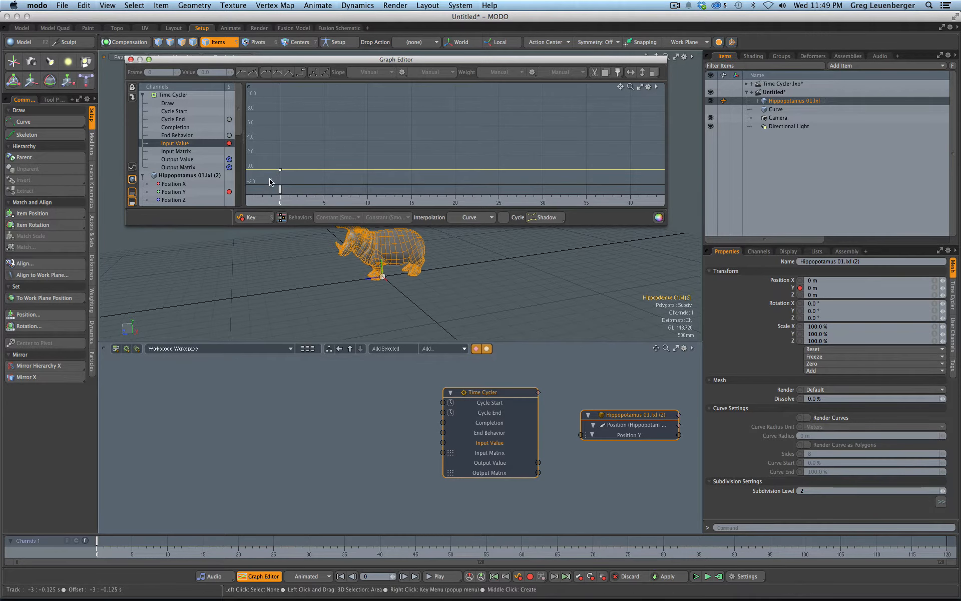
click(173, 192)
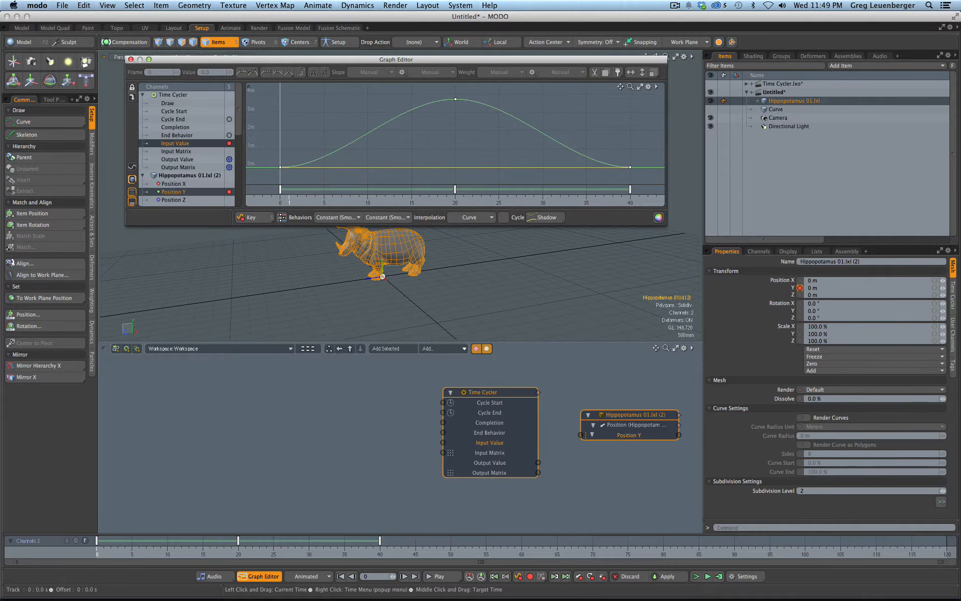
drag(280, 197, 630, 203)
key(s)
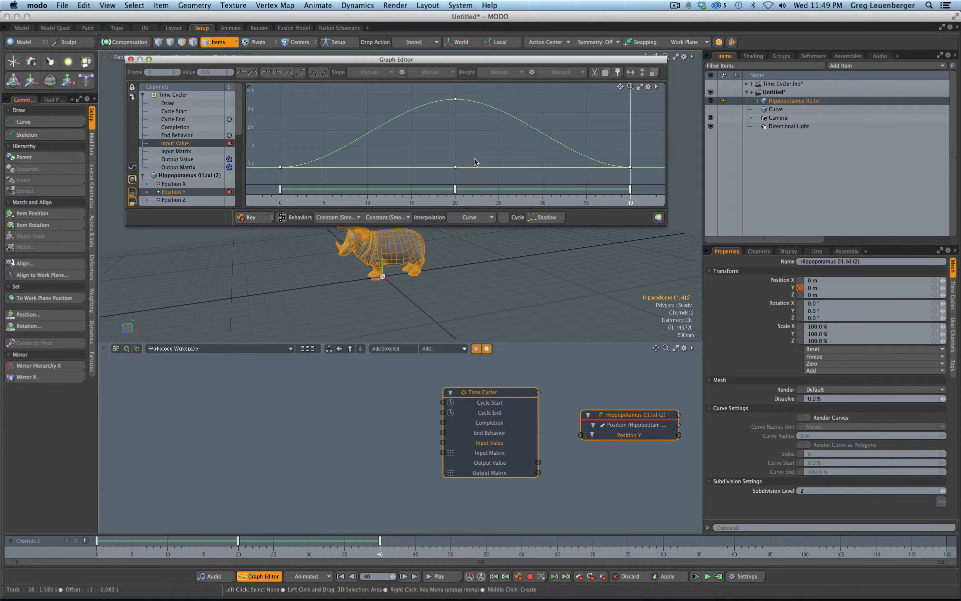
click(455, 167)
middle_drag(470, 156, 470, 105)
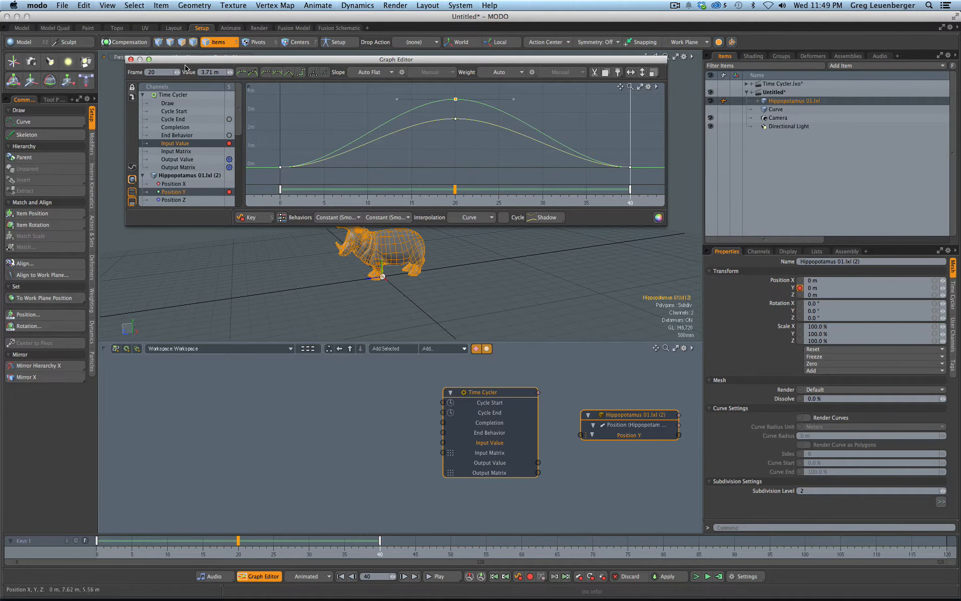
Step: Copy the 3.71 m value of the frame 20 Position Y key onto the Time Cycler's frame 20 Input Value key
click(221, 74)
key(super+c)
click(455, 119)
click(224, 71)
key(super+v)
key(Return)
click(470, 159)
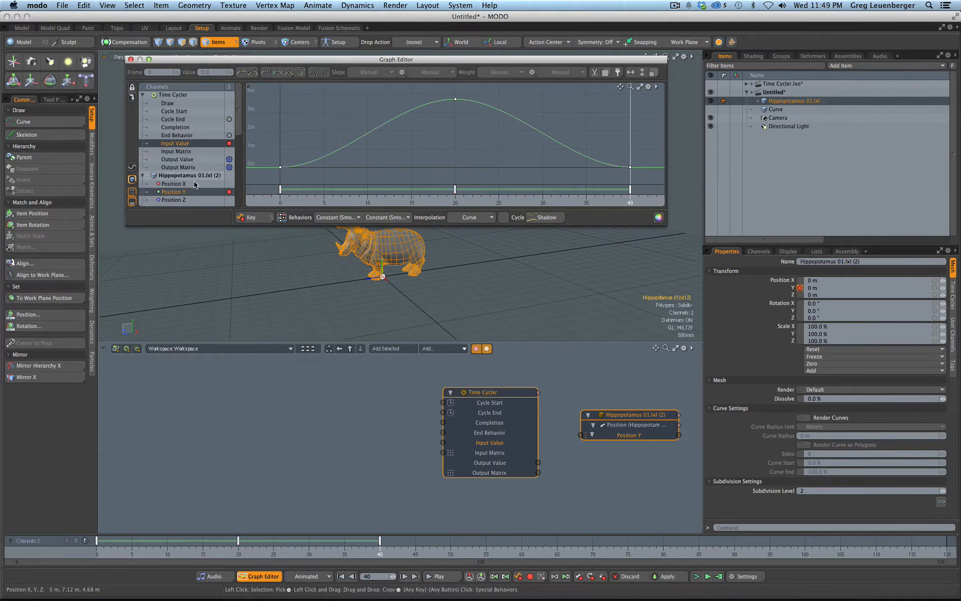
Step: Close the Graph Editor and shift the Time Cycler and hippo nodes within the schematic, clearing the selection
super+click(181, 192)
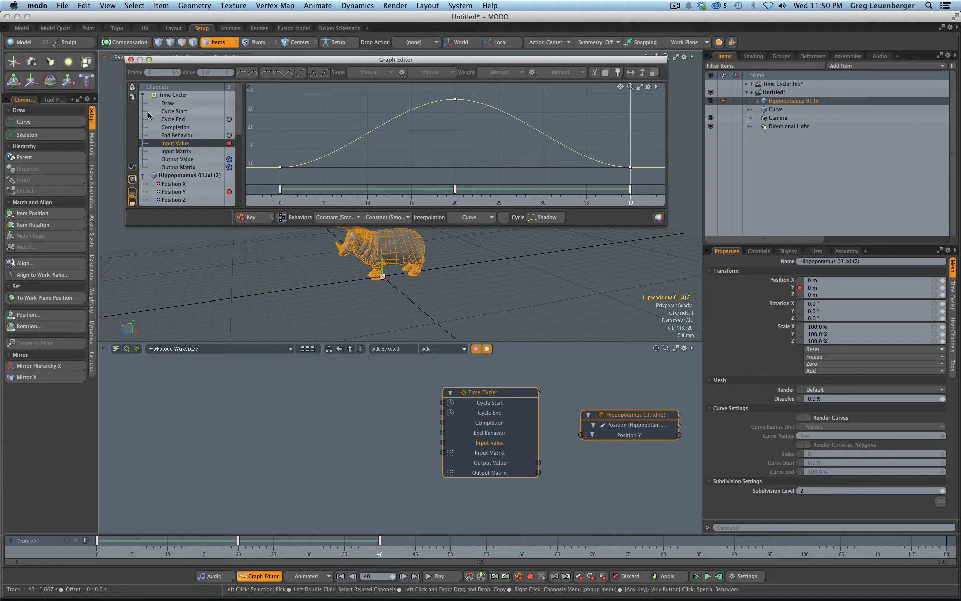
click(130, 59)
middle_drag(493, 397, 451, 395)
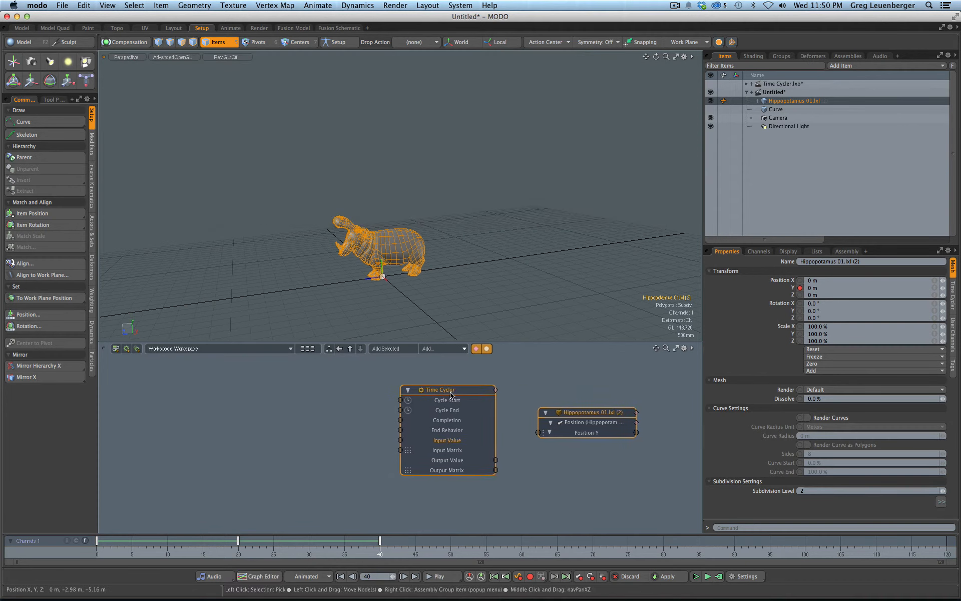
click(569, 386)
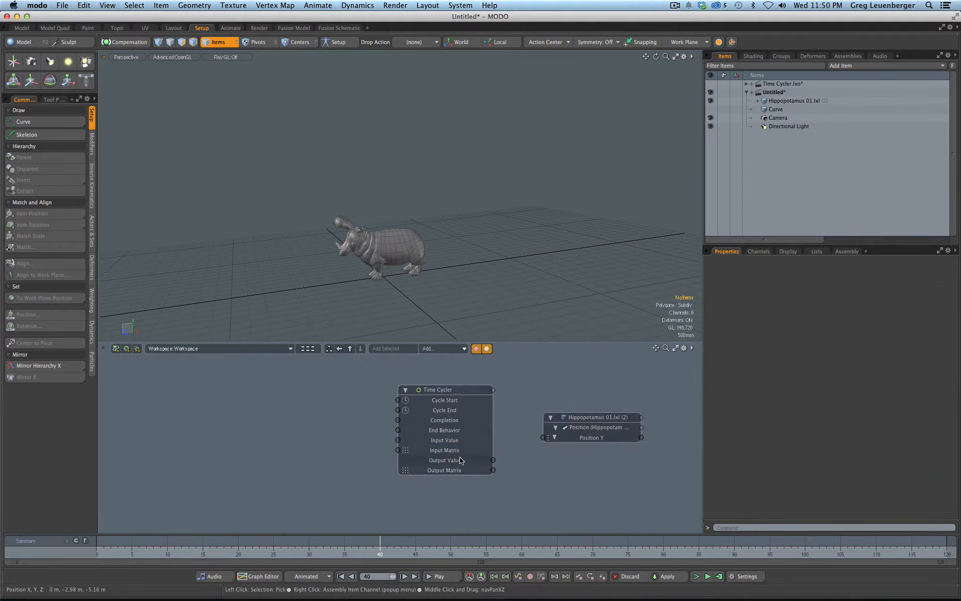
Step: Connect the Time Cycler's Output Value to the hippo's Position Y channel
drag(494, 461, 500, 462)
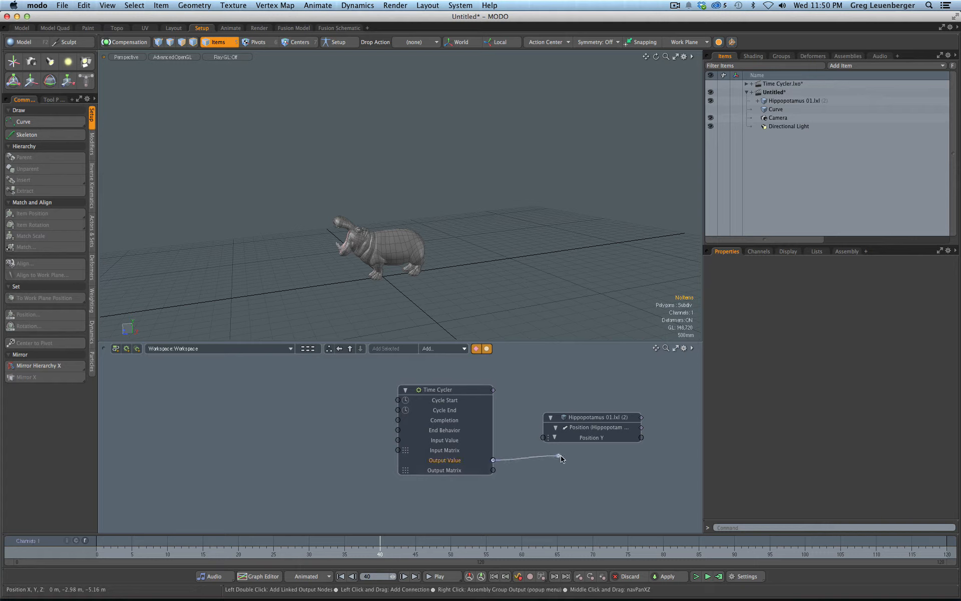
drag(573, 444, 572, 441)
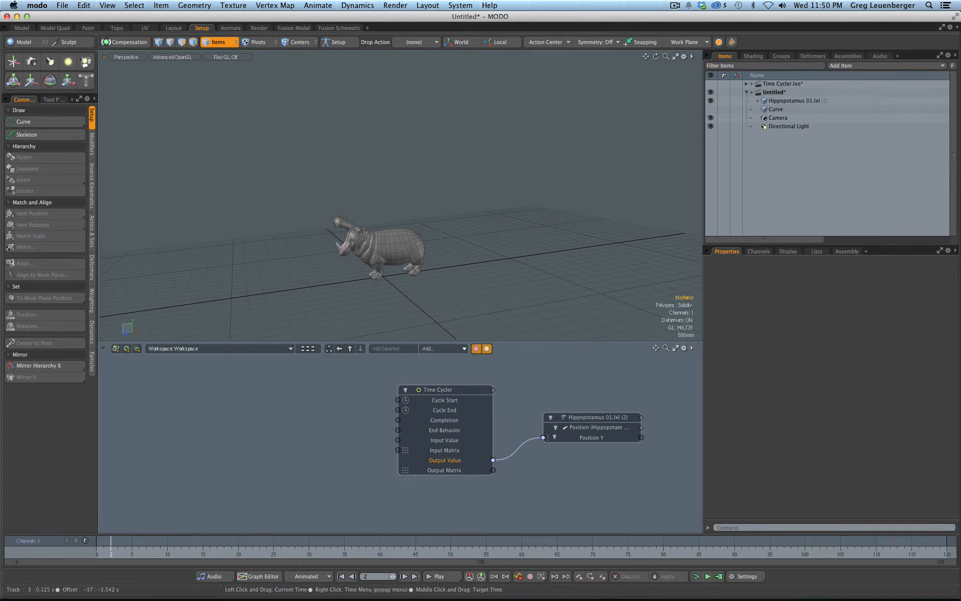
Step: Open the Time Cycler's Input Value curve in the Graph Editor and compare it with the Output Value channel
click(445, 452)
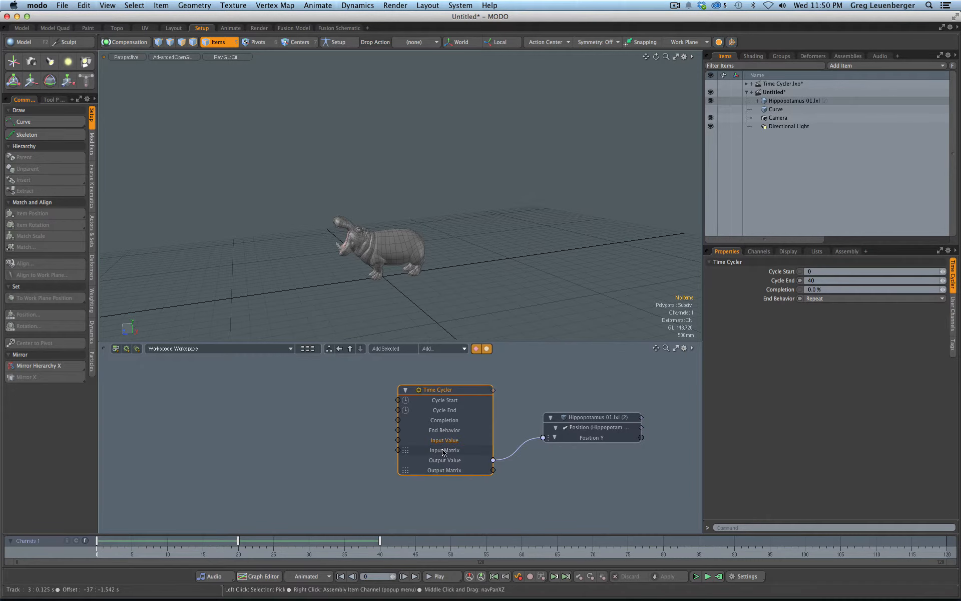
key(F6)
key(F6)
key(F7)
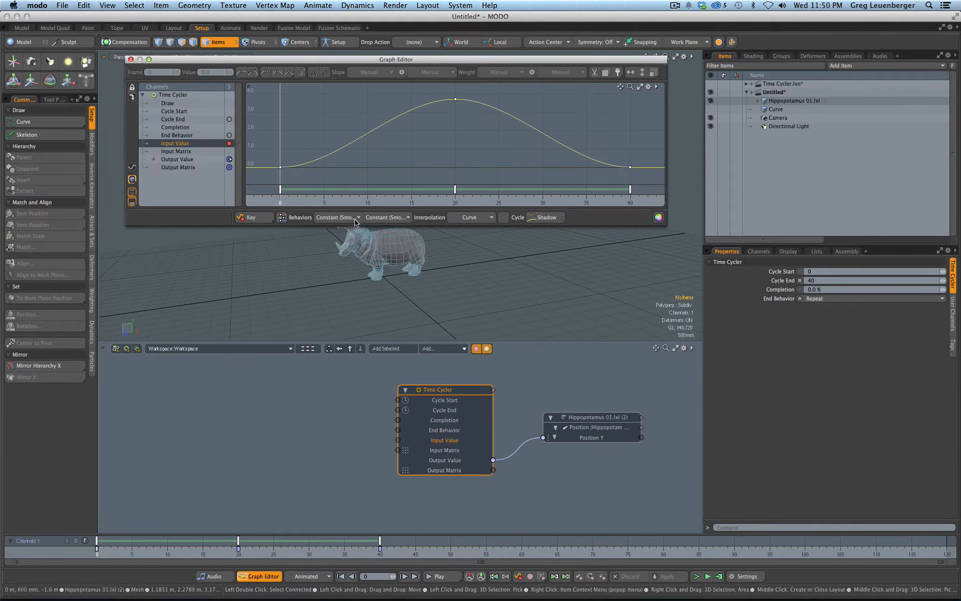
drag(105, 551, 70, 548)
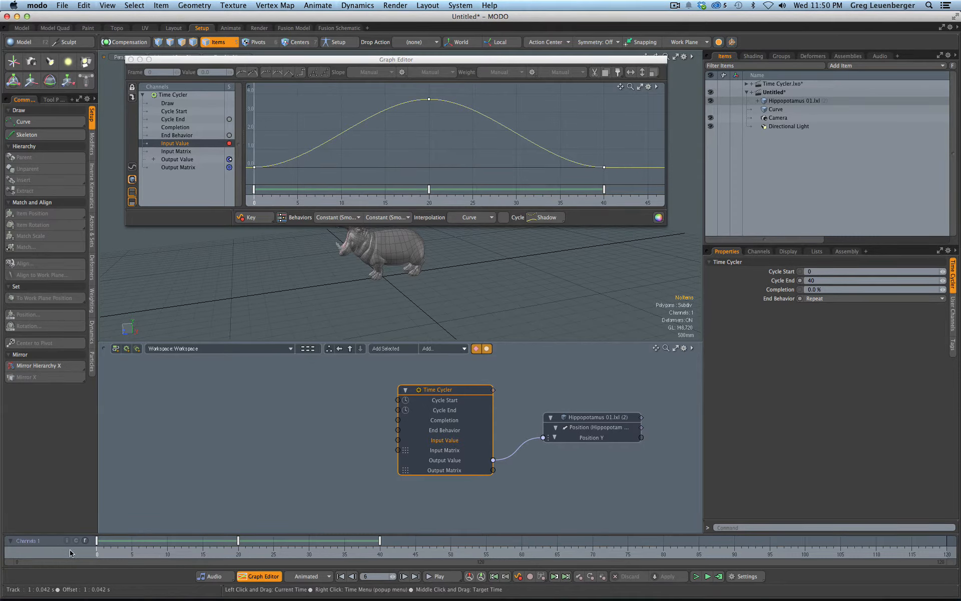
click(447, 462)
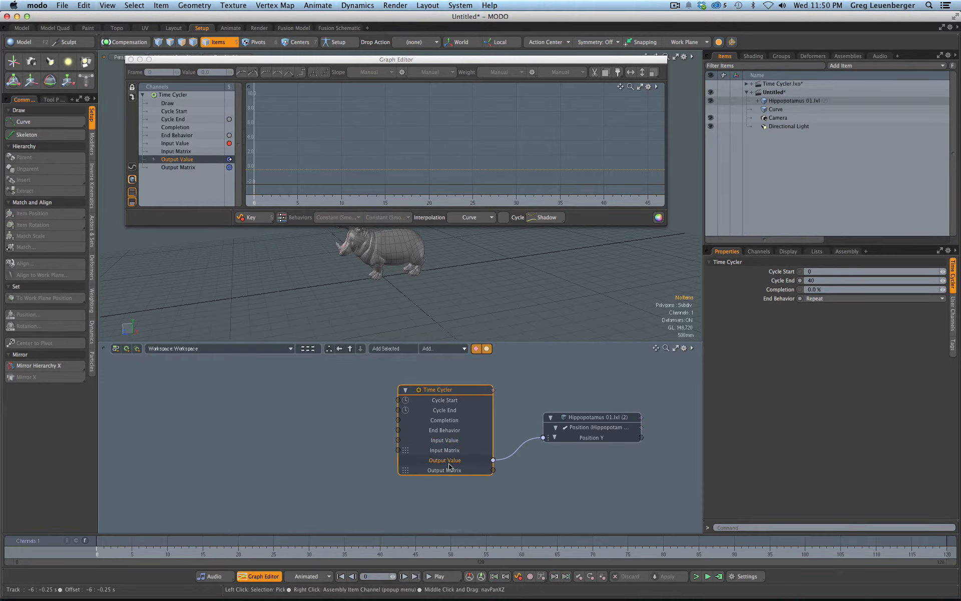
click(451, 443)
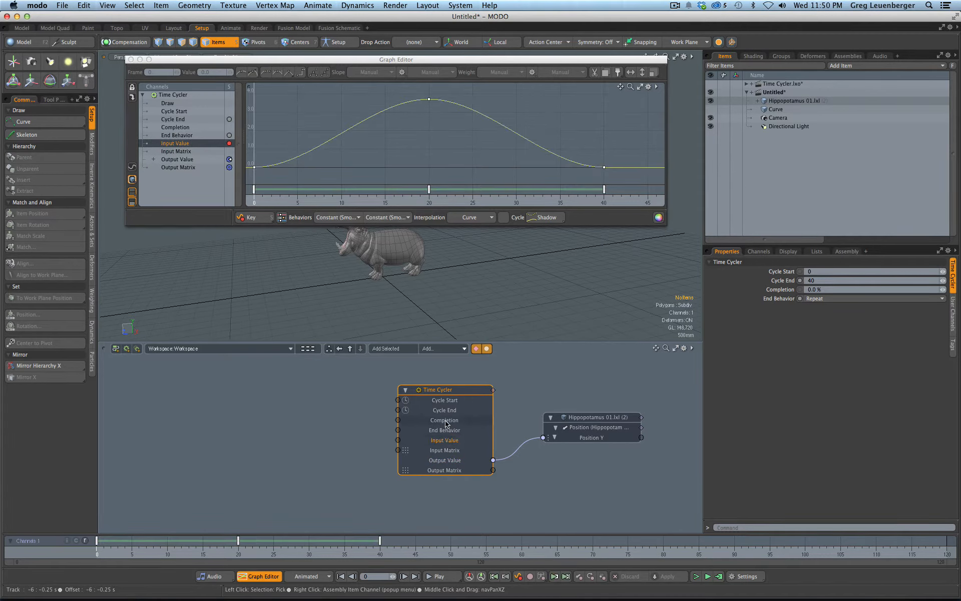
Step: Examine the Completion channel against Input Value, scrub the timeline to frame 31 and back to 0, and close the Graph Editor
click(445, 421)
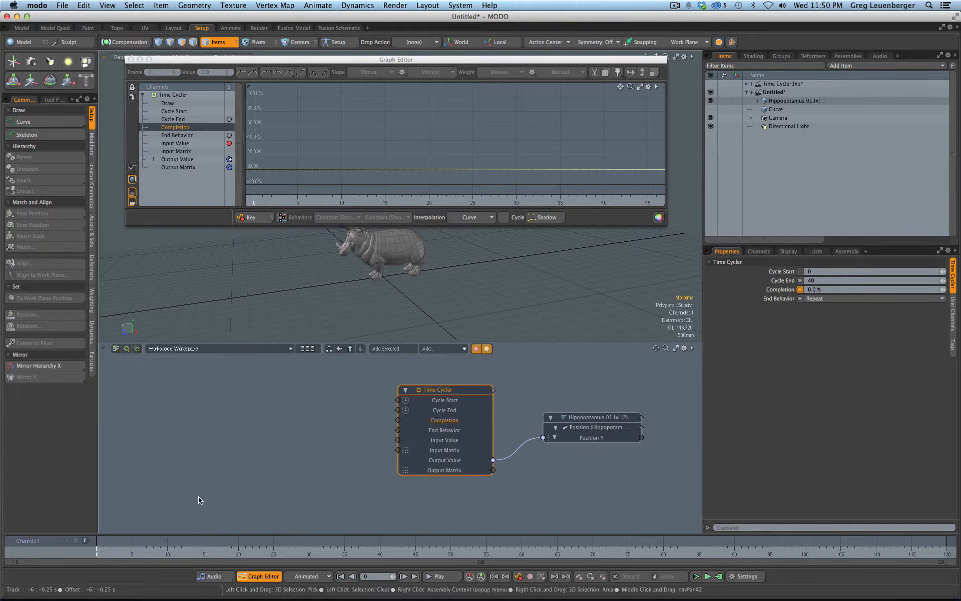
click(452, 443)
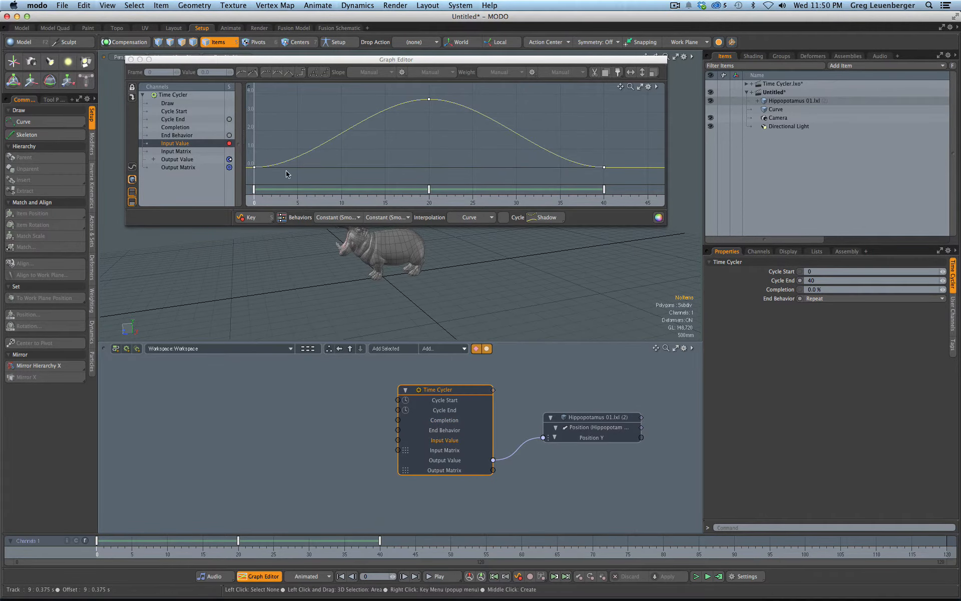
click(254, 190)
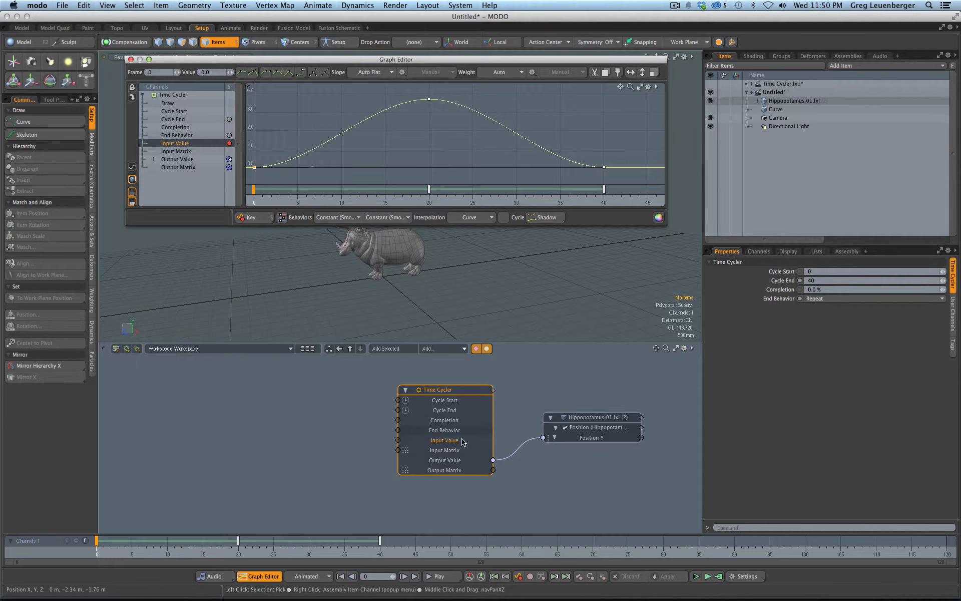
click(447, 461)
click(445, 421)
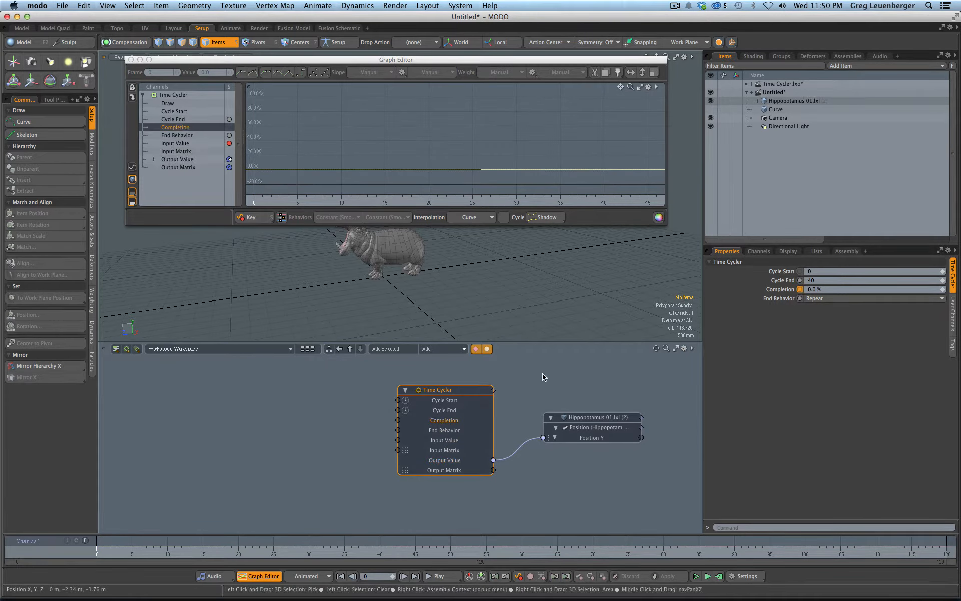
drag(113, 553, 316, 549)
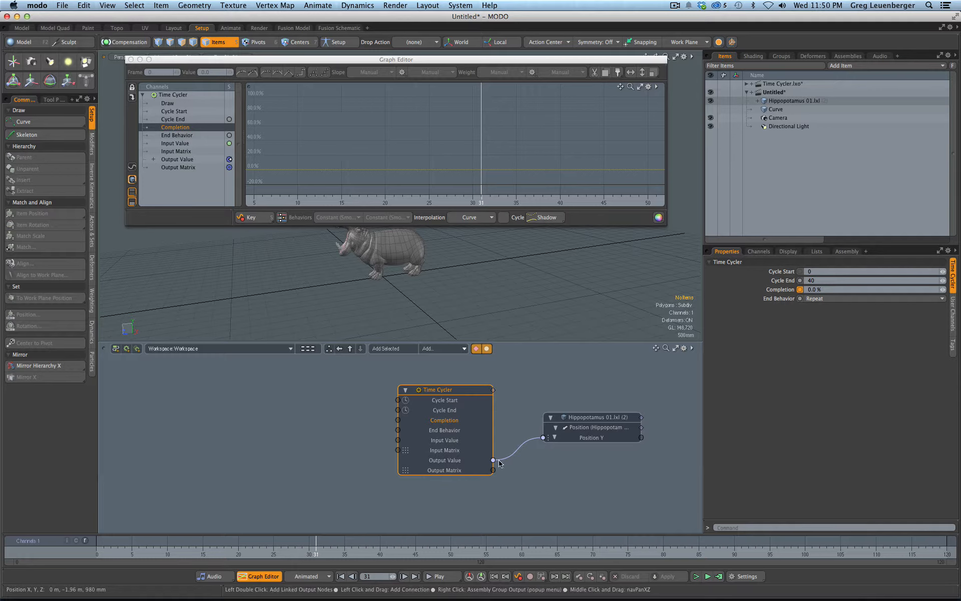
drag(316, 549, 97, 549)
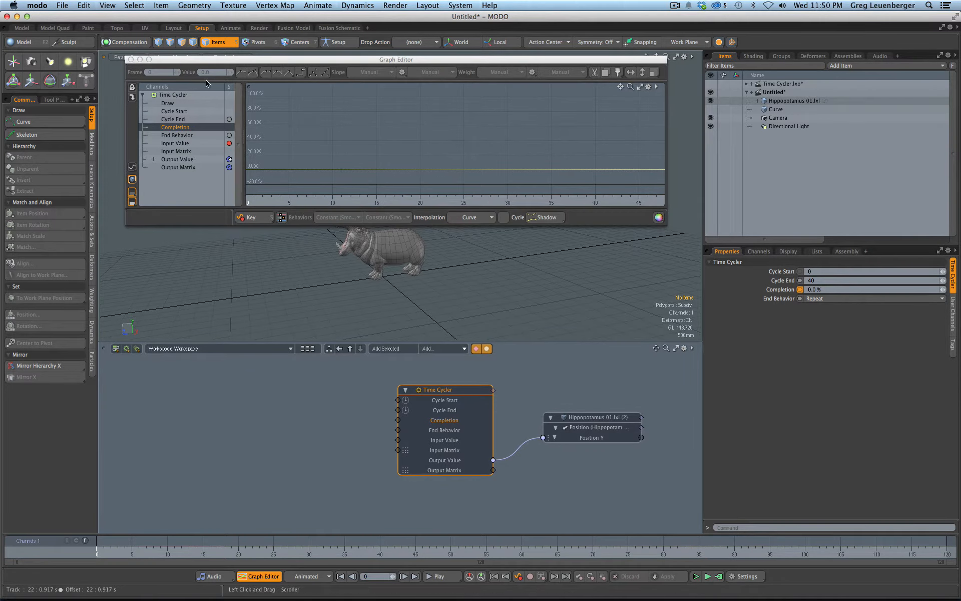
click(259, 576)
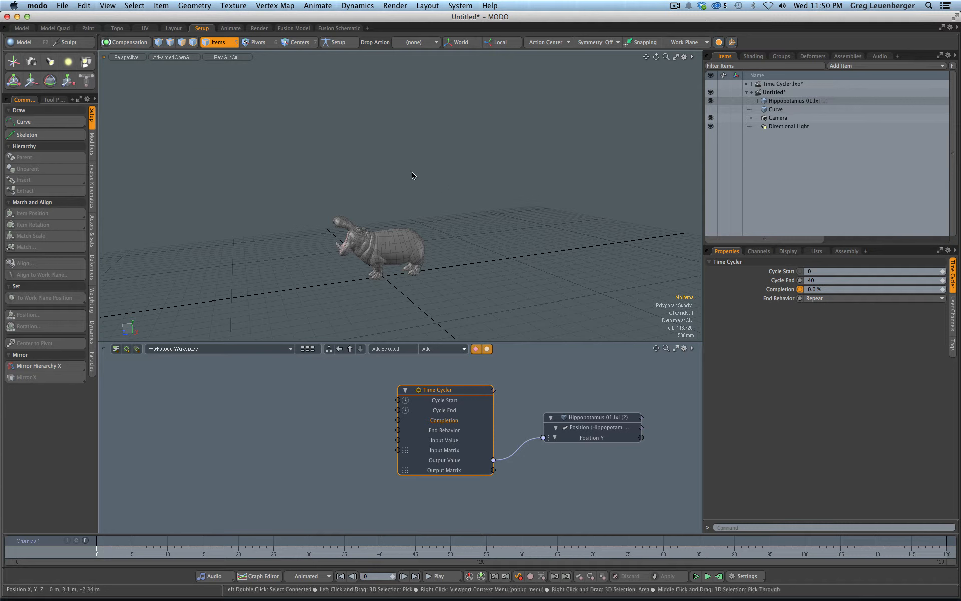
Step: Activate Channel Haul for Completion and haul its value through the cycle to 100%
key(c)
drag(213, 236, 393, 106)
drag(226, 174, 326, 174)
drag(396, 203, 356, 203)
drag(436, 203, 396, 203)
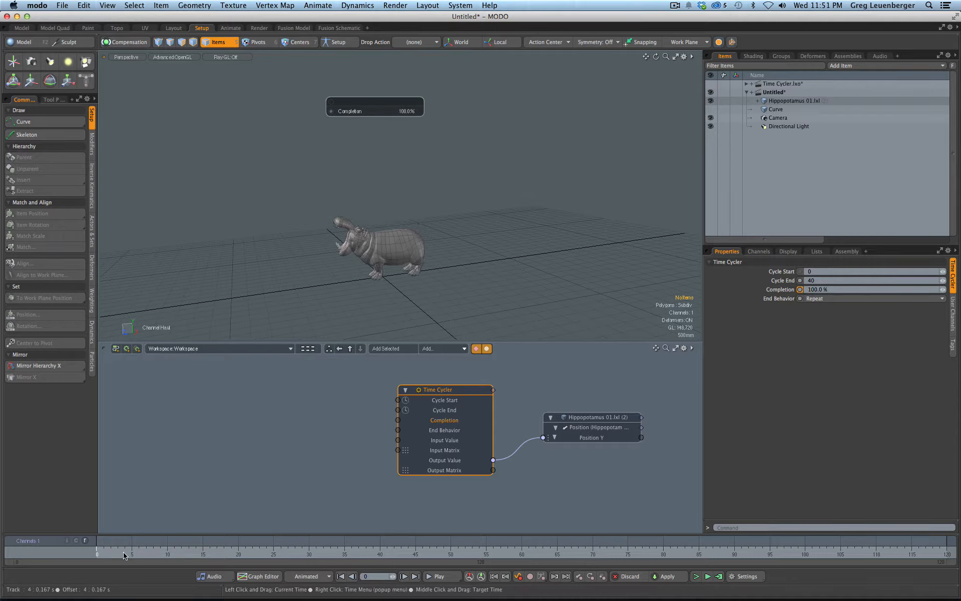
Step: Key the Time Cycler's Completion at 0% on frame 0 and at 50% on frame 60
drag(118, 555, 97, 555)
drag(313, 319, 214, 319)
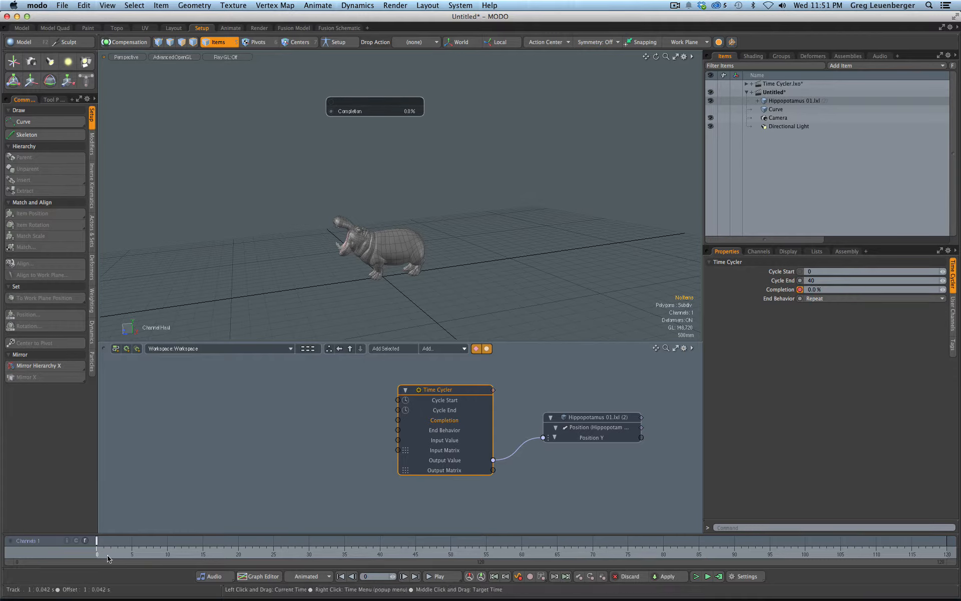
click(124, 554)
drag(536, 553, 521, 554)
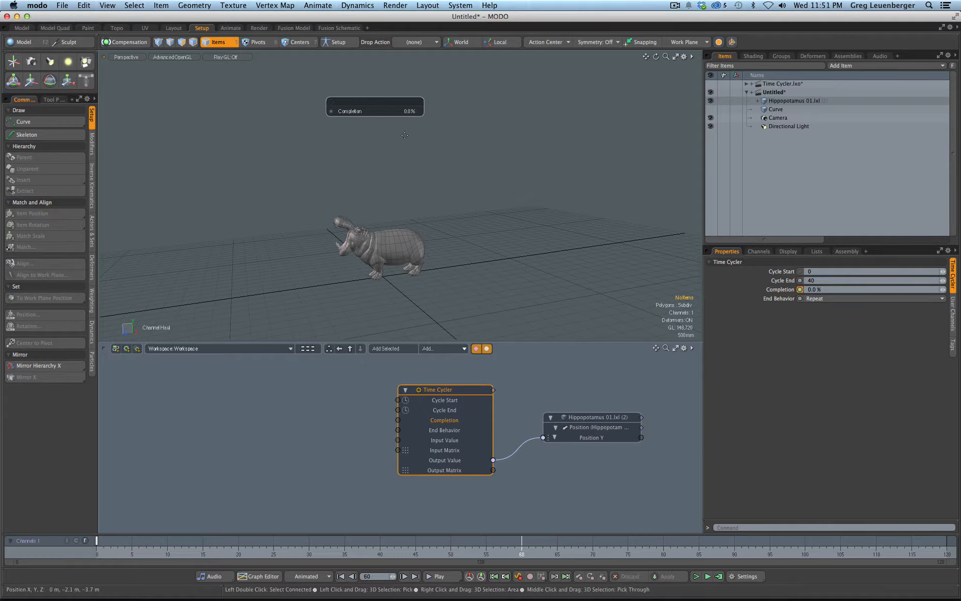
click(410, 112)
text(50)
key(Return)
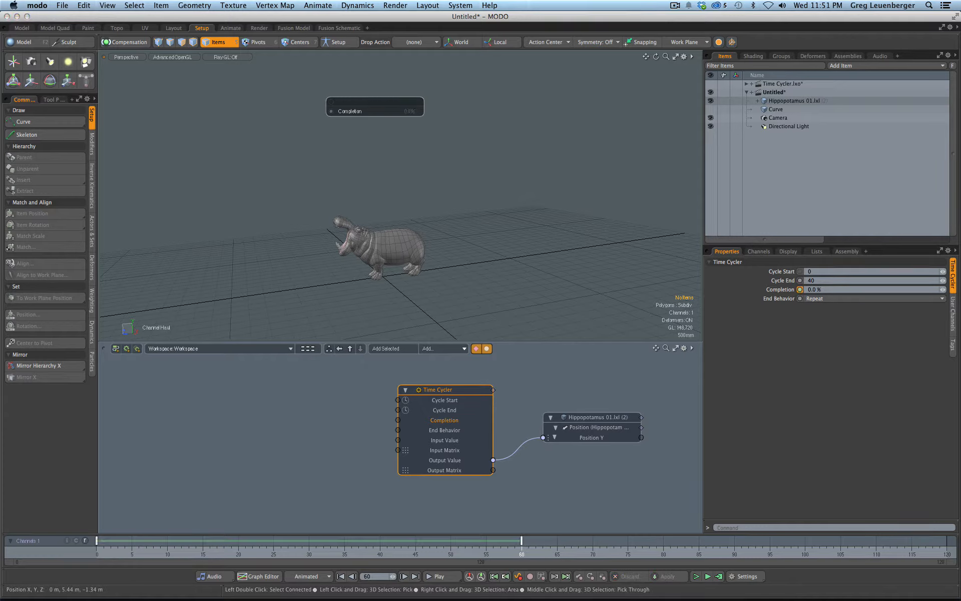
Step: Key the Completion channel at 100% on frame 80
click(663, 553)
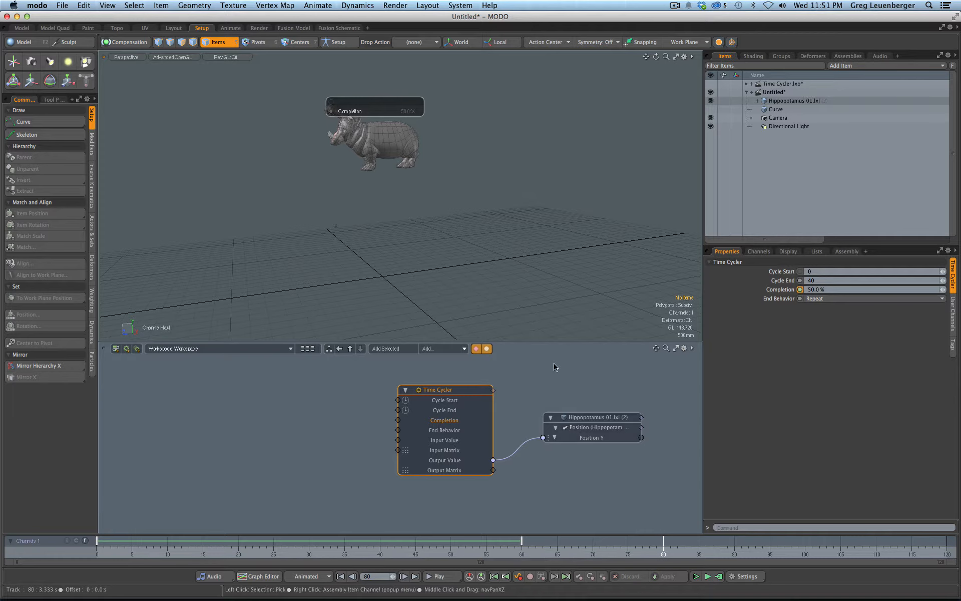
click(403, 111)
text(100)
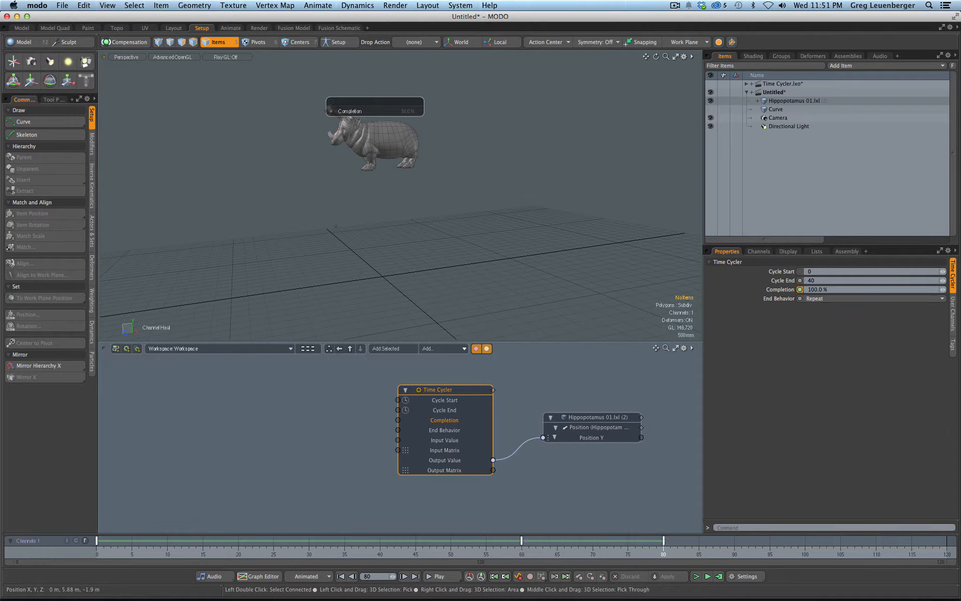
key(Return)
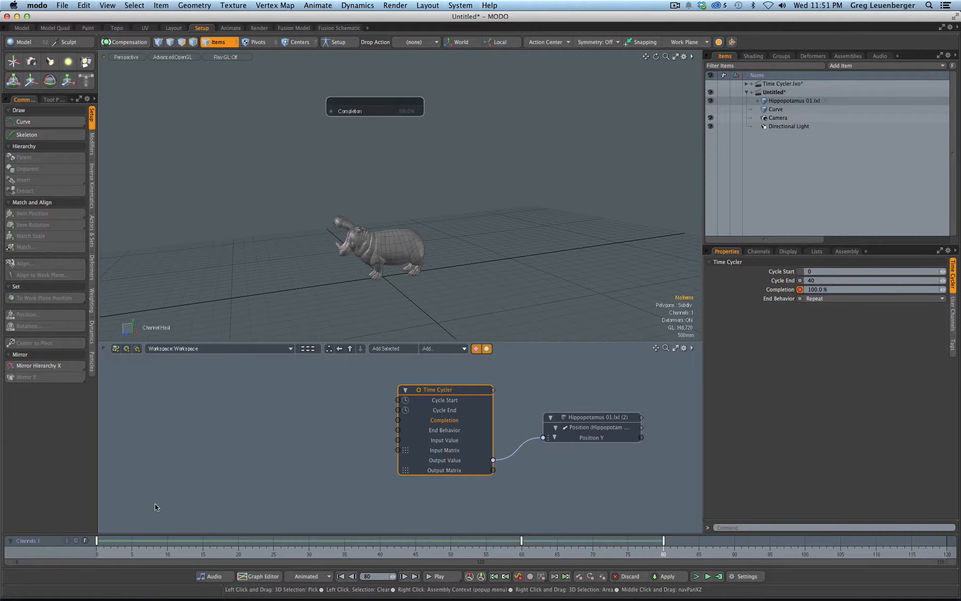
Step: Preview the motion from frame 0, and key the Completion channel at 200% on frame 95
click(97, 554)
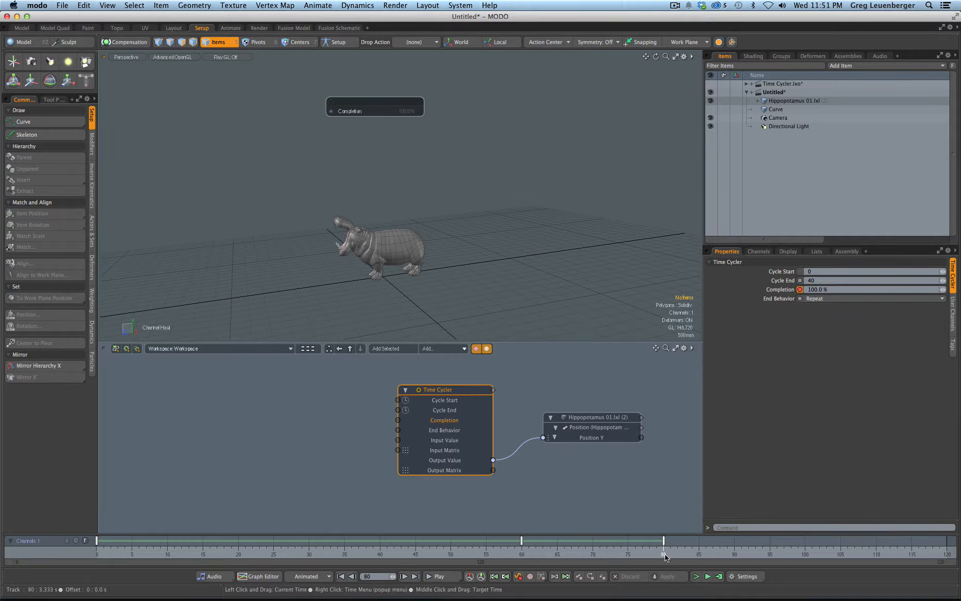
click(845, 289)
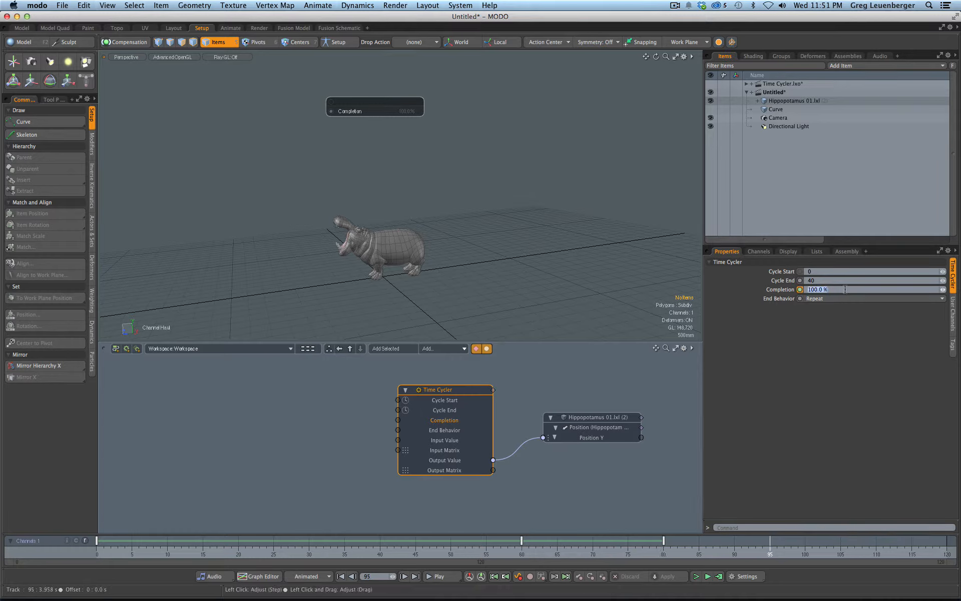
text(200)
key(Return)
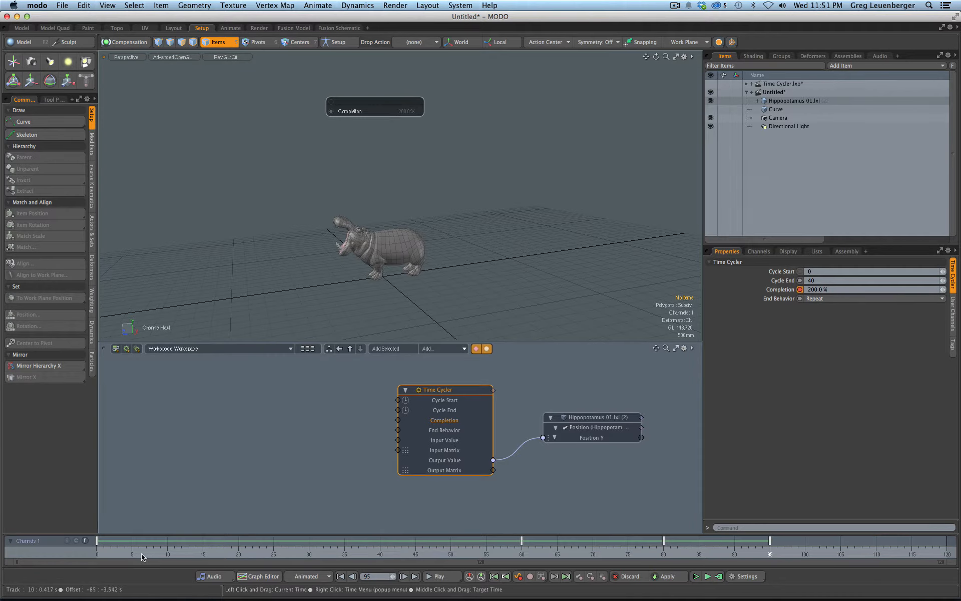
Step: Scrub the timeline from frame 0 through 80 to 95 to examine the hippo's cycled motion
drag(98, 550, 663, 549)
drag(664, 549, 770, 549)
click(800, 290)
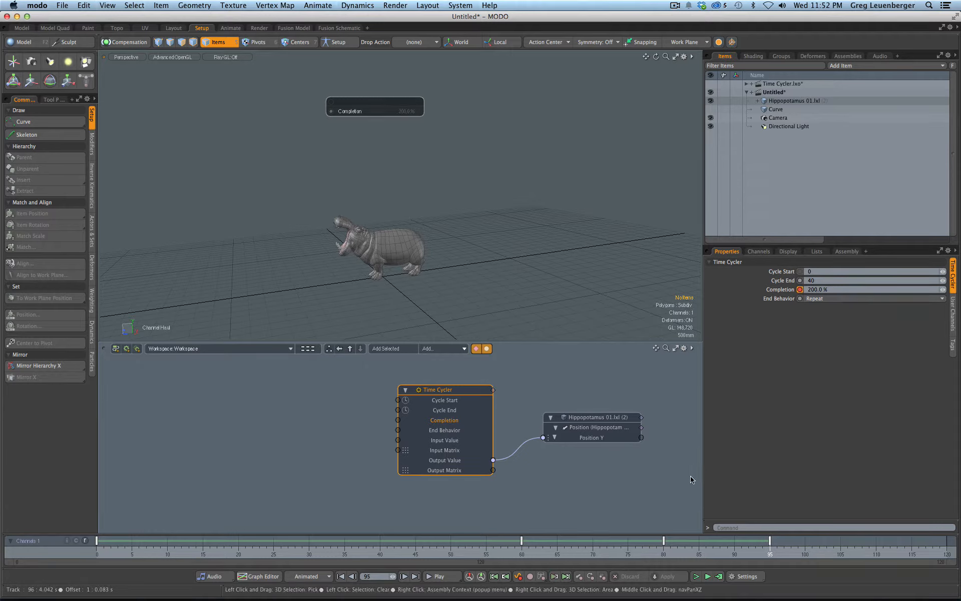
Step: Set the Time Cycler's End Behavior to Hold and scrub the timeline to frame 109 to check the motion
click(813, 298)
click(811, 307)
drag(490, 548, 777, 548)
mouse_move(876, 548)
mouse_down()
mouse_move(677, 548)
mouse_move(869, 548)
mouse_up()
Step: Change the Time Cycler's End Behavior to Ping Pong and scrub the timeline around frame 80
click(821, 302)
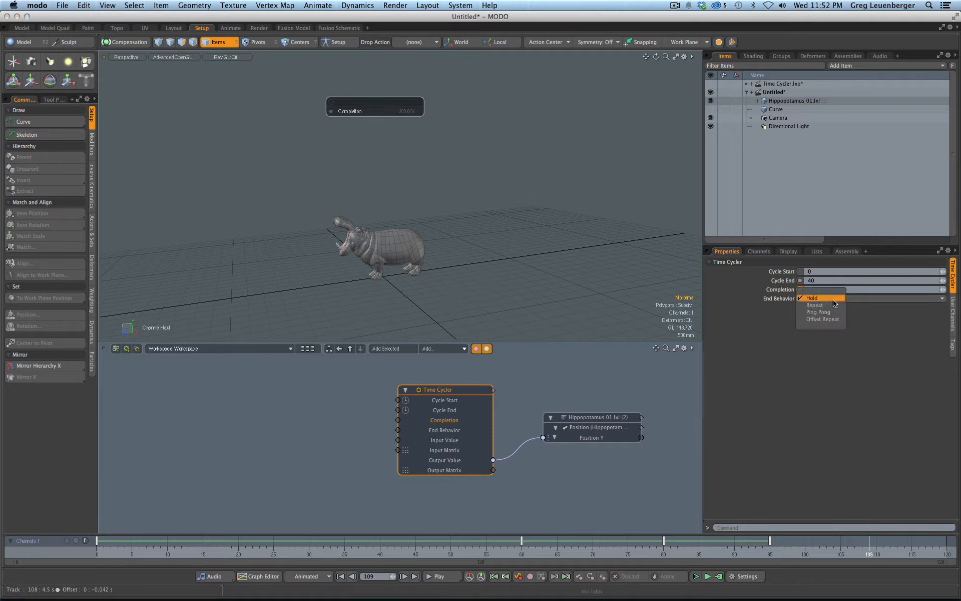
click(821, 314)
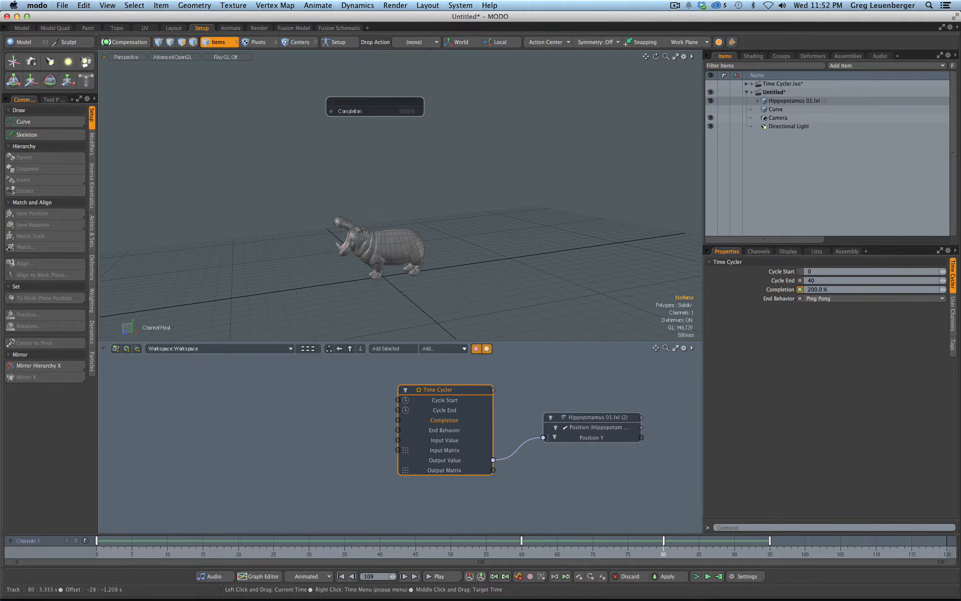
mouse_move(665, 547)
mouse_down()
mouse_move(764, 547)
mouse_move(664, 548)
mouse_up()
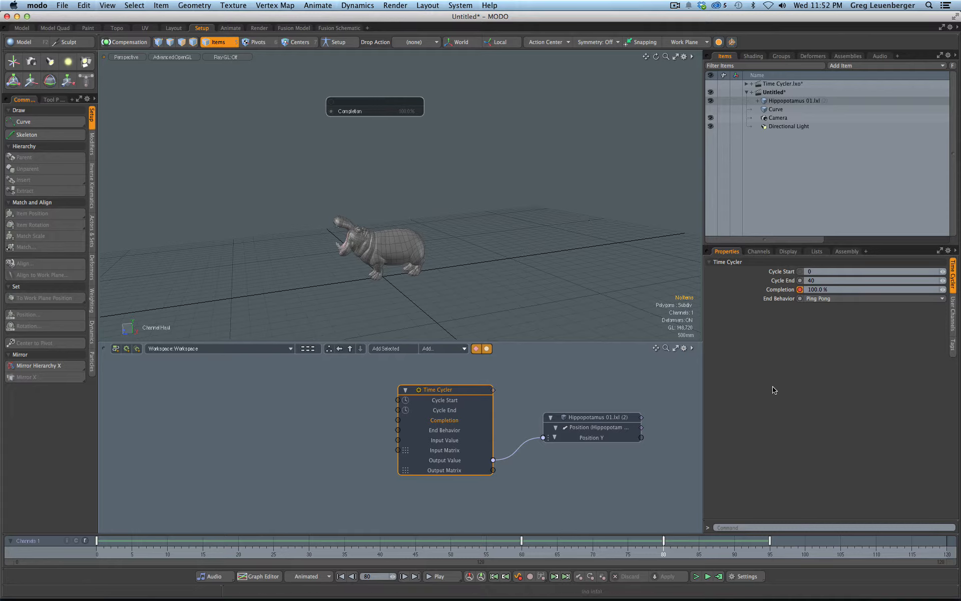
Step: Set the End Behavior to Offset Repeat and show only the Input Value curve in the Graph Editor
click(824, 298)
click(823, 307)
click(443, 444)
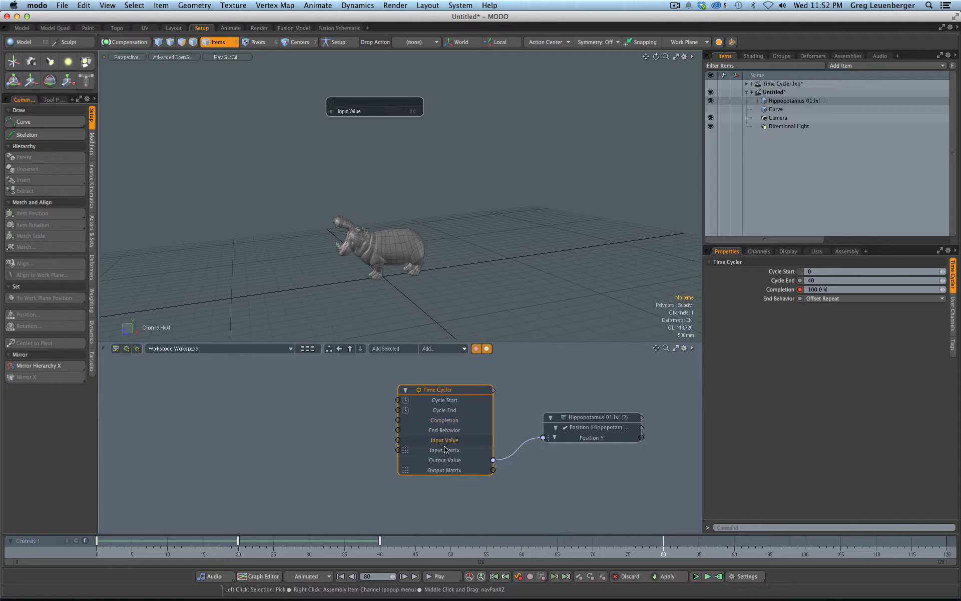
key(F12)
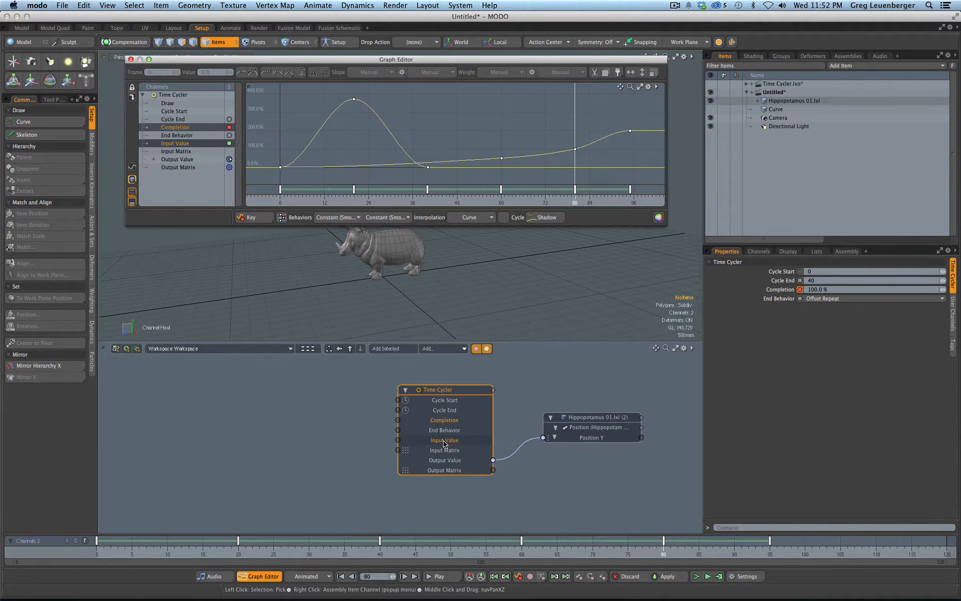
click(178, 144)
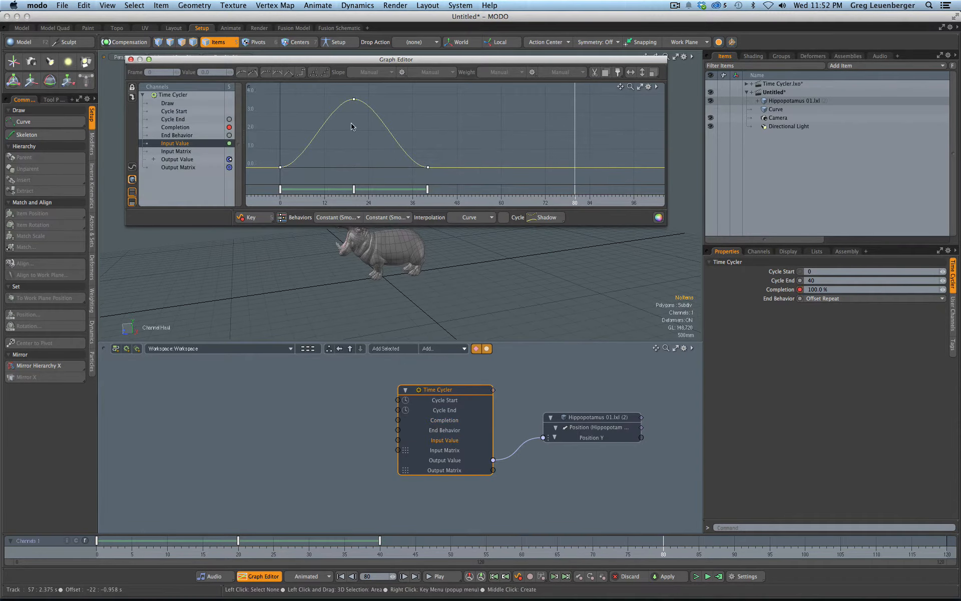
Step: Delete the Input Value curve's frame 40 key and move its frame 20 peak key to frame 40, keeping the value at 3.71
click(427, 168)
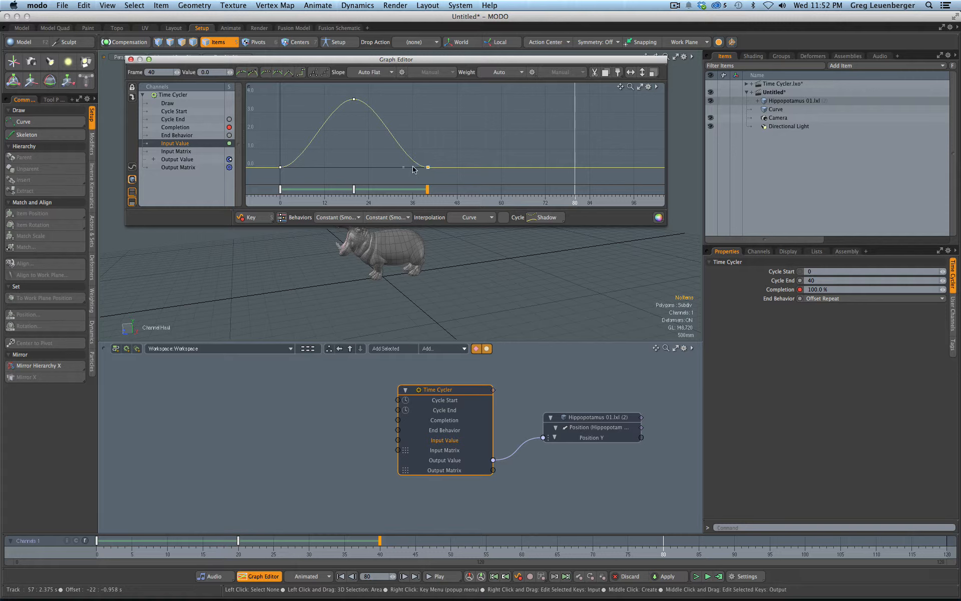
key(Delete)
click(354, 99)
right_drag(383, 152, 459, 162)
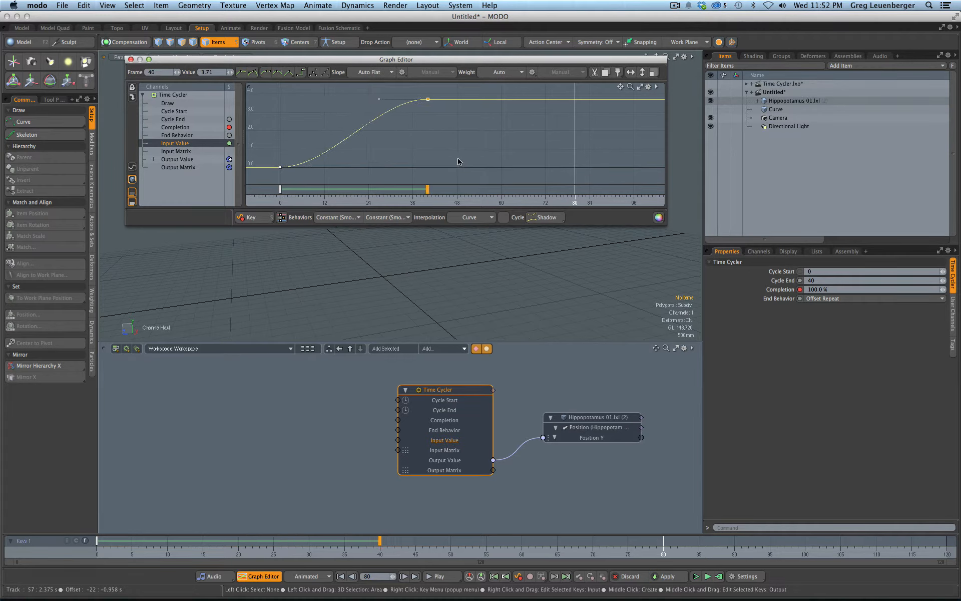
click(130, 59)
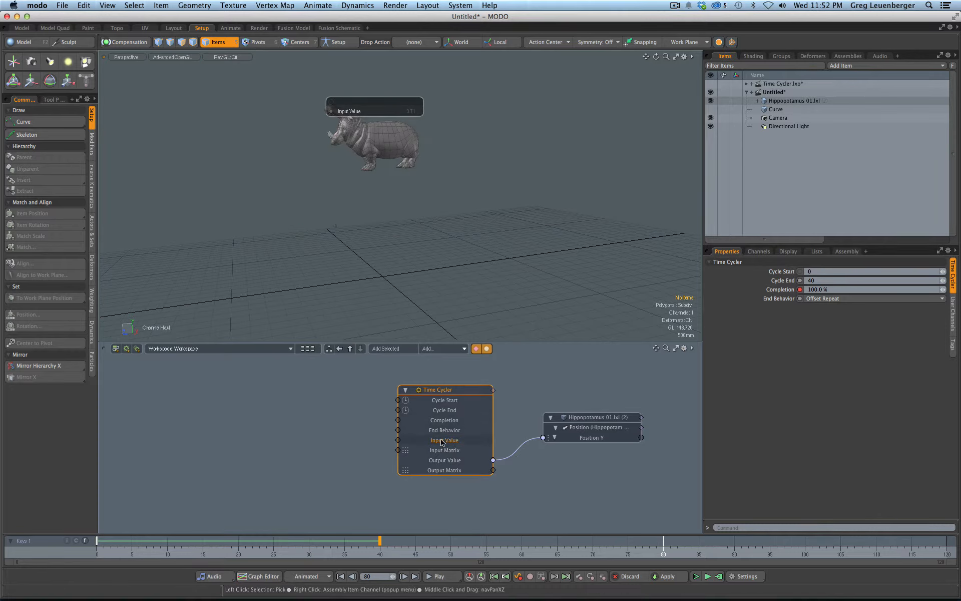
click(447, 423)
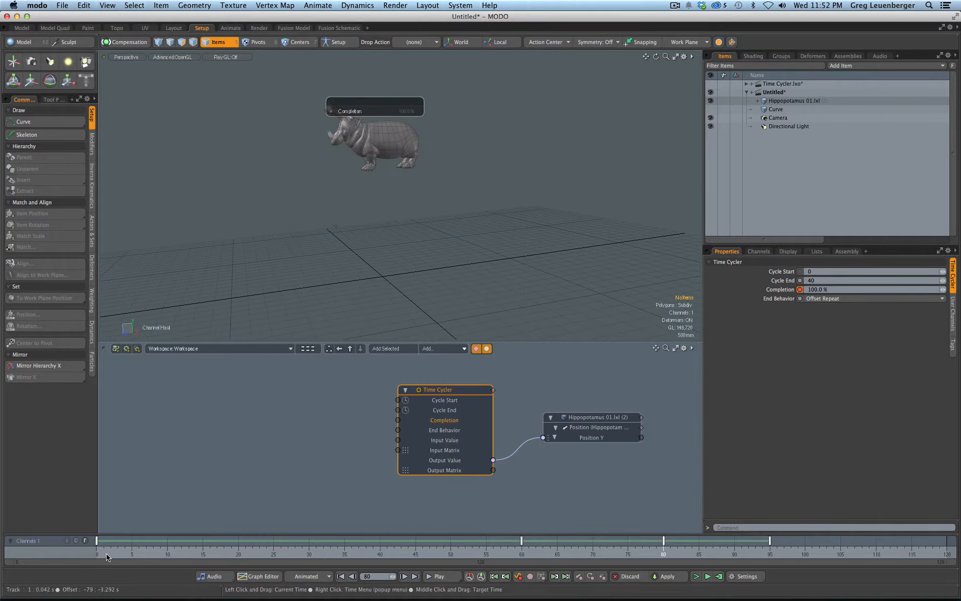
Step: Scrub the timeline from frame 0 to 60 and show the Completion and Input Value curves together in the Graph Editor
click(103, 546)
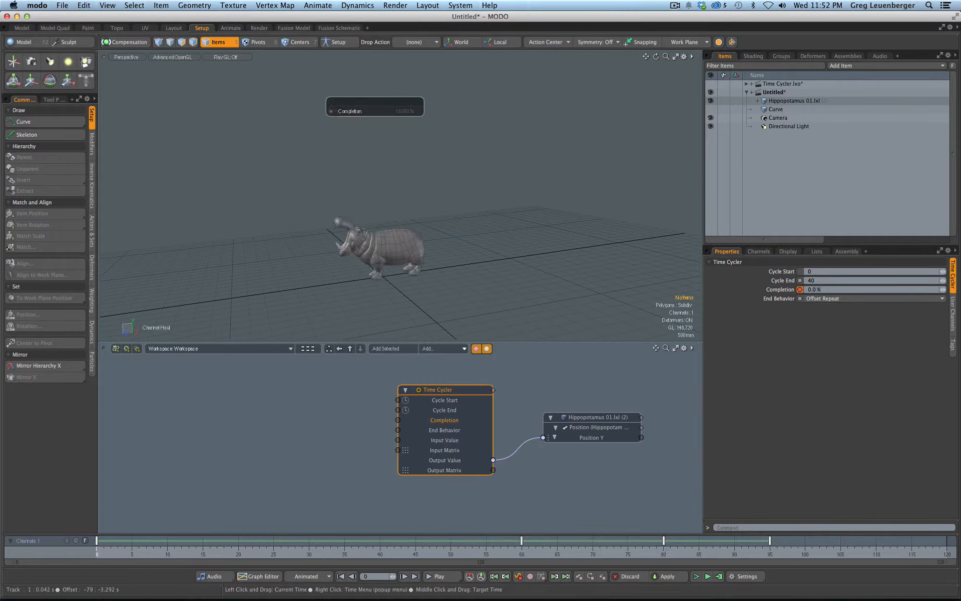
drag(111, 545, 522, 546)
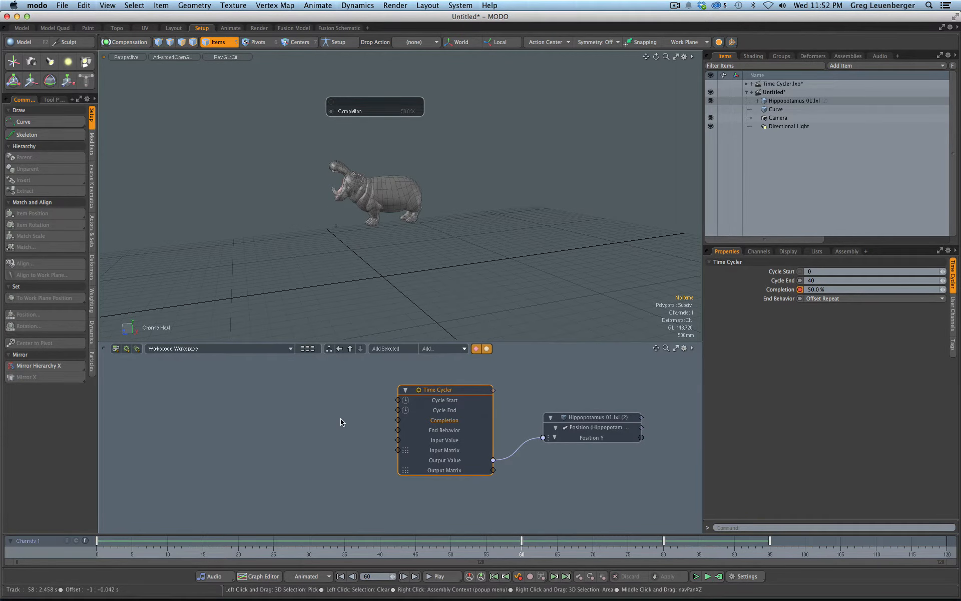
click(258, 576)
drag(461, 56, 740, 161)
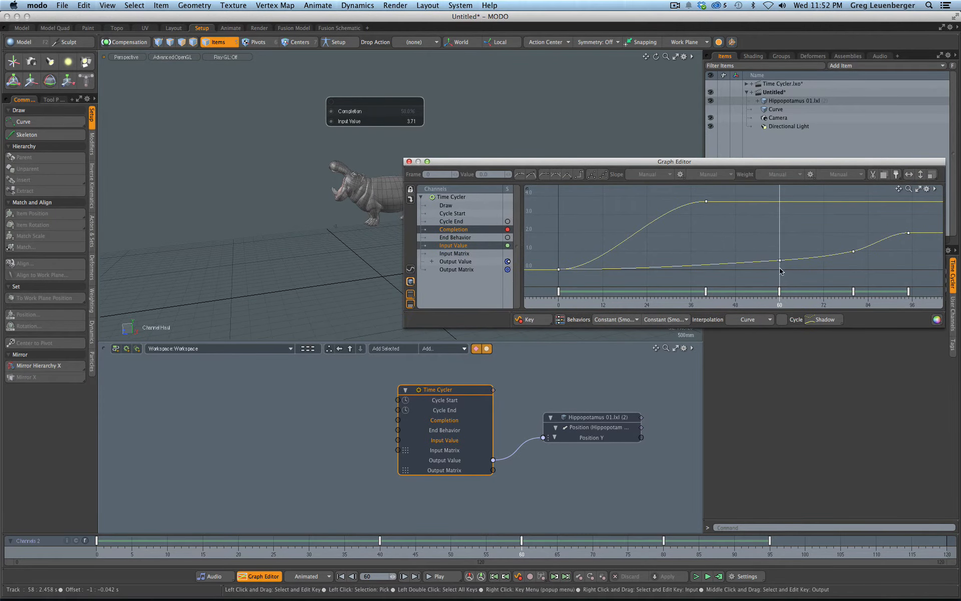
Step: Inspect the Completion key at frame 60 against the Input Value curve, and scrub the timeline to frame 80
drag(780, 303, 783, 303)
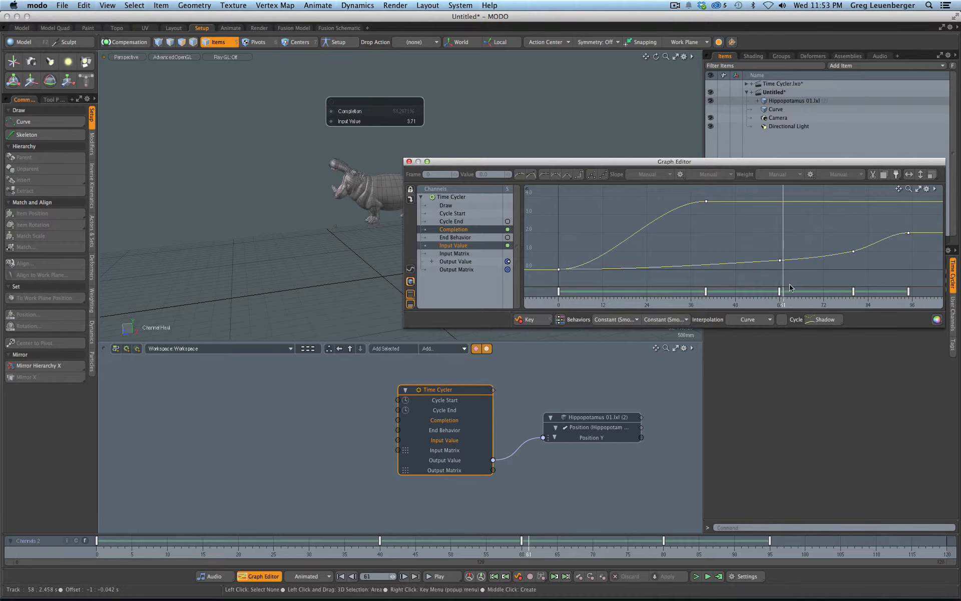
click(779, 302)
drag(793, 255, 764, 279)
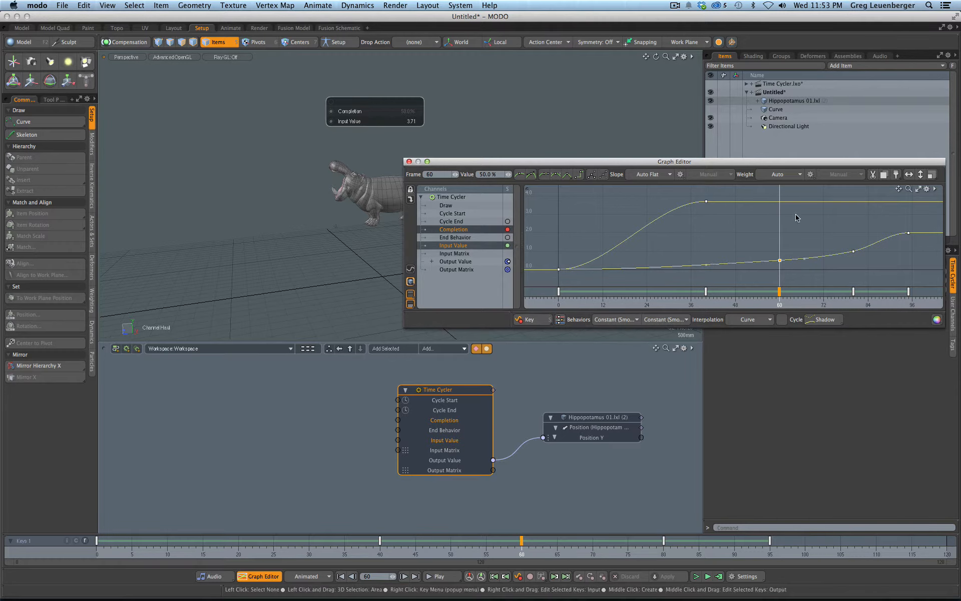
click(629, 241)
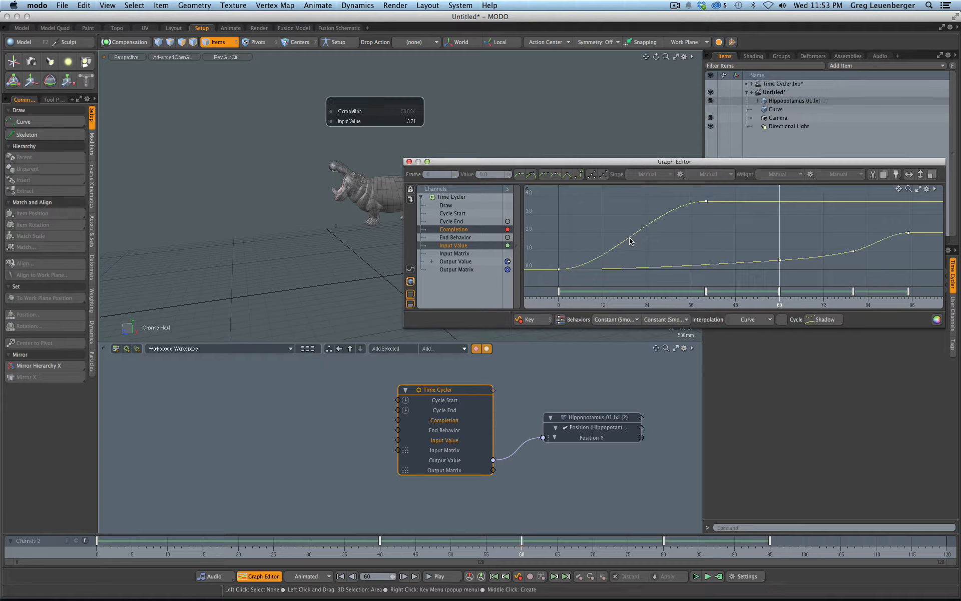
drag(779, 303, 853, 303)
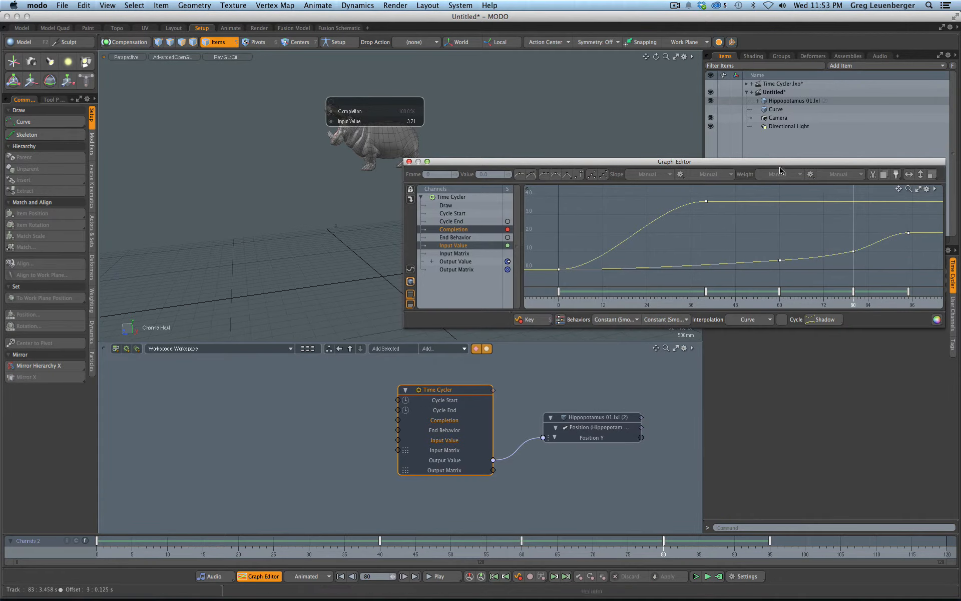
Step: Move the Graph Editor clear of the hippo and scrub the timeline to frame 95 and back to frame 0
drag(759, 166, 367, 198)
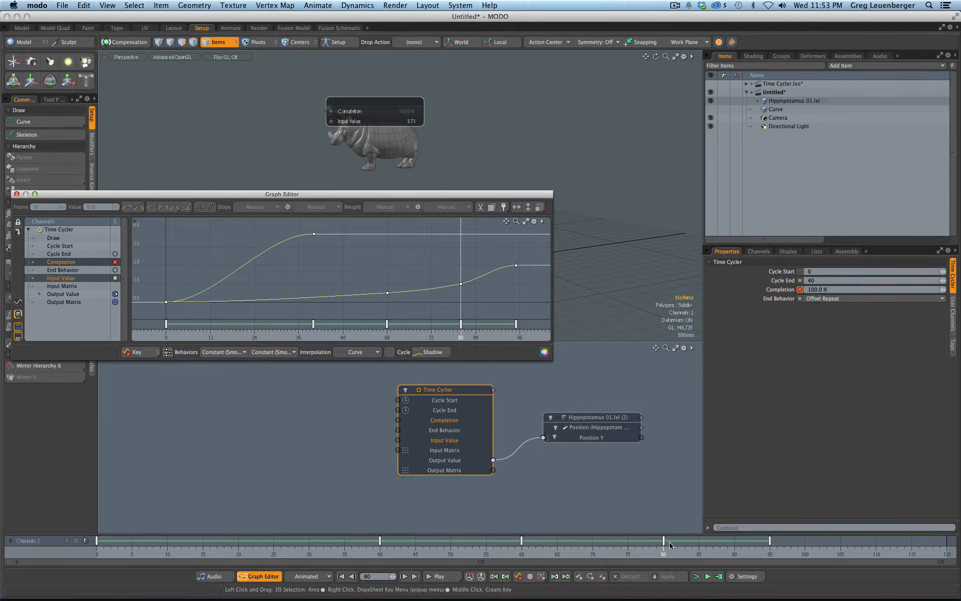
alt+shift+drag(514, 125, 650, 124)
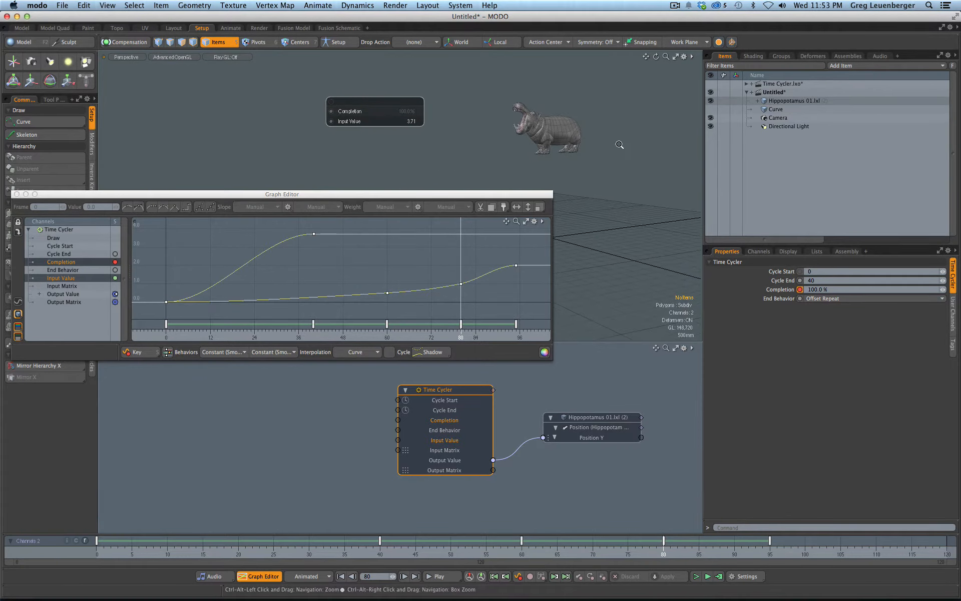
mouse_move(664, 550)
mouse_down()
mouse_move(779, 550)
mouse_move(769, 549)
mouse_up()
scroll(621, 159, down, 5)
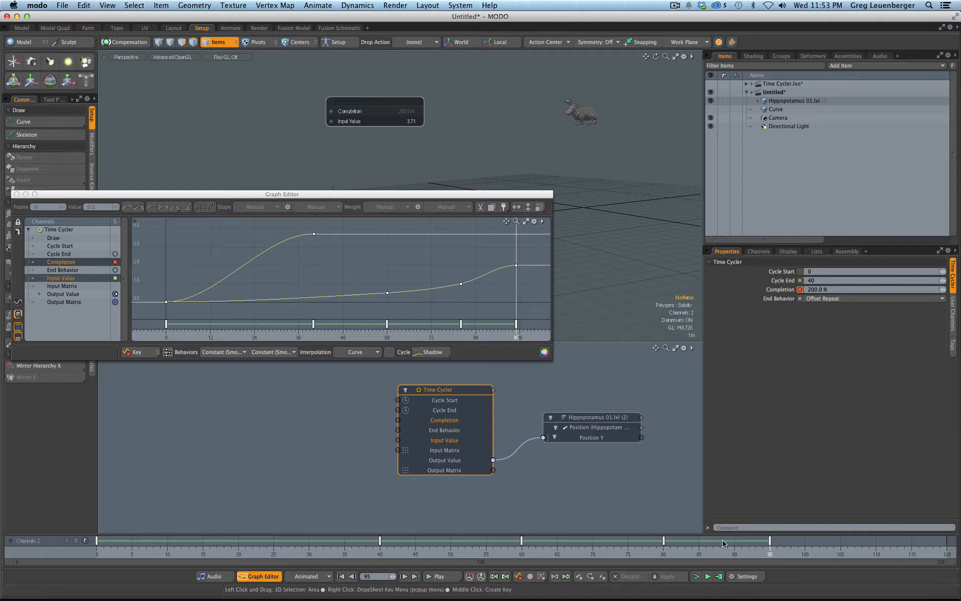
drag(725, 546, 97, 546)
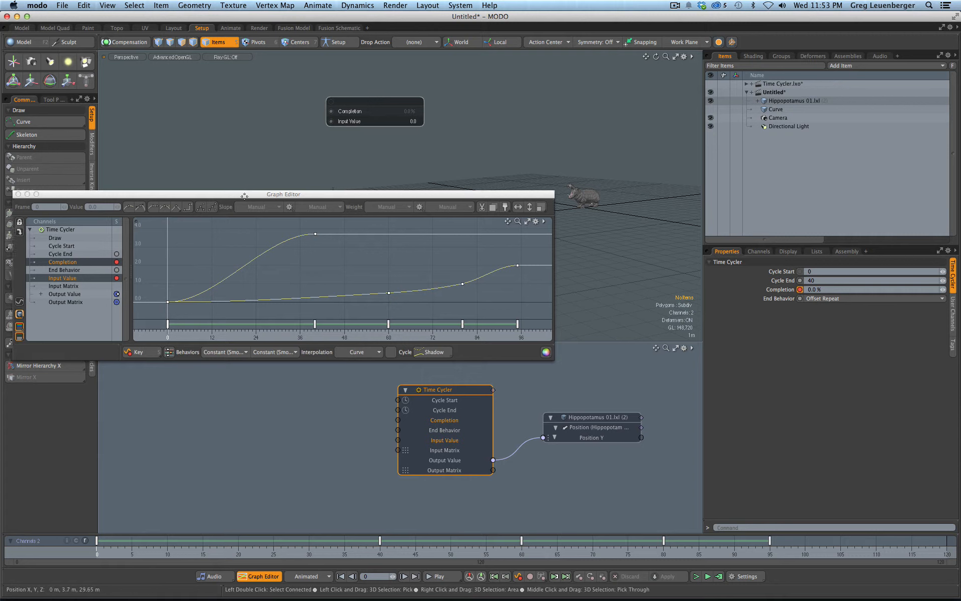
Step: Close the Graph Editor and clear the current selection with the timeline at frame 0
drag(235, 195, 351, 173)
click(132, 171)
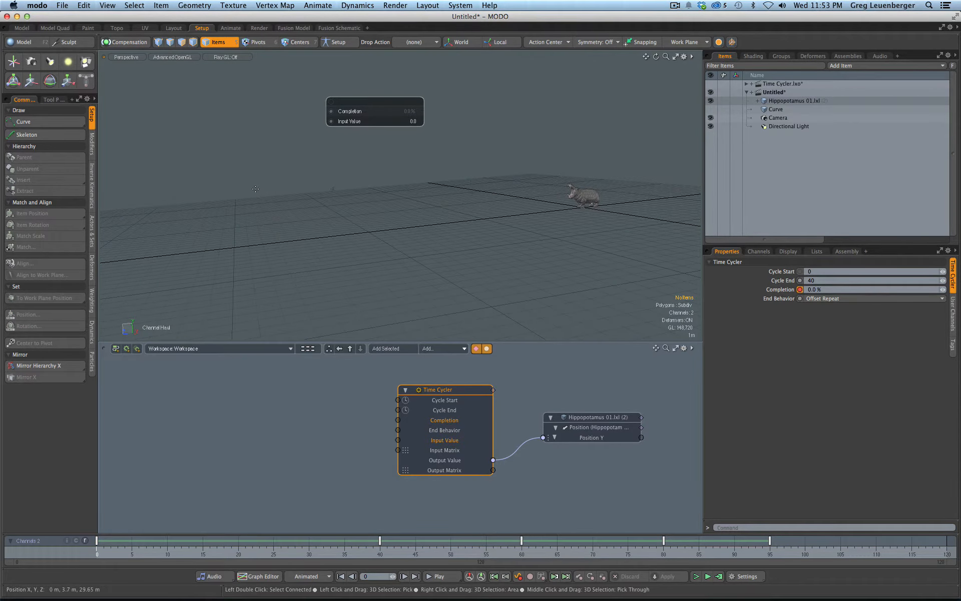
drag(132, 546, 61, 542)
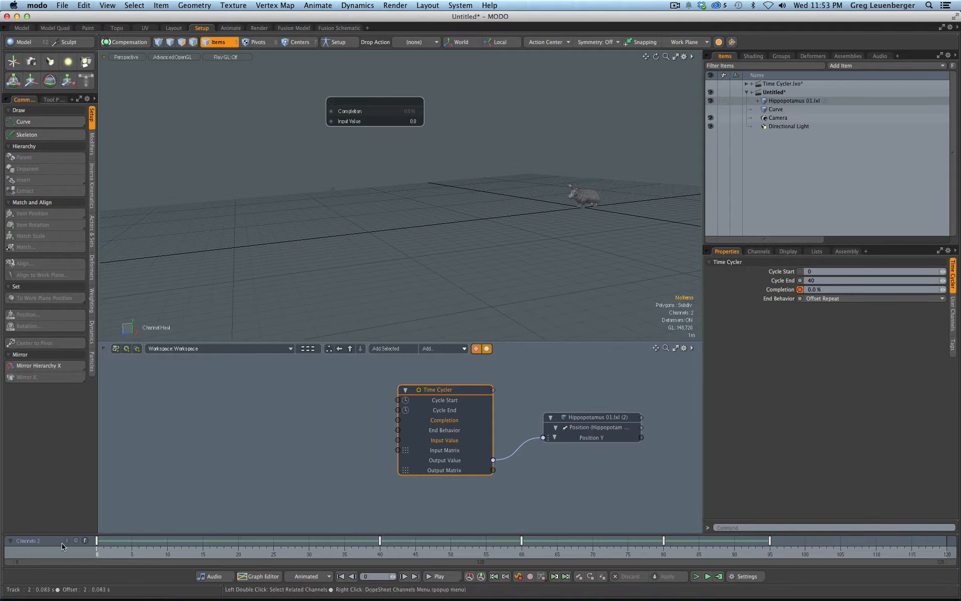
click(76, 464)
click(76, 463)
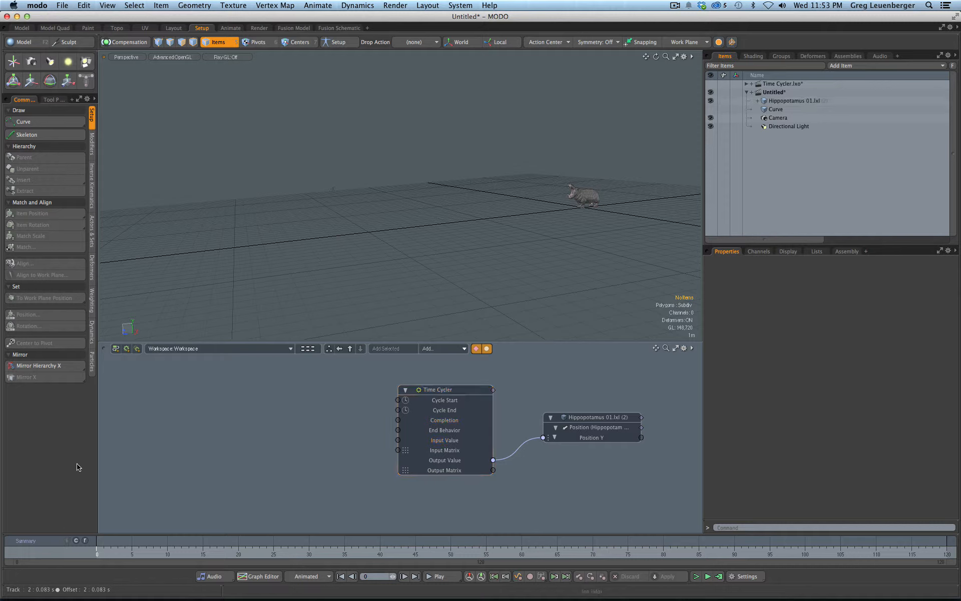
Step: Add a locator to the scene and give it a Float, Scalar user channel named Multiplier with default value 1.0
key(shift+l)
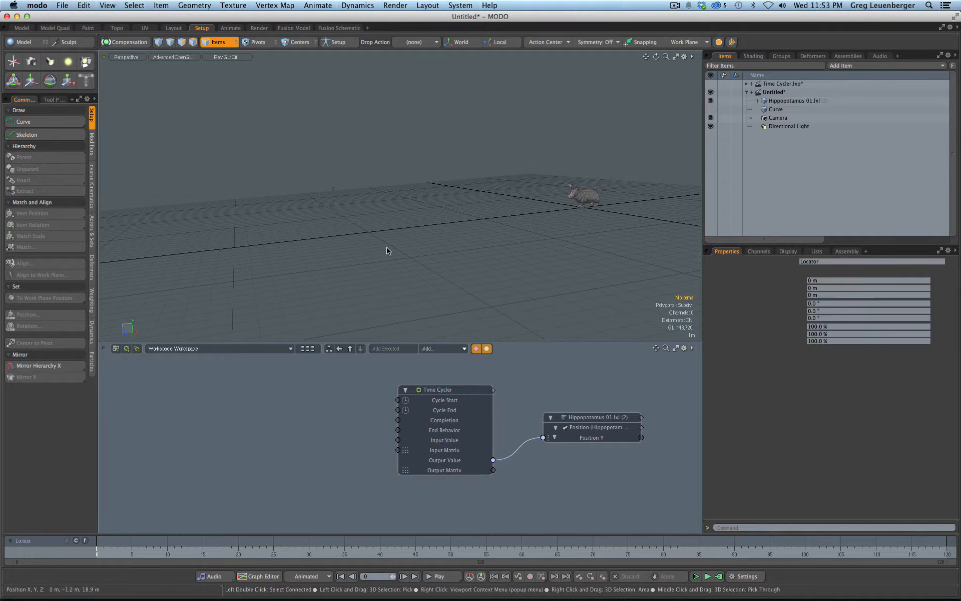
click(951, 300)
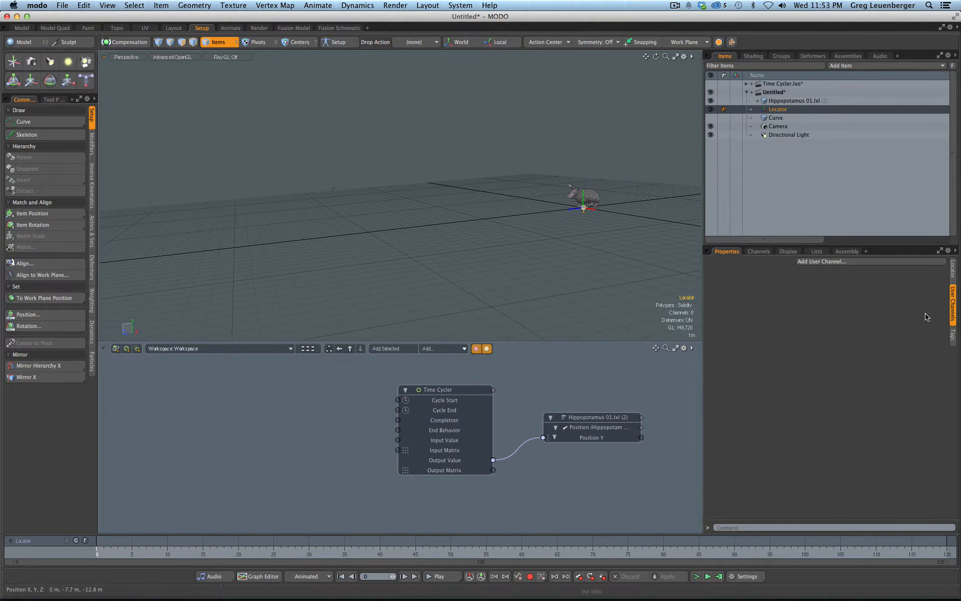
click(819, 261)
key(Tab)
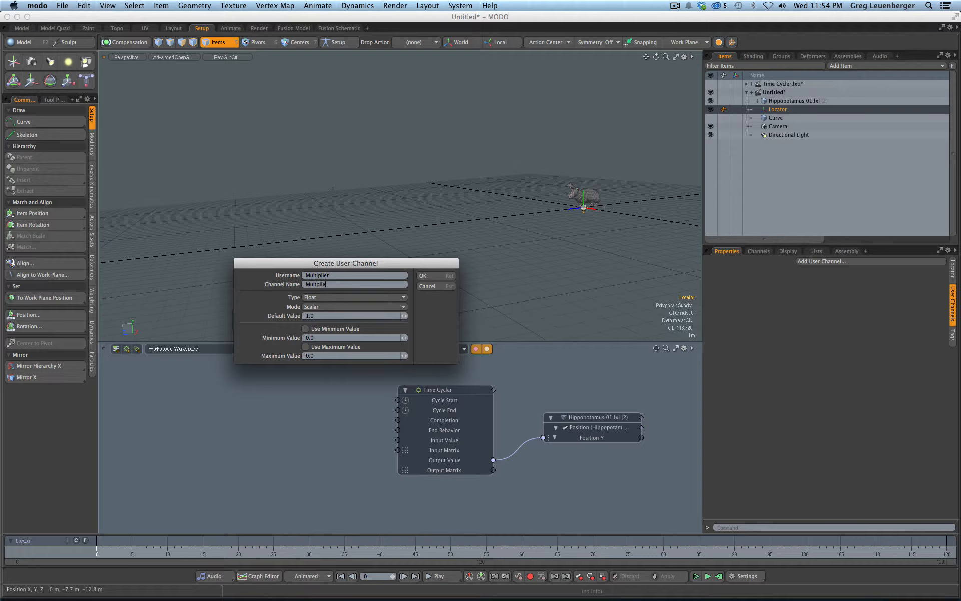
click(434, 278)
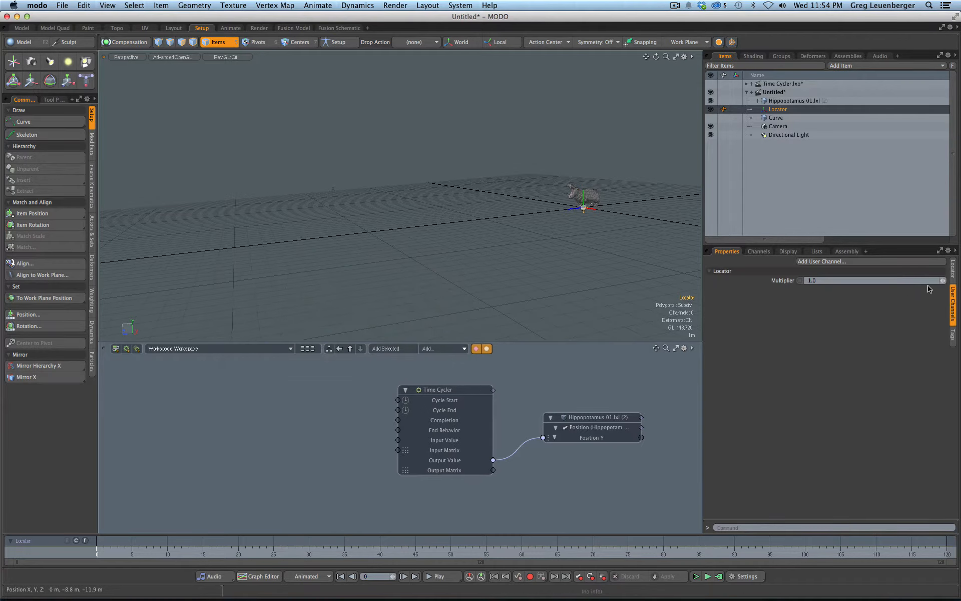
Step: Add a second user channel to the locator, named with the presenter's first name followed by Channel, keeping the default value 1.0
click(831, 261)
text(Greg)
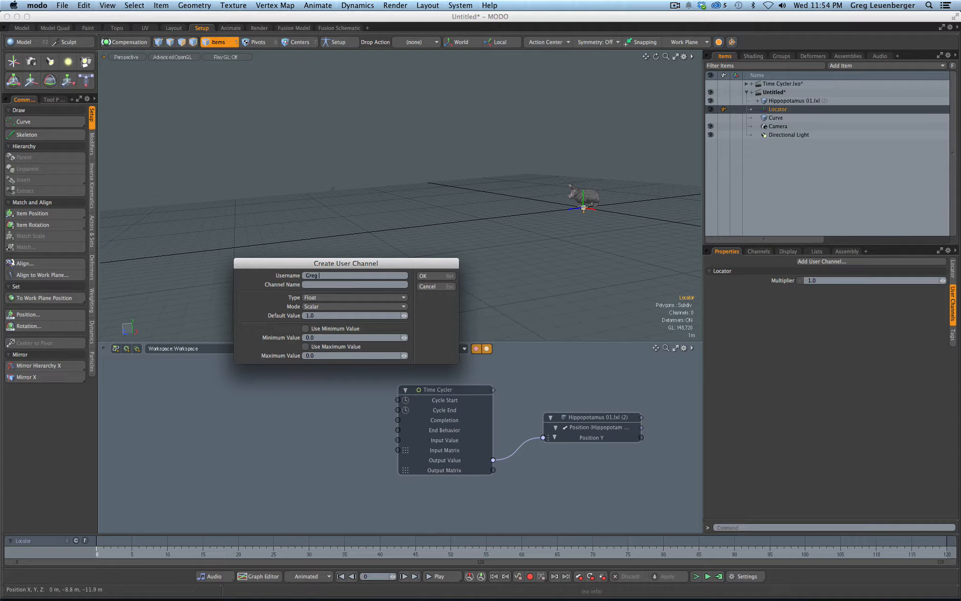
text( Channel)
key(Tab)
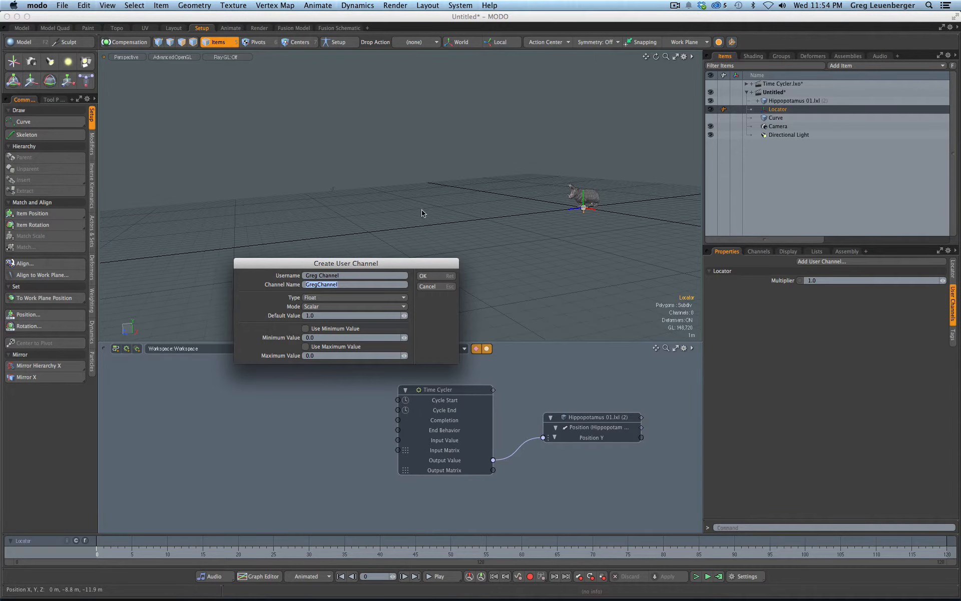
click(433, 276)
Step: Check the locator's full channel list for the two custom user channels and return to its properties
click(758, 251)
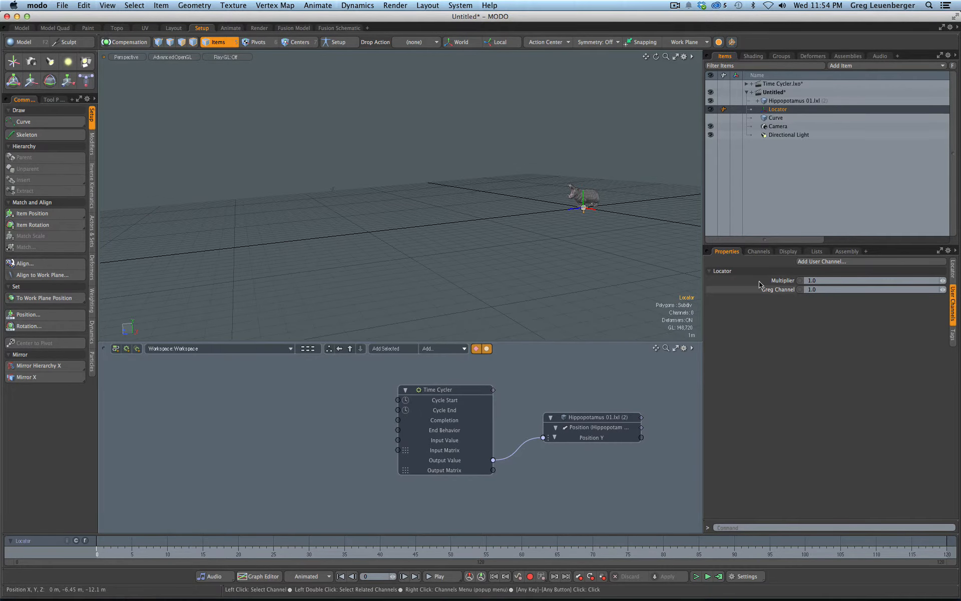
drag(750, 479, 768, 472)
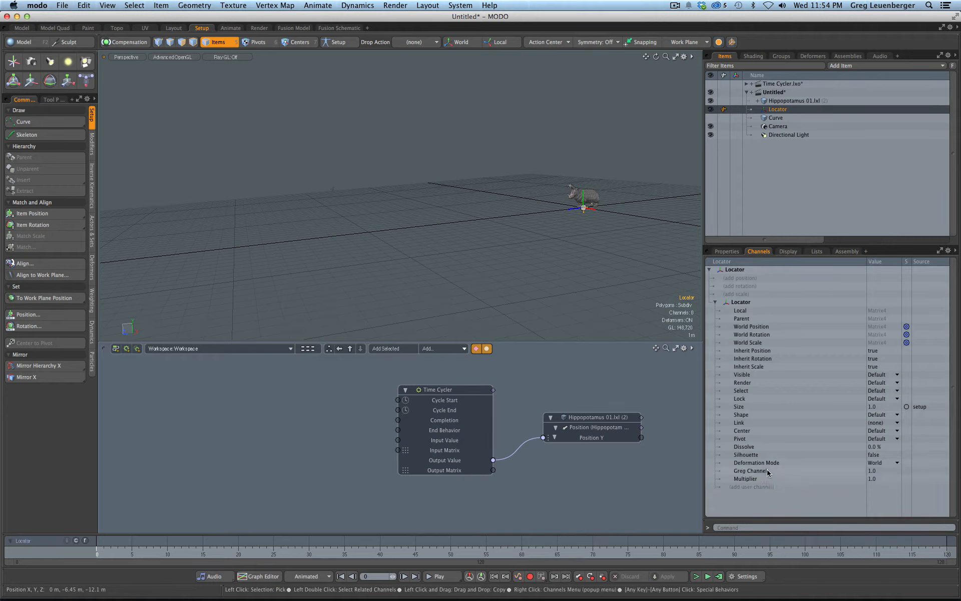
click(727, 252)
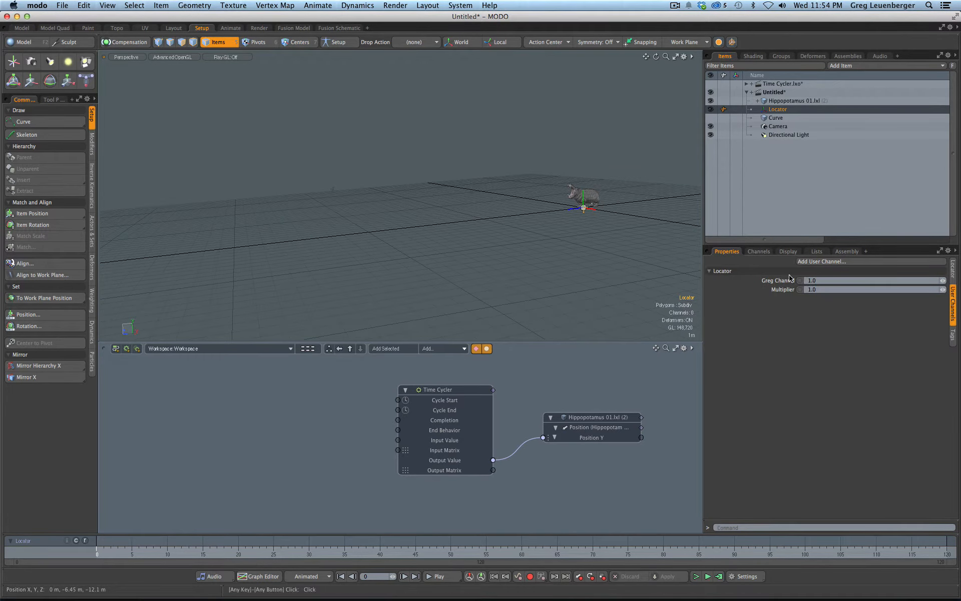
Step: Add the locator to the schematic as a node and arrange it to the left of the Time Cycler
drag(455, 392, 440, 395)
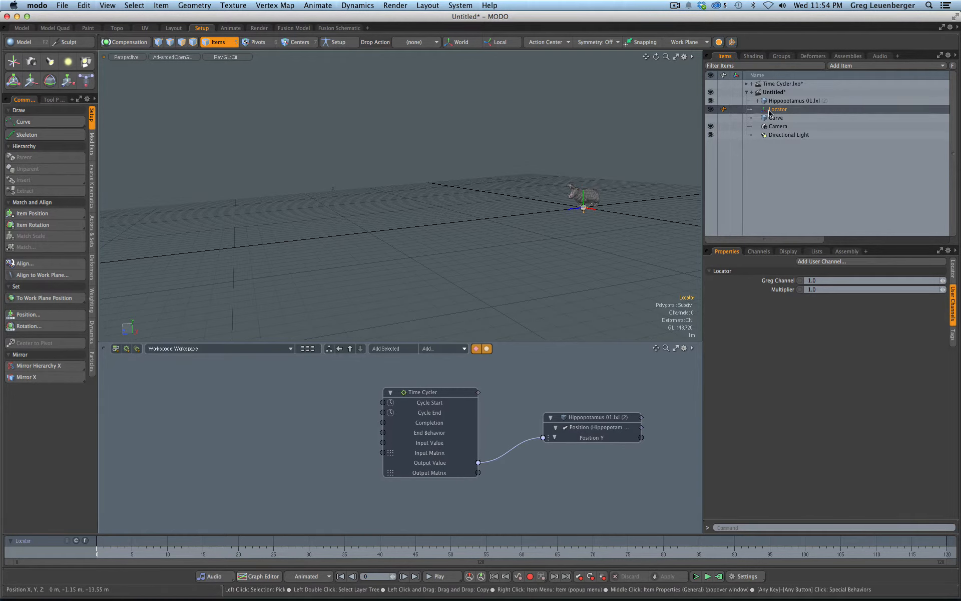
drag(771, 110, 190, 376)
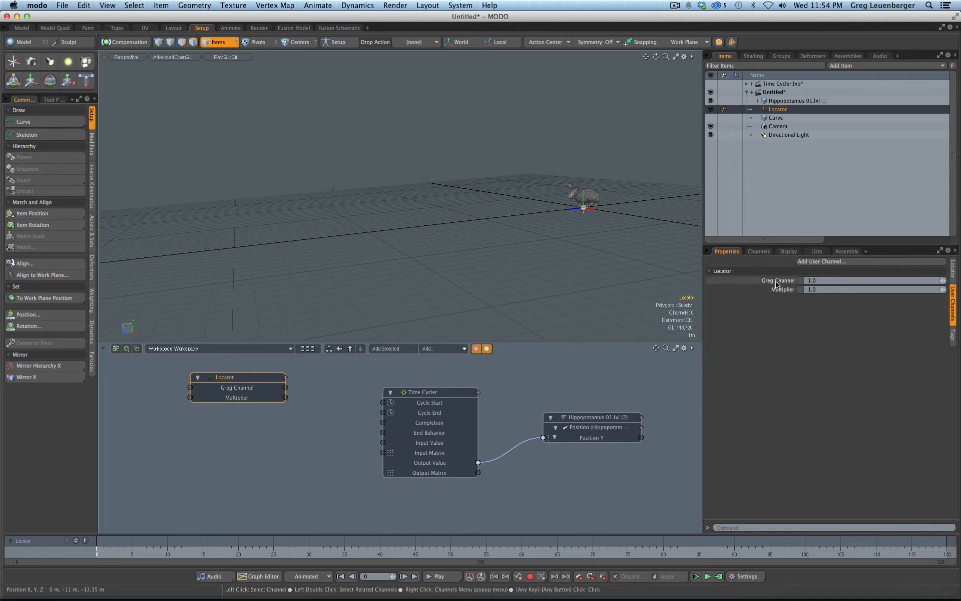
click(346, 365)
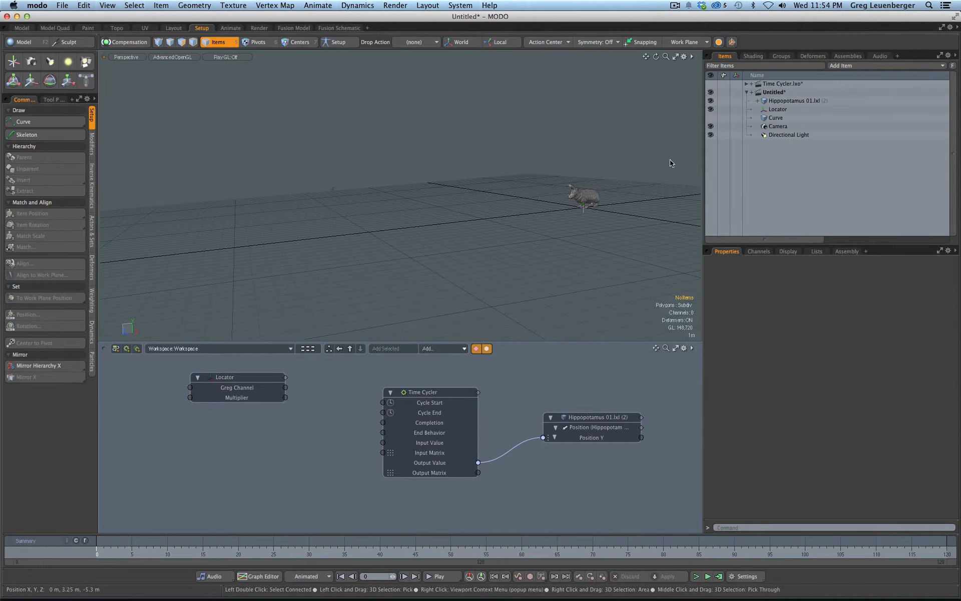
drag(248, 387, 238, 394)
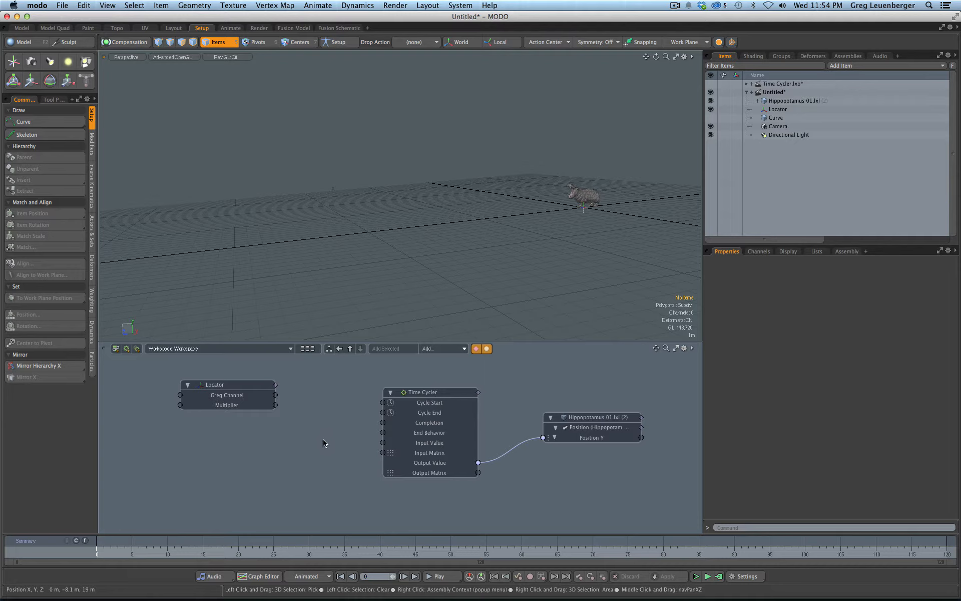
Step: Open the locator's second user channel in the Graph Editor and key it at frames 0, 20 and 40
click(431, 449)
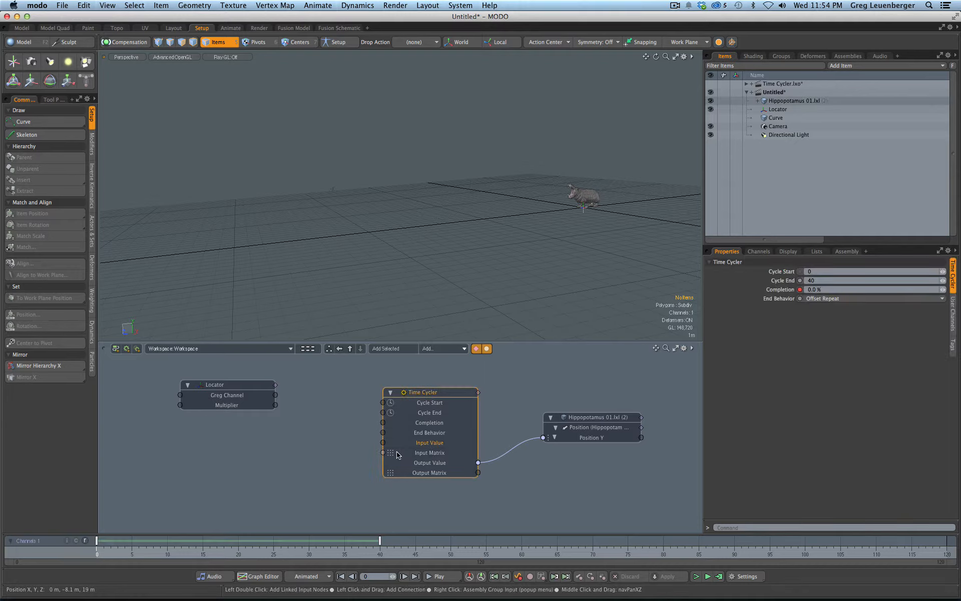
click(243, 395)
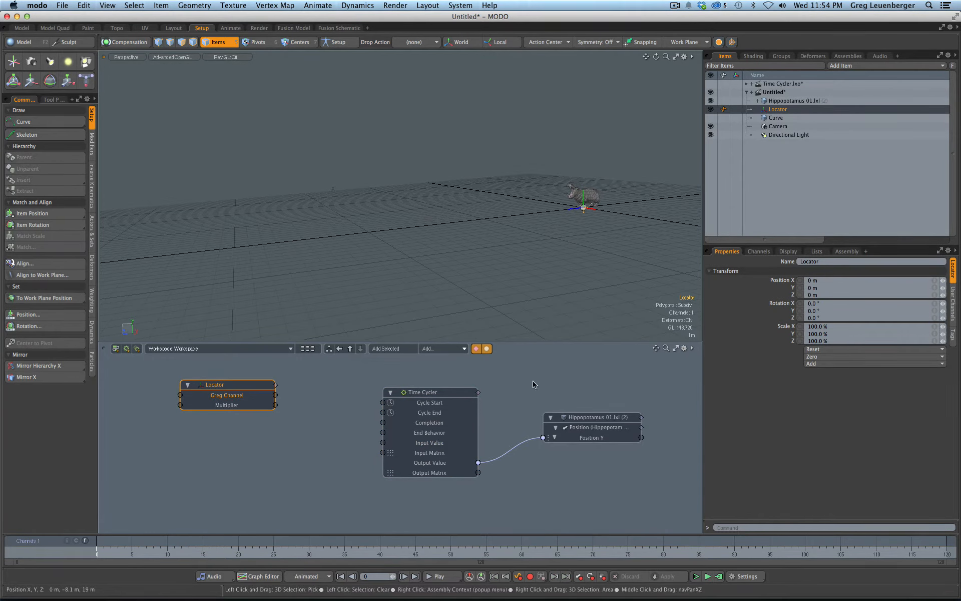
key(F3)
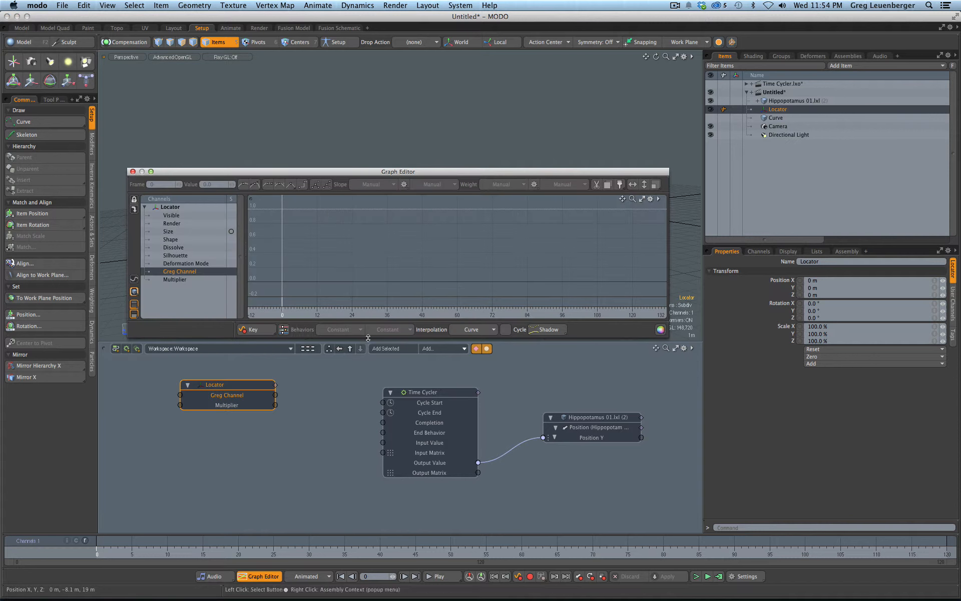
click(254, 330)
mouse_move(287, 315)
mouse_down()
mouse_move(411, 315)
mouse_move(399, 315)
mouse_up()
click(255, 330)
key(s)
click(341, 210)
Step: Set the user channel's keys at frames 0 and 40 to a value of 0
alt+shift+drag(417, 237, 379, 246)
alt+shift+drag(379, 247, 356, 274)
click(335, 302)
shift+click(399, 303)
click(212, 184)
text(0)
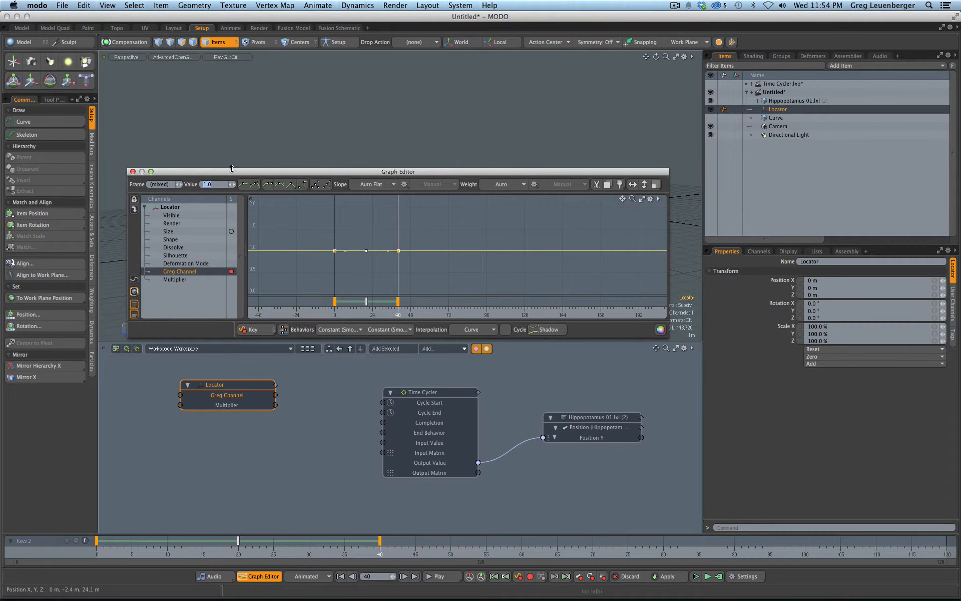
key(Return)
Step: Set the user channel's frame 20 key to 4.0 and close the Graph Editor
click(367, 250)
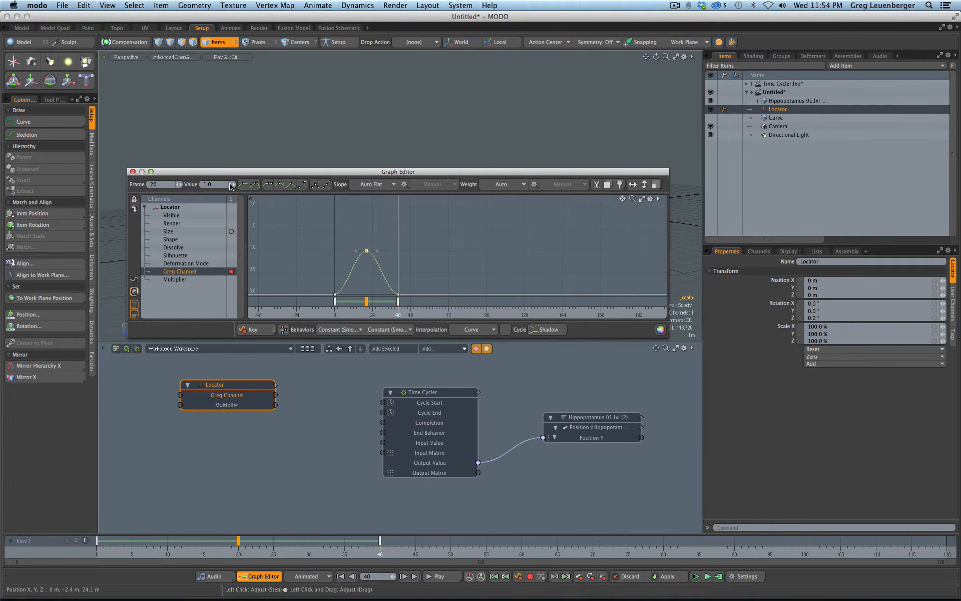
text(4)
key(Return)
key(a)
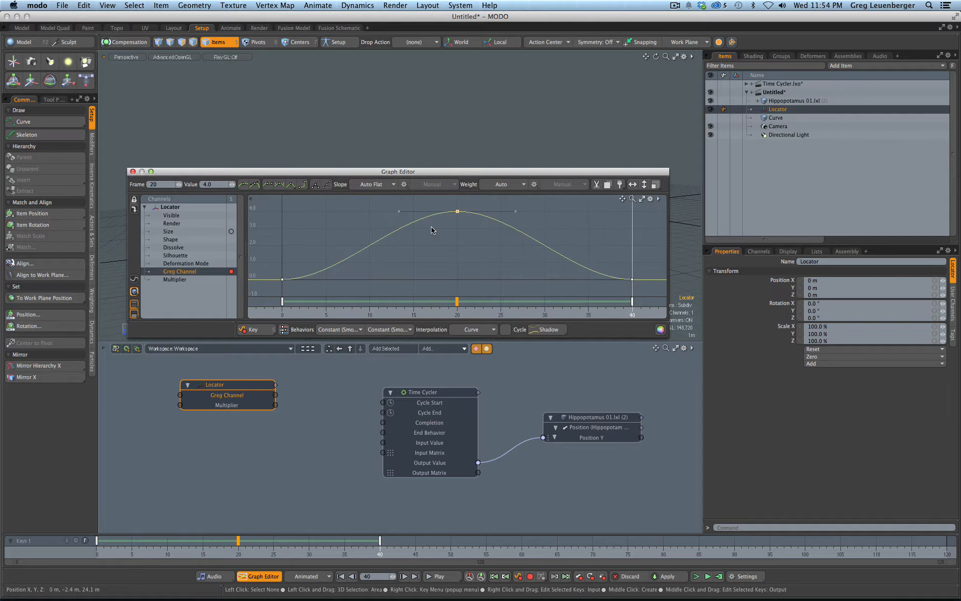
click(133, 171)
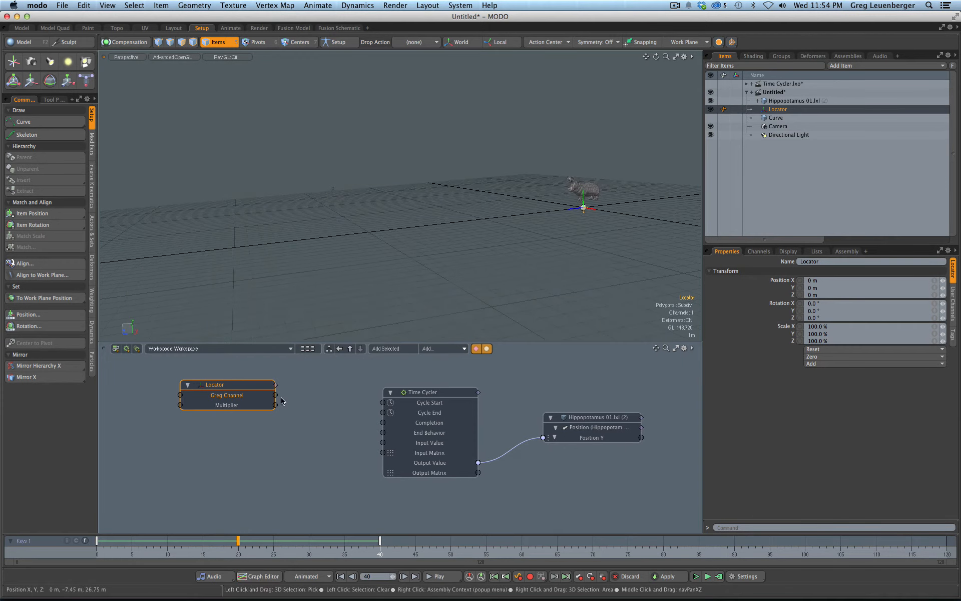
Step: Add a Basic Math: Multiply modifier and link the locator's two user channels through it to the Time Cycler's Input Value
click(443, 349)
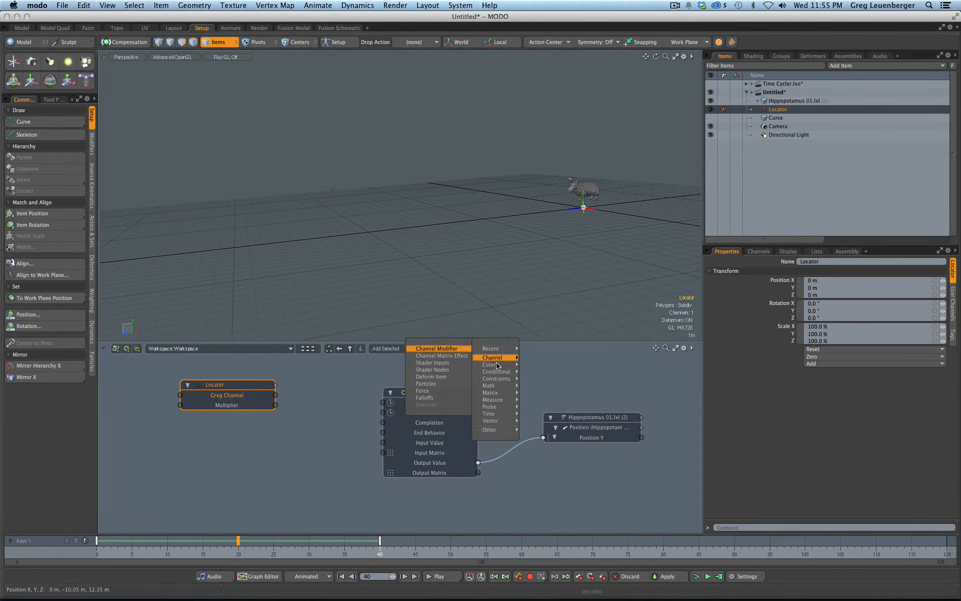
mouse_move(488, 385)
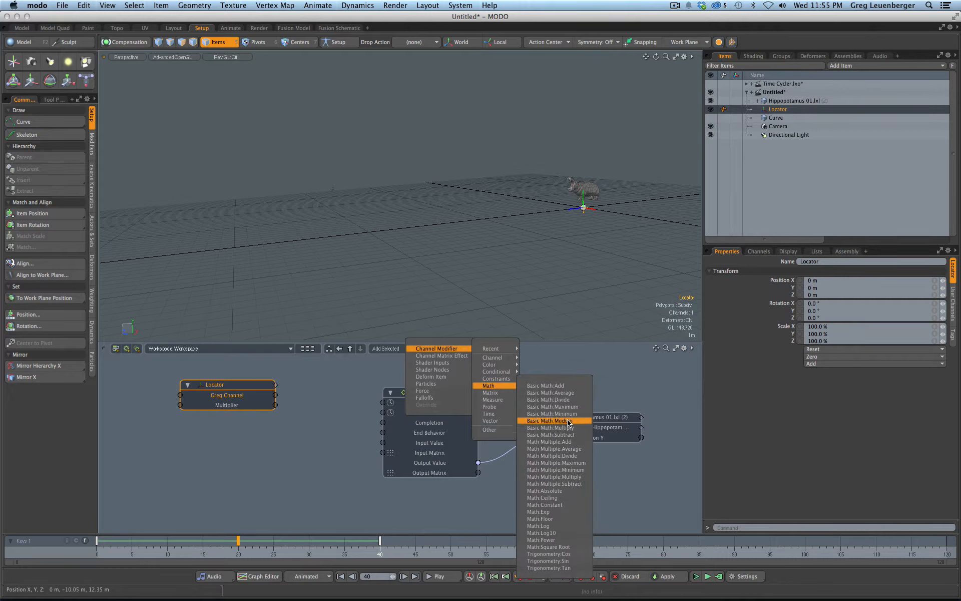
click(550, 427)
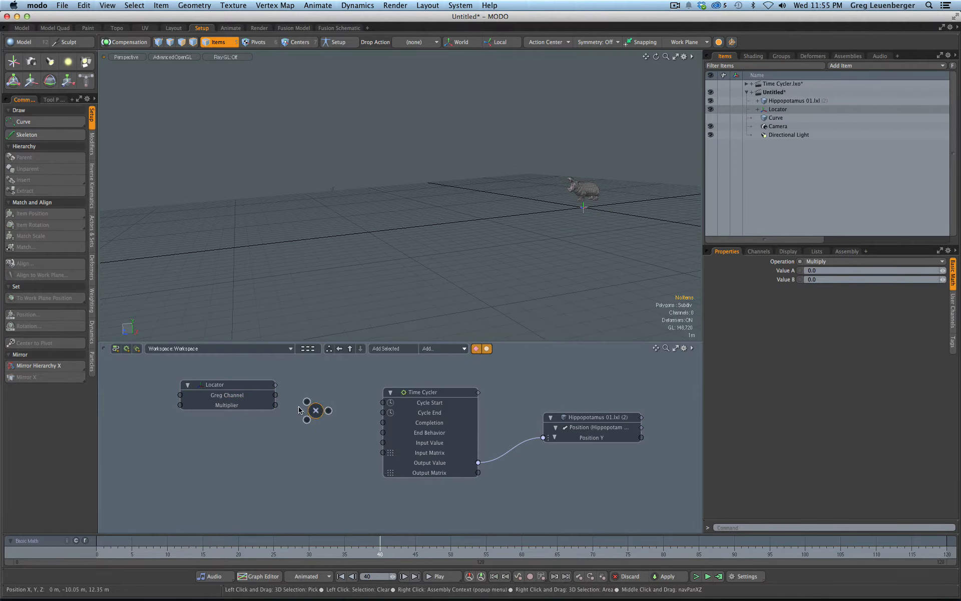
drag(275, 395, 428, 444)
Step: Examine the Time Cycler's Input Value curve in the Graph Editor and its entry in the channel list, then close the editor
click(436, 450)
key(F3)
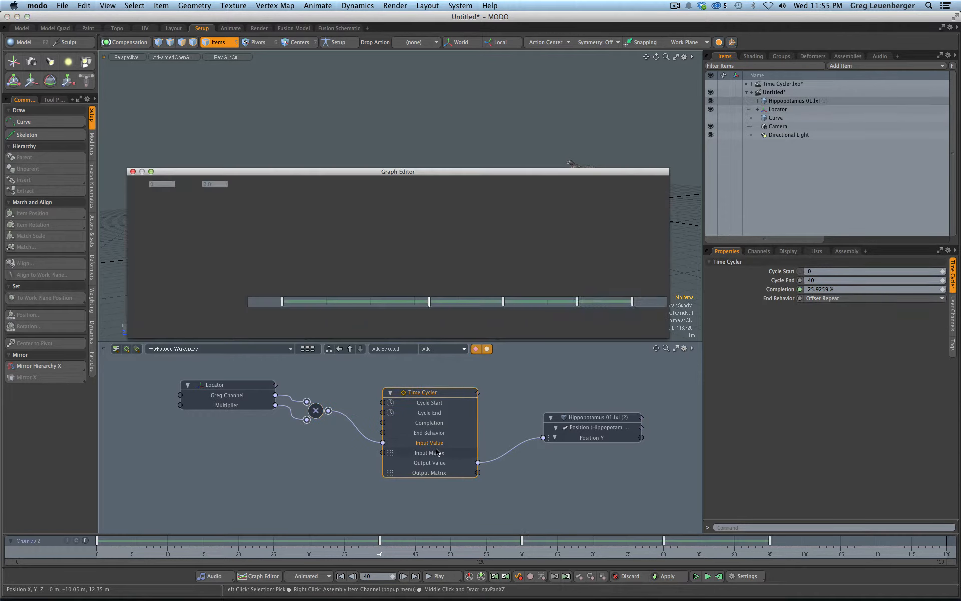
click(188, 255)
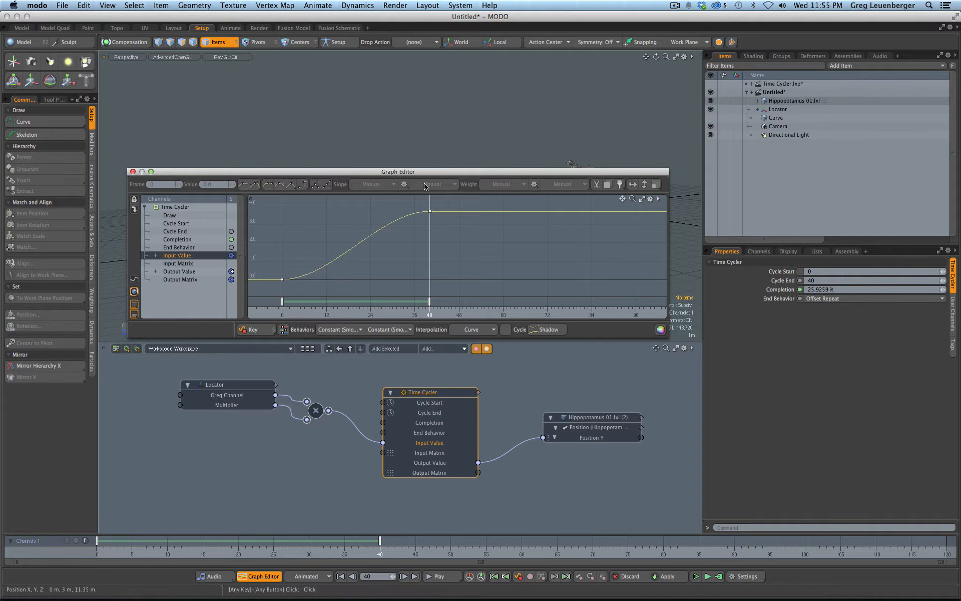
click(758, 251)
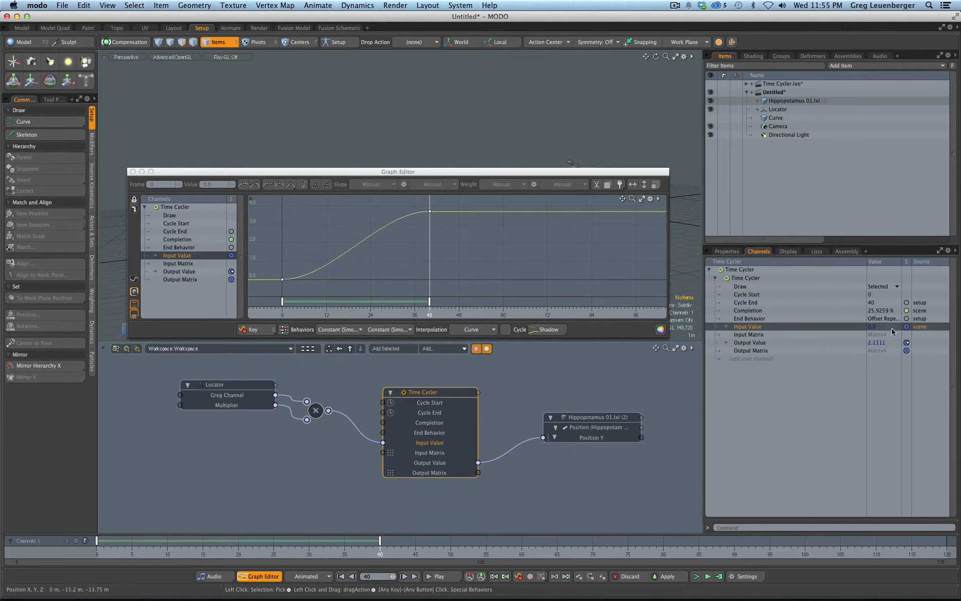
right_click(907, 329)
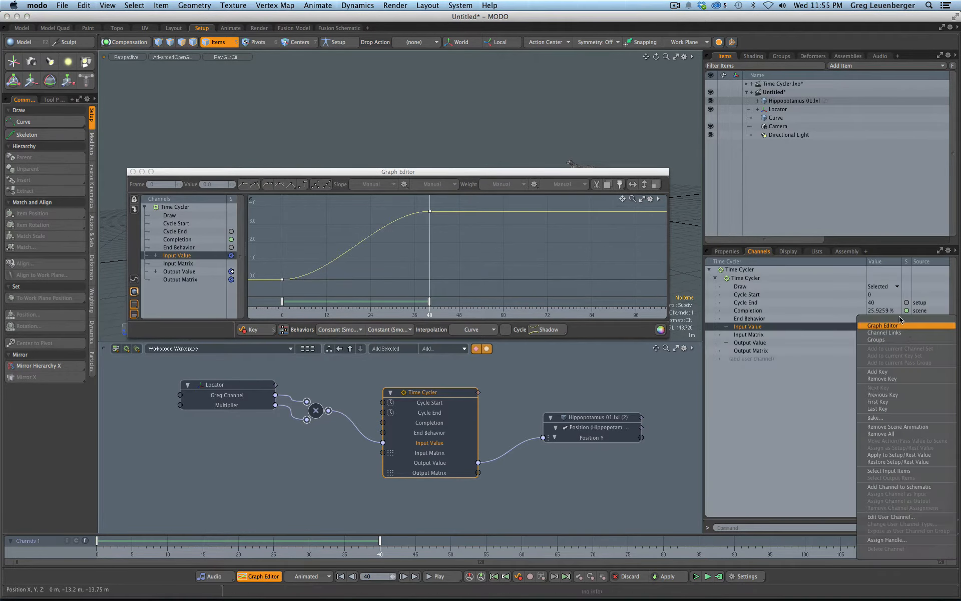
click(917, 333)
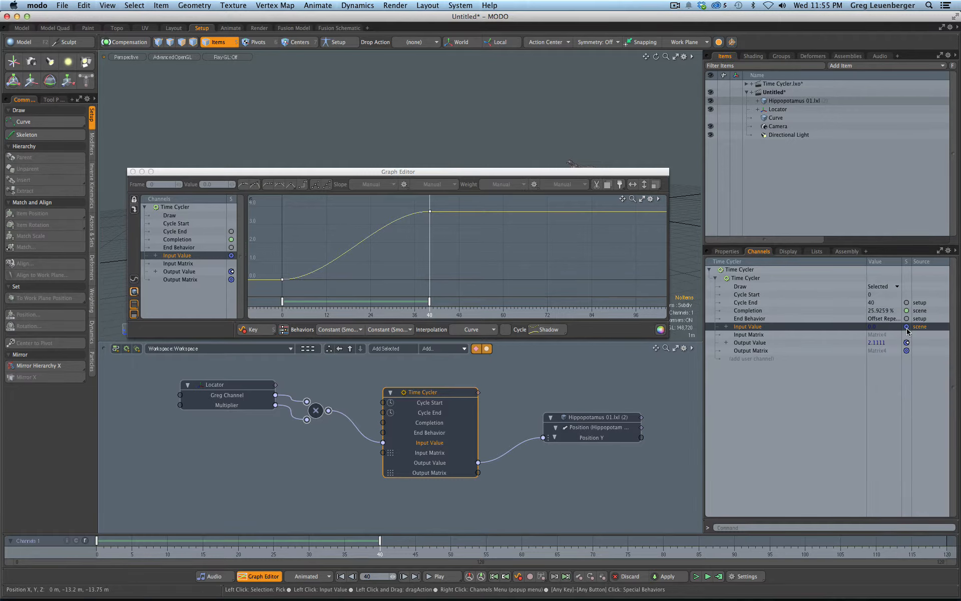
mouse_move(906, 329)
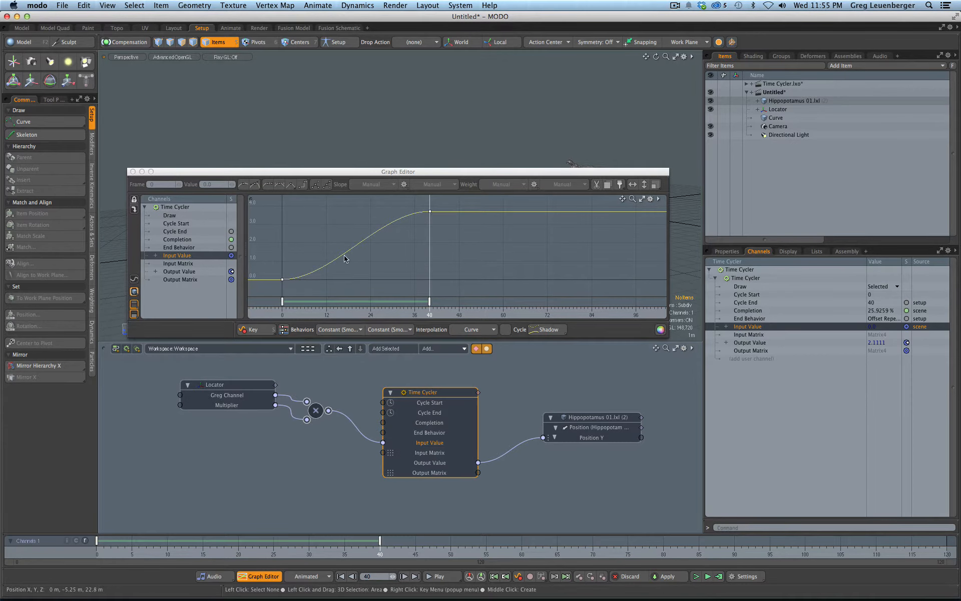
click(132, 172)
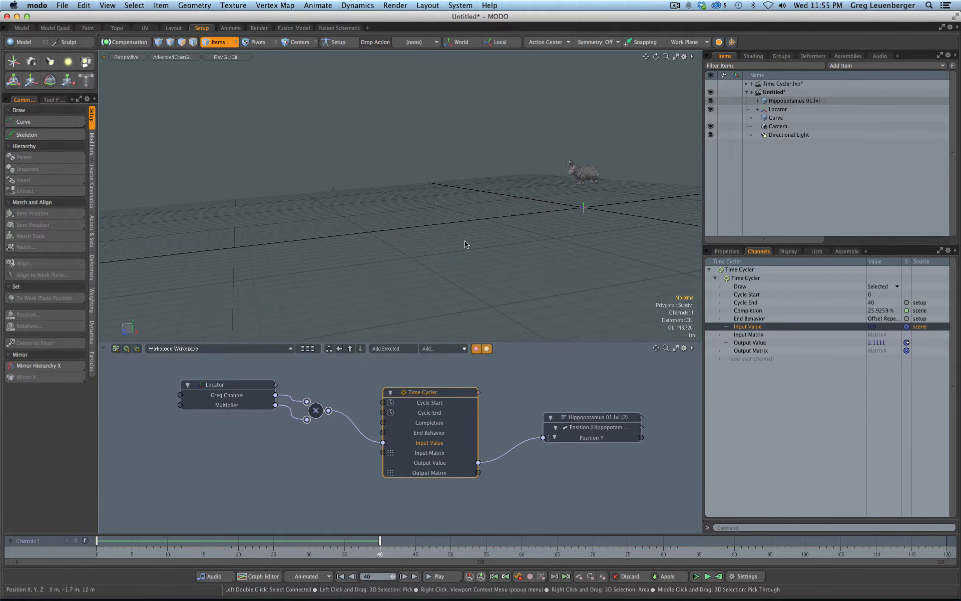
Step: Delete the existing keys after frame 0 from the Time Cycler's Completion channel
alt+drag(465, 245, 307, 240)
click(433, 422)
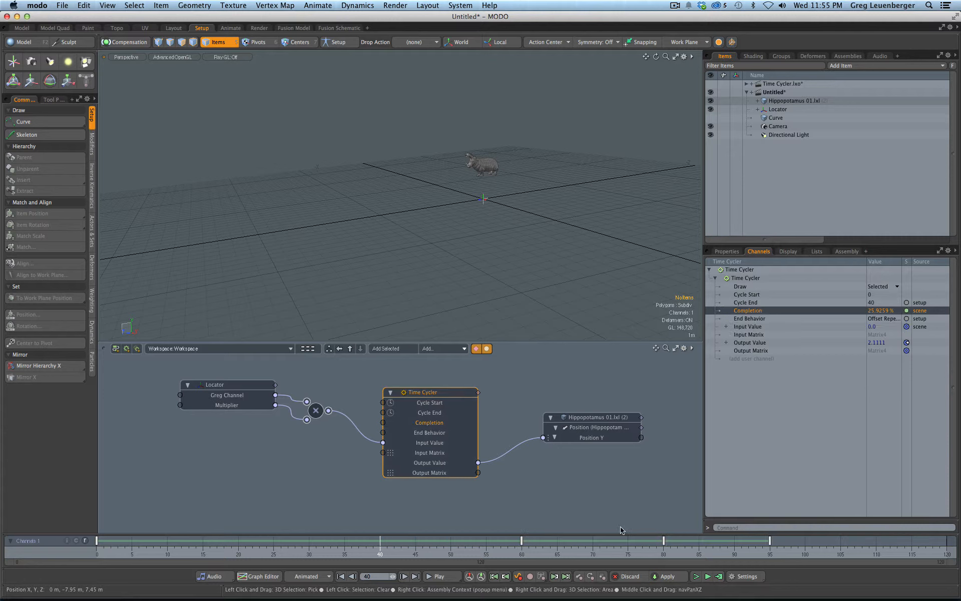
key(Delete)
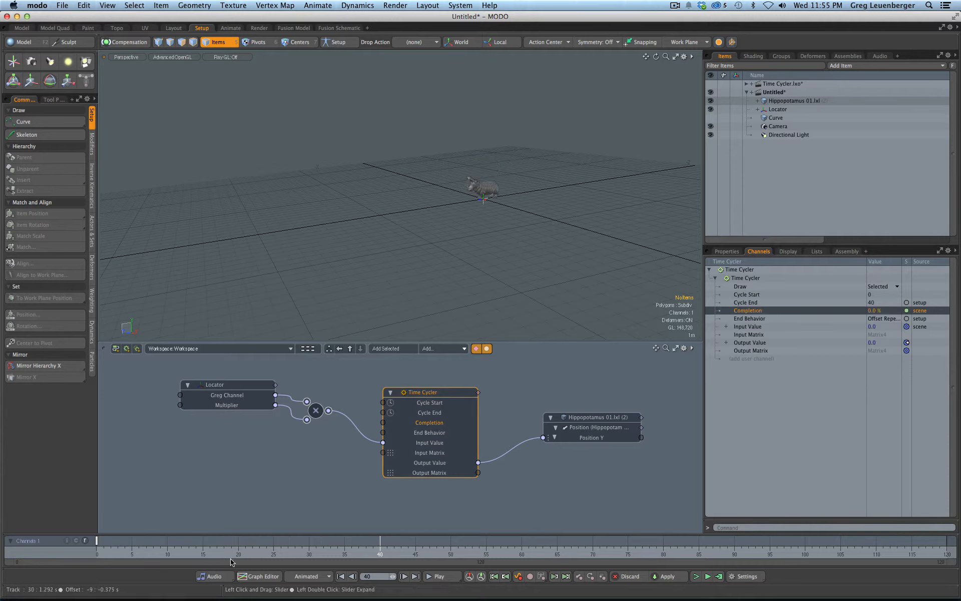
Step: Key the Time Cycler's Completion at 100% on frame 80 and scrub back to frame 0
click(388, 554)
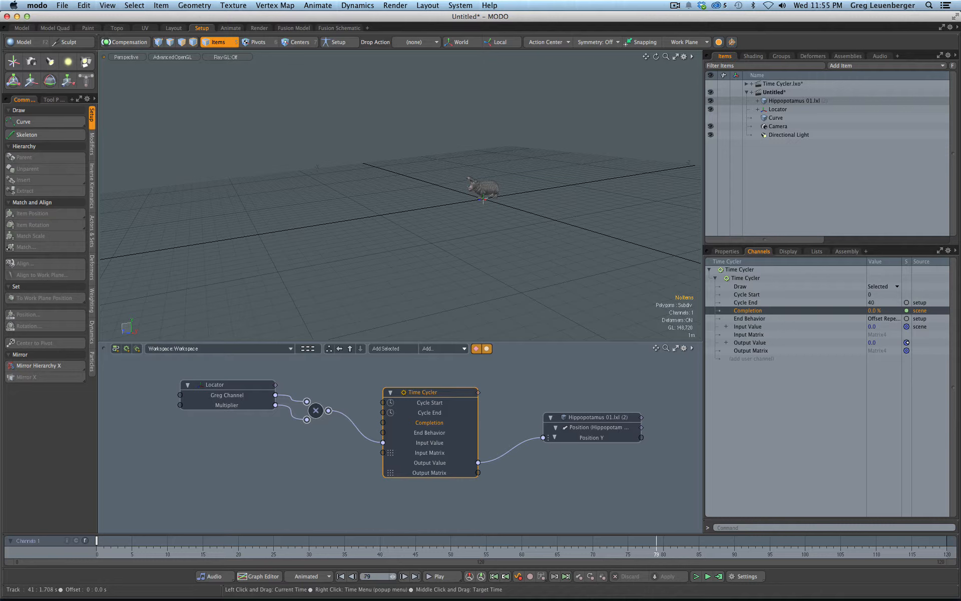
click(878, 313)
text(100)
key(Return)
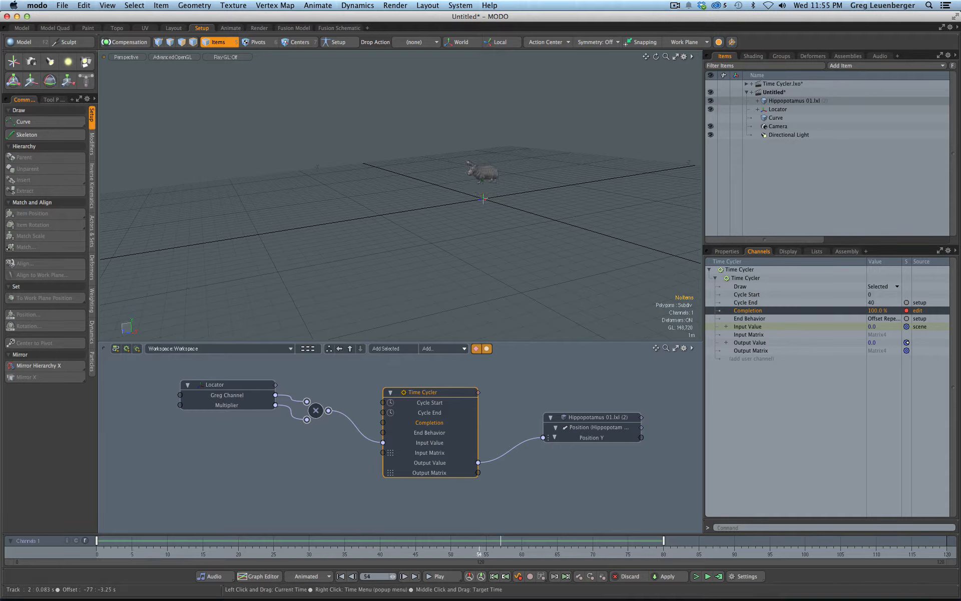
drag(195, 546, 96, 546)
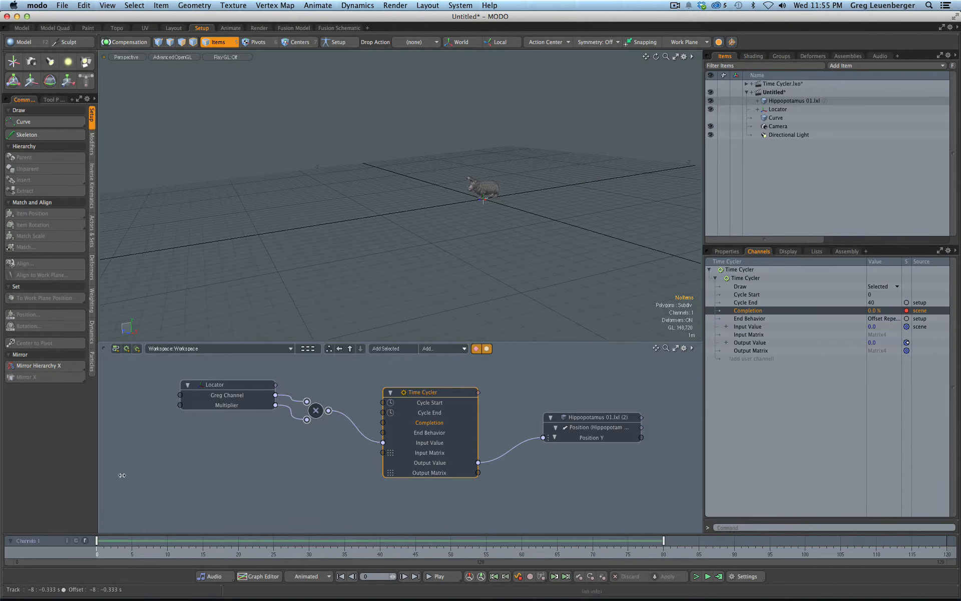
Step: Set the locator's Multiplier user channel to 5 and scrub the timeline to review the hippo's motion
click(237, 386)
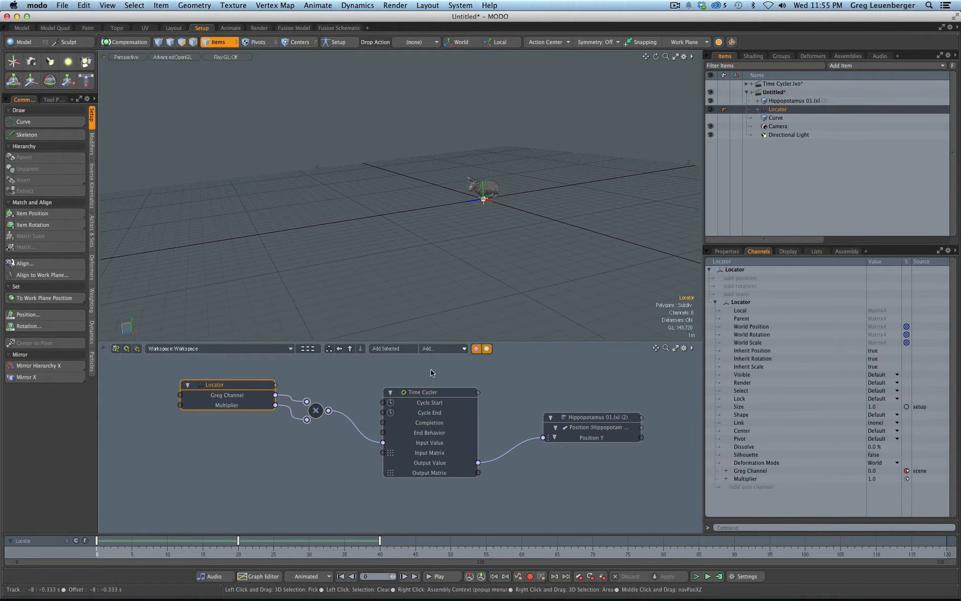
click(727, 251)
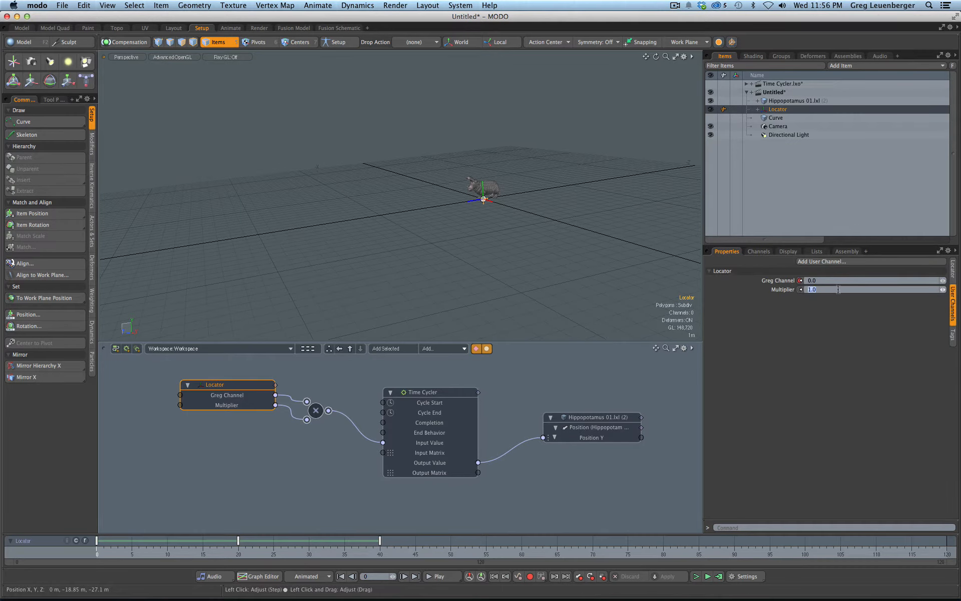
alt+shift+drag(556, 263, 463, 279)
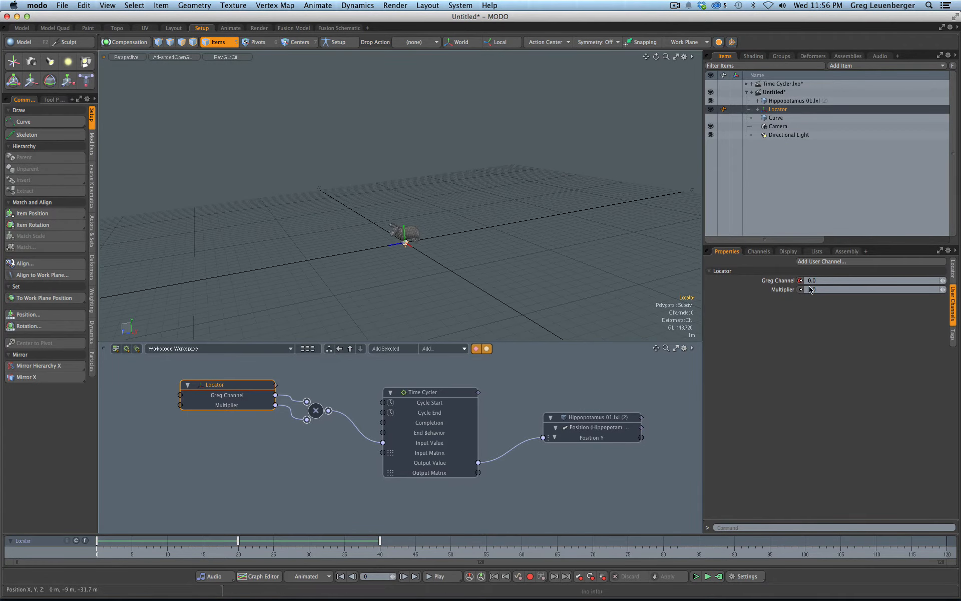
click(829, 289)
text(5)
key(Return)
ctrl+alt+drag(494, 289, 446, 294)
drag(132, 545, 380, 546)
Step: Add an intermediate key to the Time Cycler's Completion channel and move it to frame 17
click(429, 423)
drag(118, 546, 97, 546)
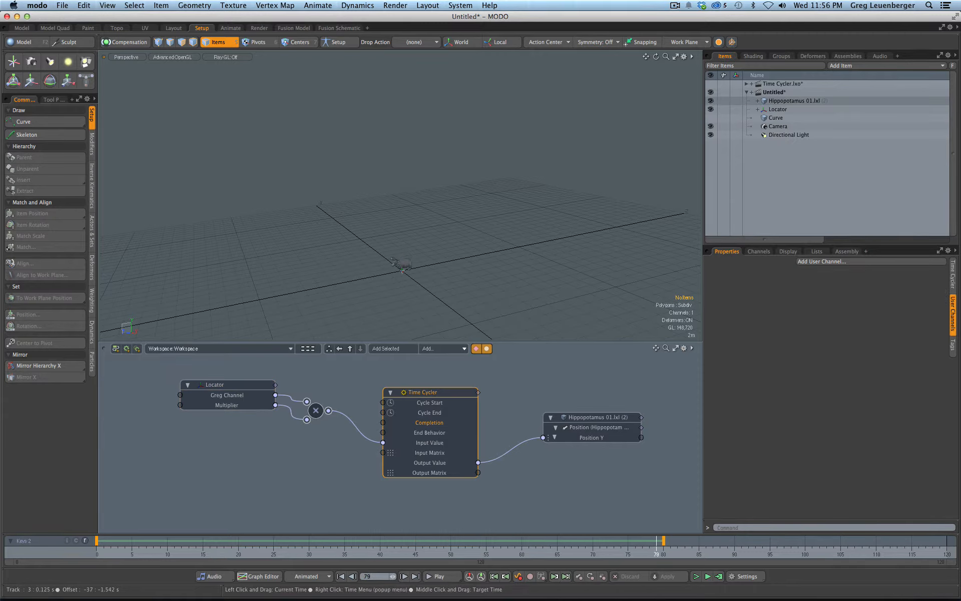
right_click(642, 548)
click(451, 545)
drag(669, 544, 641, 544)
mouse_move(644, 546)
right_down()
mouse_move(248, 545)
mouse_move(734, 544)
mouse_move(636, 542)
right_up()
mouse_move(633, 549)
mouse_down()
mouse_move(239, 548)
mouse_move(381, 546)
mouse_up()
click(380, 545)
right_click(361, 545)
click(262, 544)
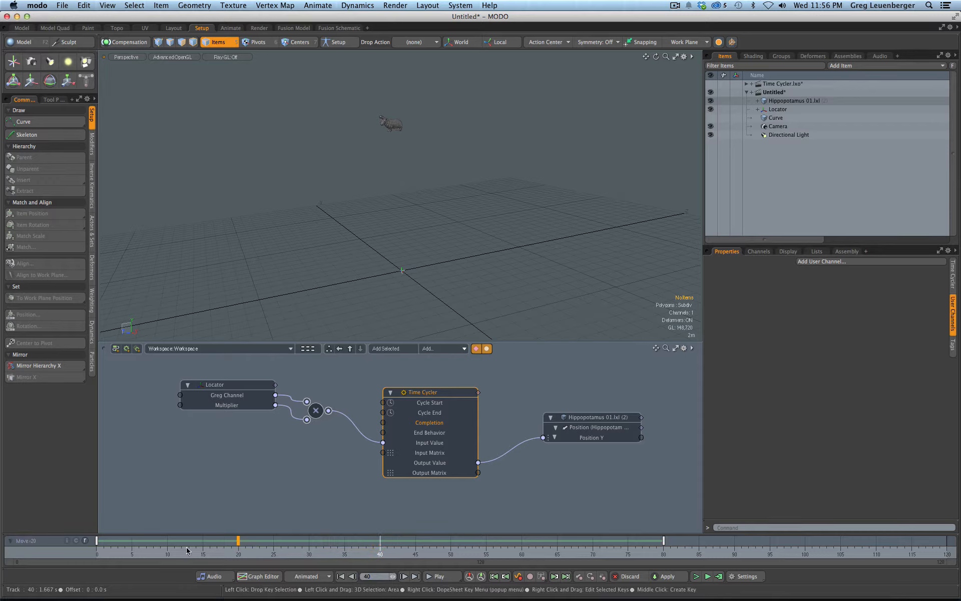
mouse_move(187, 550)
mouse_down()
mouse_move(115, 550)
mouse_move(167, 550)
mouse_up()
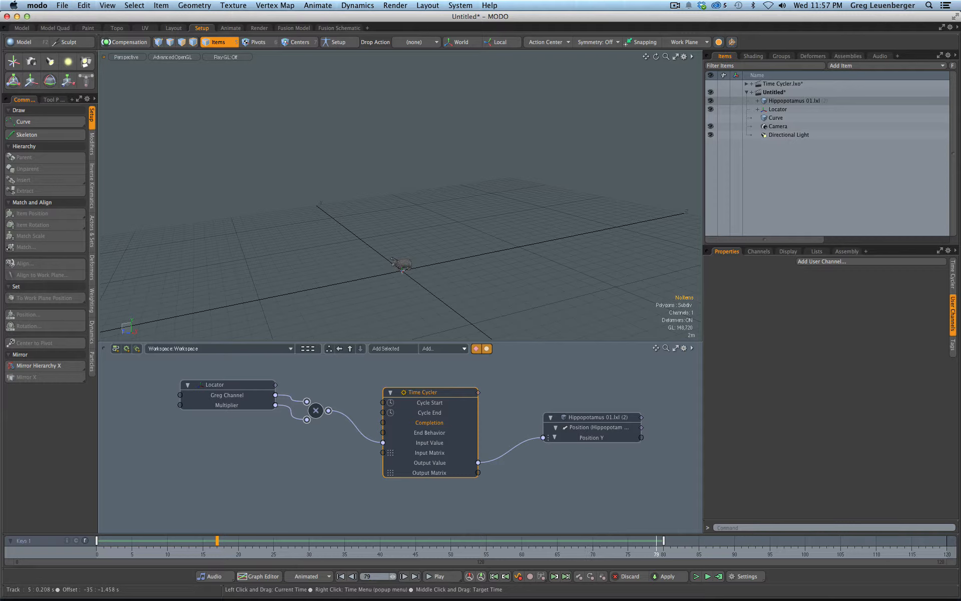
Step: Set the locator's Multiplier to 2.0 and scrub the timeline back to frame 0
click(231, 407)
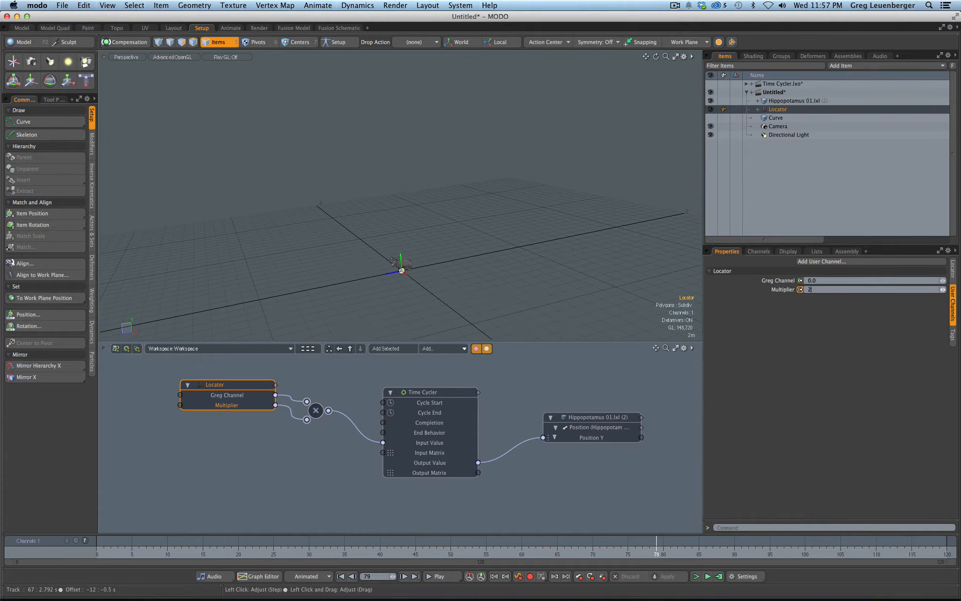
key(Return)
click(118, 545)
mouse_move(132, 545)
mouse_down()
mouse_move(663, 545)
mouse_move(97, 546)
mouse_up()
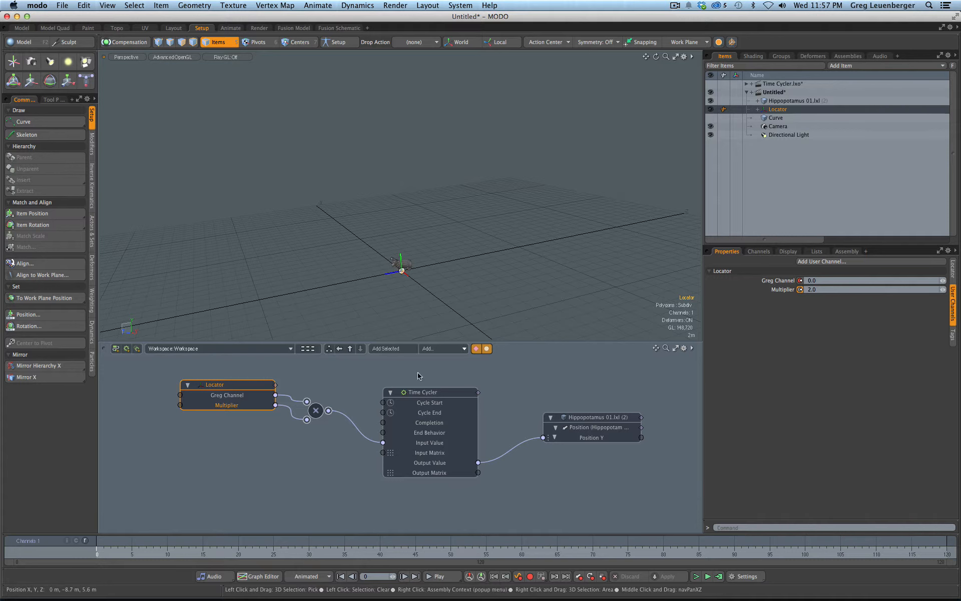
Step: Select the hippo and Time Cycler nodes in turn and scrub the timeline to examine the resulting animation
click(582, 433)
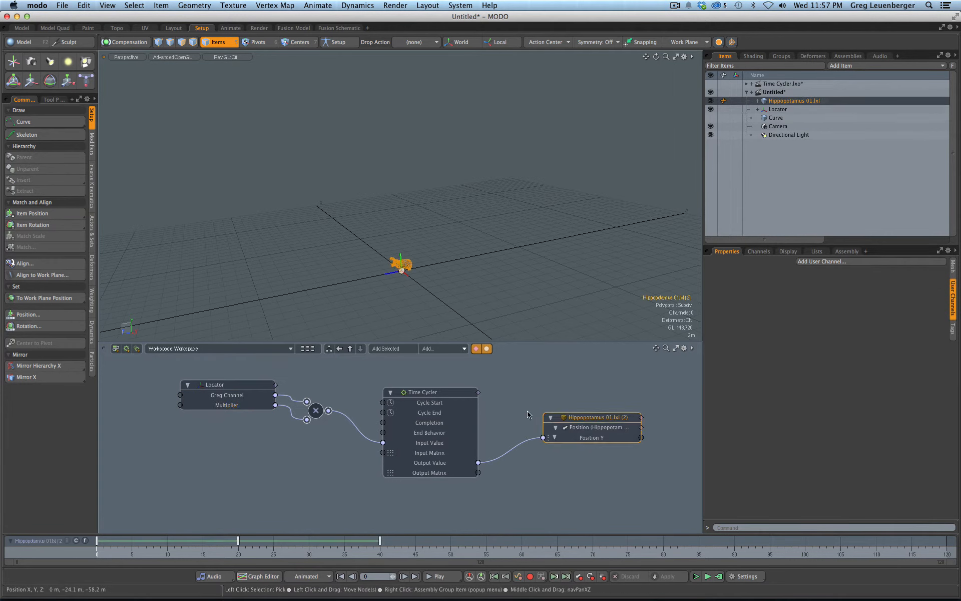
click(438, 395)
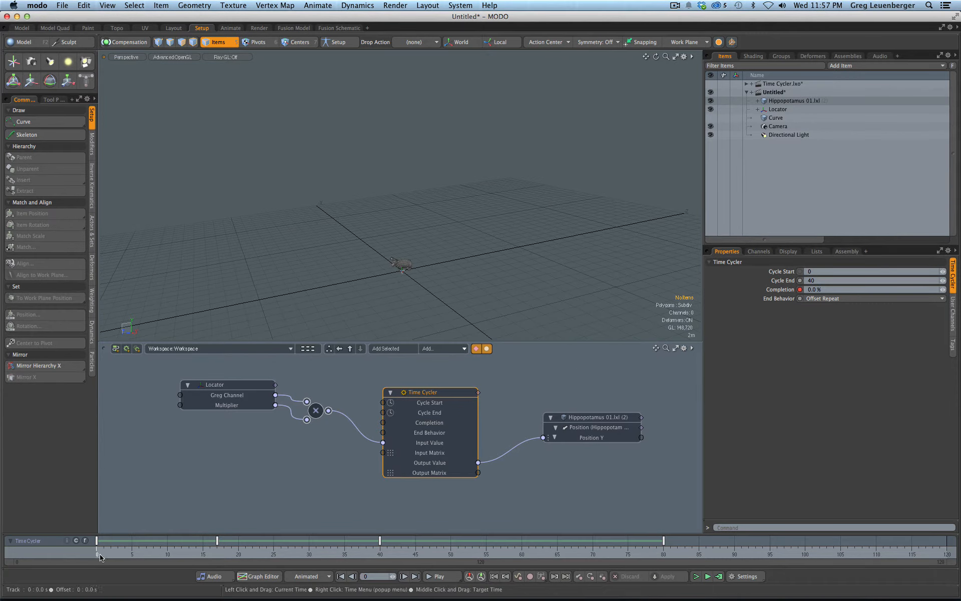
drag(99, 559, 623, 559)
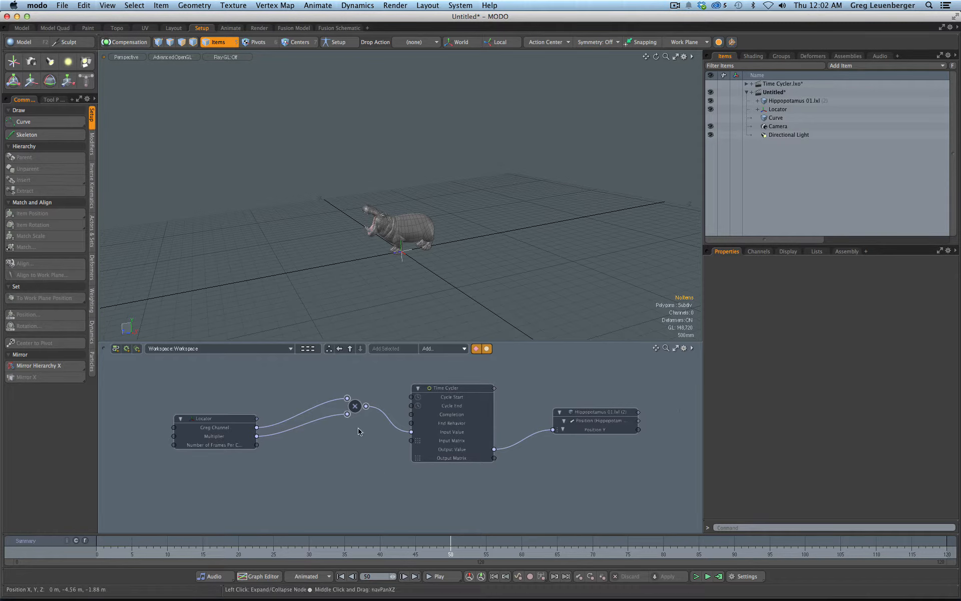
Step: Examine the Time Cycler's Completion keys and scrub between frames 0 and 50 to review the repeating motion
click(99, 551)
click(466, 392)
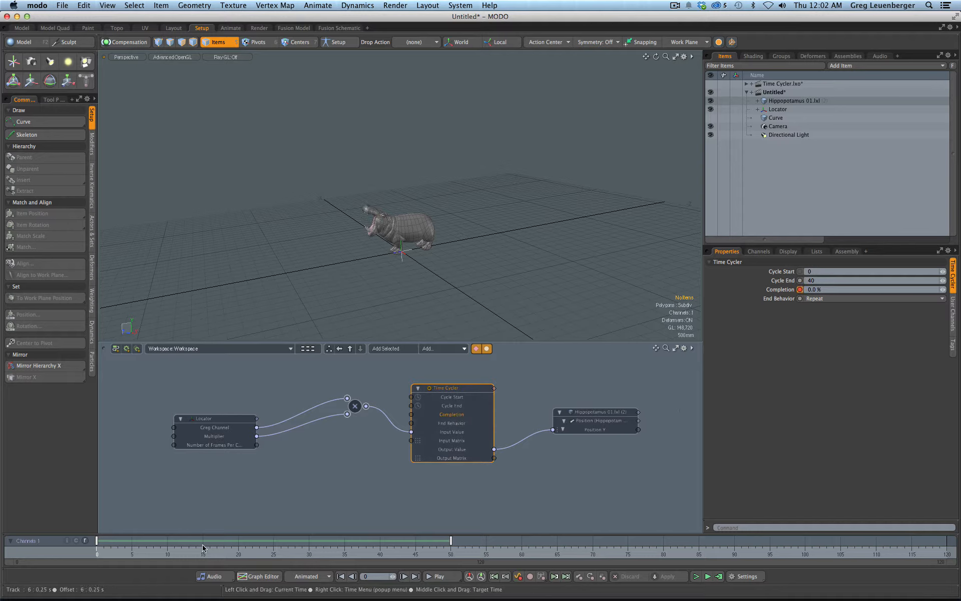
click(451, 542)
drag(324, 551, 451, 551)
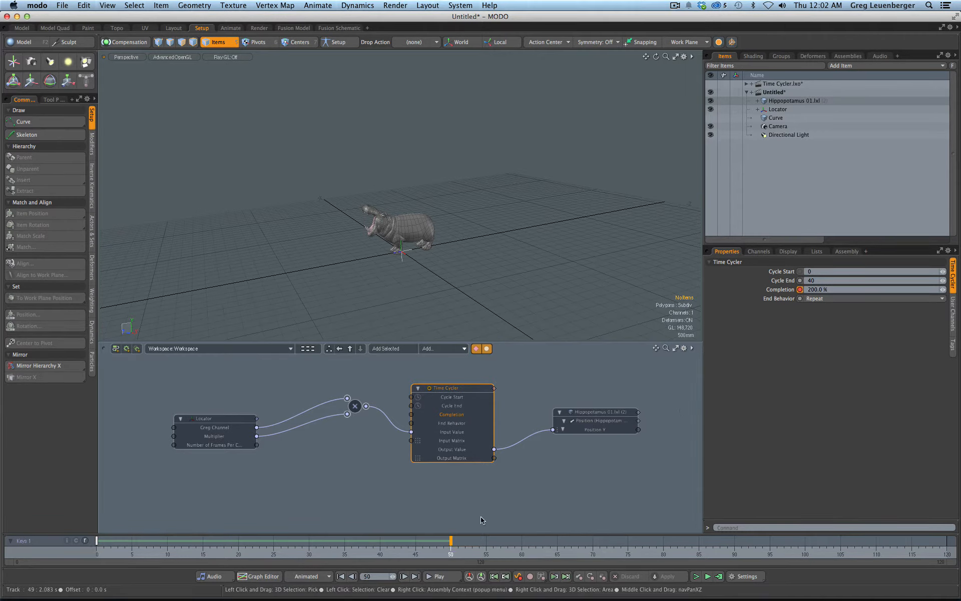
drag(133, 553, 96, 553)
Step: Compare the locator's animated user channel with the Time Cycler's Completion and Input Value curves, then close the Graph Editor
click(226, 428)
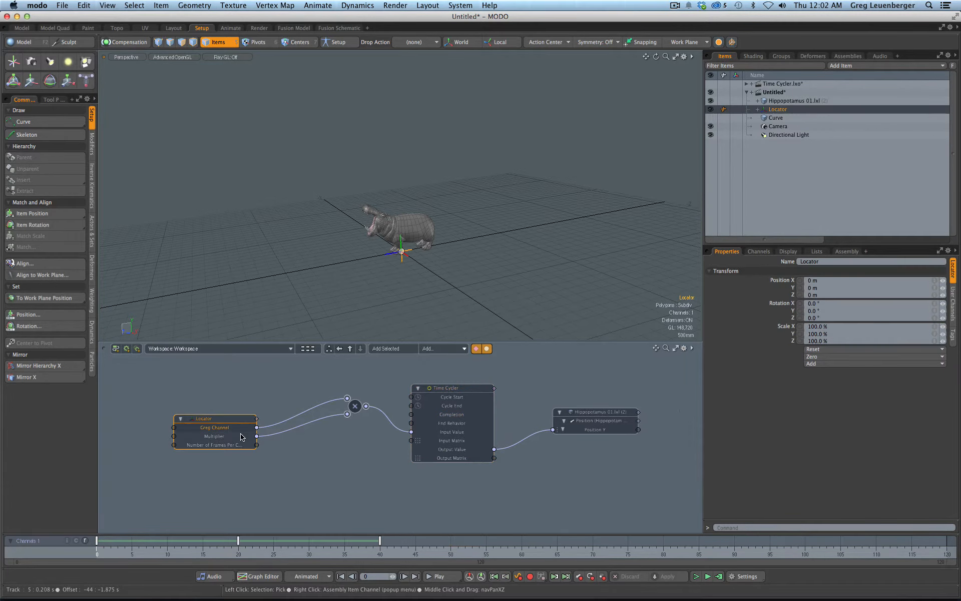
key(F6)
key(F6)
key(F7)
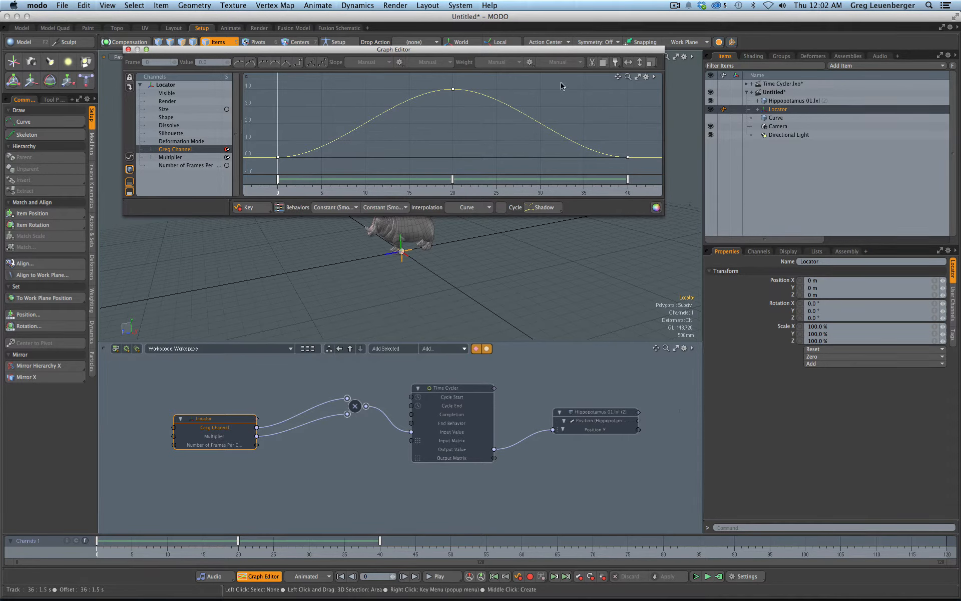
click(464, 390)
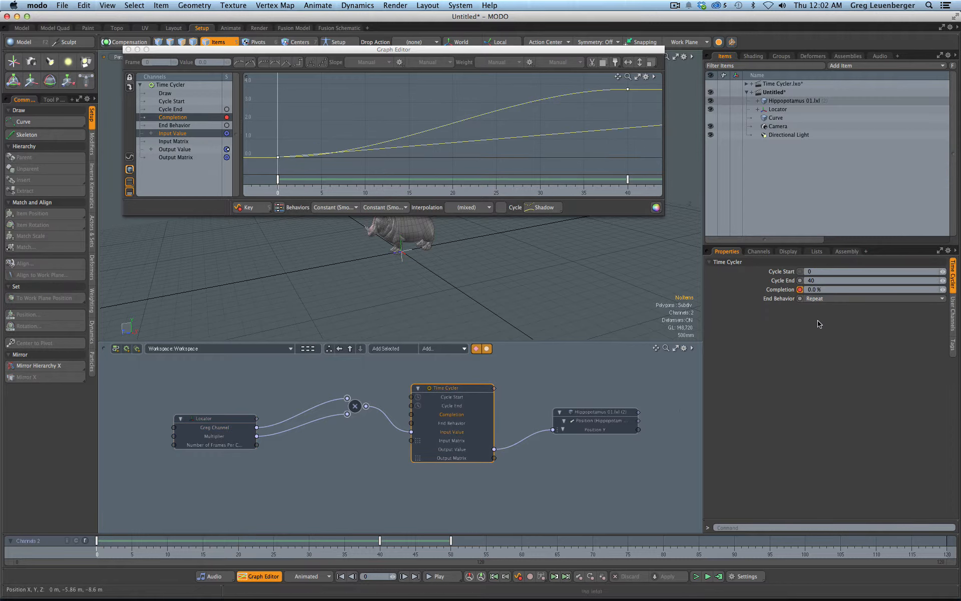
click(130, 49)
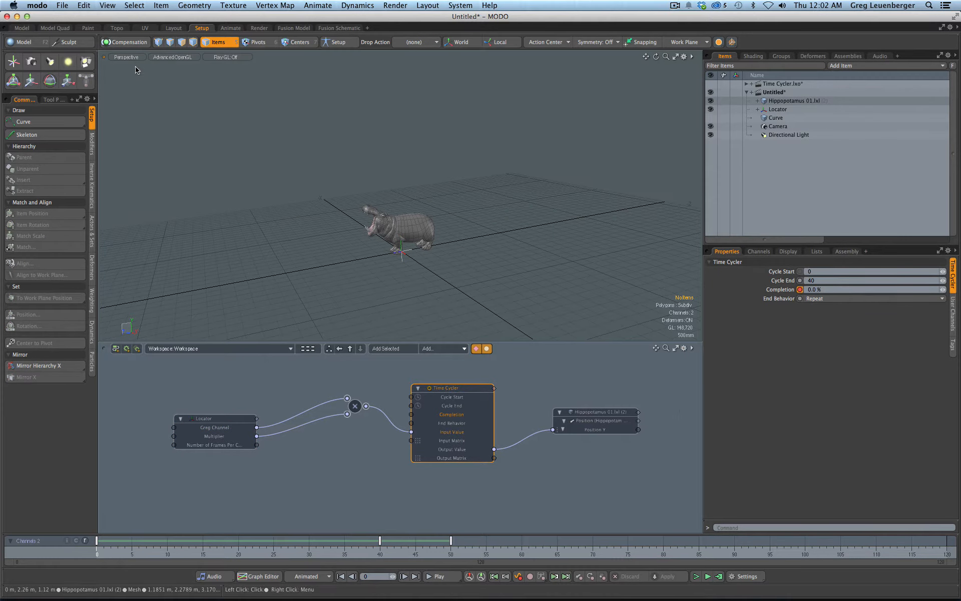
Step: Scrub the timeline to frame 50 with the Time Cycler's Completion selected to examine how it drives the hippo
drag(99, 550, 451, 551)
double_click(453, 415)
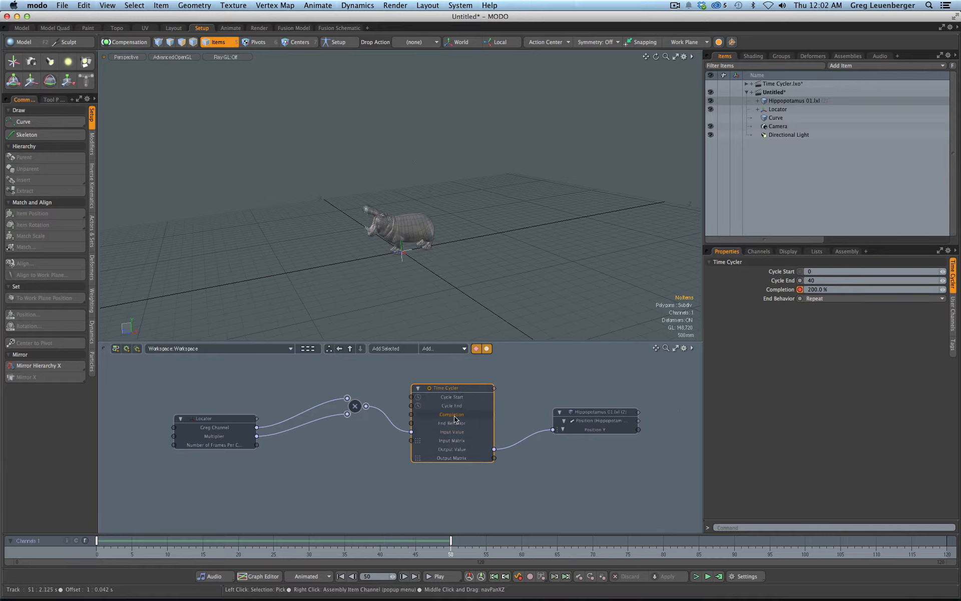
click(448, 557)
drag(351, 557, 450, 557)
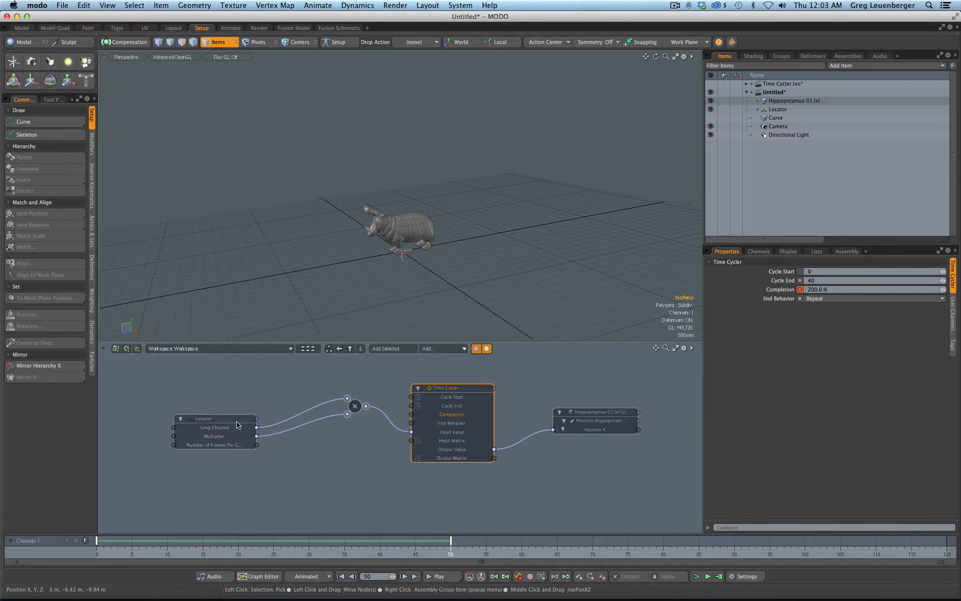
Step: Set the locator's Number of Frames Per Cycle user channel to 47 and return the timeline to frame 0
drag(210, 442, 210, 444)
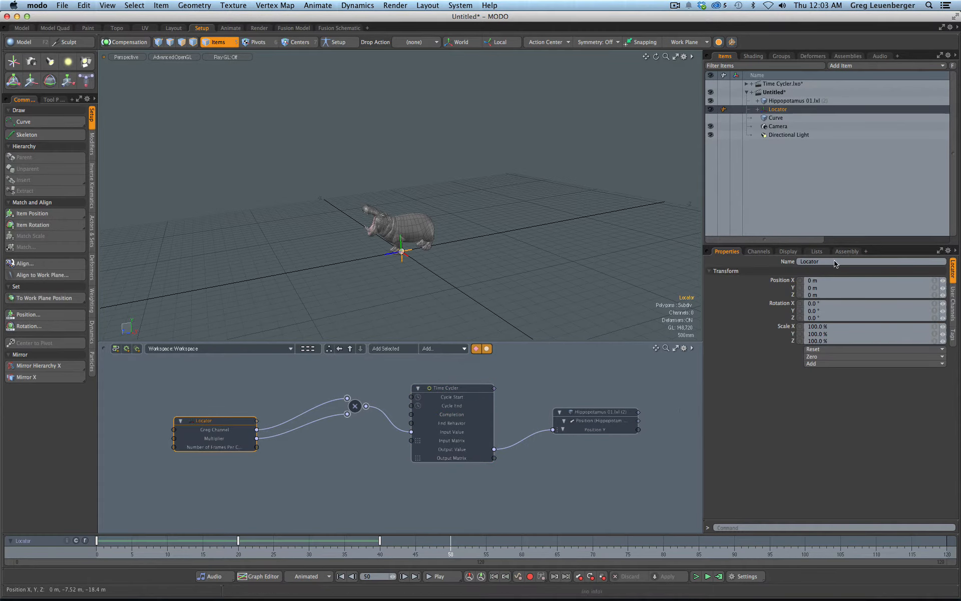
click(951, 312)
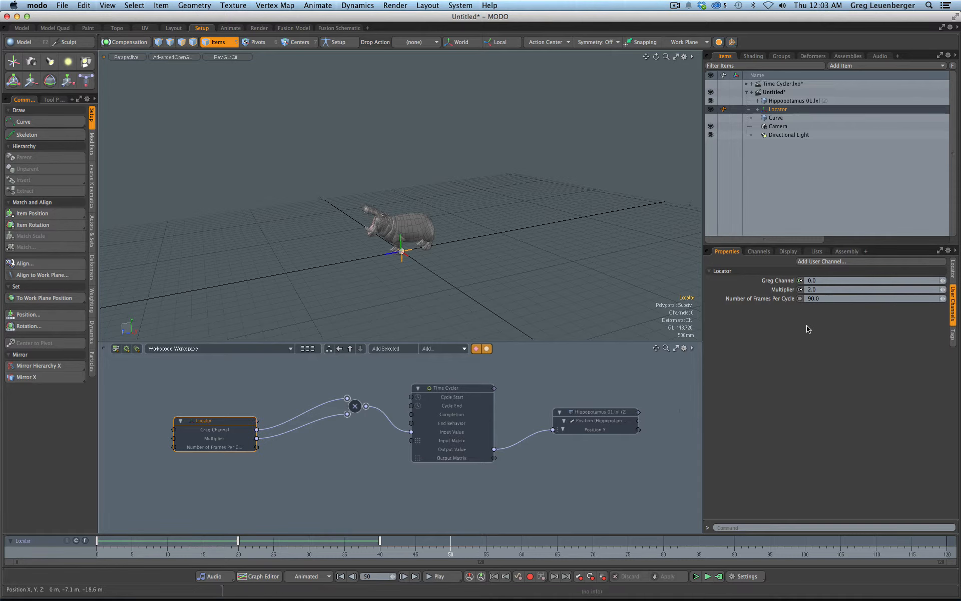
click(851, 297)
text(47)
key(Return)
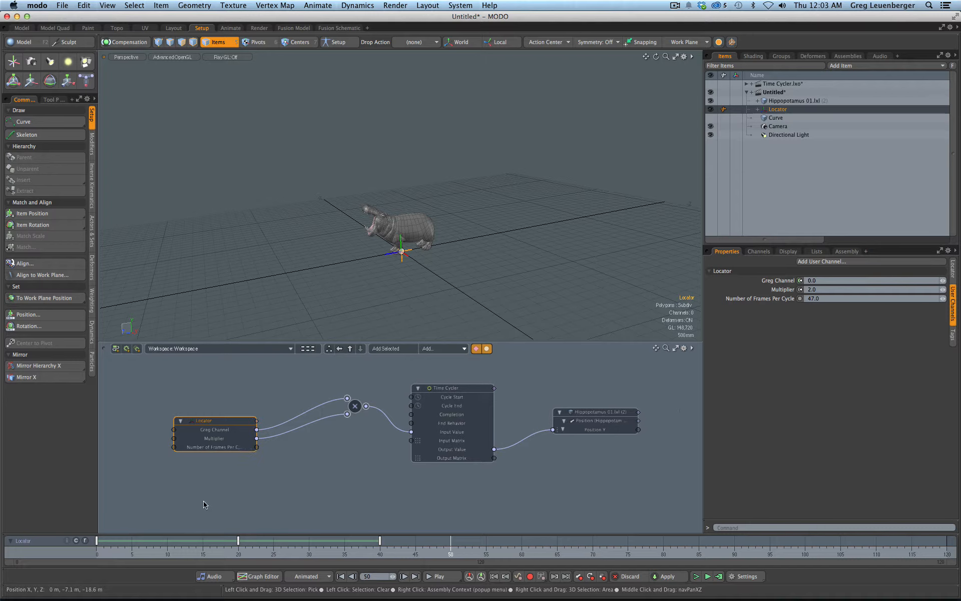
drag(120, 548, 95, 547)
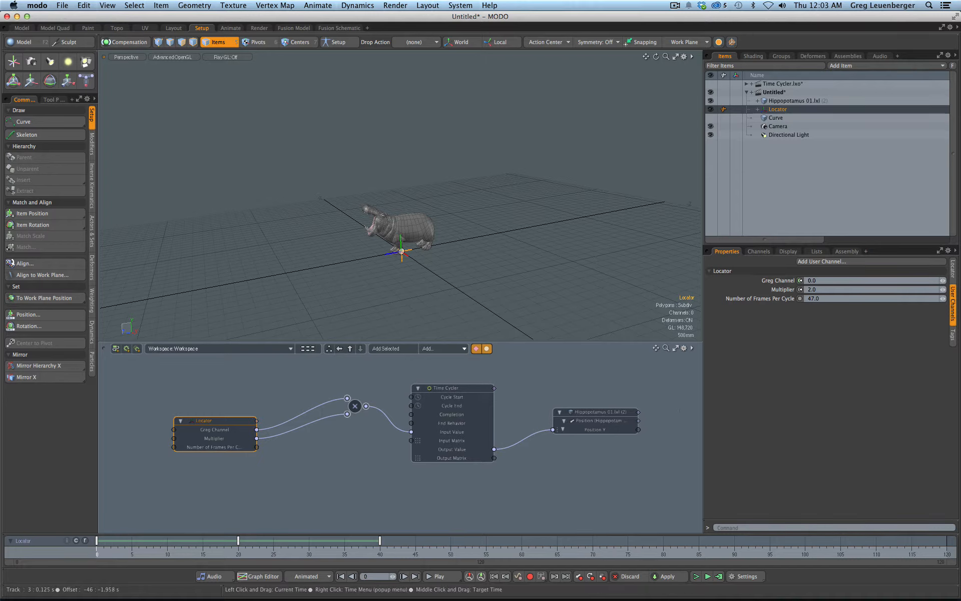
Step: Add a Time channel modifier to the schematic and place its node below the Locator node
click(442, 352)
mouse_move(493, 350)
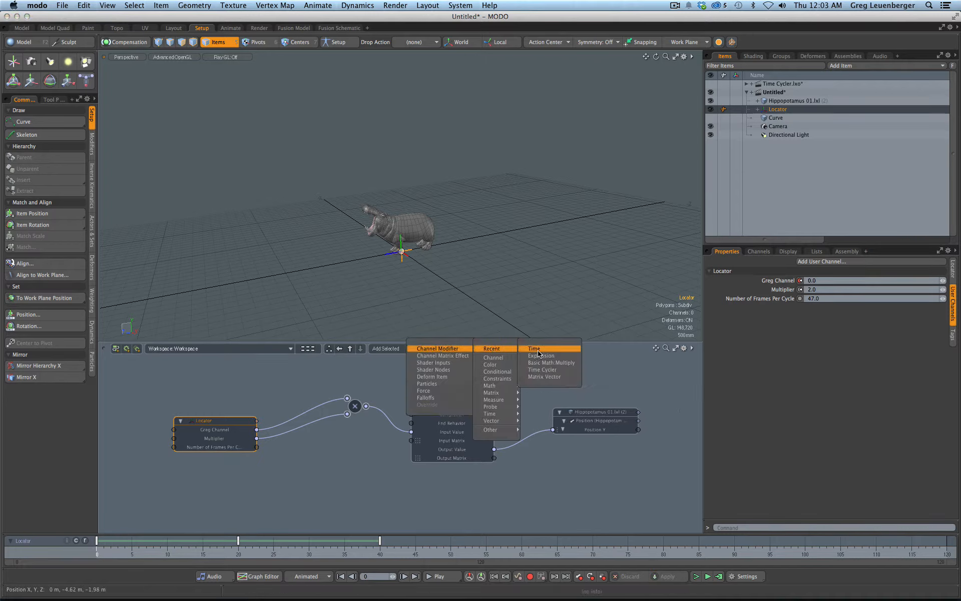
key(Escape)
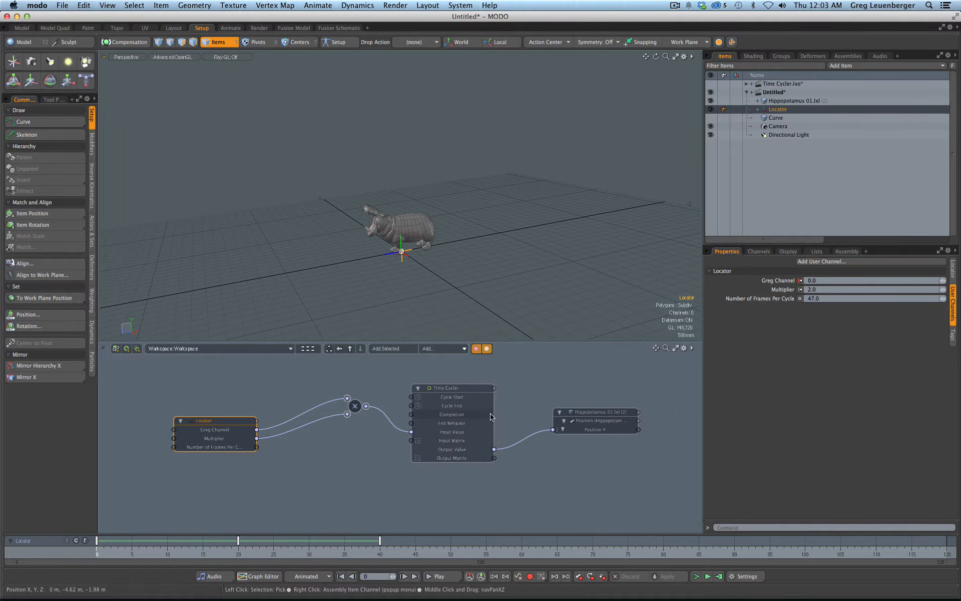
click(443, 348)
mouse_move(503, 414)
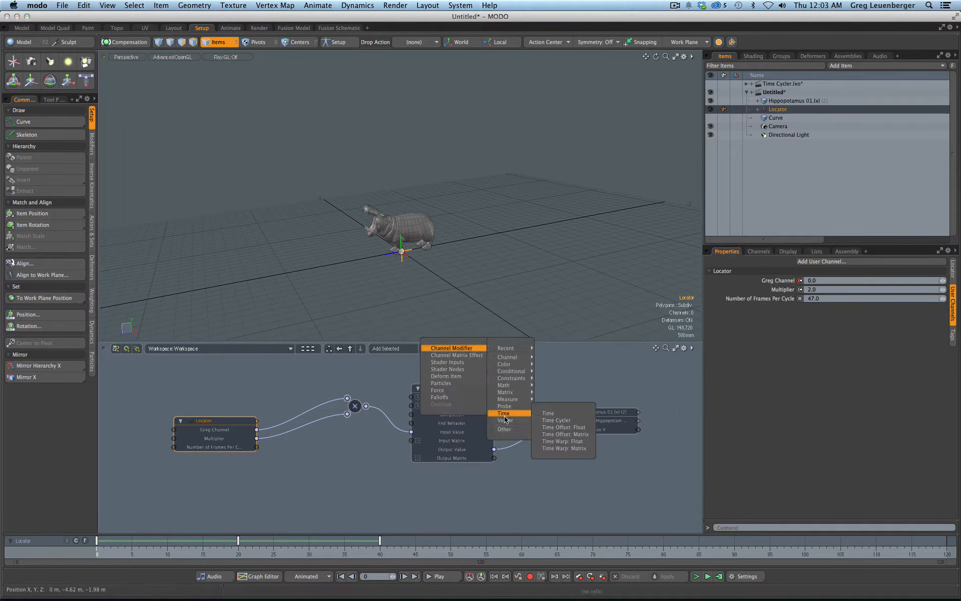
click(548, 413)
drag(425, 461, 275, 495)
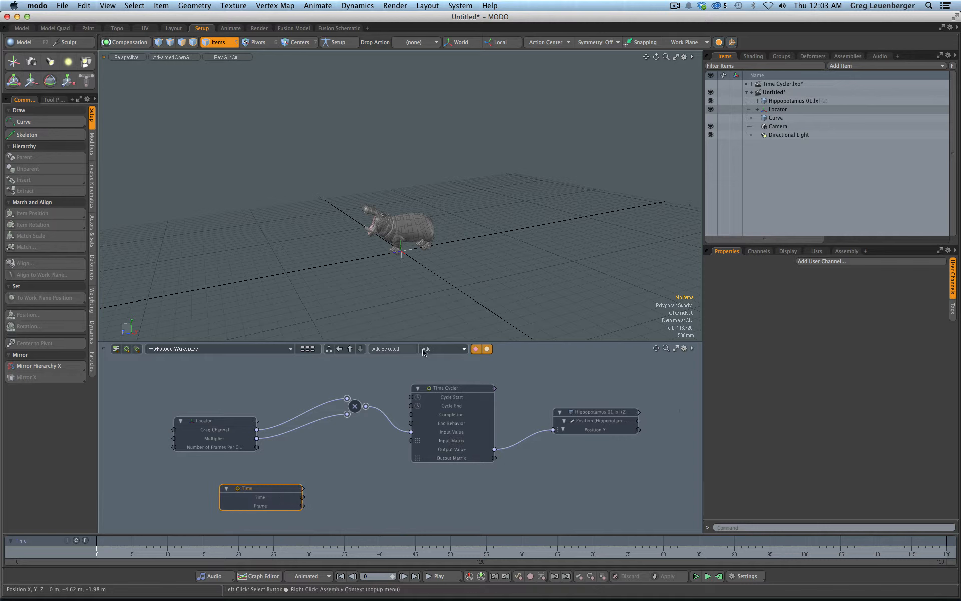
Step: Add an Expression channel modifier and place its node beside the Time node, below the Time Cycler
click(442, 348)
mouse_move(431, 348)
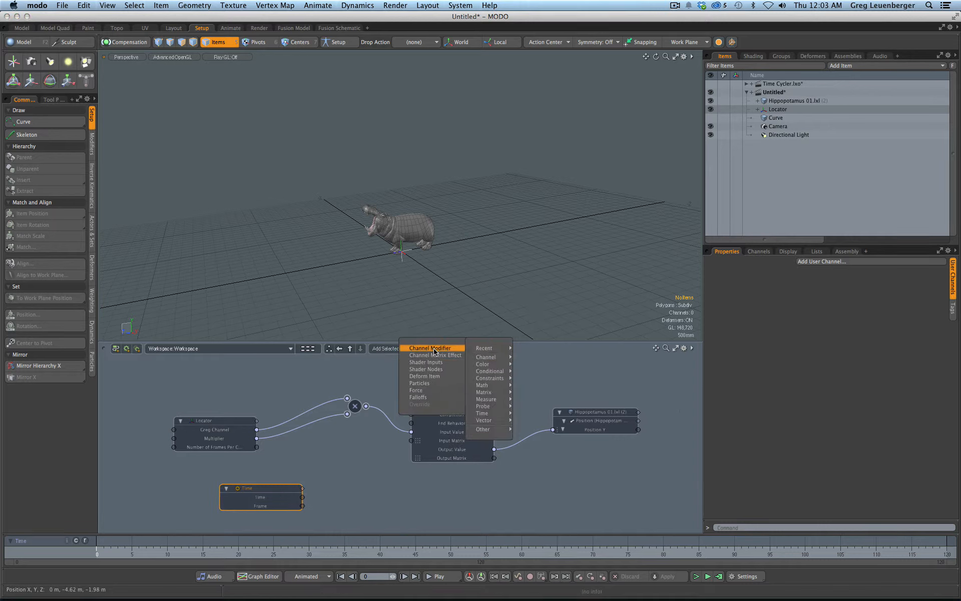
mouse_move(483, 429)
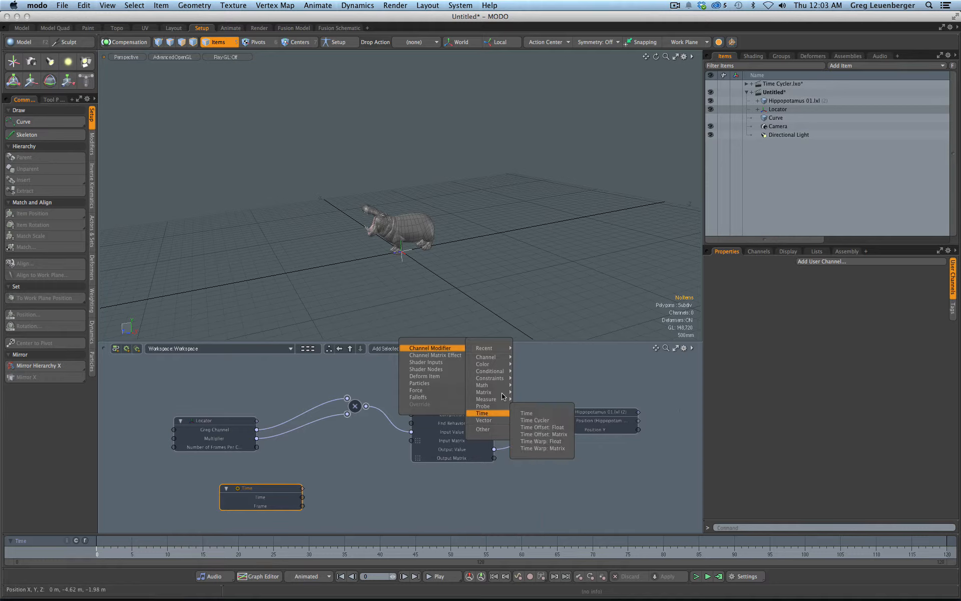
mouse_move(497, 389)
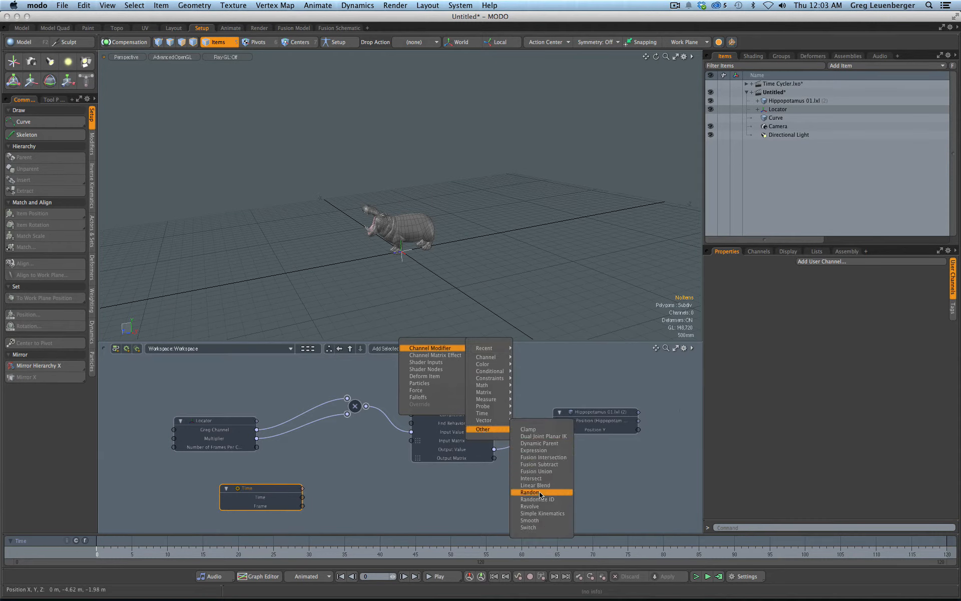
click(534, 450)
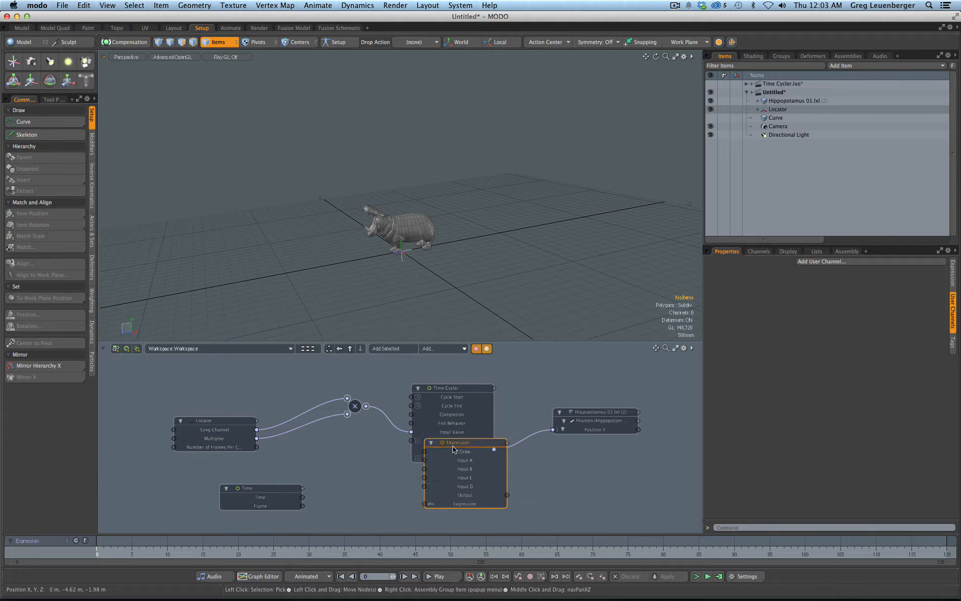
drag(461, 440, 398, 468)
ctrl+alt+drag(439, 442, 398, 461)
alt+drag(398, 462, 421, 449)
ctrl+alt+drag(421, 449, 433, 436)
alt+drag(432, 436, 445, 420)
drag(362, 428, 339, 483)
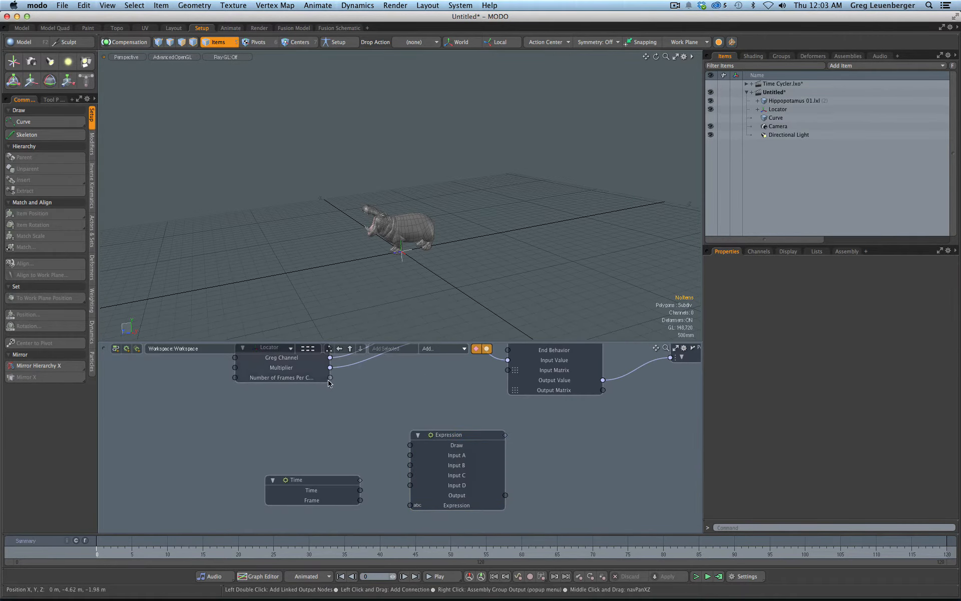
Step: Link the locator's Number of Frames Per Cycle to the Expression's Input A and the Time node's Frame to Input B
drag(330, 378, 410, 455)
drag(332, 485, 307, 467)
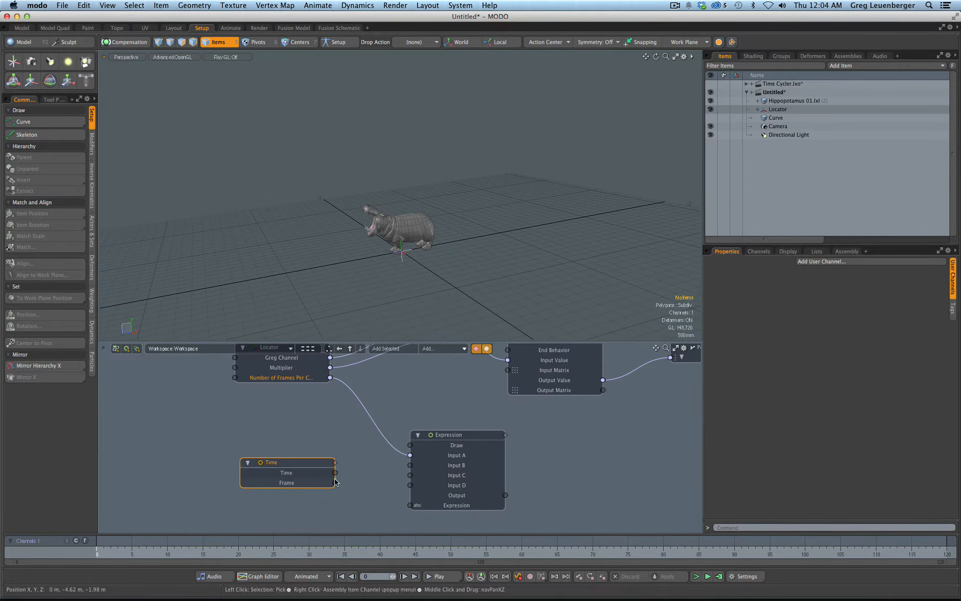
drag(335, 483, 410, 465)
Step: Set the Expression node's formula to B/A
drag(458, 440, 436, 440)
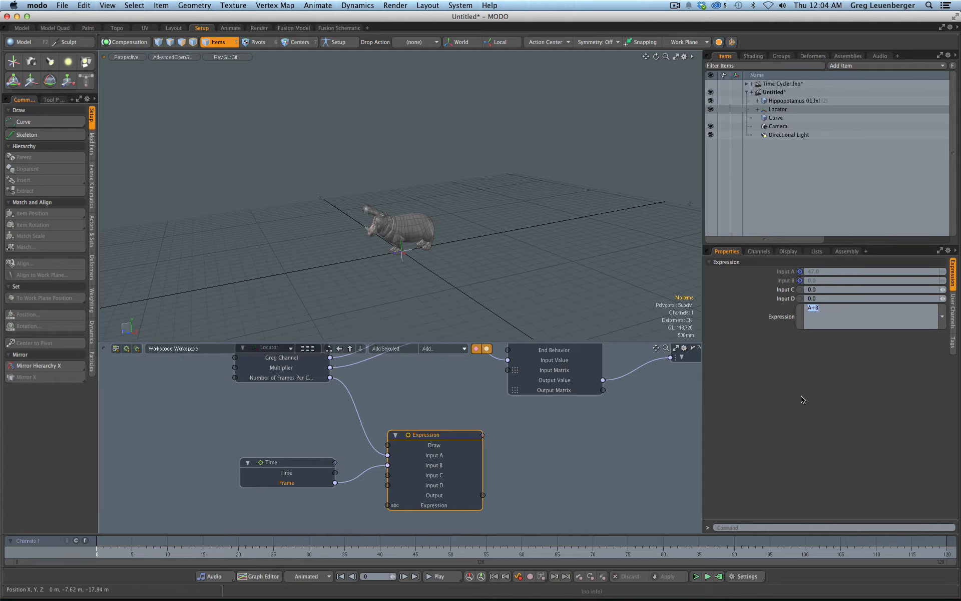
text(B/A)
ctrl+alt+drag(427, 407, 410, 434)
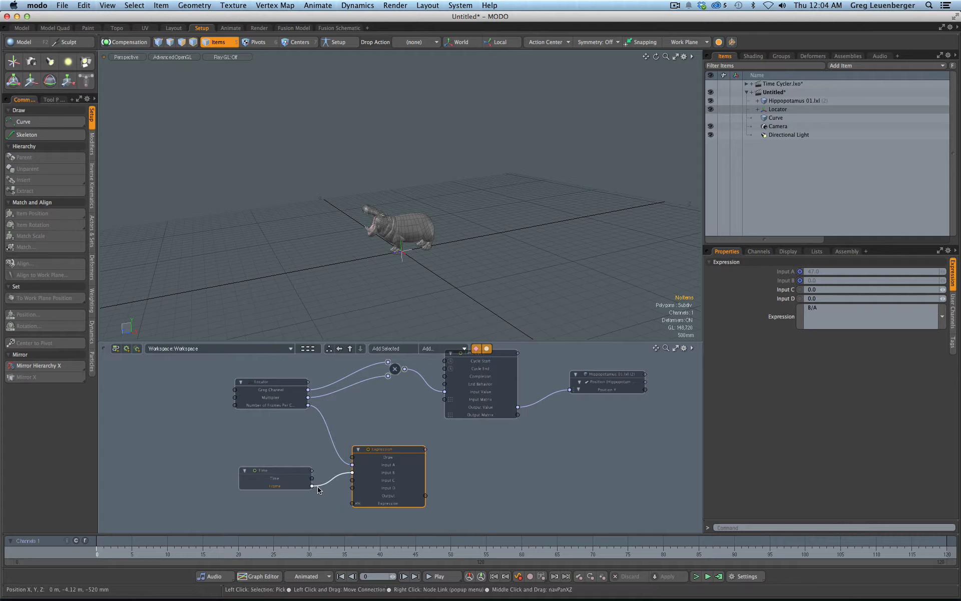
Step: Review the locator's user channels and the Expression's inputs while scrubbing the timeline to frame 47 and back to frame 23
click(279, 384)
click(294, 389)
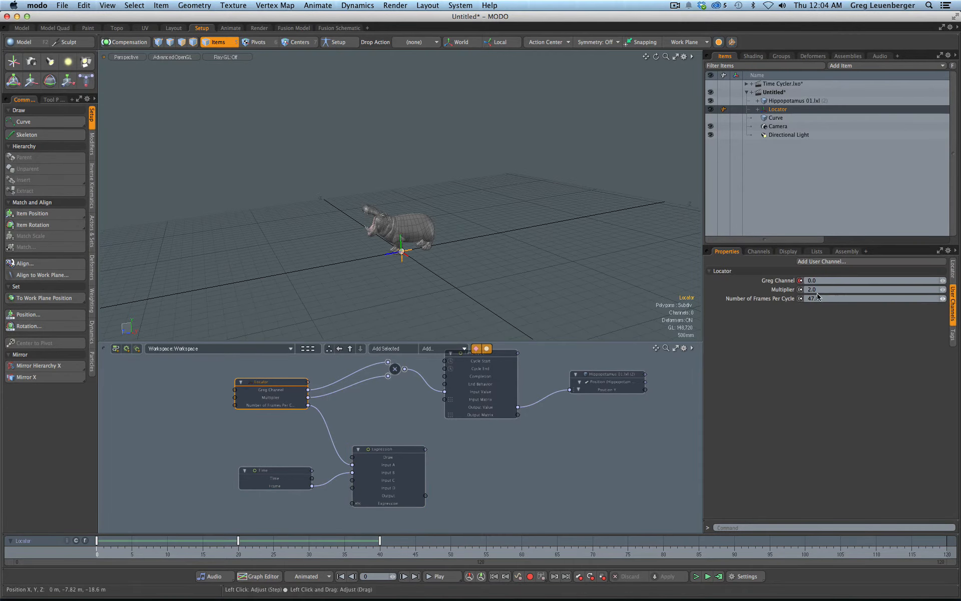
drag(285, 395, 280, 419)
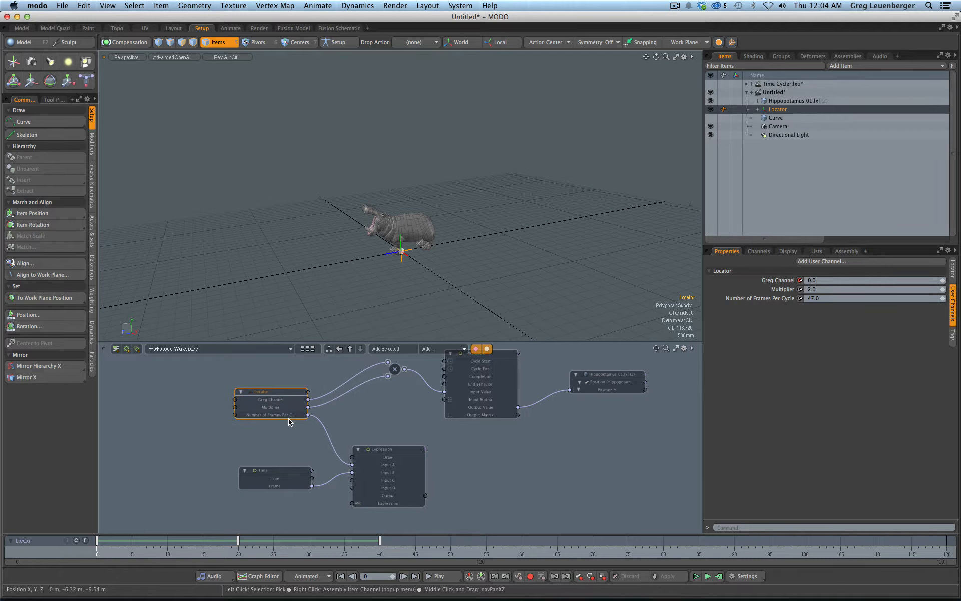
click(293, 476)
drag(220, 542, 429, 542)
click(391, 454)
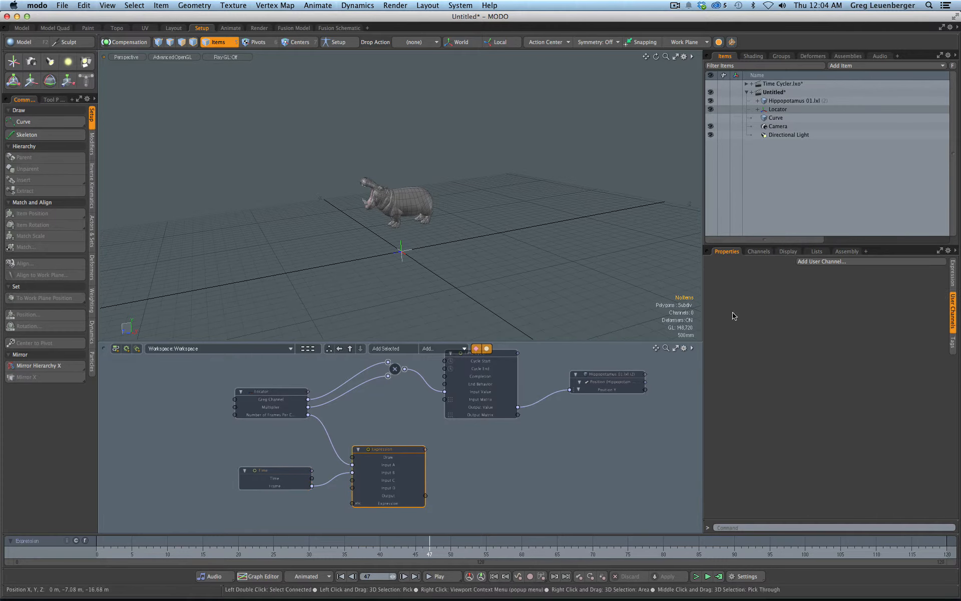
click(952, 275)
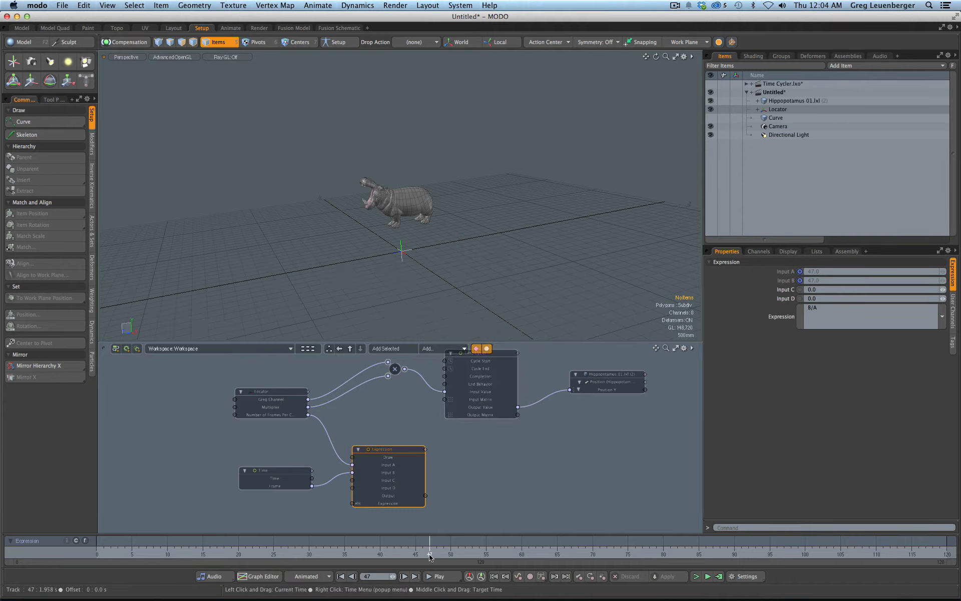
drag(430, 555, 259, 557)
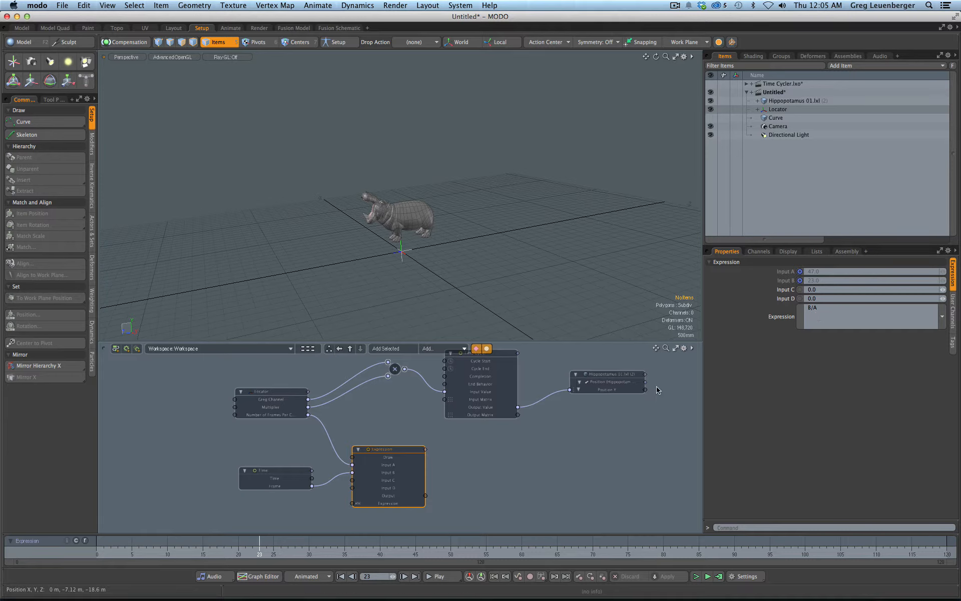
Step: Link the Expression's Output to the Time Cycler's Completion and scrub back to frame 0 to check the hippo's motion
drag(427, 496, 476, 380)
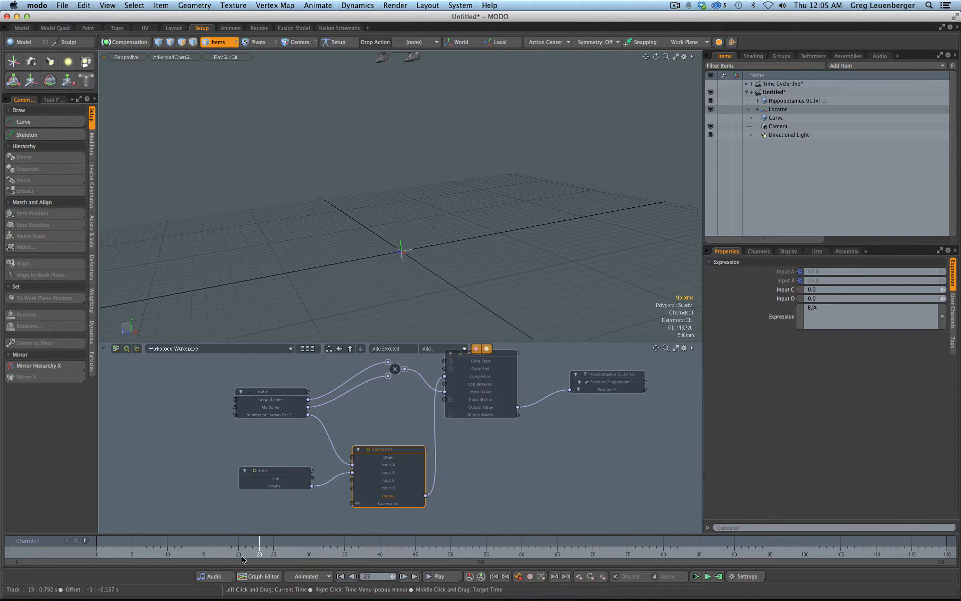
drag(258, 555, 139, 555)
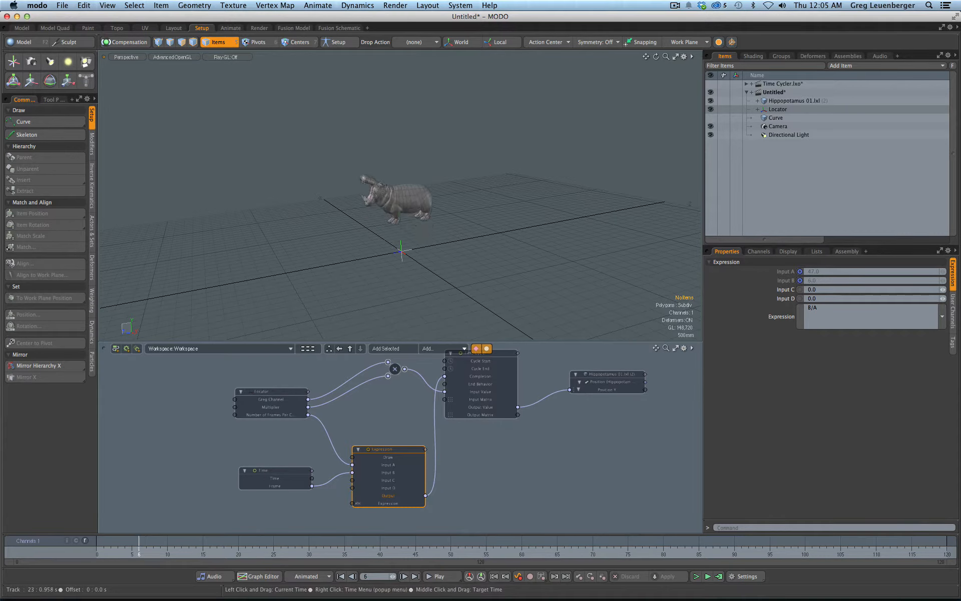
ctrl+alt+drag(453, 253, 306, 270)
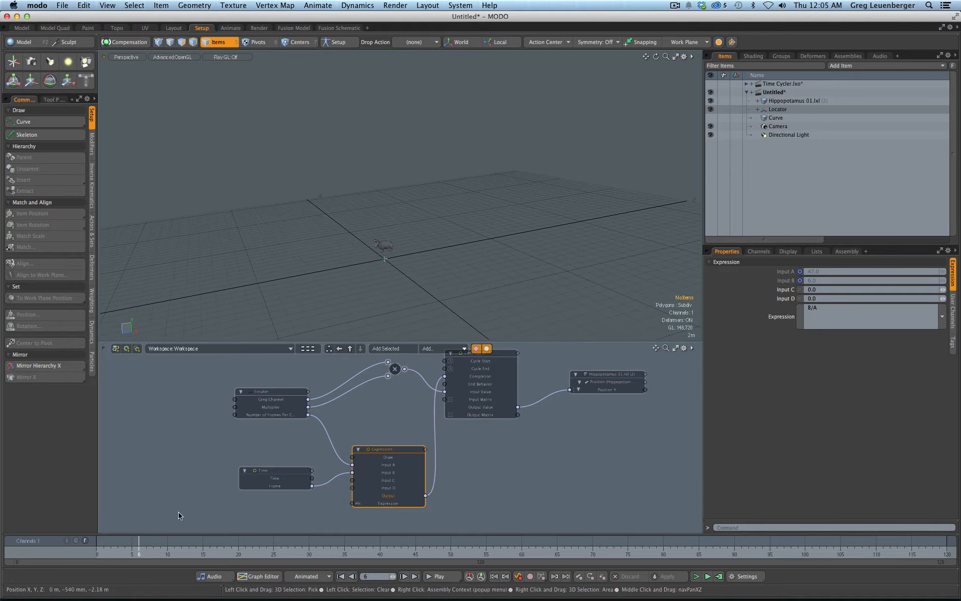
drag(140, 555, 41, 555)
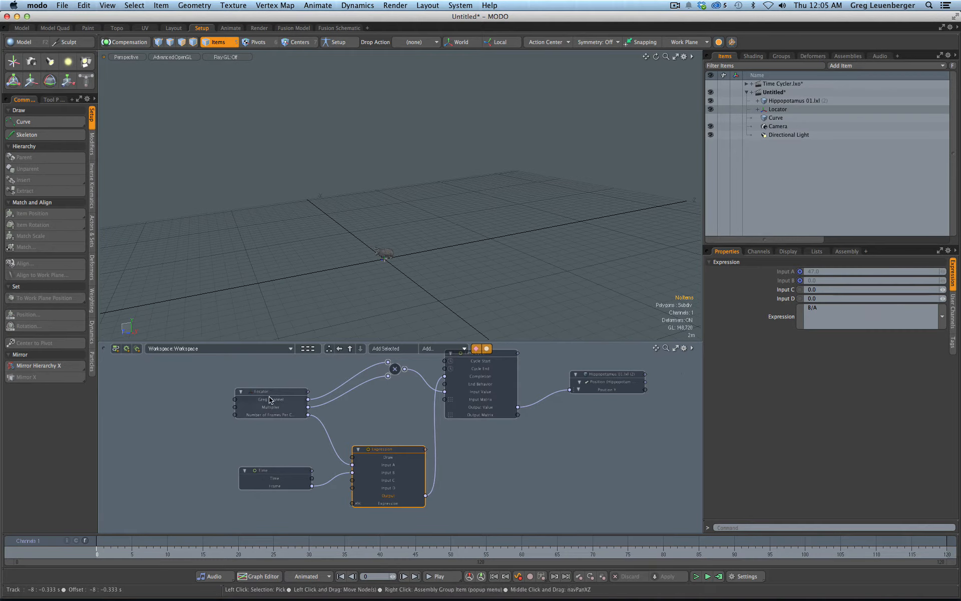
Step: Set the locator's Number of Frames Per Cycle to 96 and scrub to frame 83 to check the slower cycle
click(285, 398)
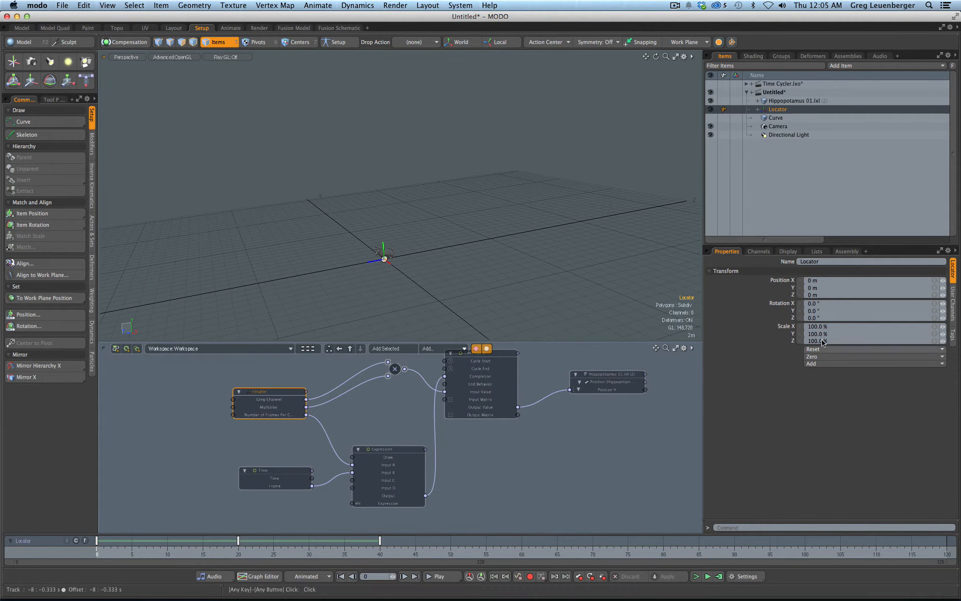
click(952, 311)
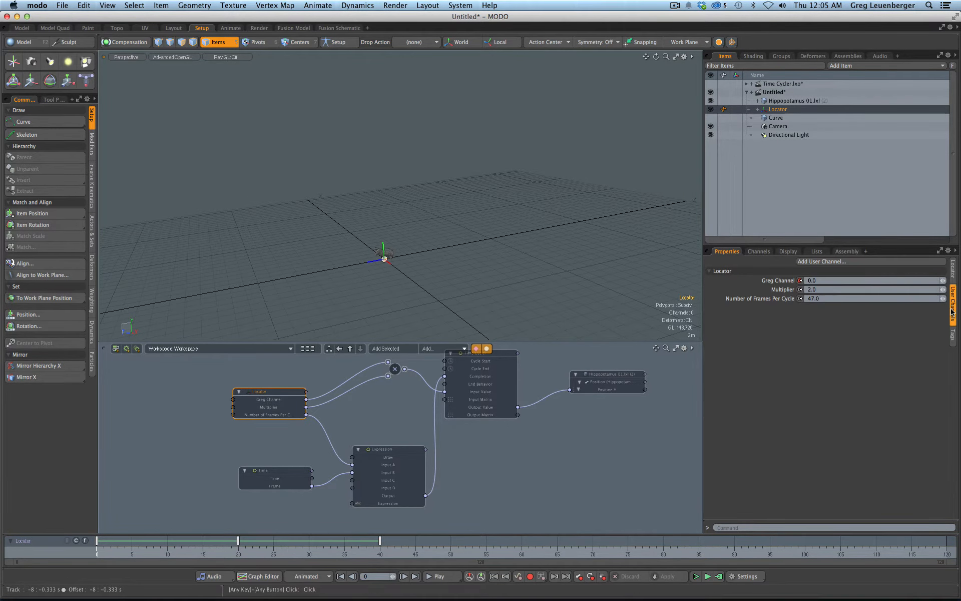
click(831, 300)
text(96)
key(Return)
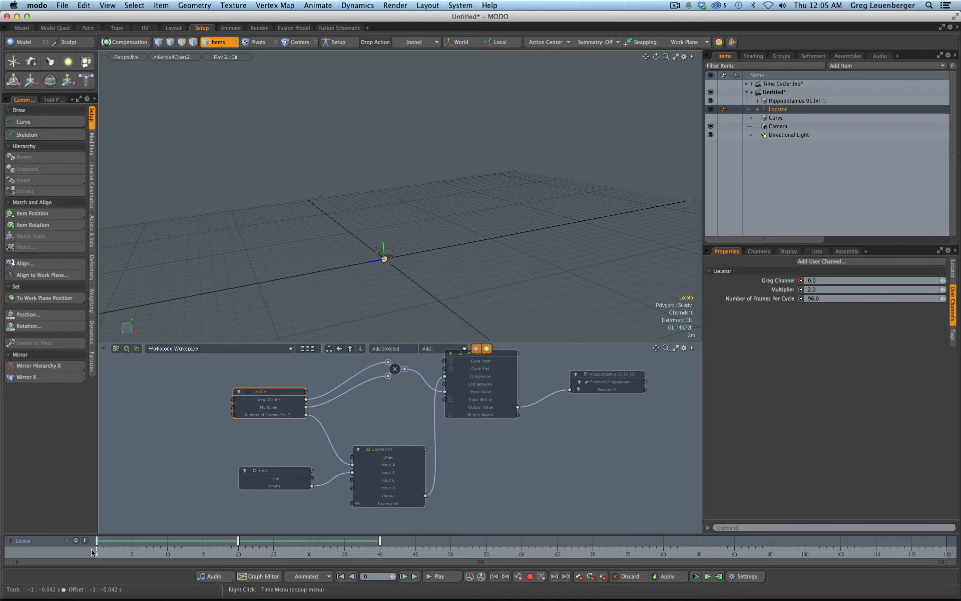
drag(196, 546, 684, 546)
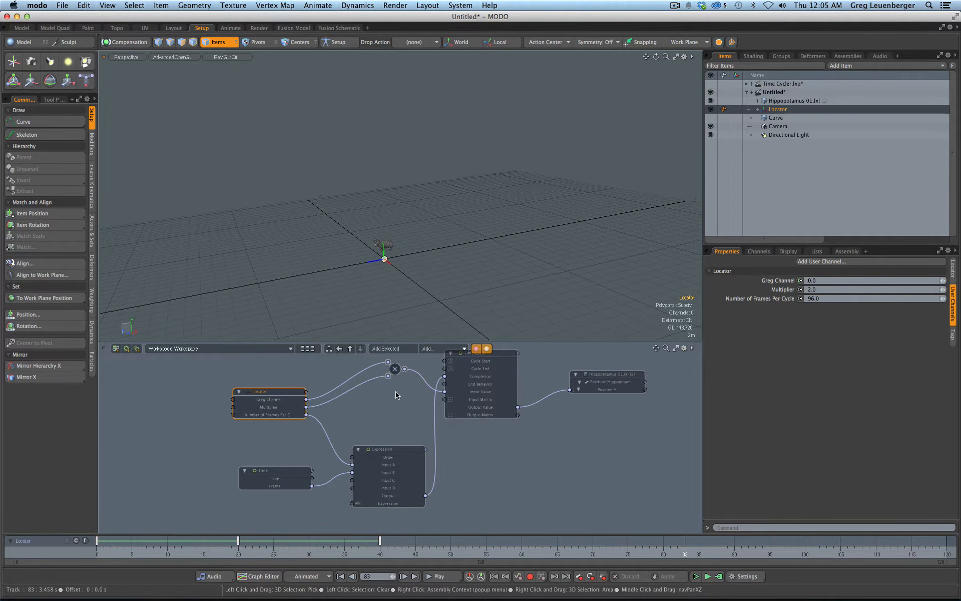
Step: Set the locator's Multiplier channel to 3 and scrub the timeline to frame 120 to check the hippo's motion
scroll(459, 416, up, 4)
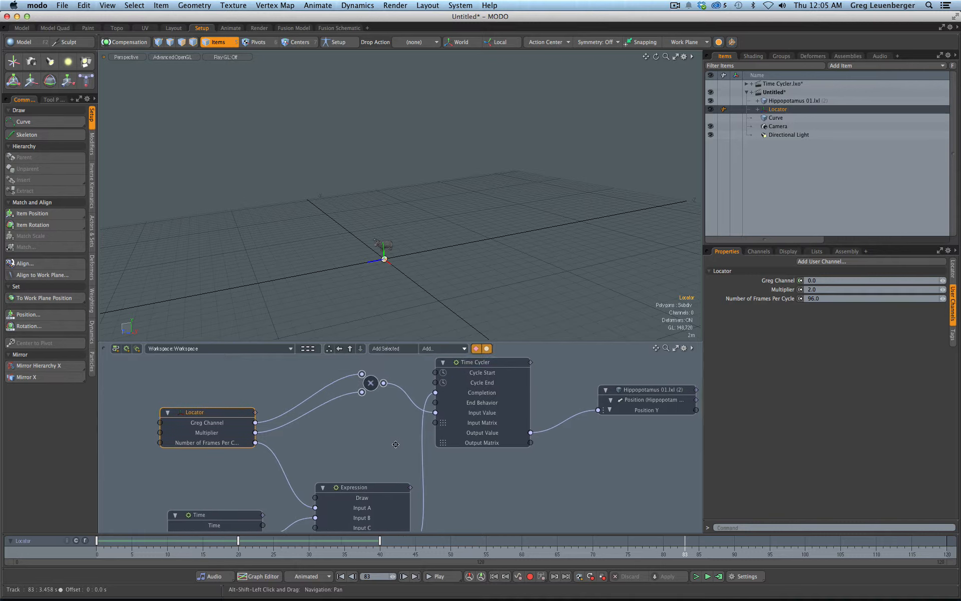
scroll(376, 495, down, 3)
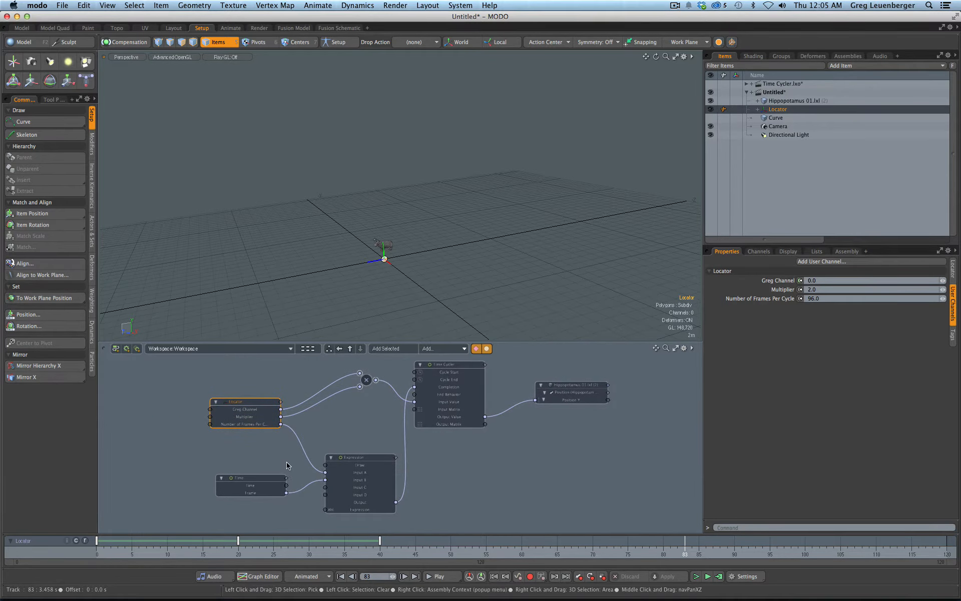
drag(259, 416, 252, 413)
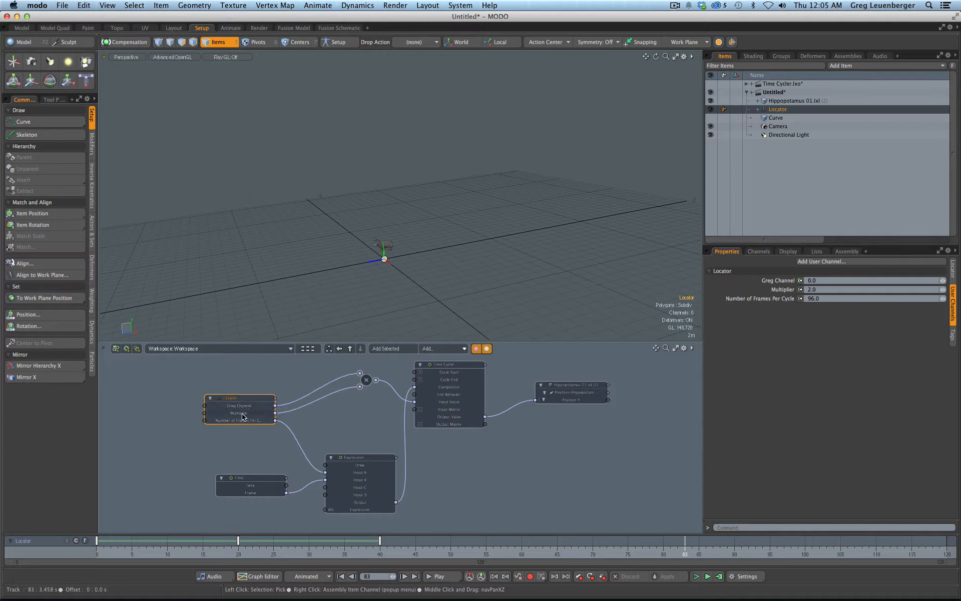
click(831, 290)
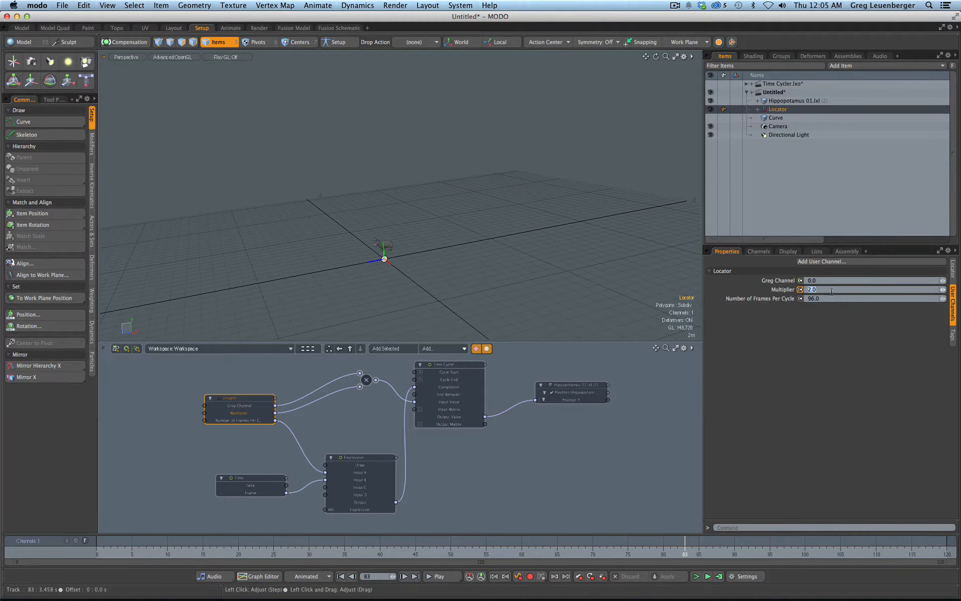
key(Return)
drag(104, 554, 946, 554)
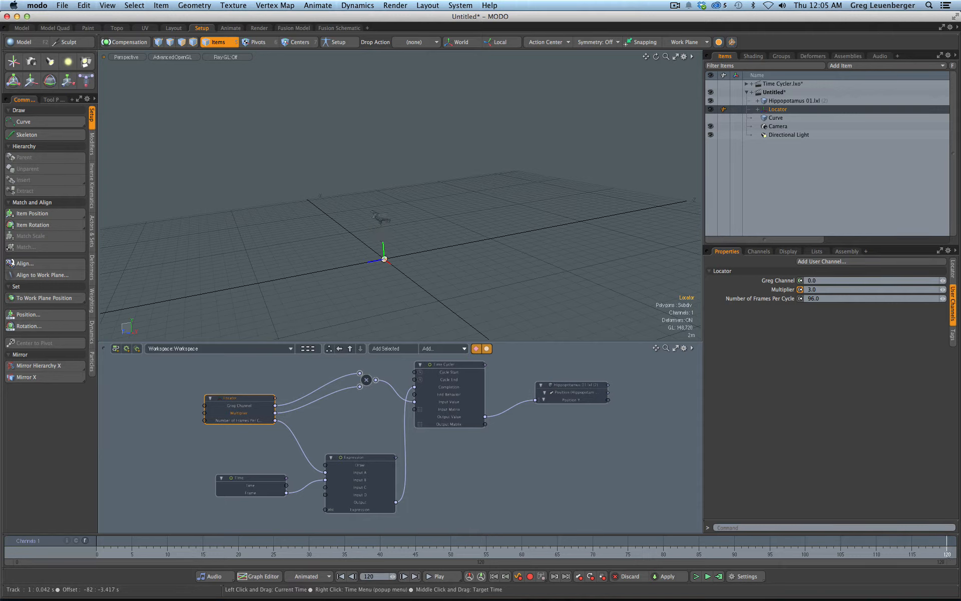
click(240, 405)
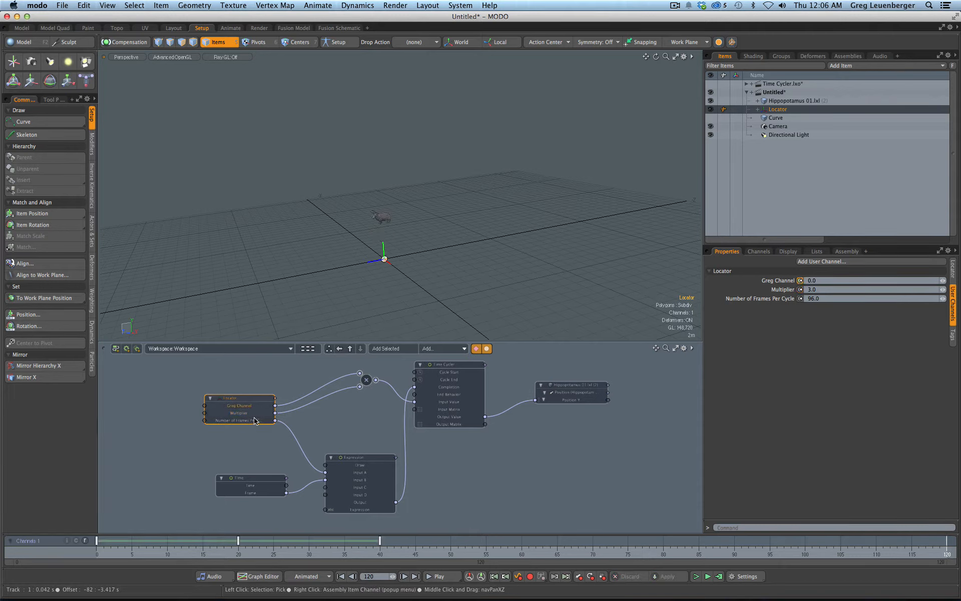
Step: Show the Curve in the viewport, disconnect the Time Cycler's Output Value from the hippo's Position and move the hippo node aside
key(F3)
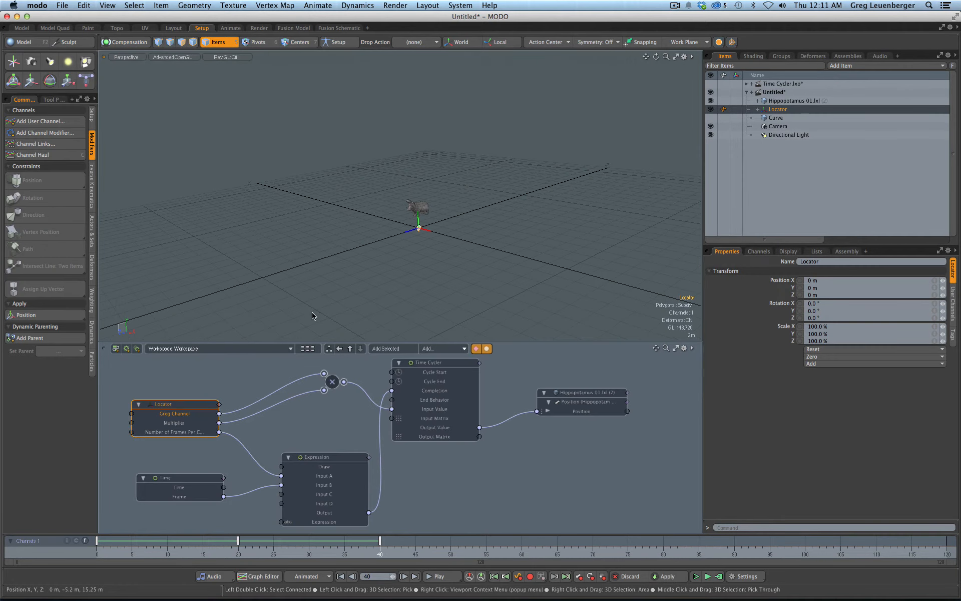
ctrl+alt+drag(418, 260, 419, 301)
click(710, 118)
drag(537, 411, 489, 443)
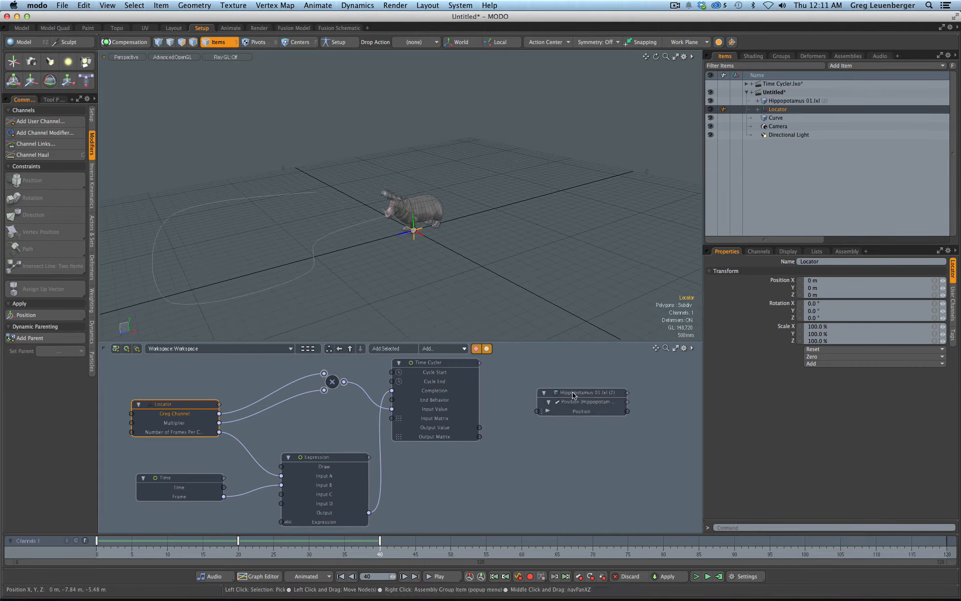
drag(574, 393, 598, 396)
click(523, 431)
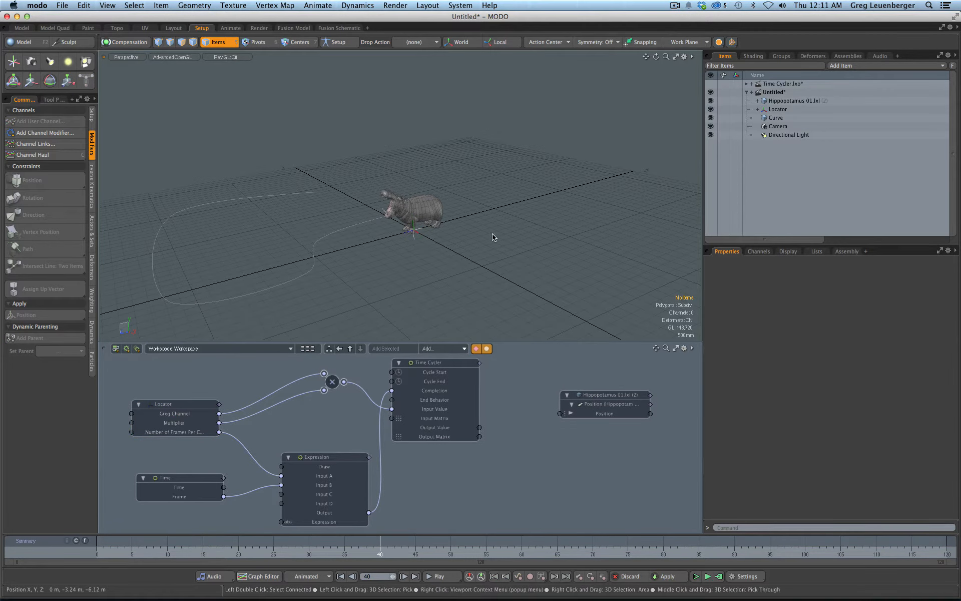
Step: Constrain the hippopotamus mesh to the Curve with a Path constraint
click(420, 209)
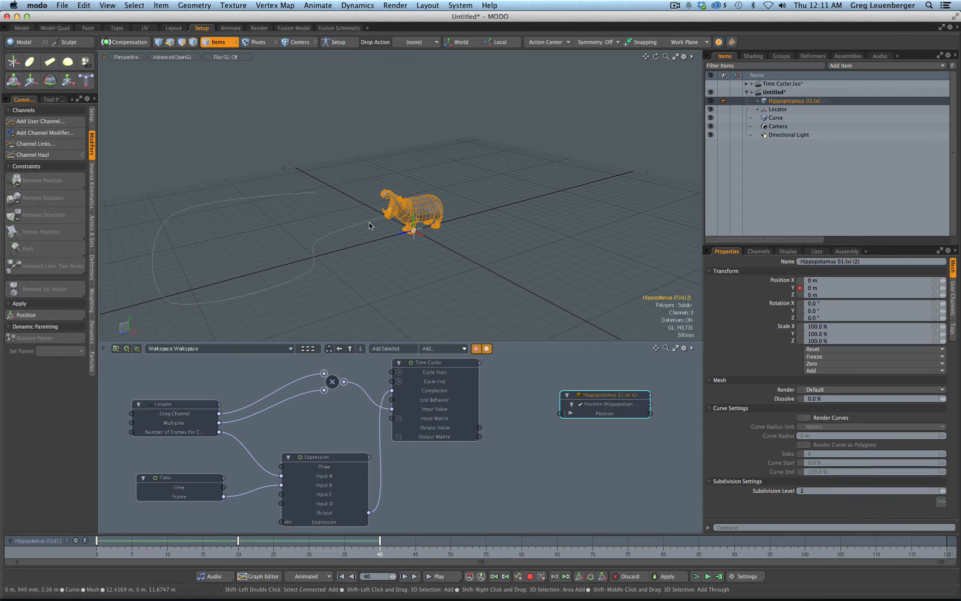
ctrl+click(776, 118)
click(60, 249)
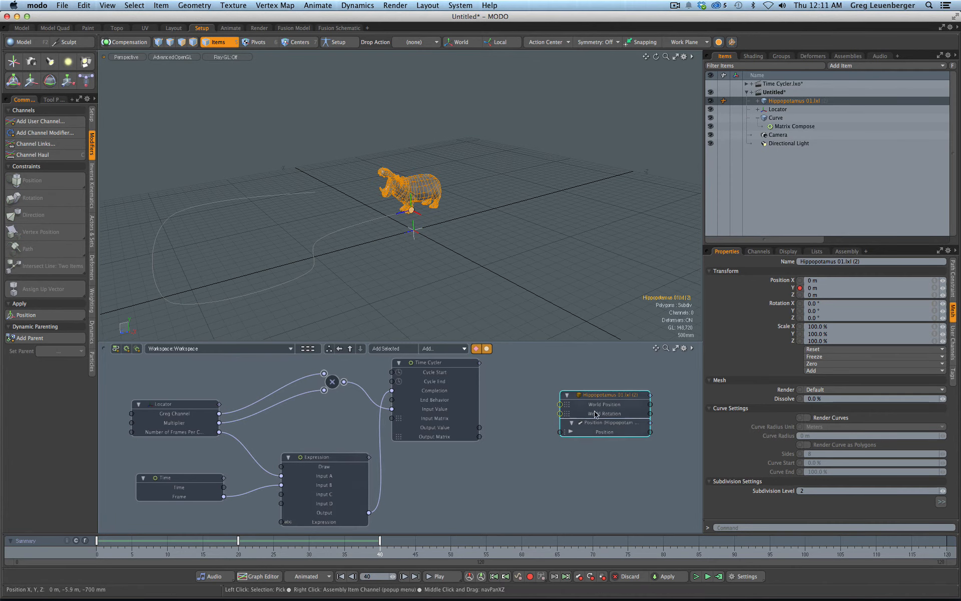
Step: Add the hippo's Path Constraint with its Path Percentage channel to the schematic
click(757, 100)
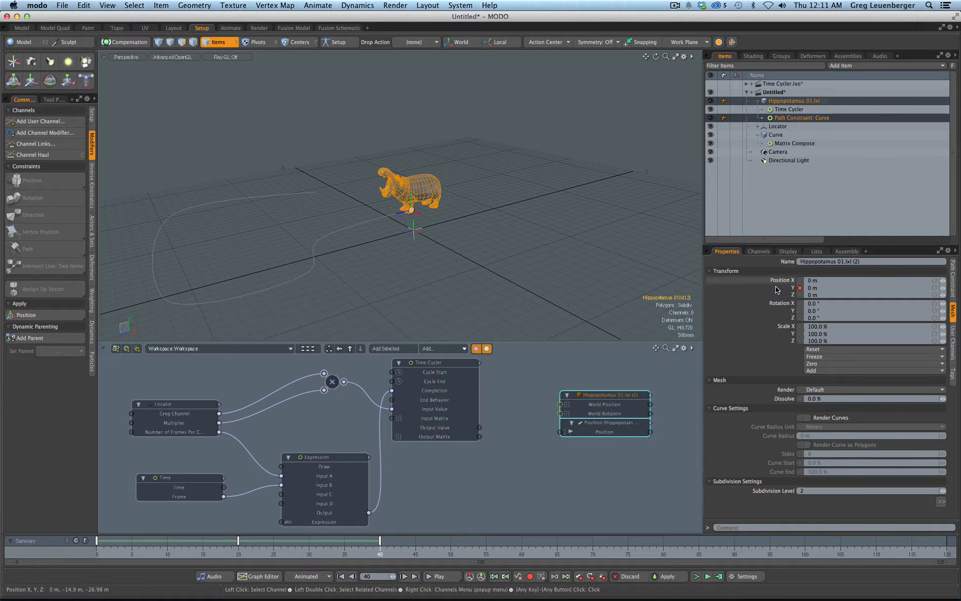
click(952, 280)
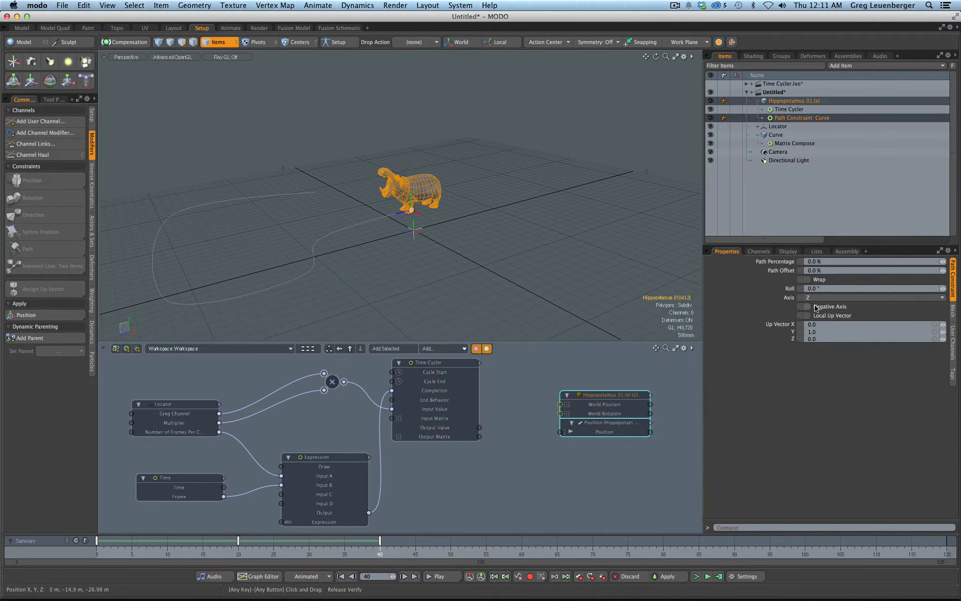
click(779, 264)
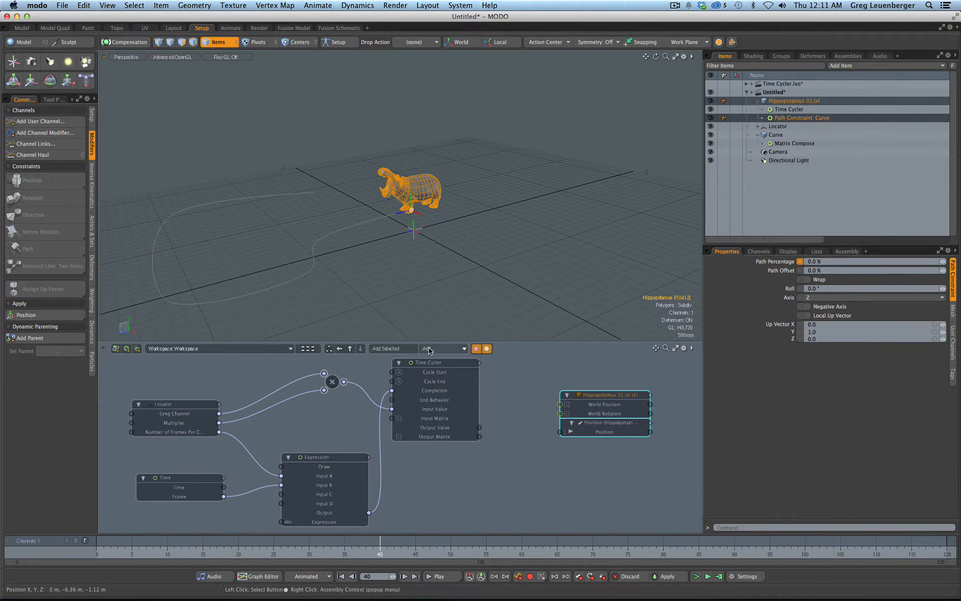
click(395, 351)
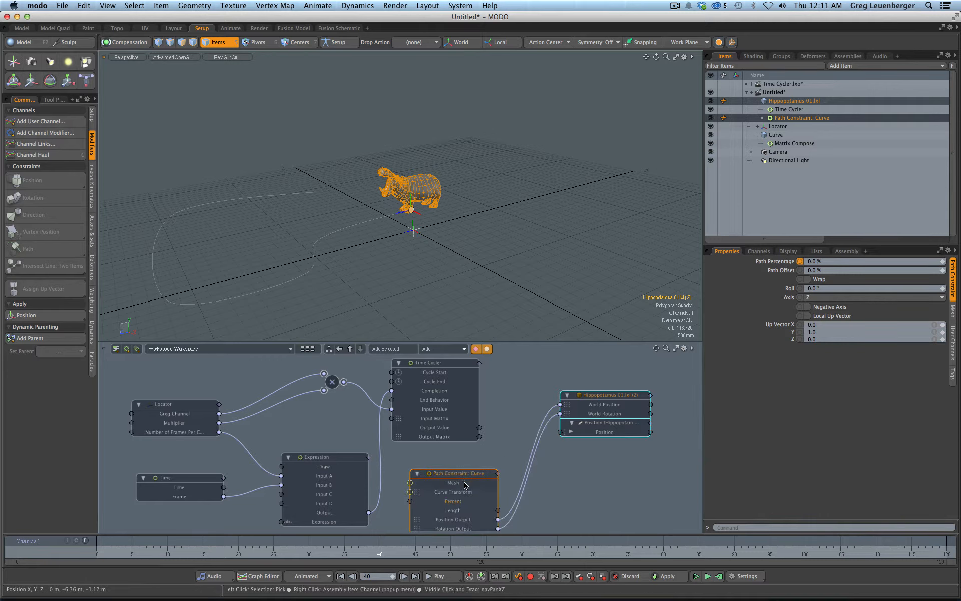
Step: Rearrange the schematic so the Path Constraint node sits between the Time Cycler and the hippo node, with space around it
drag(607, 396, 686, 375)
click(611, 373)
scroll(611, 373, down, 1)
middle_drag(611, 374, 635, 350)
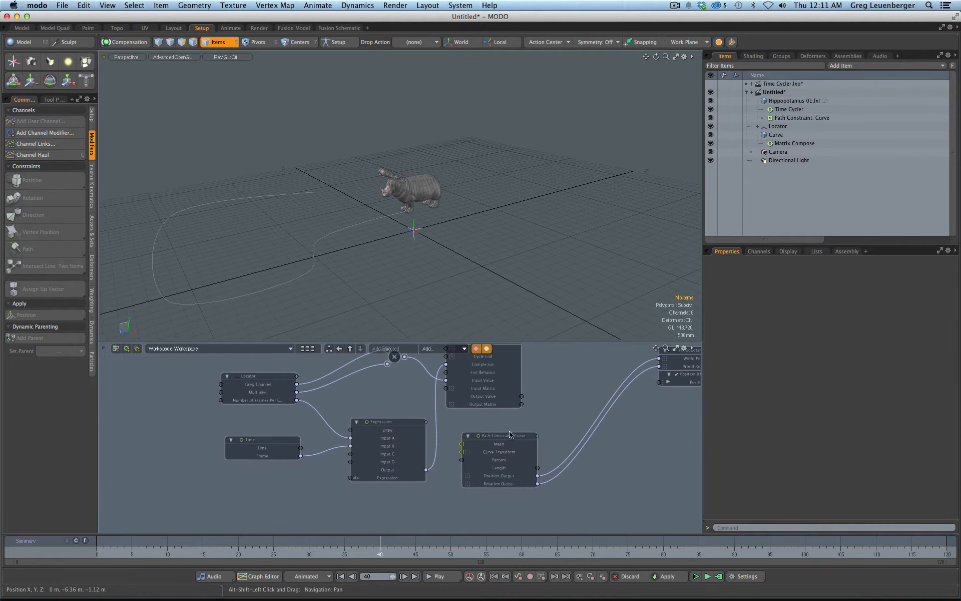
drag(511, 435, 591, 364)
middle_drag(597, 432, 559, 443)
middle_drag(603, 404, 534, 431)
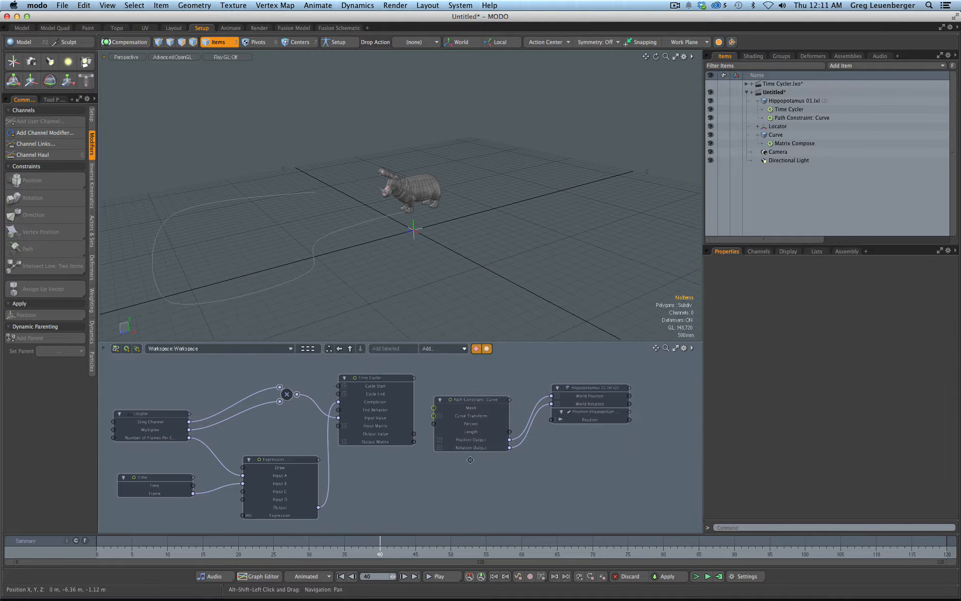
drag(470, 459, 626, 393)
click(603, 457)
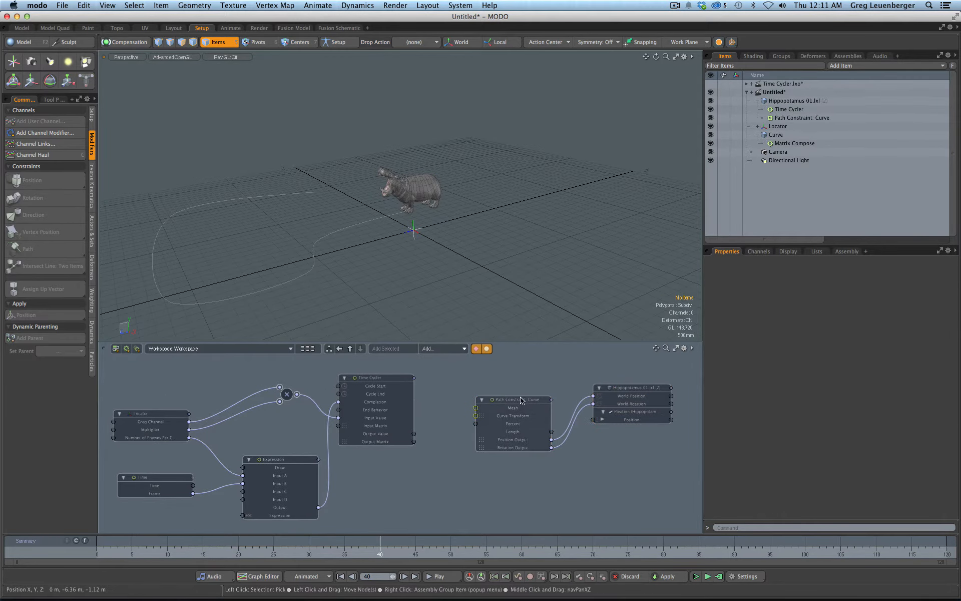
Step: Link the Time Cycler's Output Value to the Path Constraint's Percent input
ctrl+alt+drag(514, 416, 540, 423)
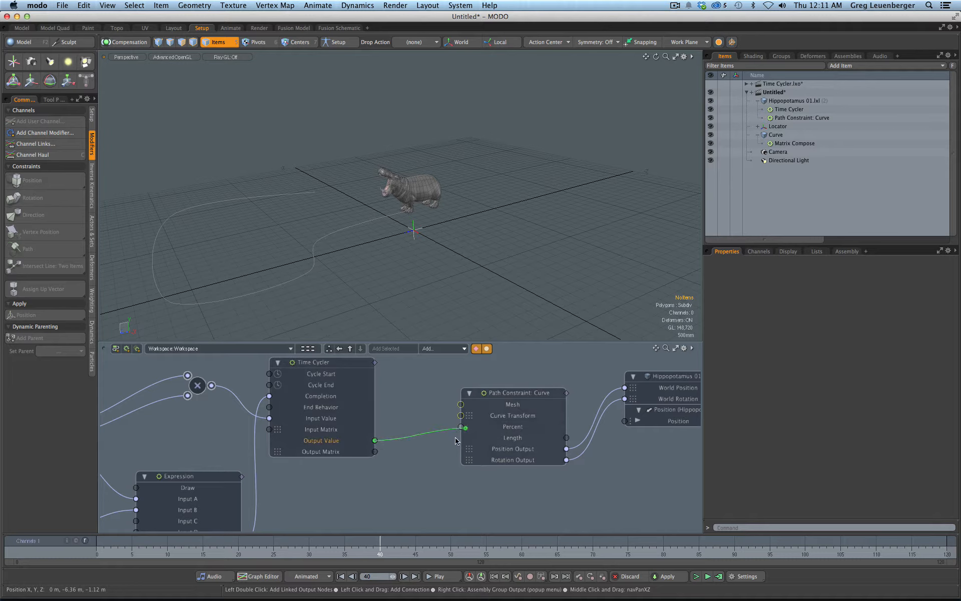
drag(460, 437, 460, 435)
key(a)
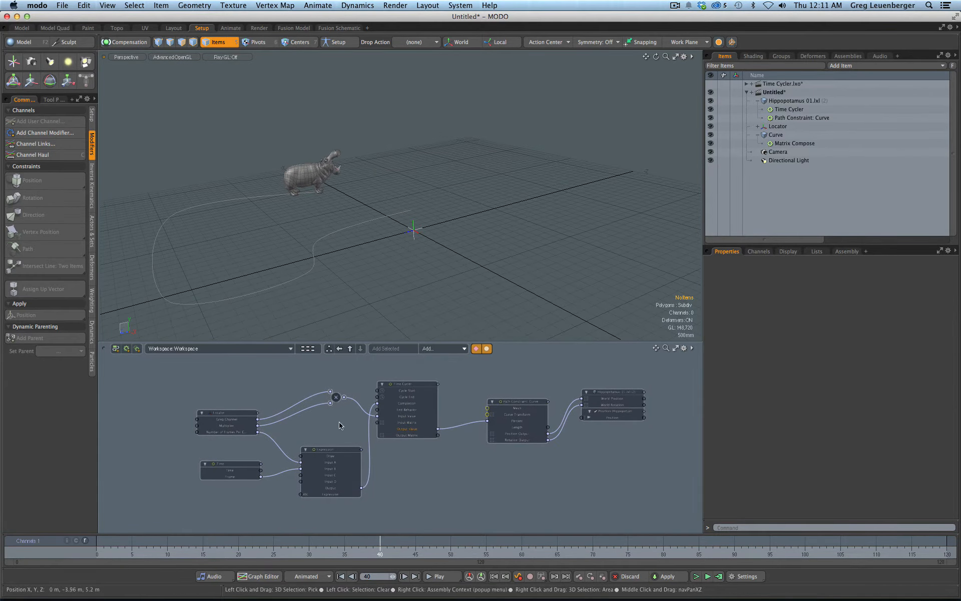
Step: Open the locator's Greg Channel curve in the Graph Editor and delete its key at frame 40
scroll(357, 446, up, 1)
scroll(245, 425, up, 5)
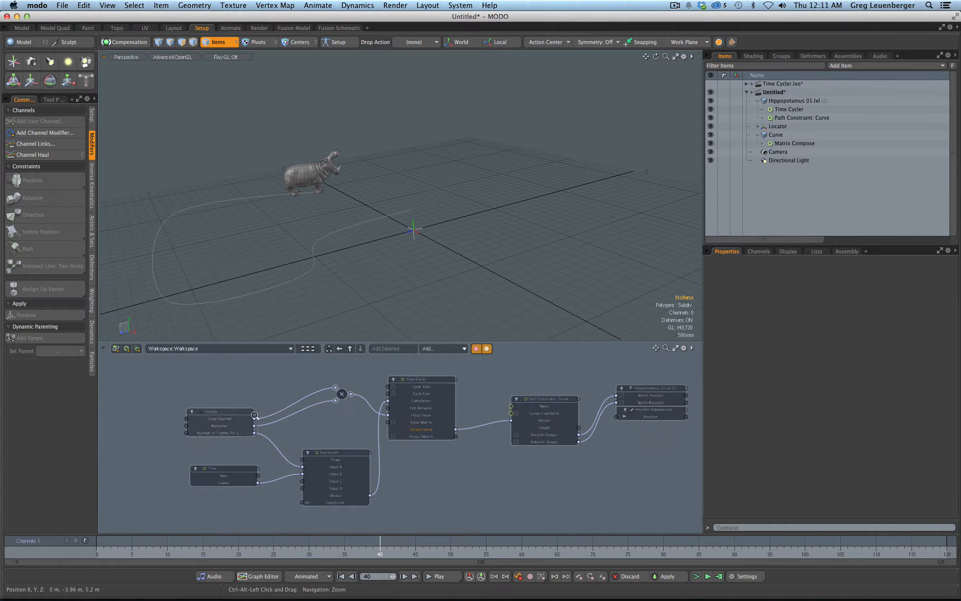
click(218, 435)
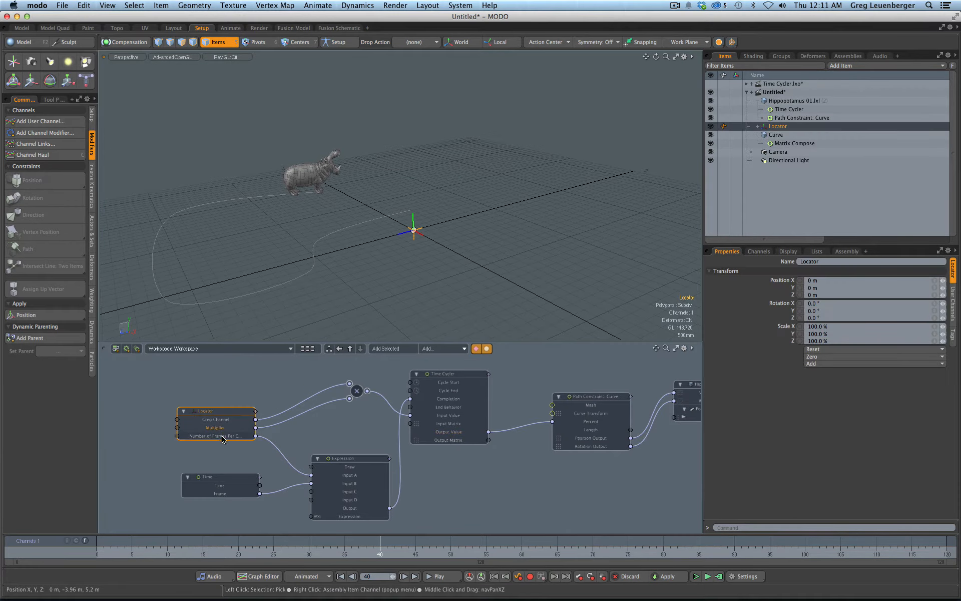
key(F6)
key(F6)
key(F7)
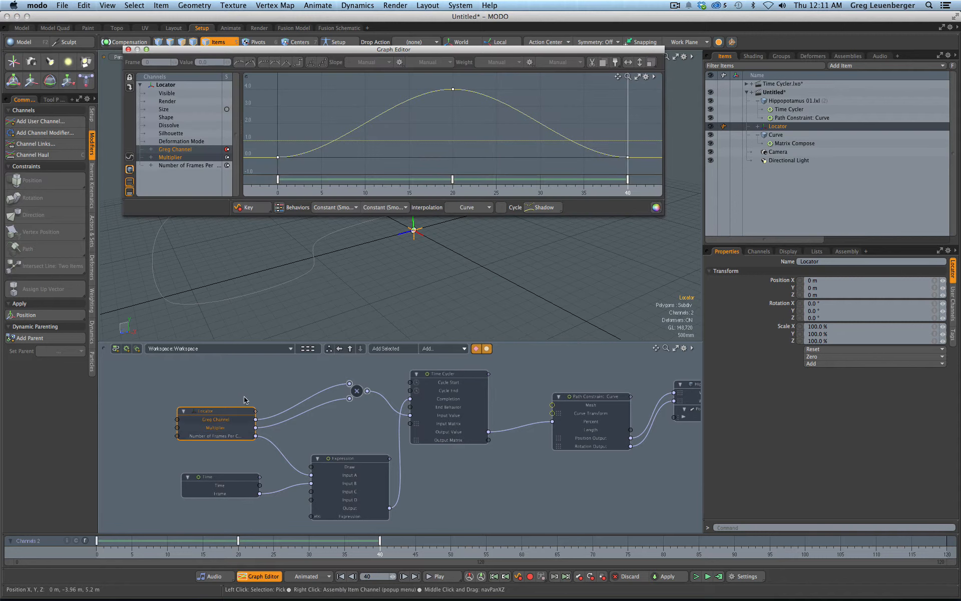
click(172, 149)
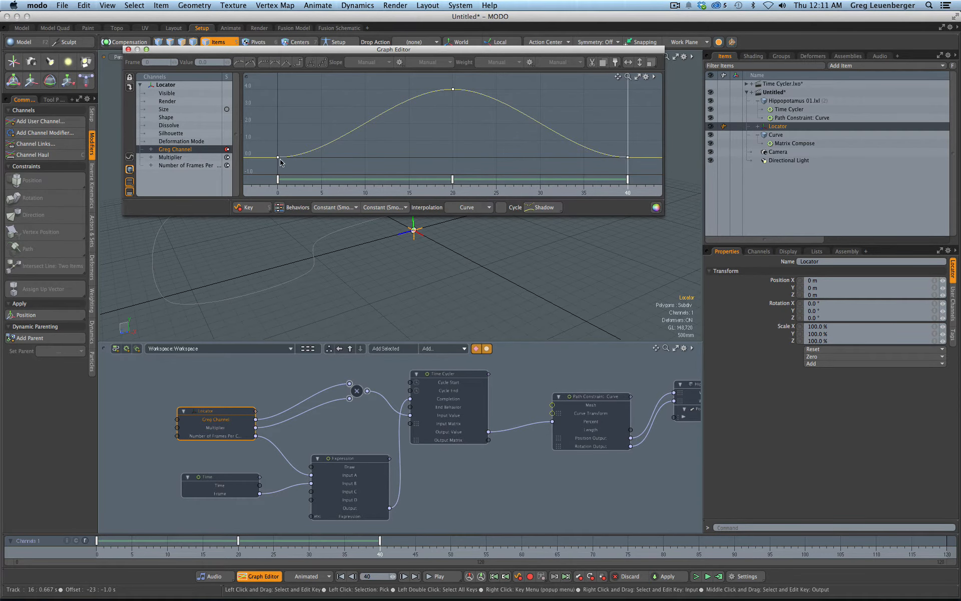
click(611, 162)
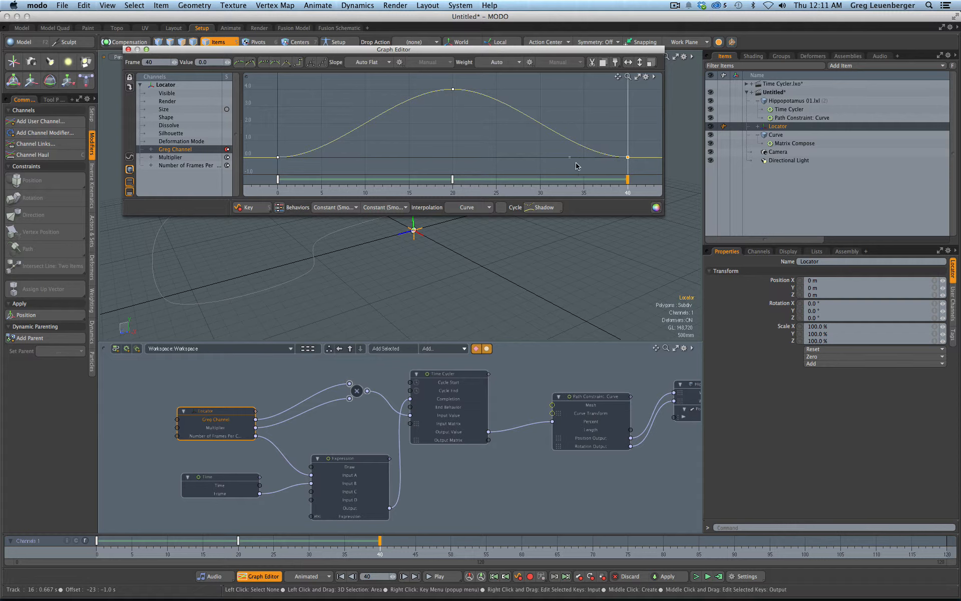
key(Delete)
Step: Set the value of the Greg Channel key at frame 20 to 1.0 and fit the curve in the graph
click(452, 89)
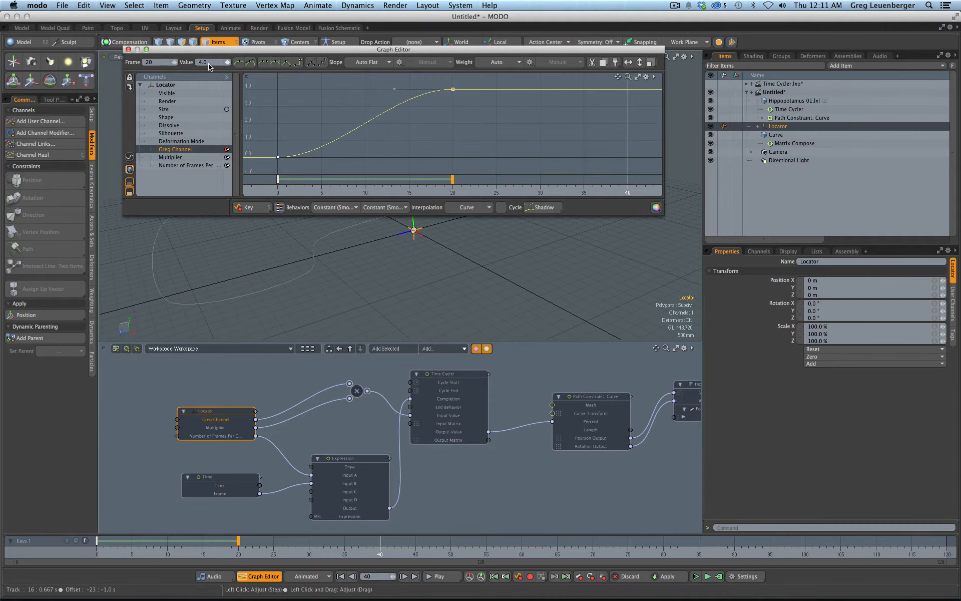
text(1)
key(Return)
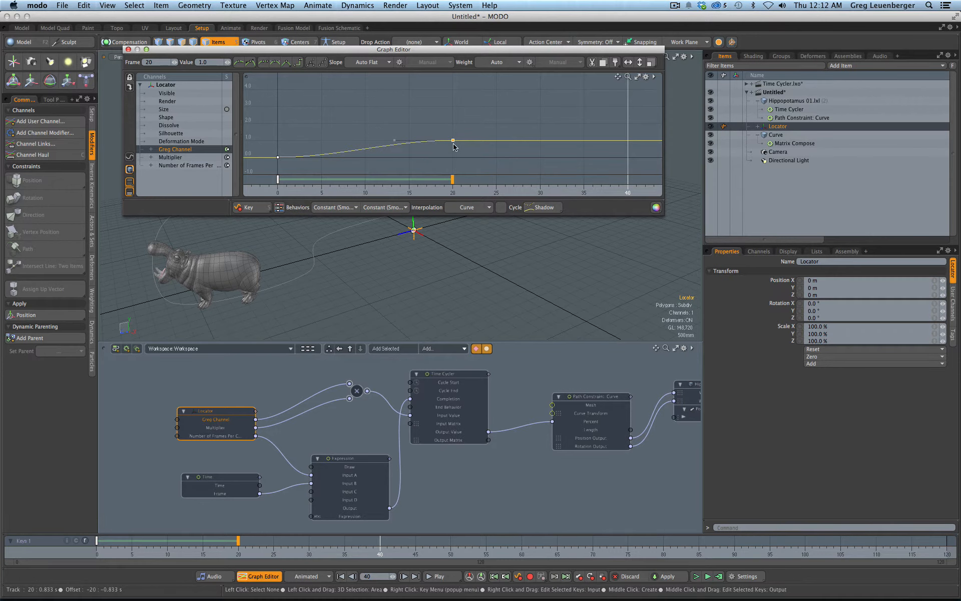
key(a)
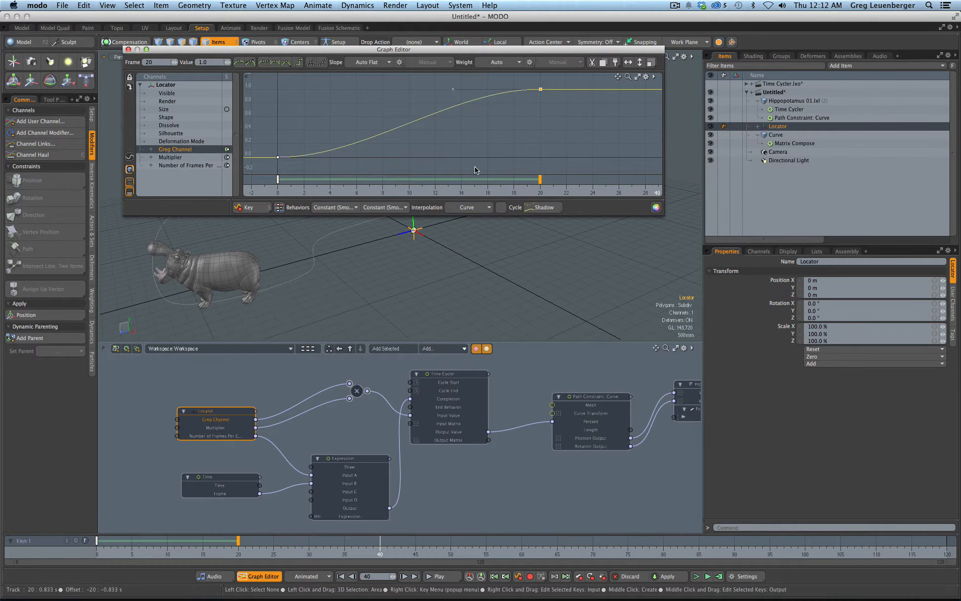
Step: Review the Time Cycler's properties and the locator's user channels, and close the Graph Editor
click(447, 378)
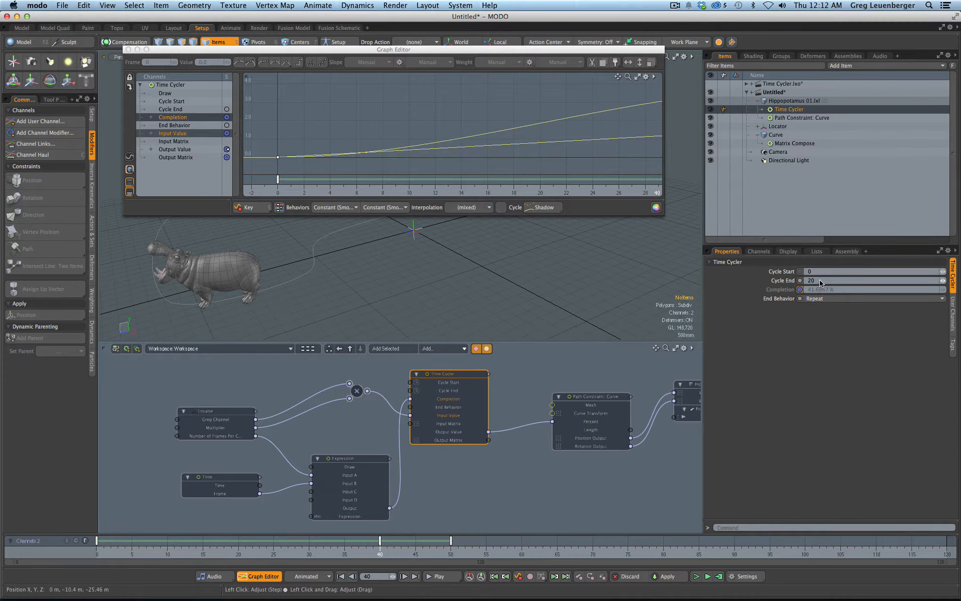
ctrl+alt+drag(514, 446, 433, 457)
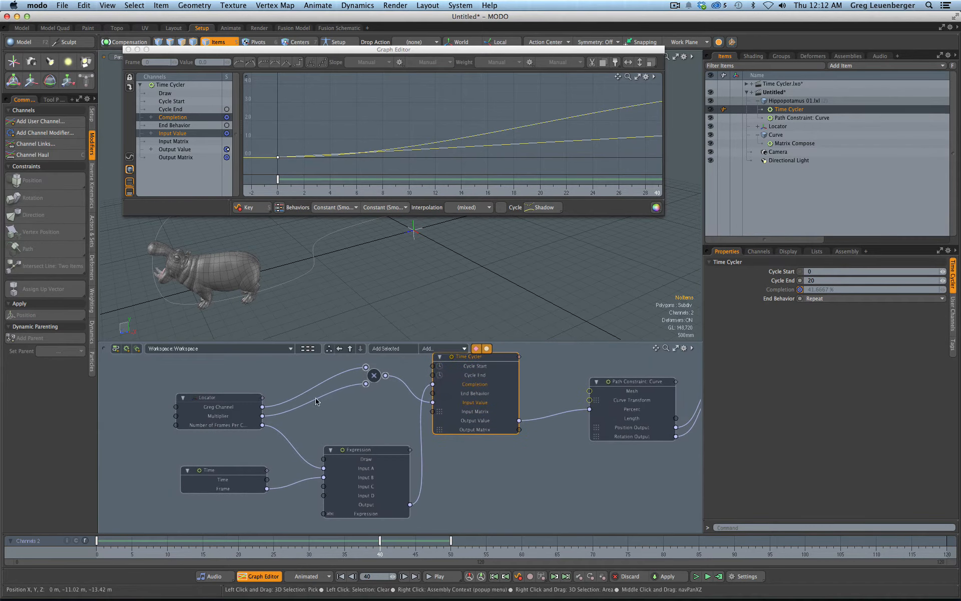
click(220, 420)
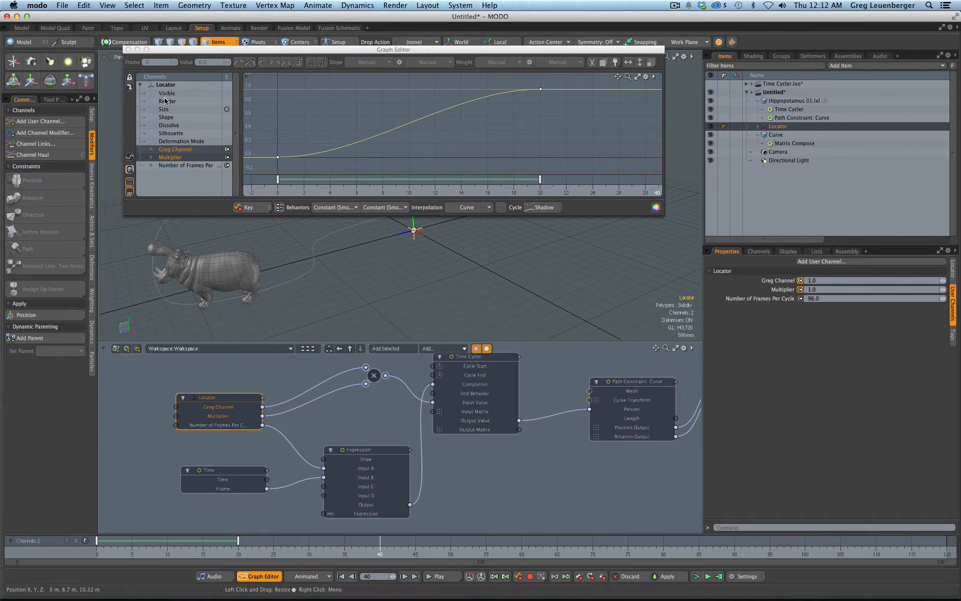
click(128, 49)
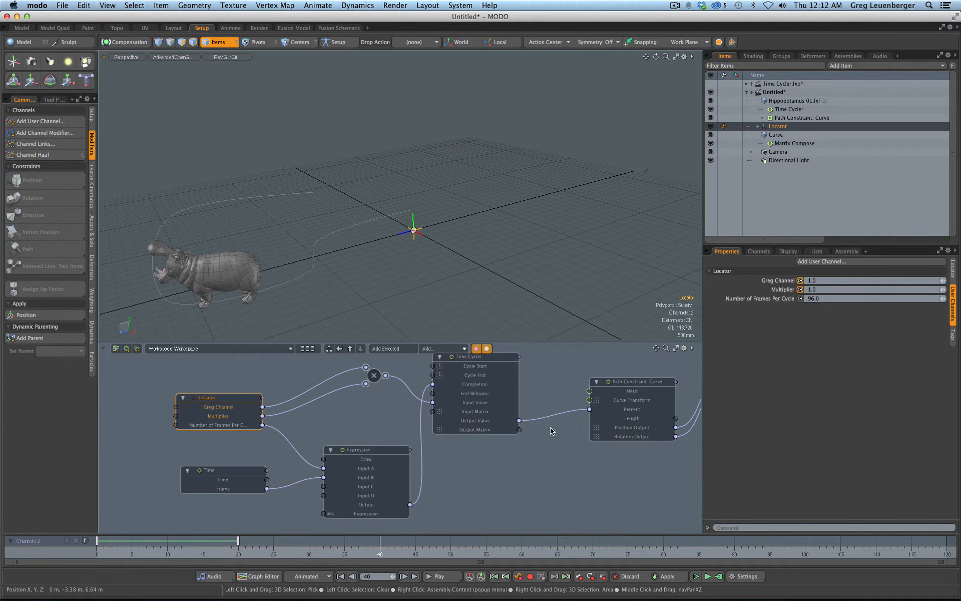
Step: Set the locator's Number of Frames Per Cycle to 37 and scrub to frame 37 to check the hippo's travel along the path
click(831, 298)
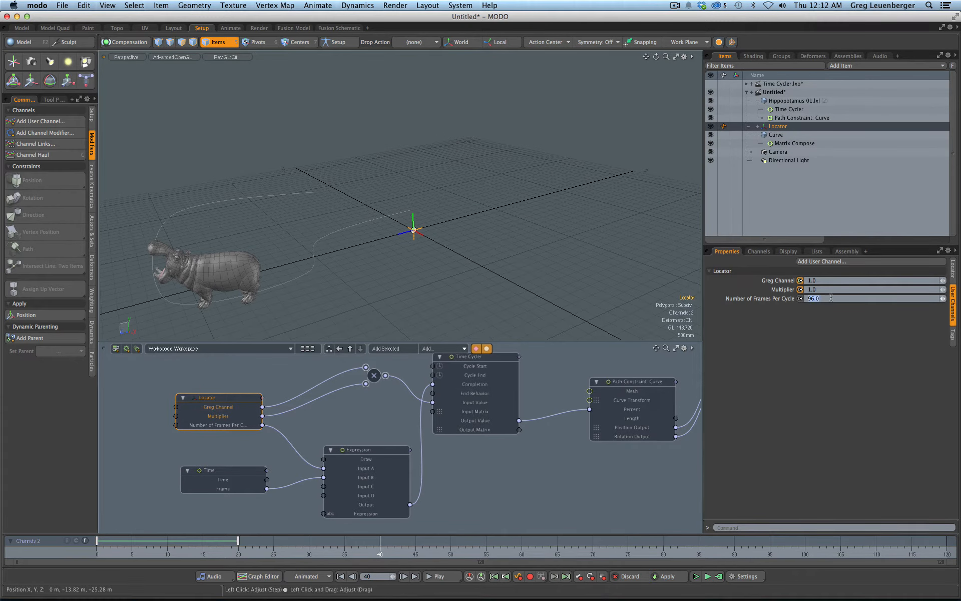
text(3)
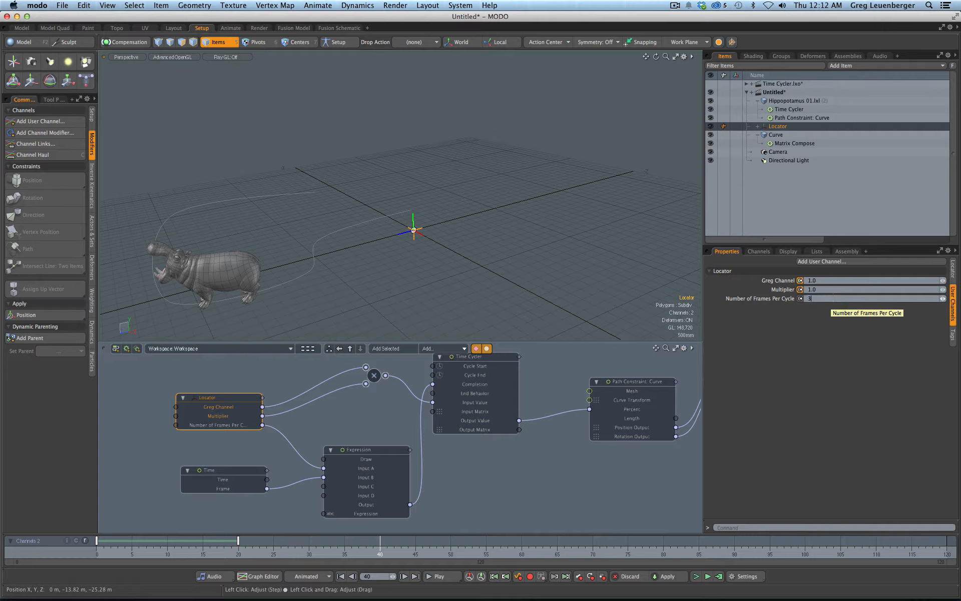
text(7)
key(Return)
drag(98, 543, 358, 541)
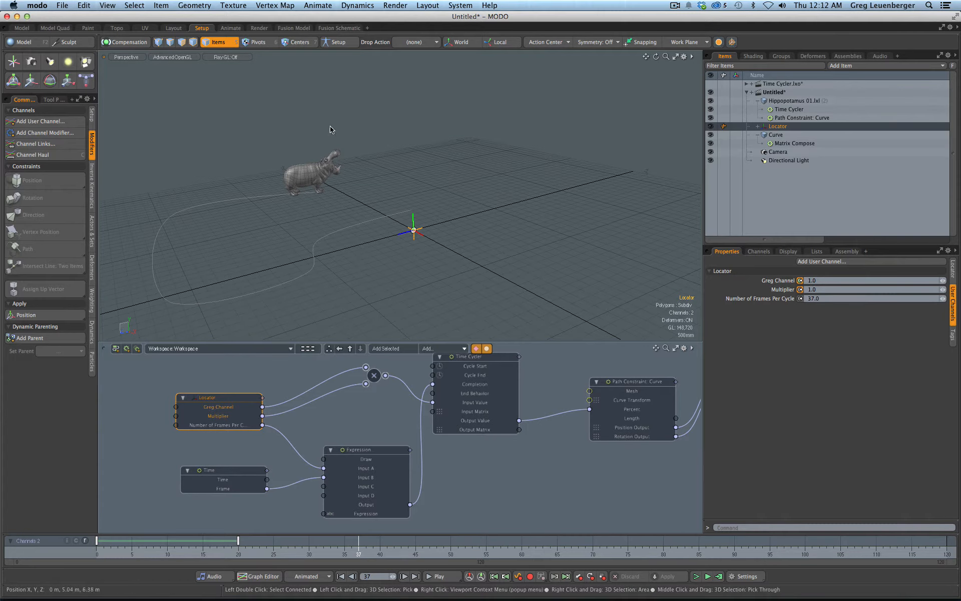
drag(358, 541, 330, 541)
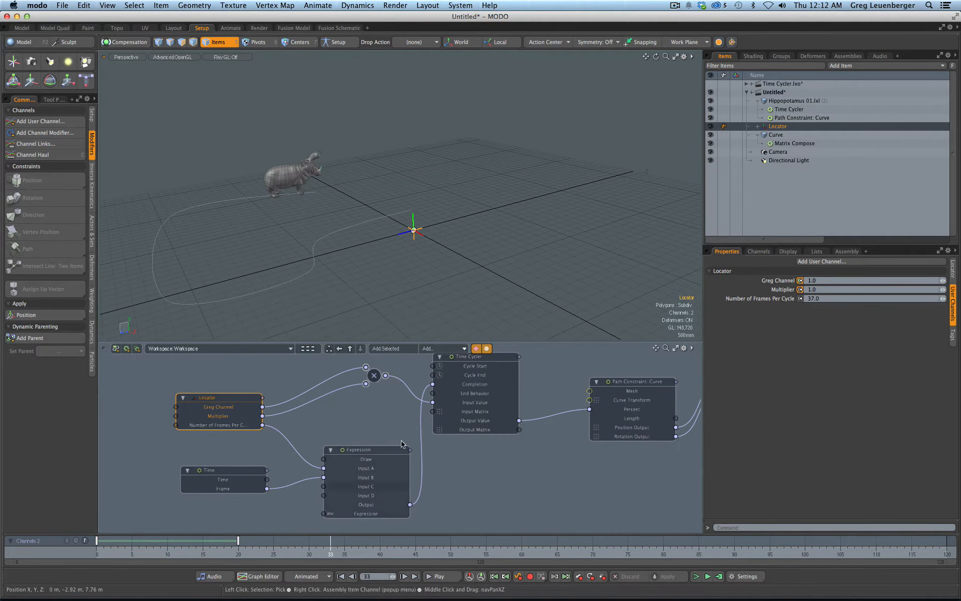
drag(317, 541, 359, 542)
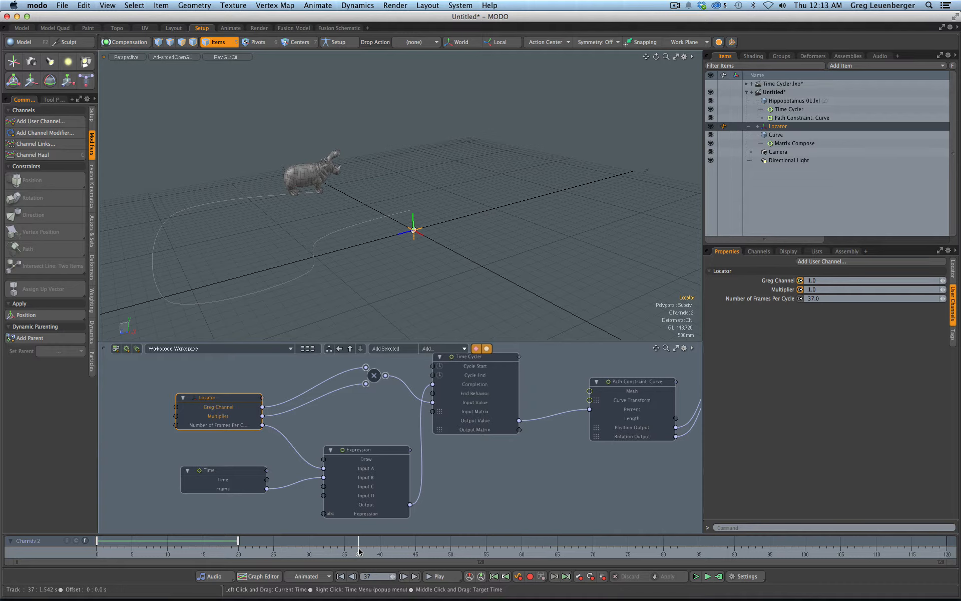
Step: Set the locator's Number of Frames Per Cycle to 15 and scrub the timeline back to frame 0
drag(207, 397, 182, 392)
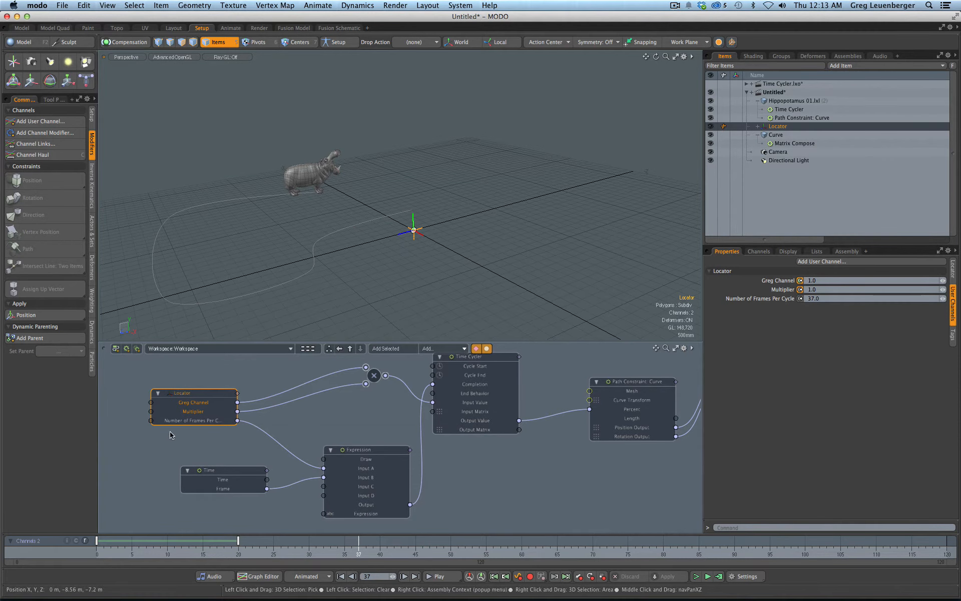
click(185, 421)
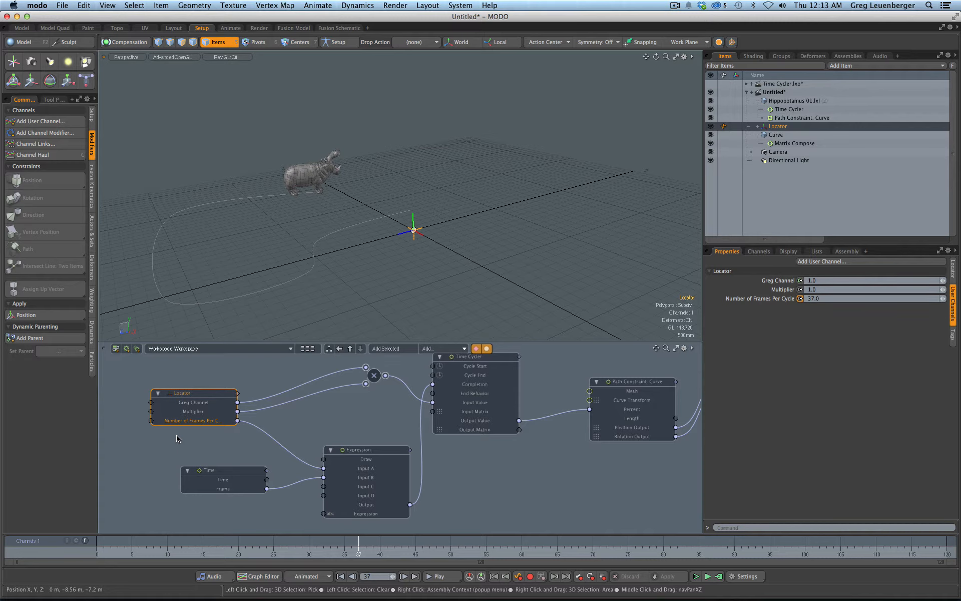
click(850, 299)
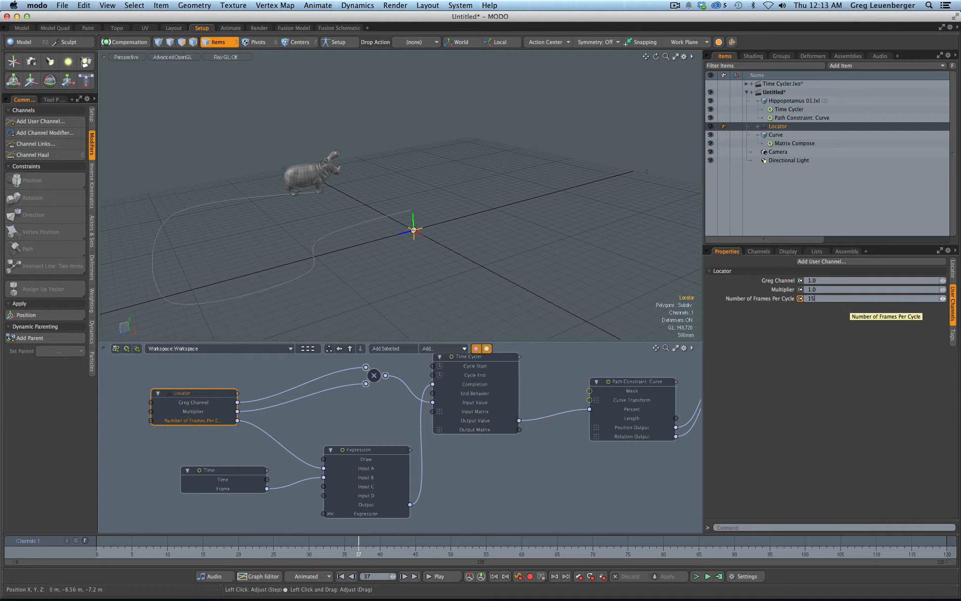
key(Return)
mouse_move(96, 545)
mouse_down()
mouse_move(763, 544)
mouse_move(75, 544)
mouse_up()
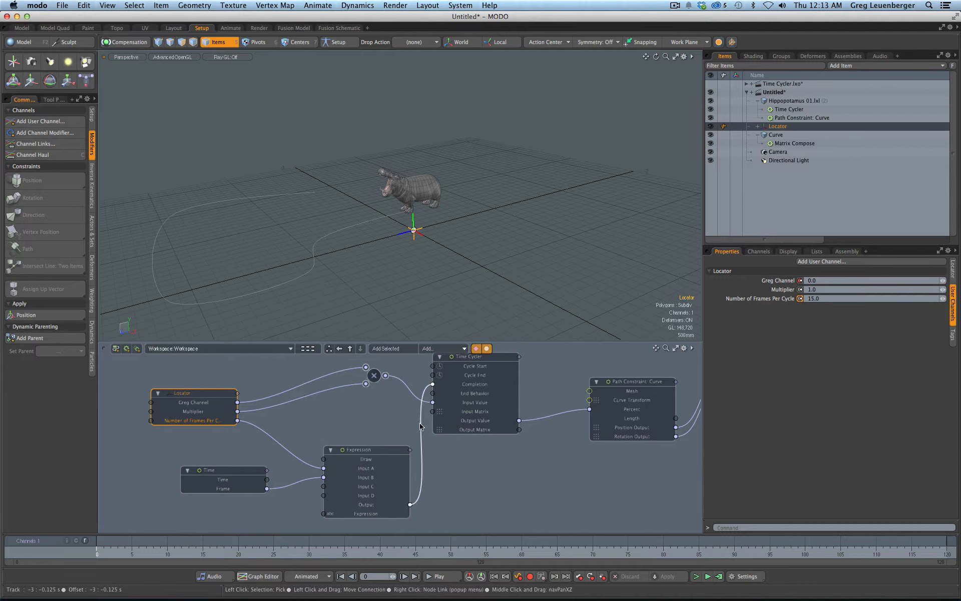
Step: Disconnect the Expression's Output from the Time Cycler's Completion, and set the locator's Greg Channel curve to Linear interpolation
drag(419, 443, 417, 450)
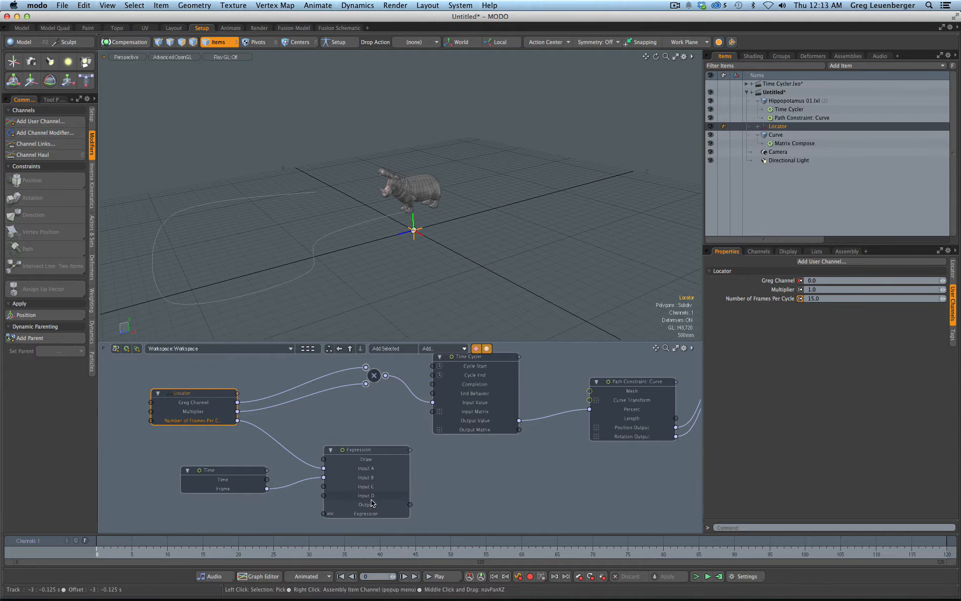
click(202, 403)
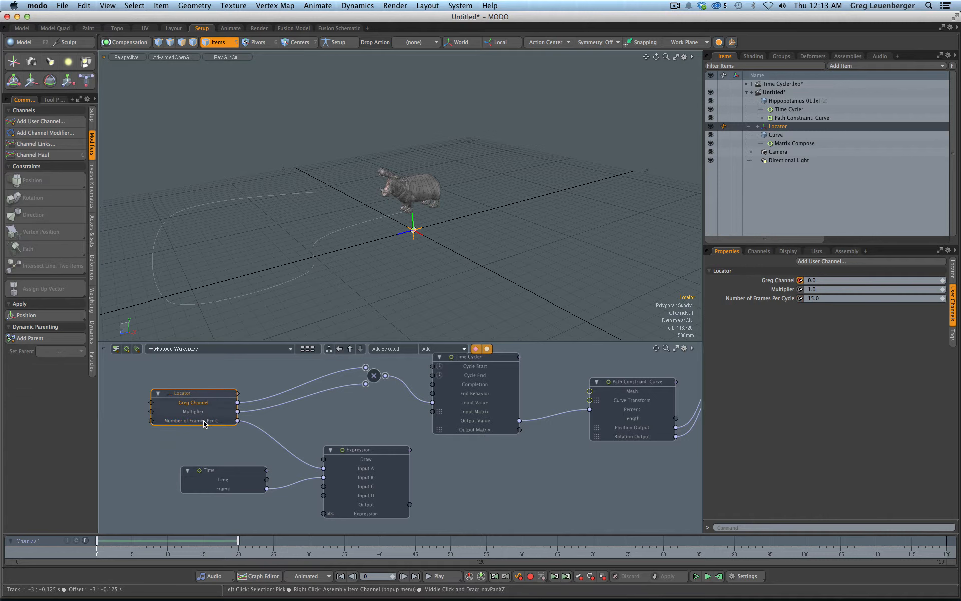
key(F3)
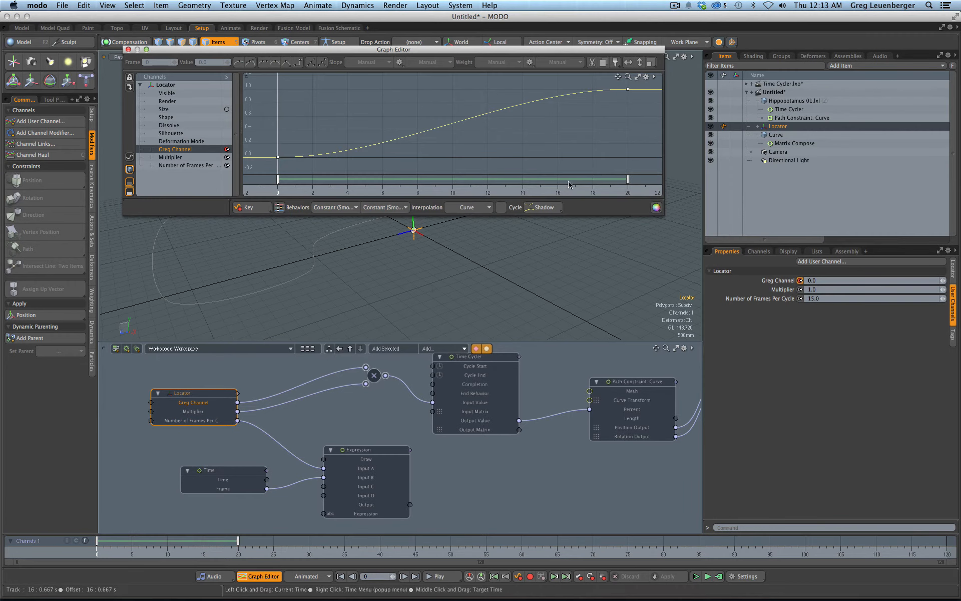
click(476, 207)
click(480, 212)
ctrl+alt+drag(547, 146, 432, 162)
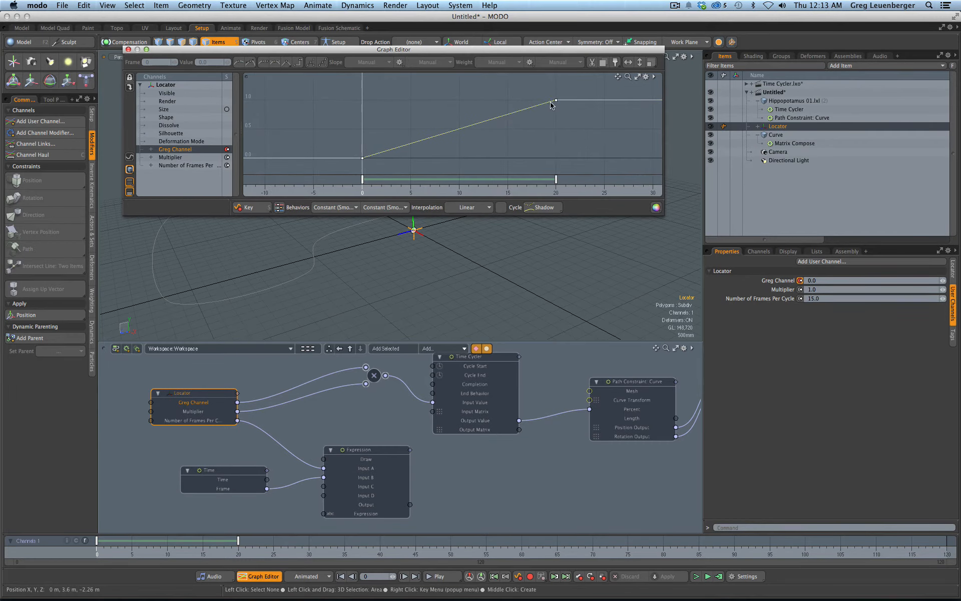
click(128, 49)
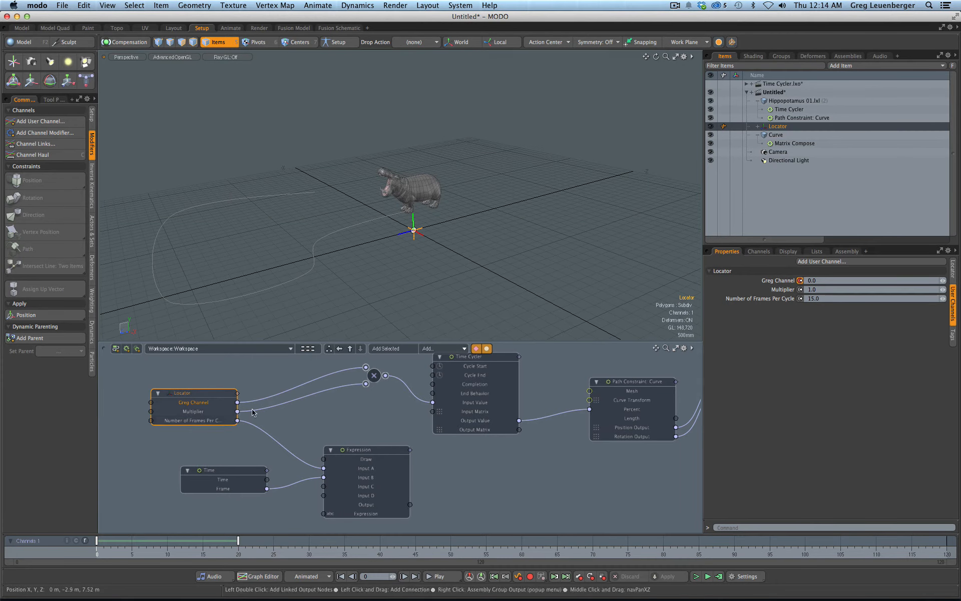
Step: Open the Time Cycler's Completion channel in the Graph Editor and set the interpolation of both keys to Curve
click(475, 384)
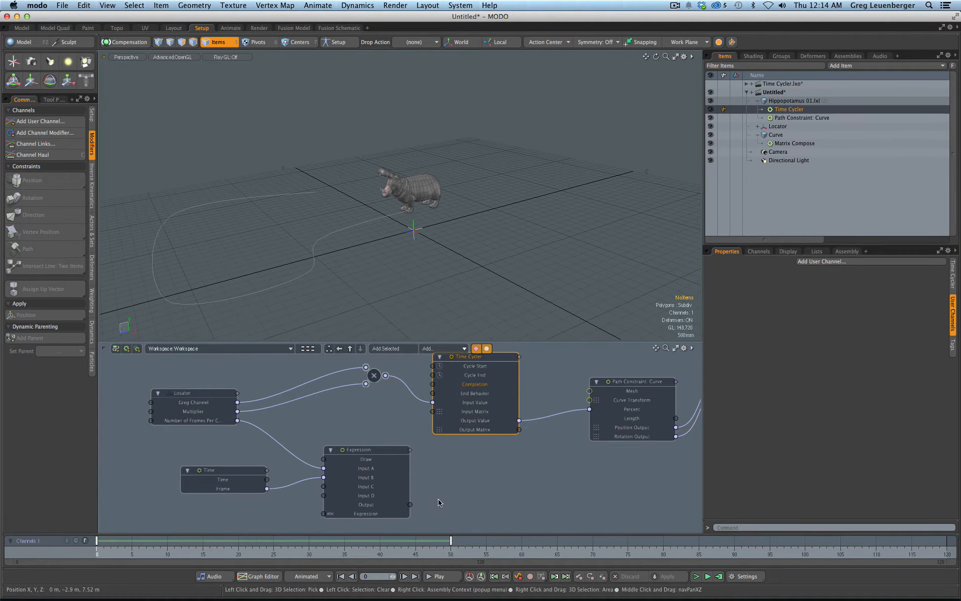
double_click(393, 383)
click(173, 117)
drag(319, 51, 378, 371)
drag(364, 454, 316, 498)
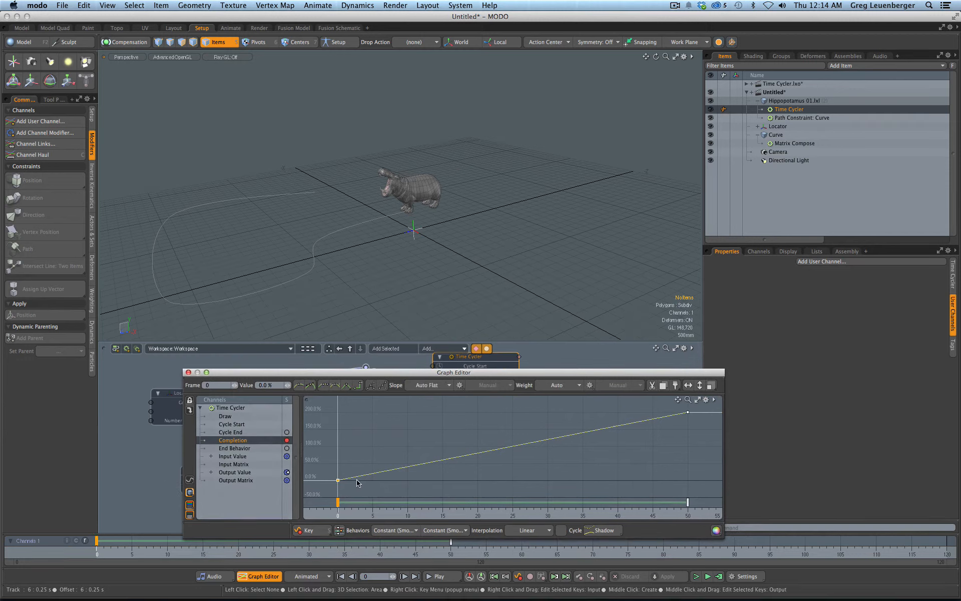
click(666, 417)
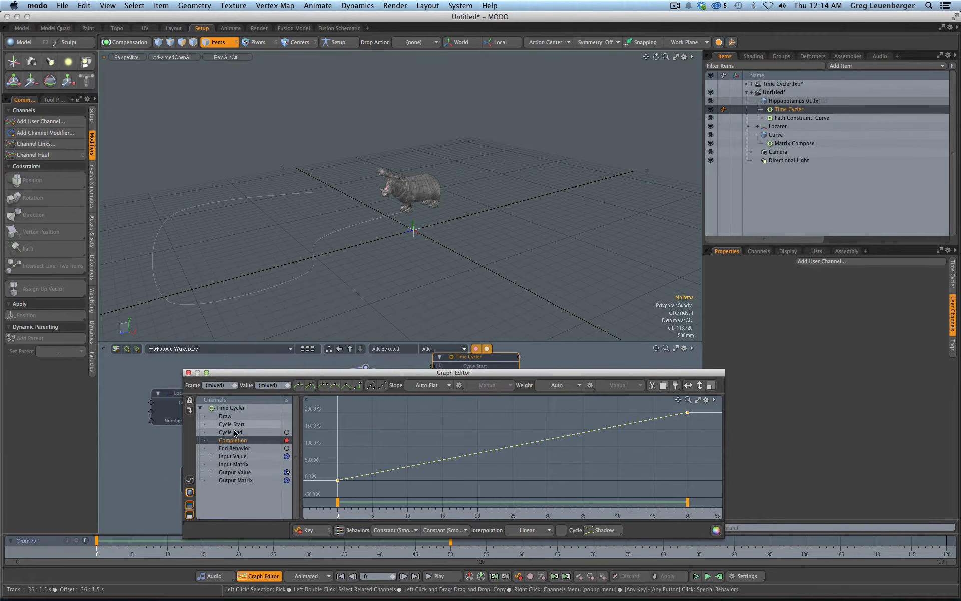
click(516, 536)
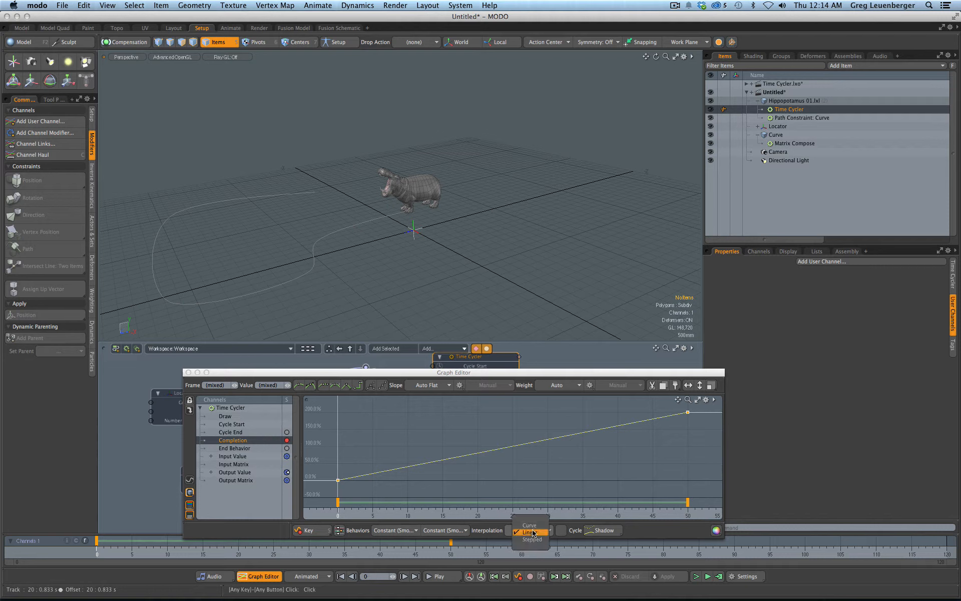
click(532, 538)
mouse_move(110, 551)
mouse_down()
mouse_move(244, 551)
mouse_move(98, 551)
mouse_up()
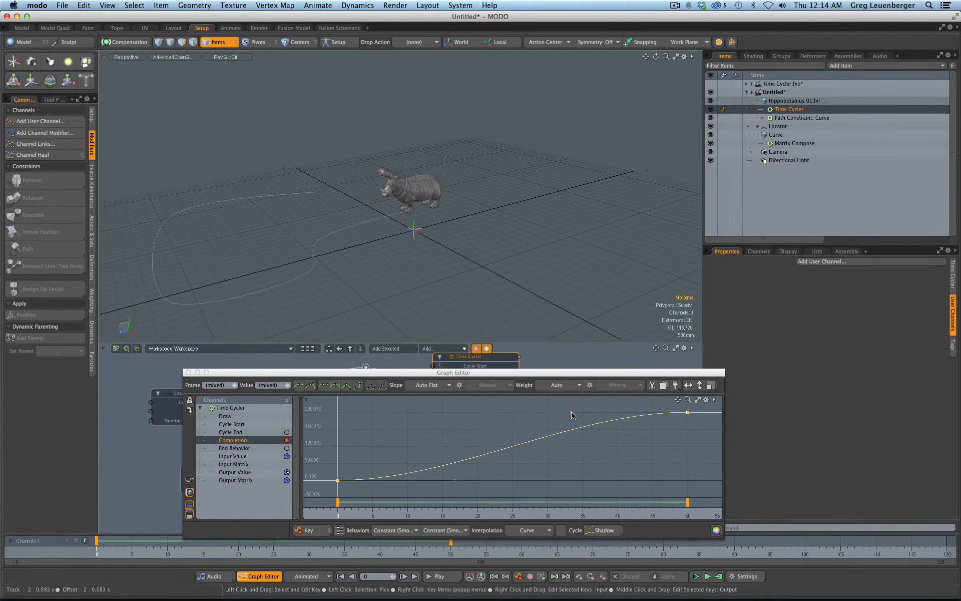
Step: Move the last Completion key to frame 95 at 200%, reshape the curve with its tangent handles, and scrub to frame 88
drag(571, 412, 472, 468)
right_drag(558, 437, 710, 446)
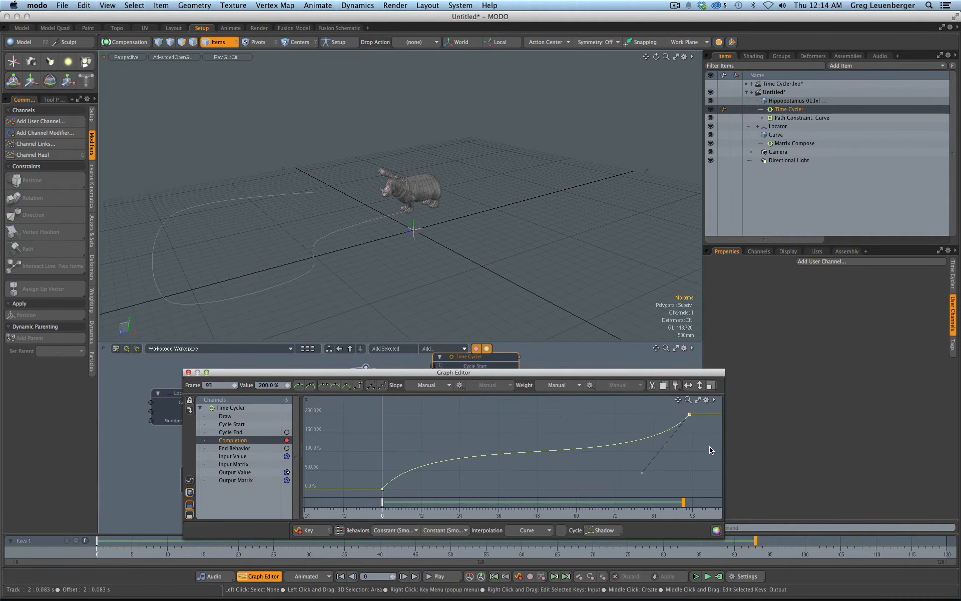
drag(645, 476, 590, 419)
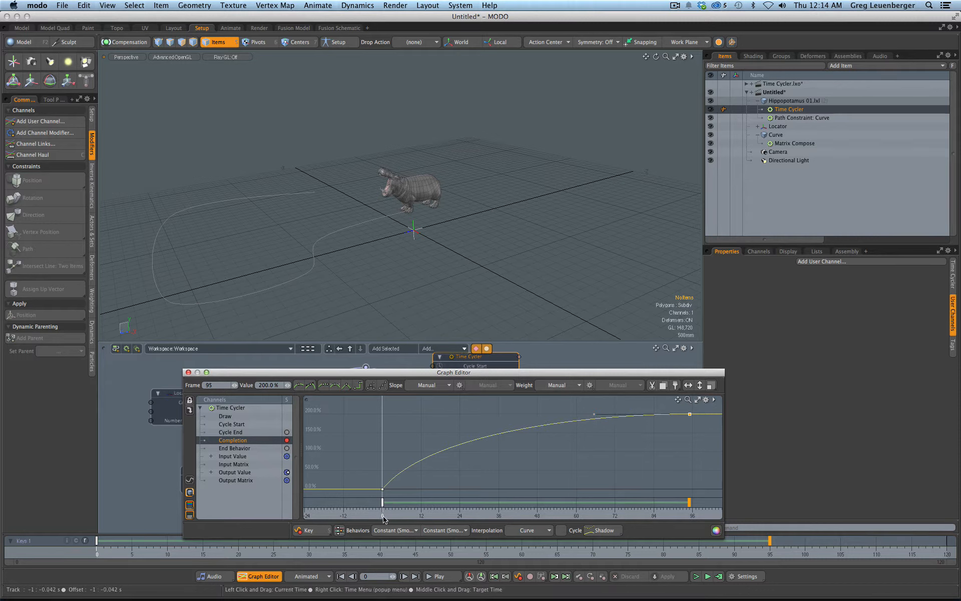
drag(383, 515, 667, 515)
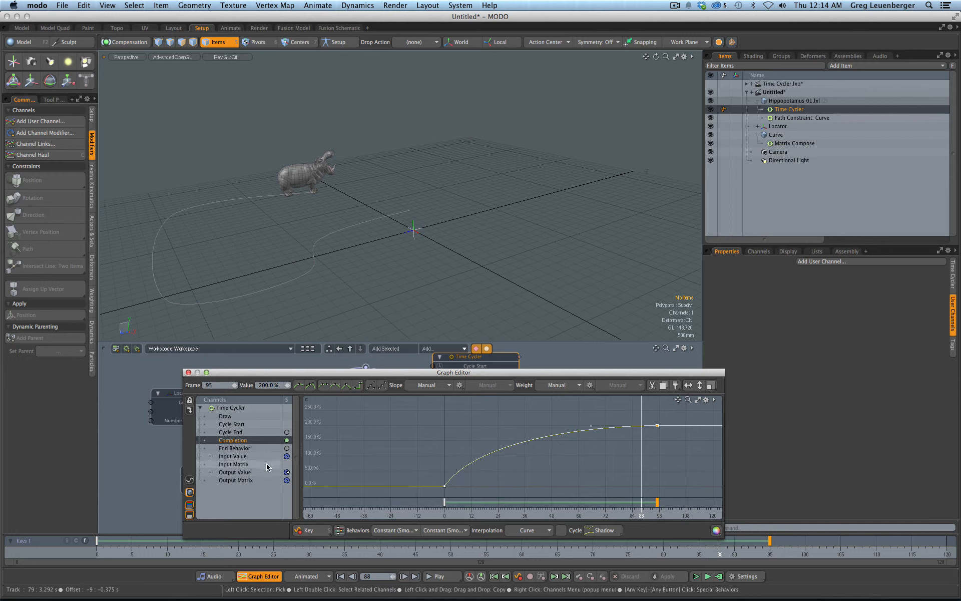
Step: Examine the Time Cycler's Input Value curve and the locator's Greg Channel curve in the Graph Editor
click(235, 456)
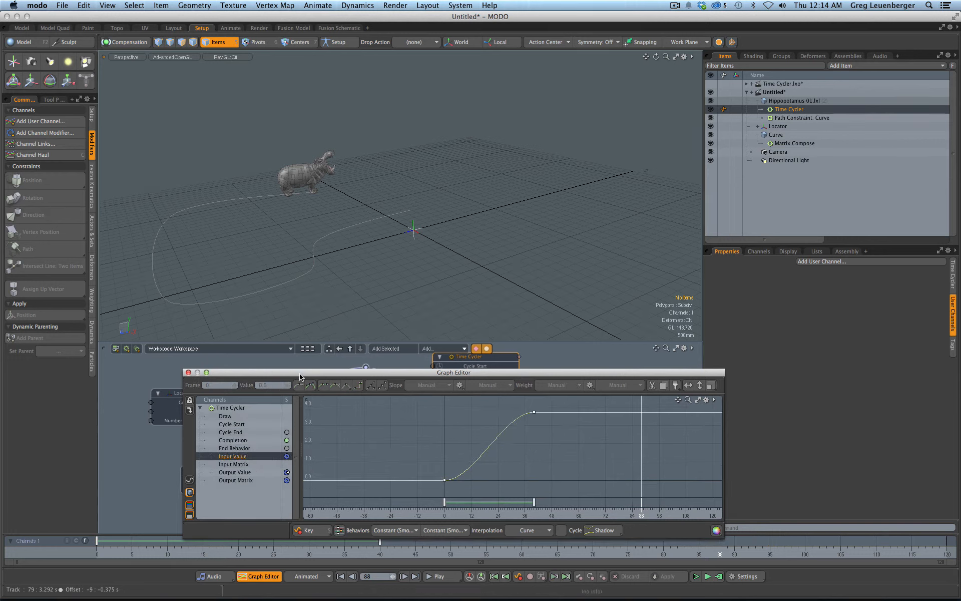
drag(274, 373, 279, 442)
click(199, 414)
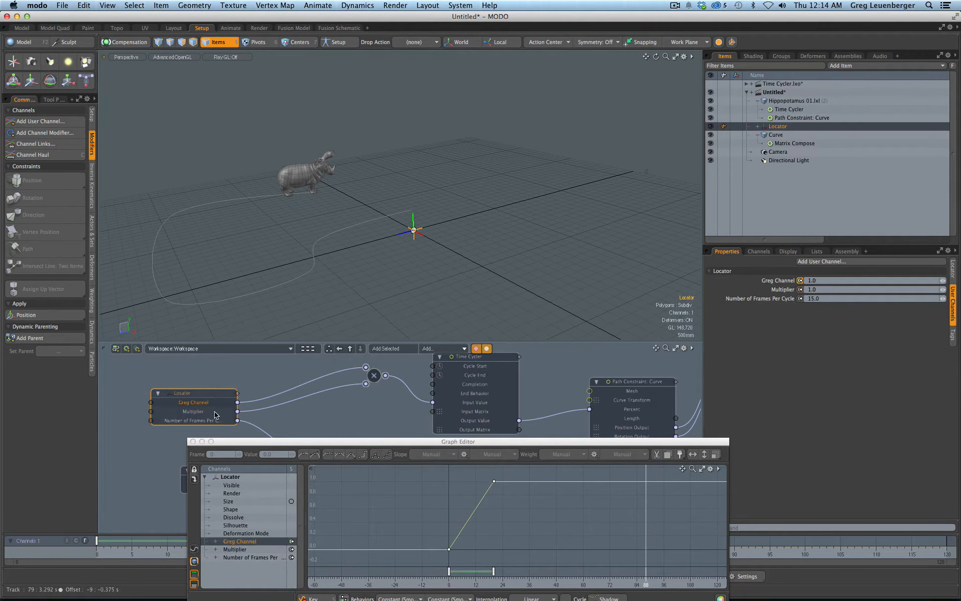
ctrl+alt+drag(510, 511, 560, 532)
alt+drag(462, 518, 533, 526)
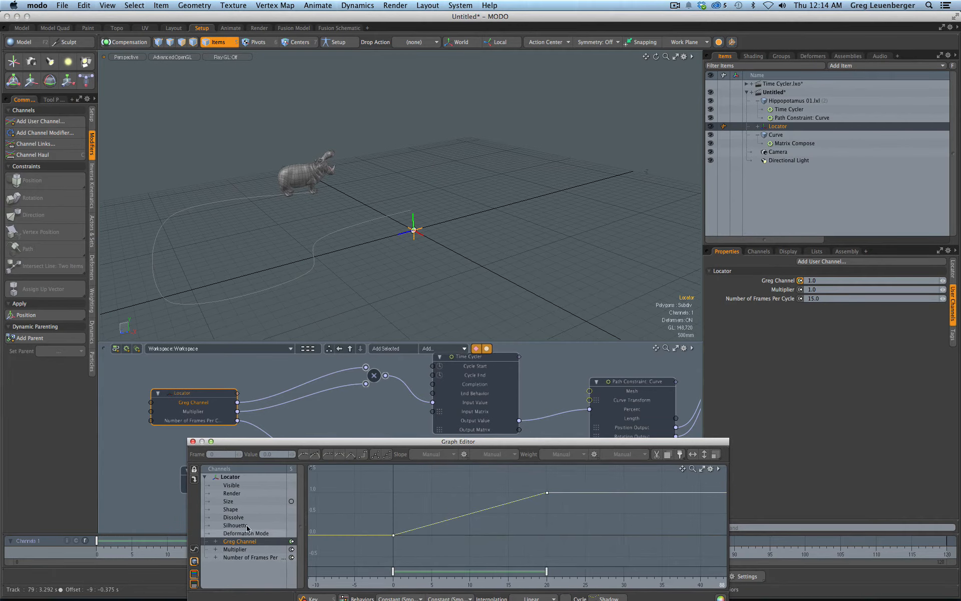
Step: Set the interpolation of both Time Cycler Completion keys to Linear, scrub to frame 131, and close the Graph Editor
click(477, 387)
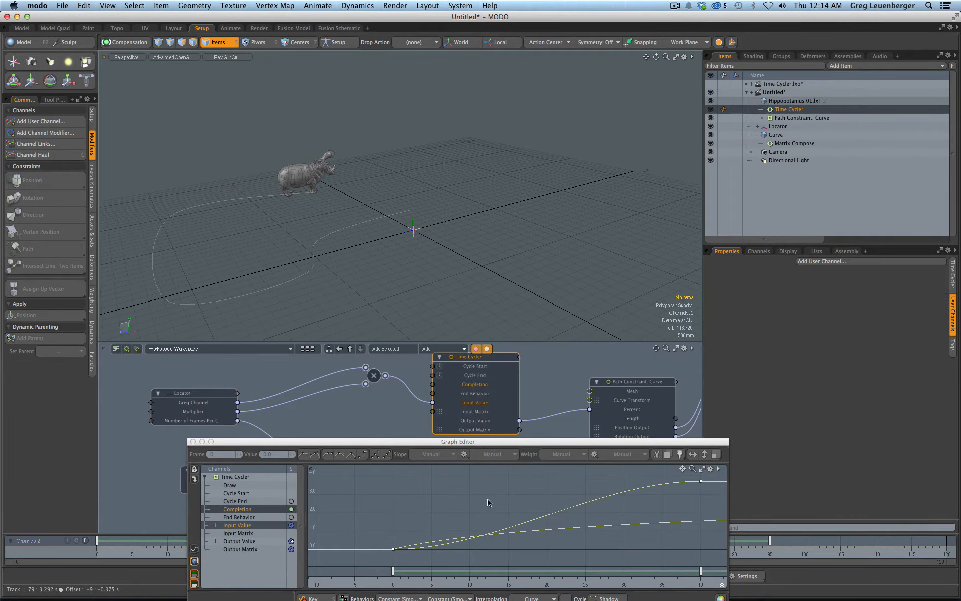
click(240, 511)
ctrl+alt+drag(509, 524, 406, 510)
alt+drag(581, 525, 481, 518)
ctrl+alt+drag(515, 530, 434, 521)
alt+drag(494, 524, 450, 520)
drag(373, 548, 600, 470)
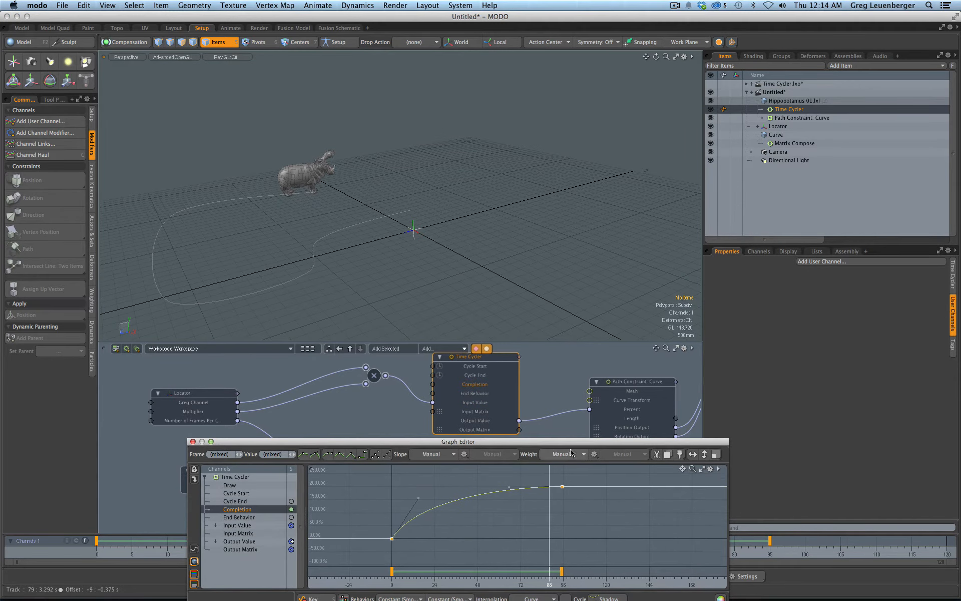
drag(565, 441, 531, 297)
click(499, 453)
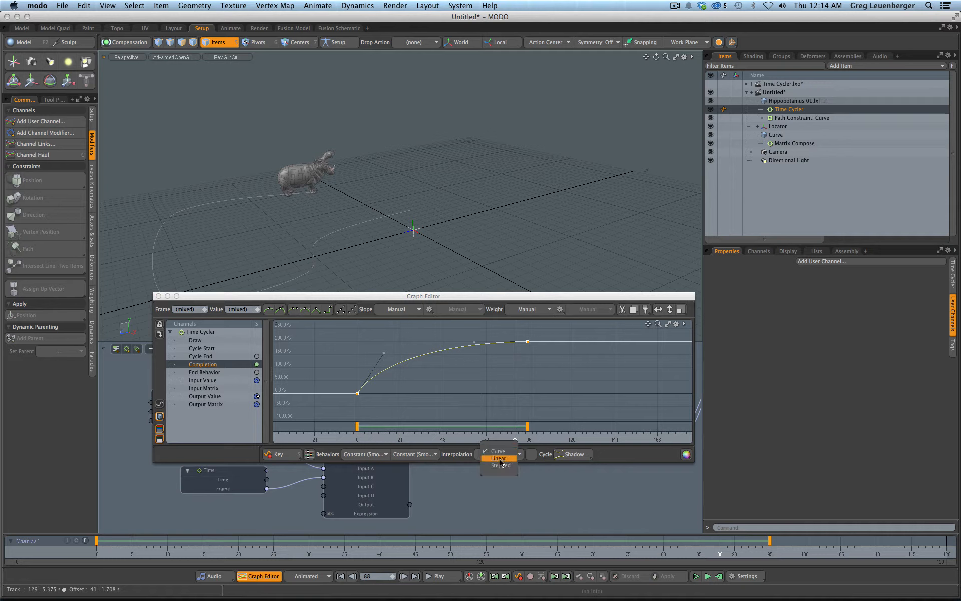
click(499, 458)
drag(368, 436, 591, 437)
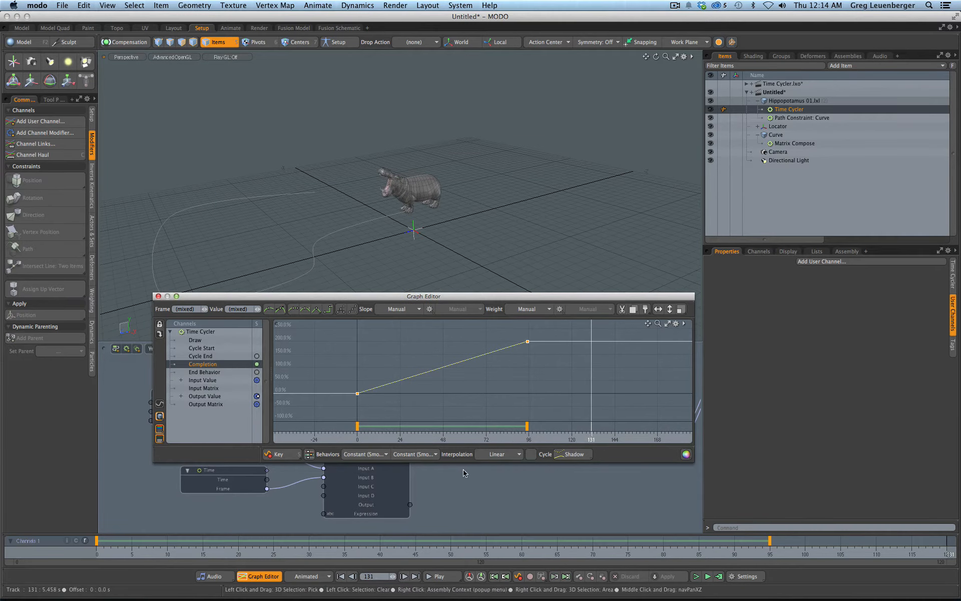
click(158, 296)
Step: Reposition the Time node slightly below its current place in the schematic
alt+shift+drag(494, 476, 432, 497)
scroll(456, 496, down, 2)
scroll(453, 506, down, 3)
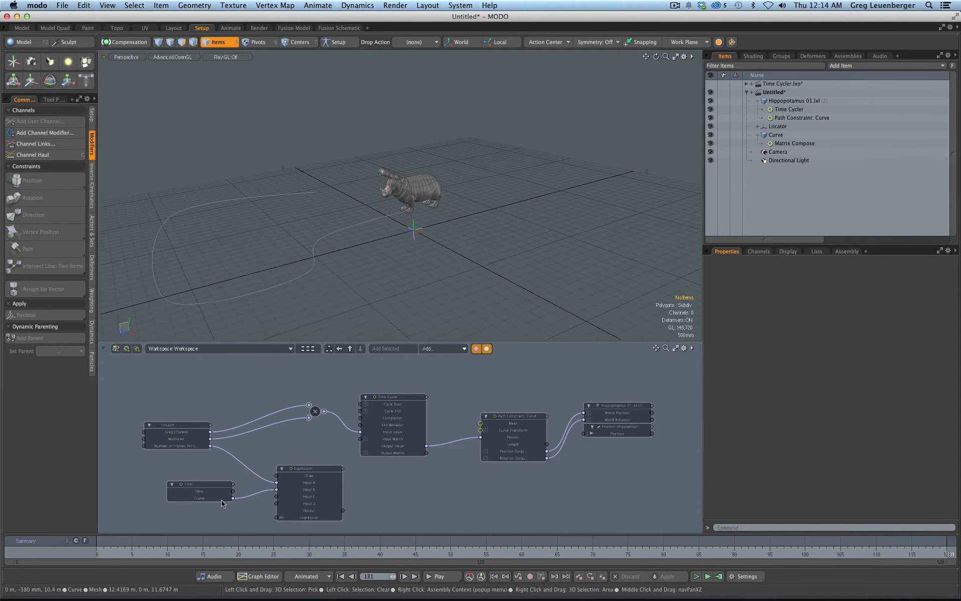
drag(223, 502, 220, 505)
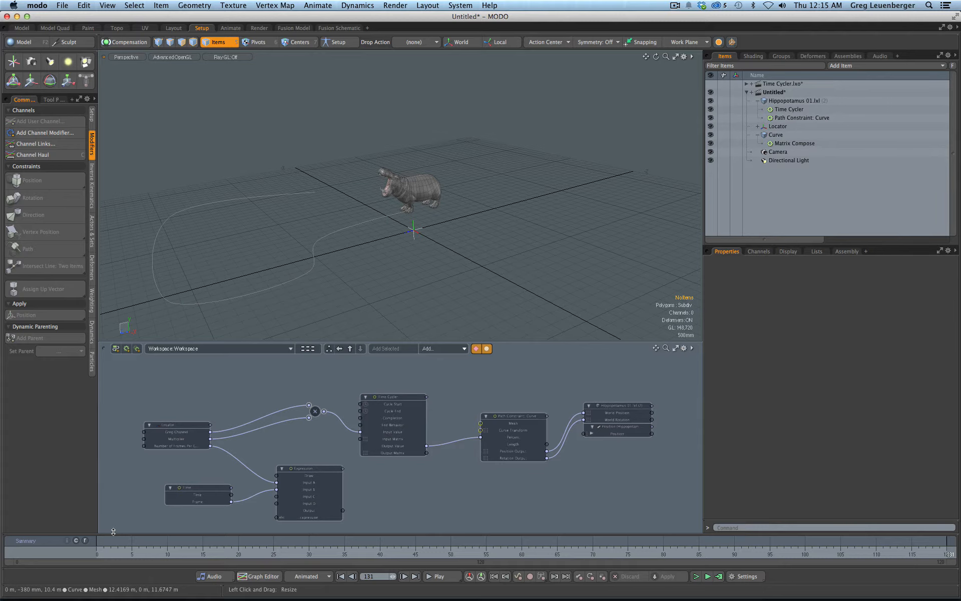
Step: Make Time Cycler.lxo the active scene, scrub to frame 50 to examine the hatch animation, and return to frame 0
click(781, 84)
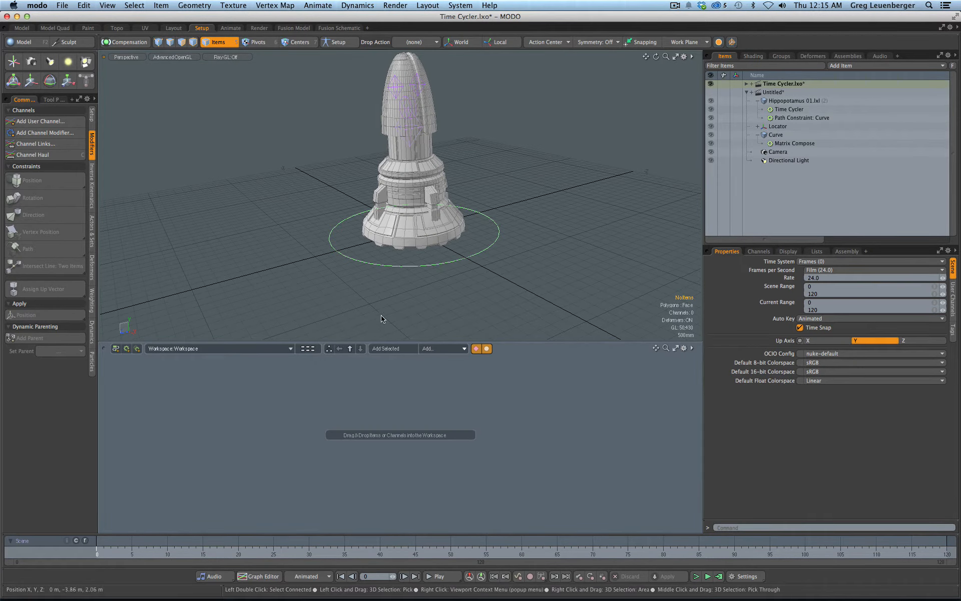
ctrl+alt+drag(412, 281, 396, 295)
ctrl+alt+drag(413, 250, 433, 246)
alt+drag(468, 279, 243, 255)
drag(110, 545, 358, 544)
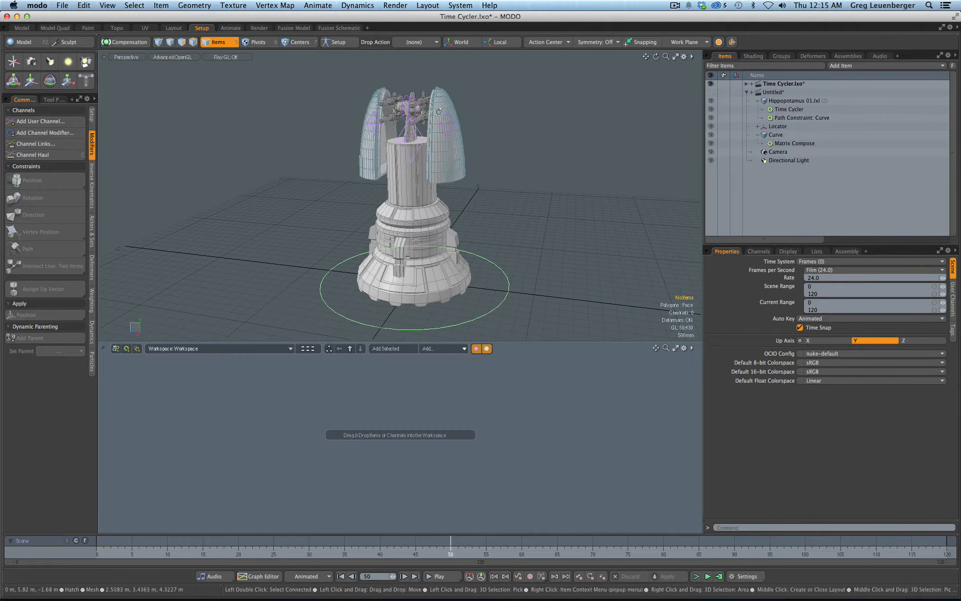
ctrl+alt+drag(454, 159, 383, 133)
mouse_move(140, 546)
mouse_down()
mouse_move(111, 546)
mouse_move(301, 545)
mouse_move(97, 546)
mouse_up()
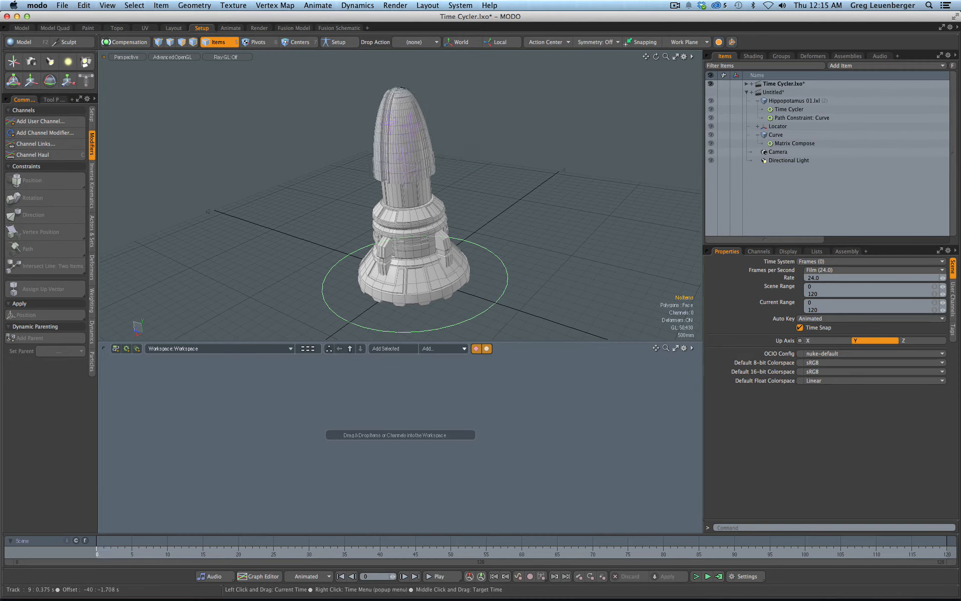
alt+drag(442, 240, 422, 232)
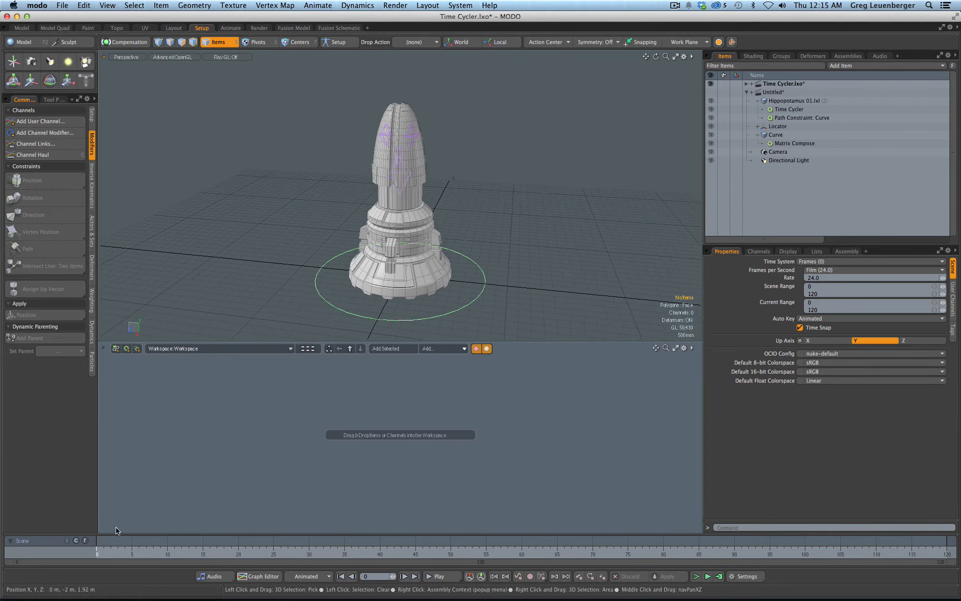
mouse_move(97, 545)
mouse_down()
mouse_move(380, 546)
mouse_move(96, 545)
mouse_up()
Step: Select Hatch Transform Left, examine its position curves in the Graph Editor, and return to frame 0
click(387, 137)
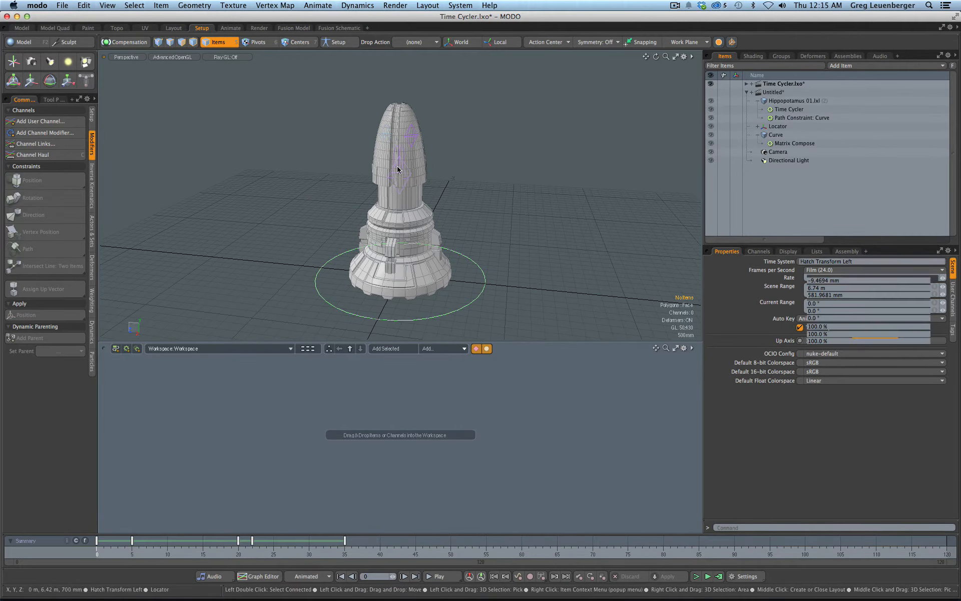
key(F6)
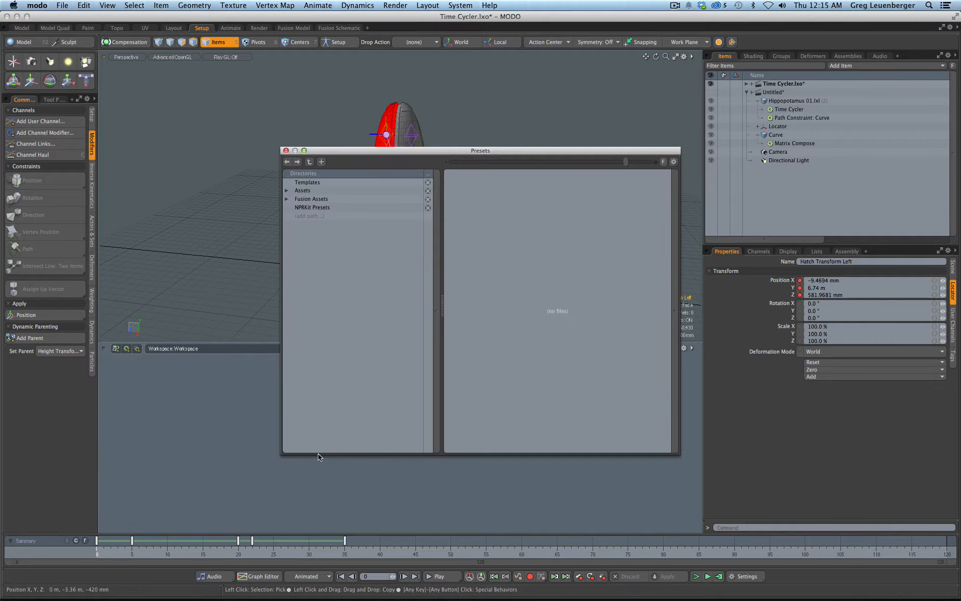
key(F6)
key(F7)
mouse_move(510, 401)
ctrl+alt+mouse_down()
mouse_move(437, 356)
mouse_move(425, 420)
mouse_move(349, 435)
mouse_move(451, 435)
mouse_move(347, 434)
ctrl+alt+mouse_up()
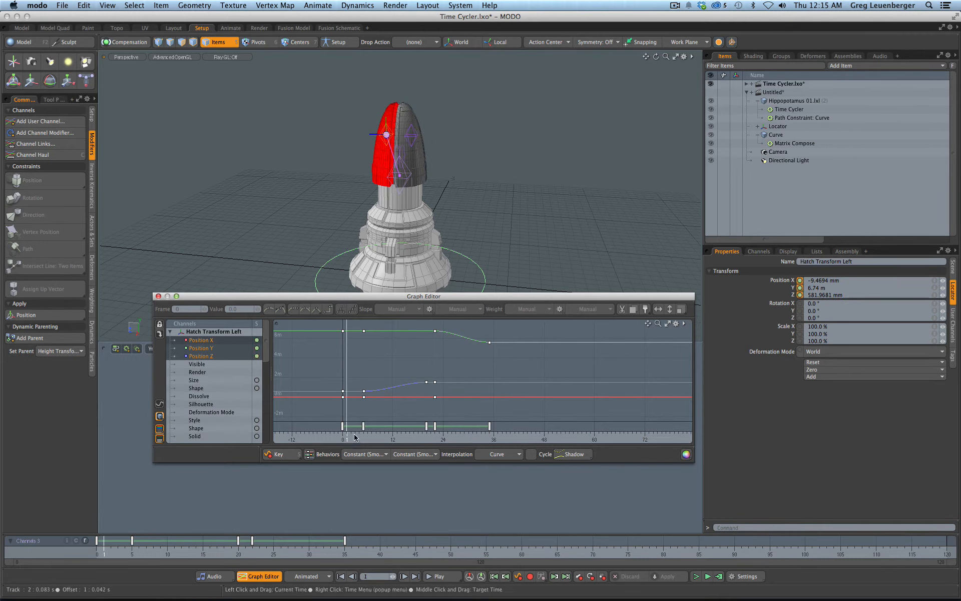
click(158, 296)
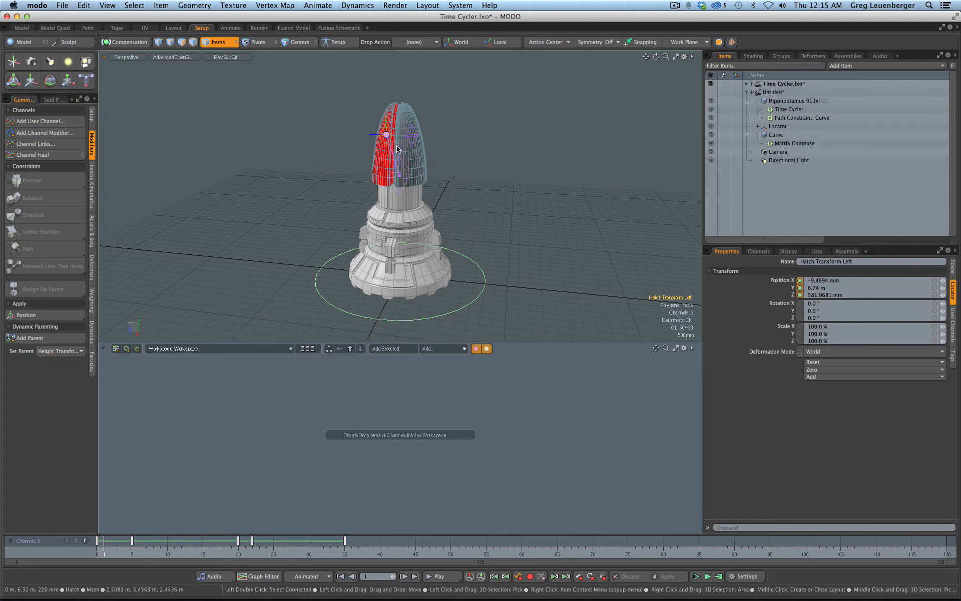
drag(107, 550, 99, 550)
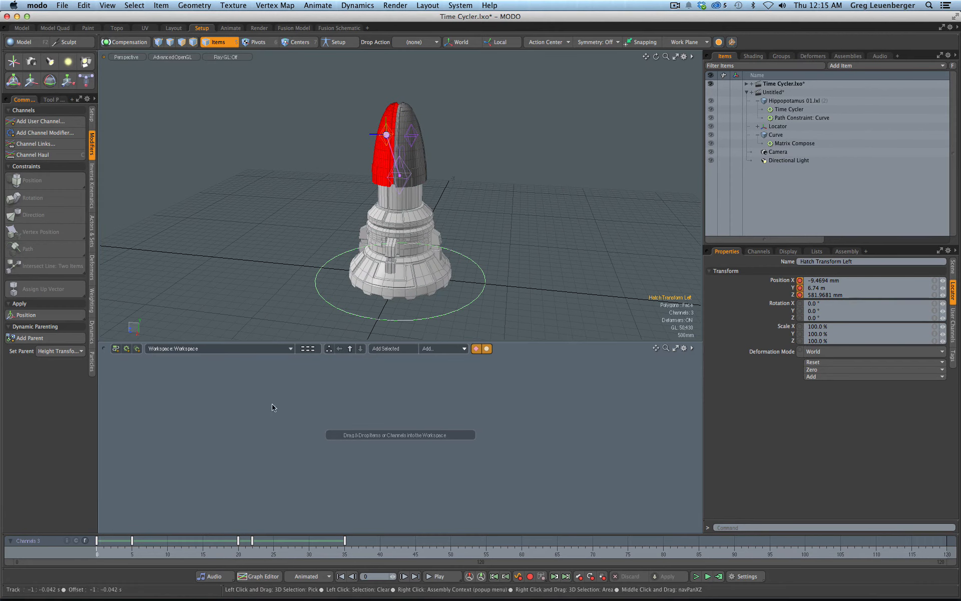
Step: Add a Time Cycler channel modifier to the empty schematic workspace
click(436, 350)
mouse_move(436, 350)
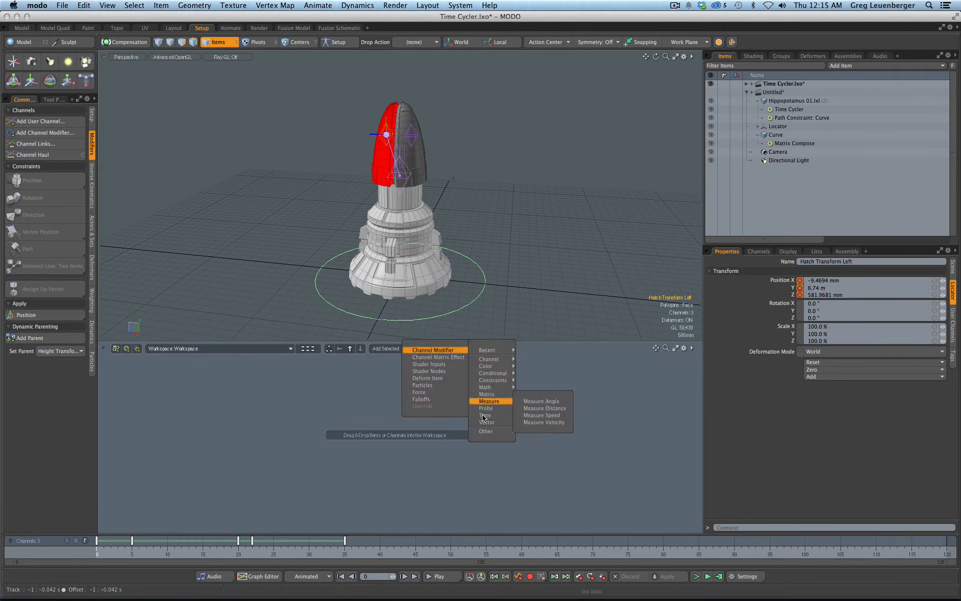
mouse_move(484, 417)
click(535, 423)
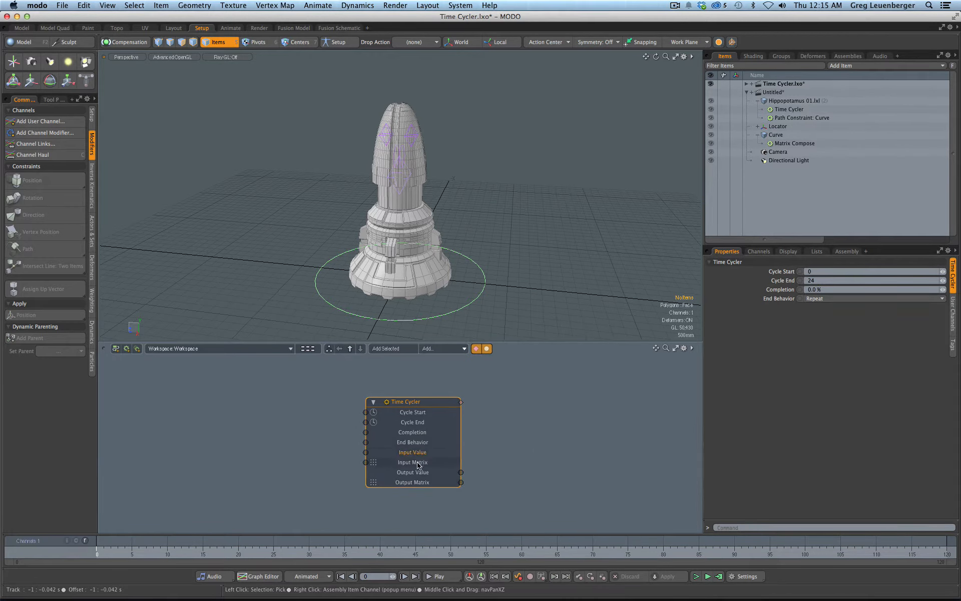
scroll(416, 454, up, 3)
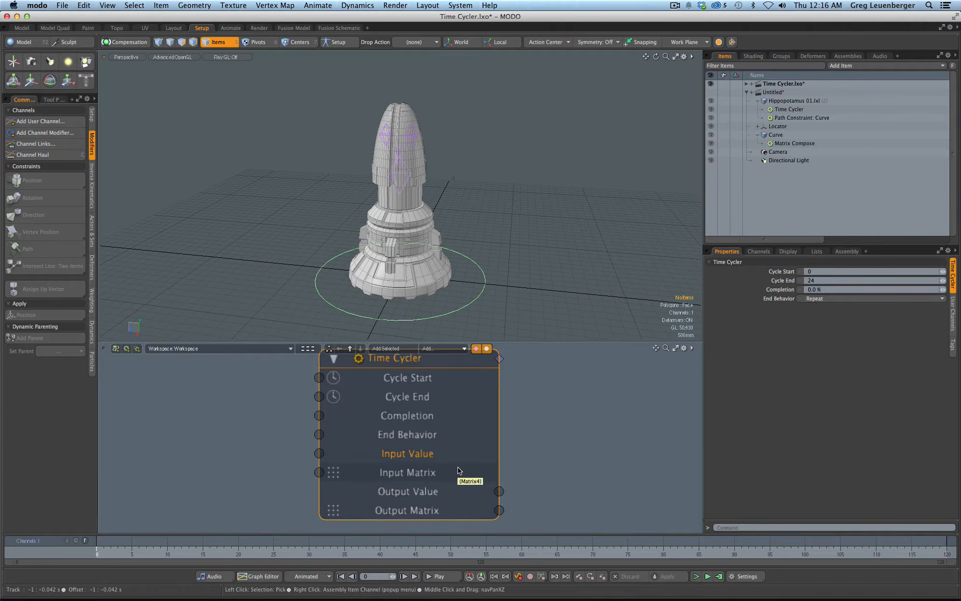
ctrl+alt+drag(449, 452, 443, 455)
alt+drag(443, 455, 475, 460)
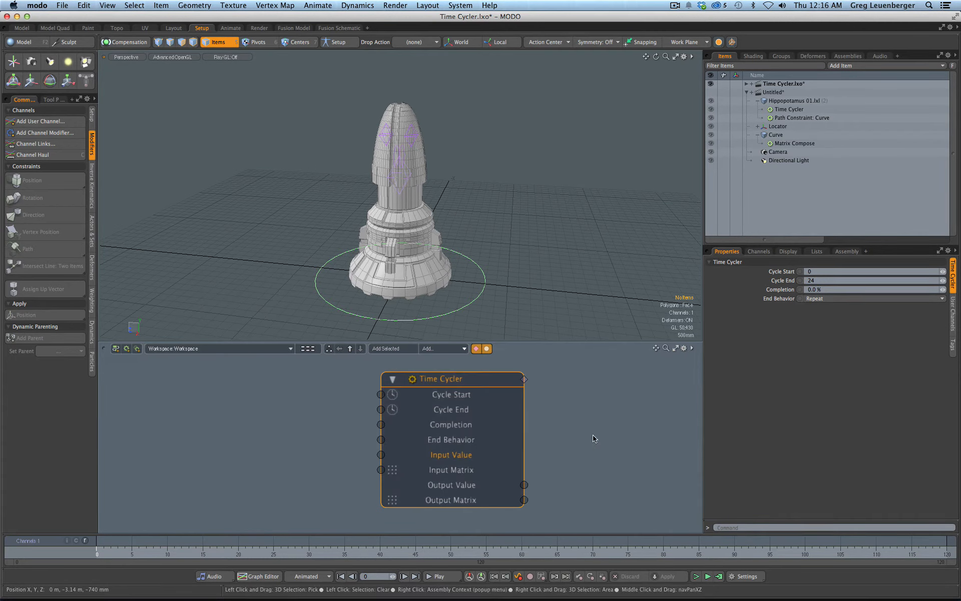
Step: Select Hatch Transform Left and examine its position curves and the Time Cycler's Input Value and Input Matrix channels in the Graph Editor
alt+drag(358, 186, 386, 171)
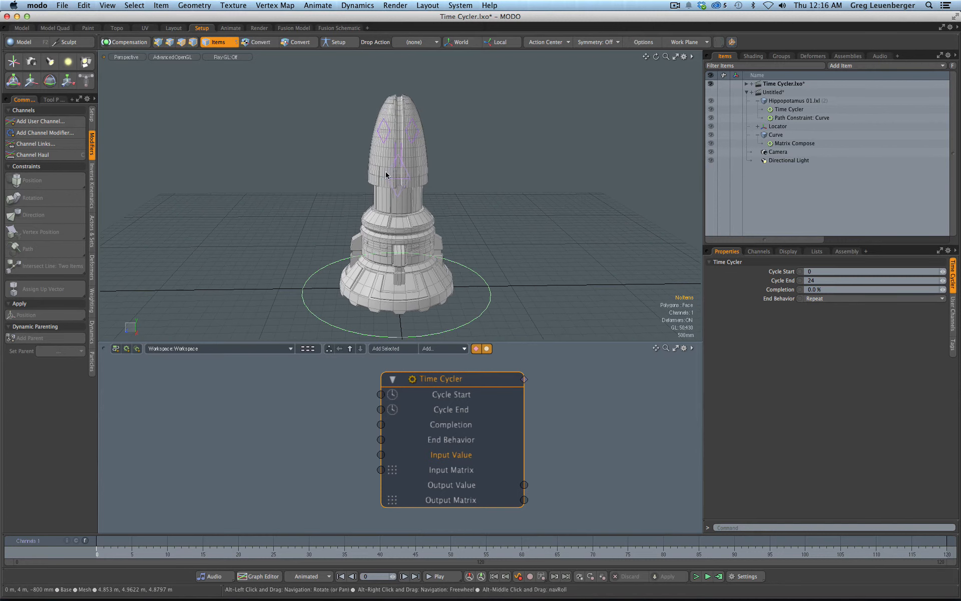
click(383, 146)
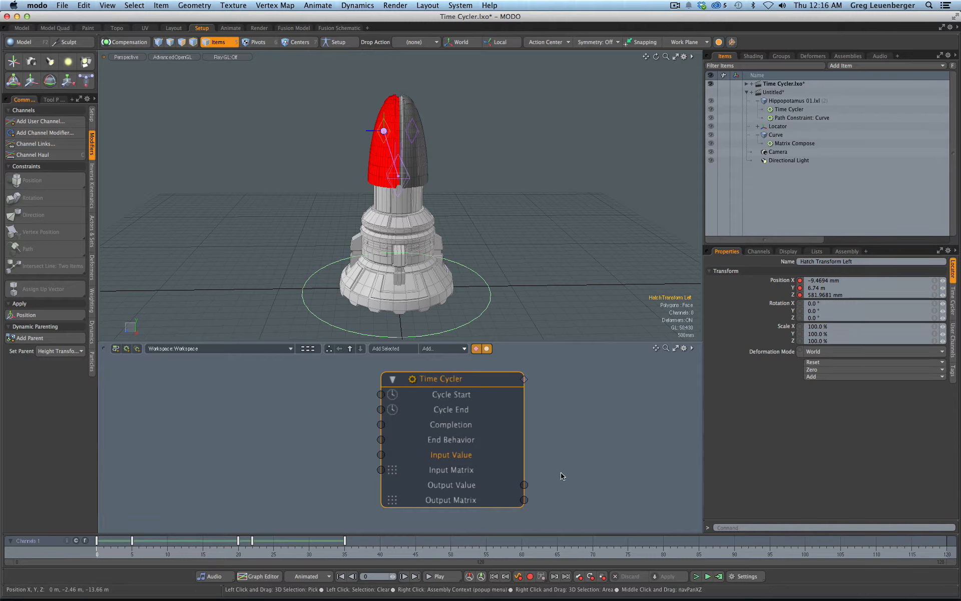
double_click(458, 455)
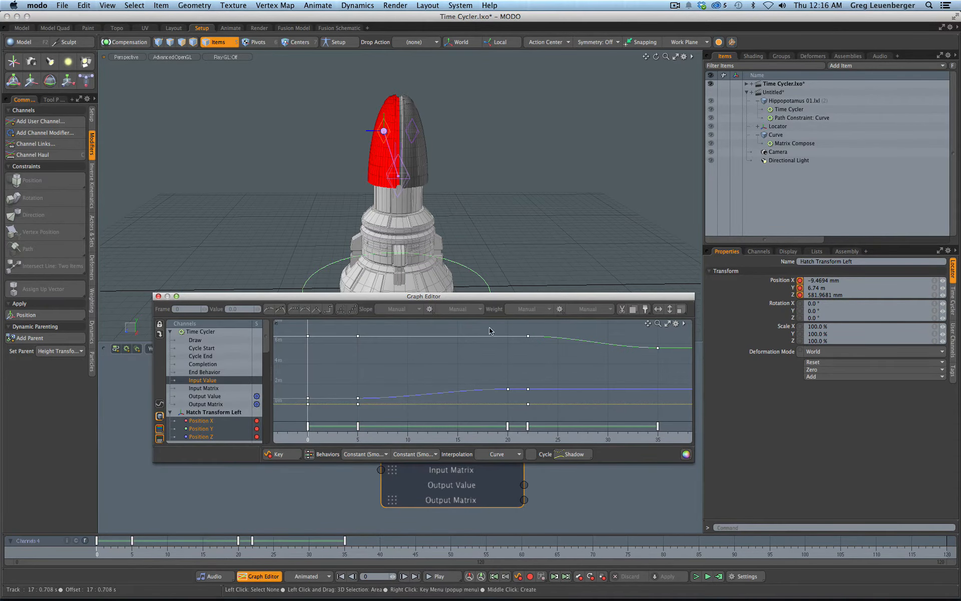
click(202, 380)
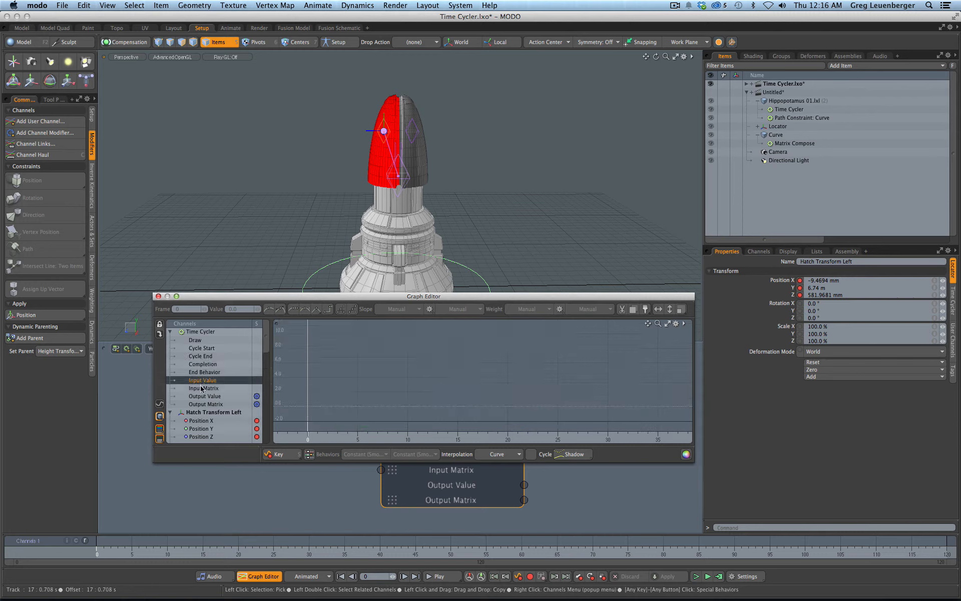
click(206, 388)
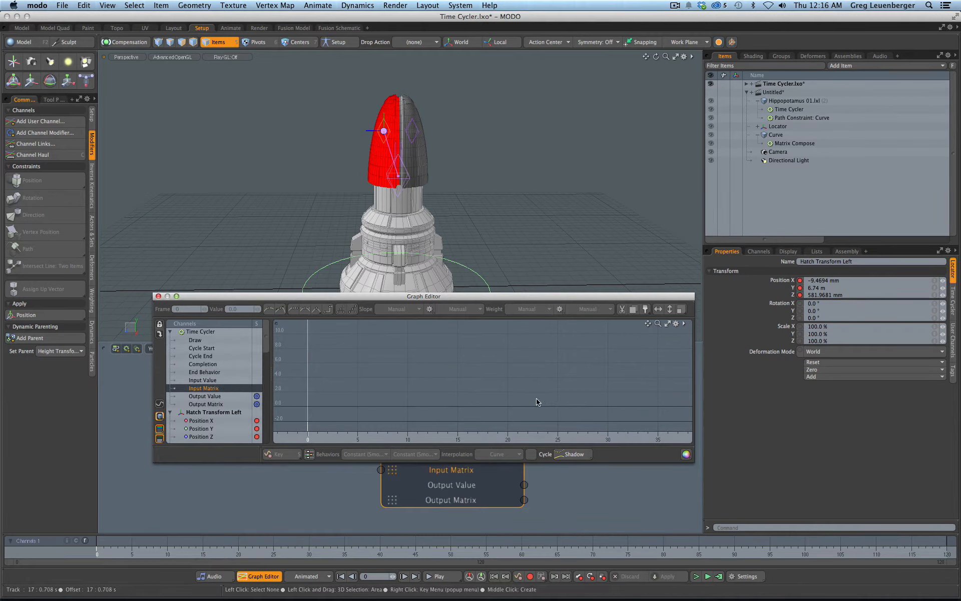
click(159, 296)
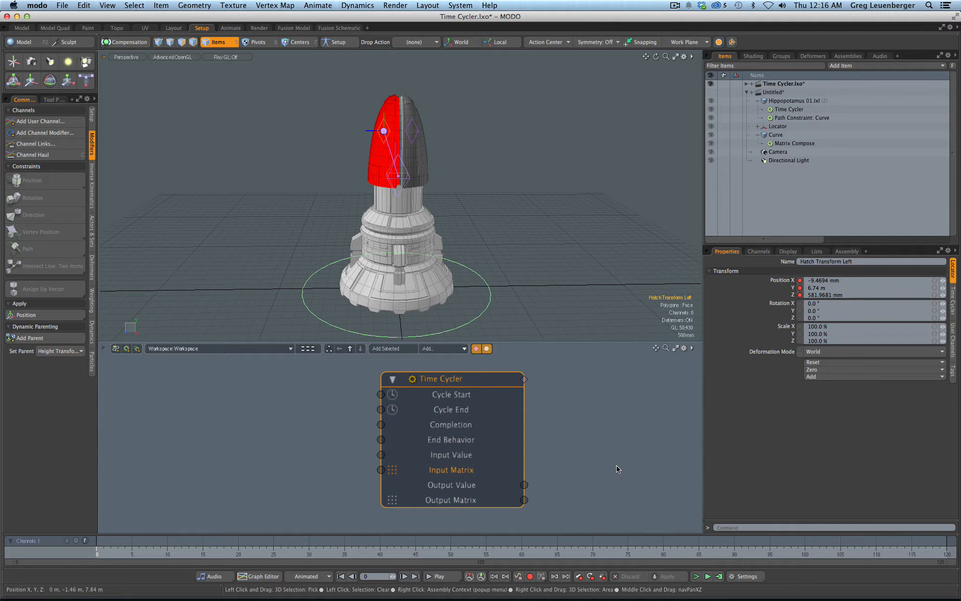
Step: Switch the model viewport to the Right view and scrub to frame 35 to examine the hatch motion
alt+shift+drag(484, 212, 443, 184)
key(ctrl+space)
alt+shift+drag(508, 267, 497, 272)
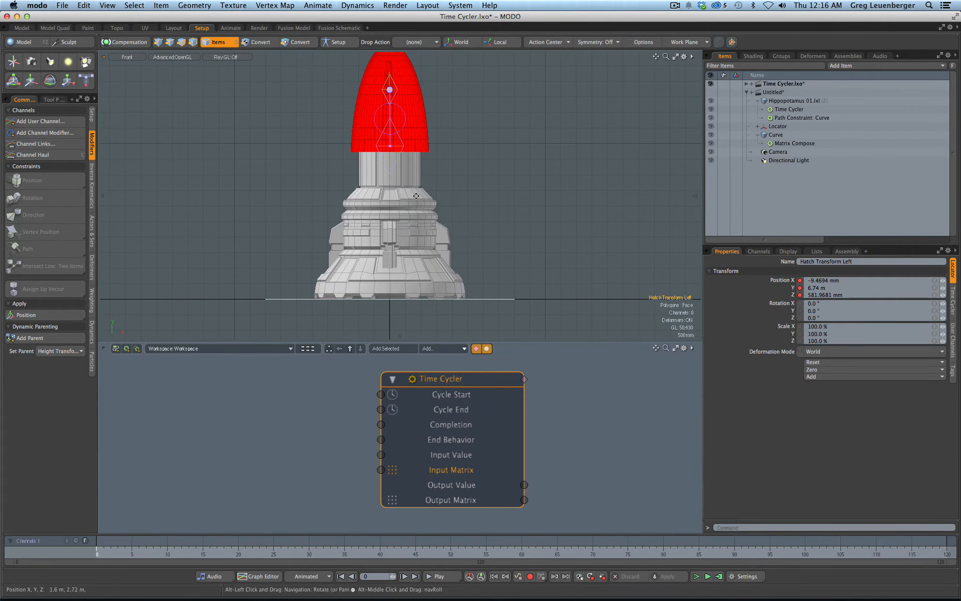
key(KP_3)
alt+shift+drag(390, 150, 442, 192)
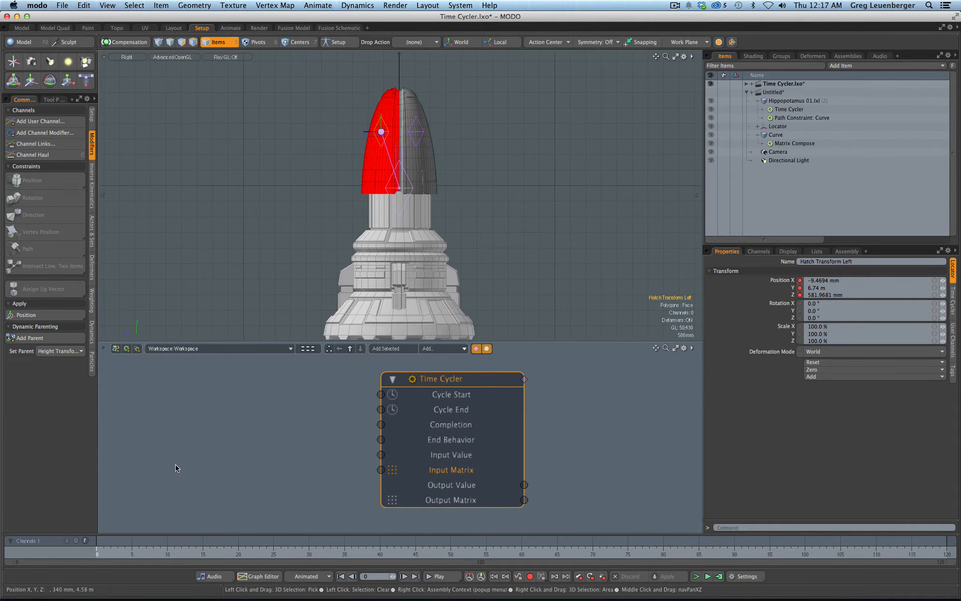
drag(106, 548, 344, 548)
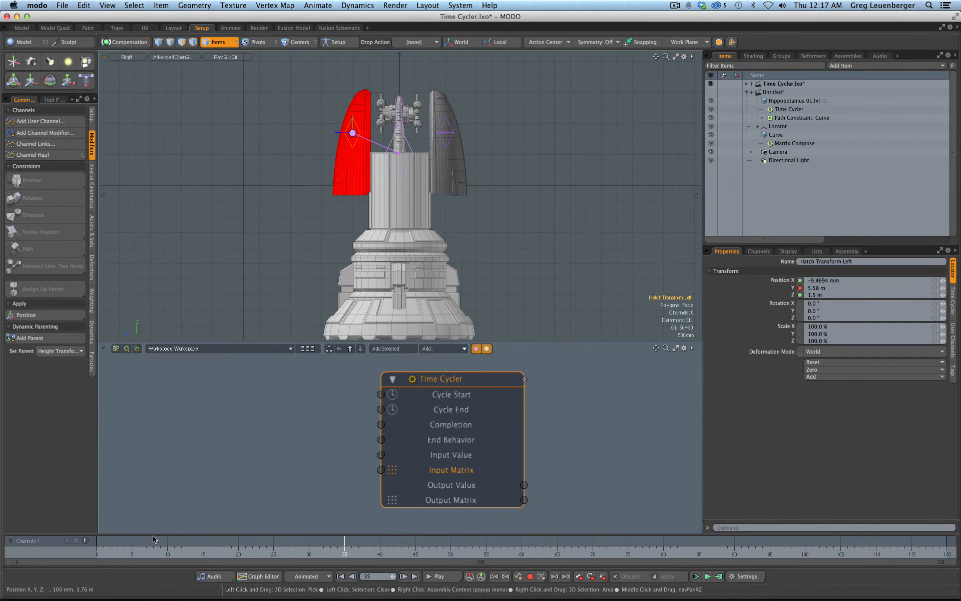
Step: Show Hatch Transform Left's position curves in the Graph Editor, scrub over the first frames, and return to frame 0
key(F6)
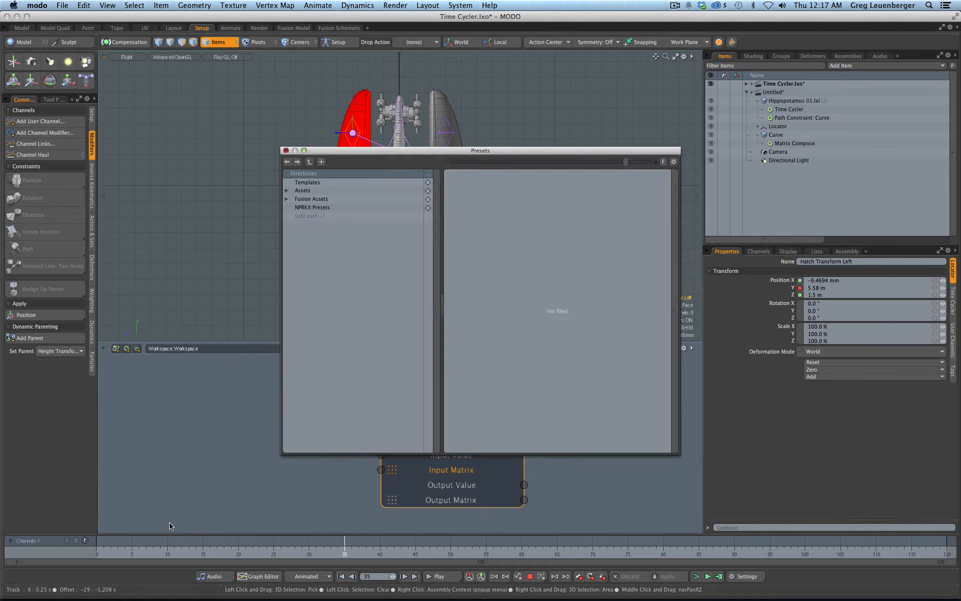
key(F6)
key(F7)
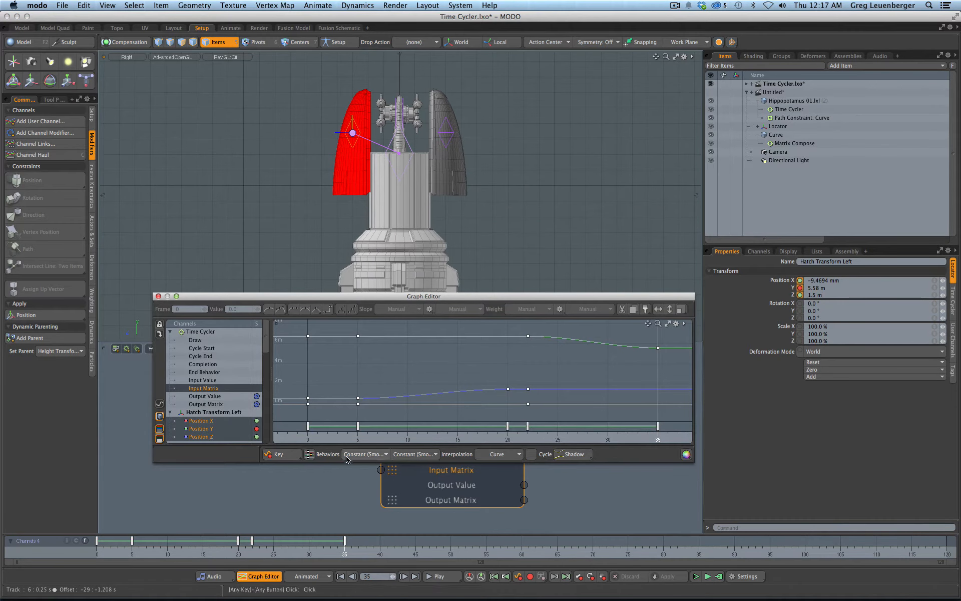
click(104, 549)
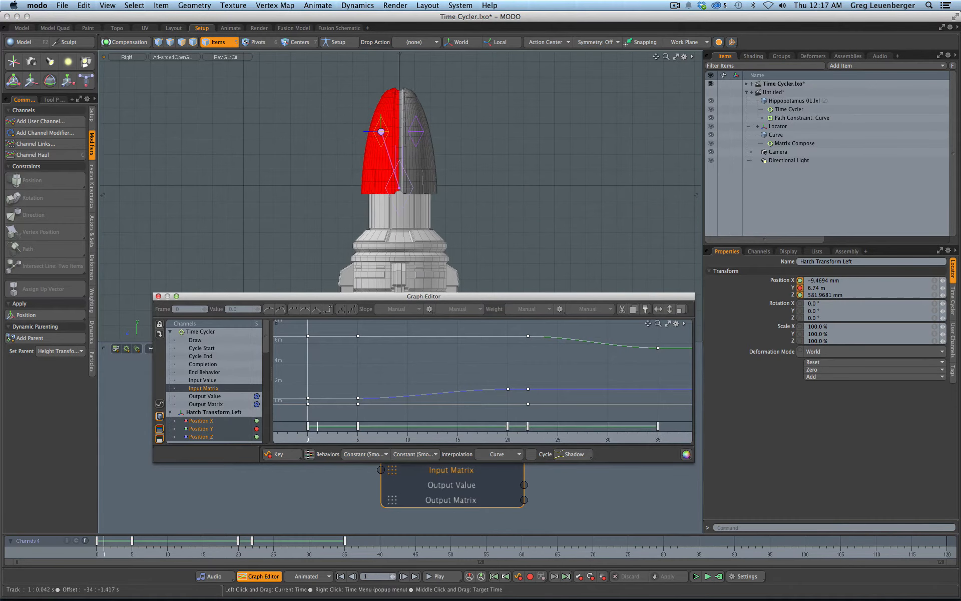
mouse_move(97, 550)
mouse_down()
mouse_move(308, 549)
mouse_move(111, 549)
mouse_up()
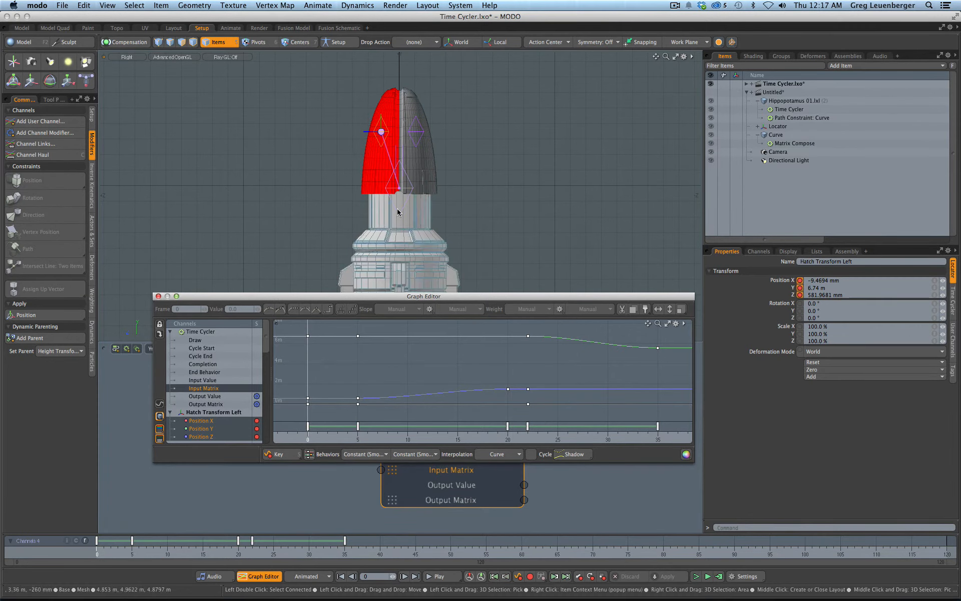
Step: Move the Graph Editor clear of the schematic's Time Cycler node and undo the last two selection changes
drag(517, 298, 507, 152)
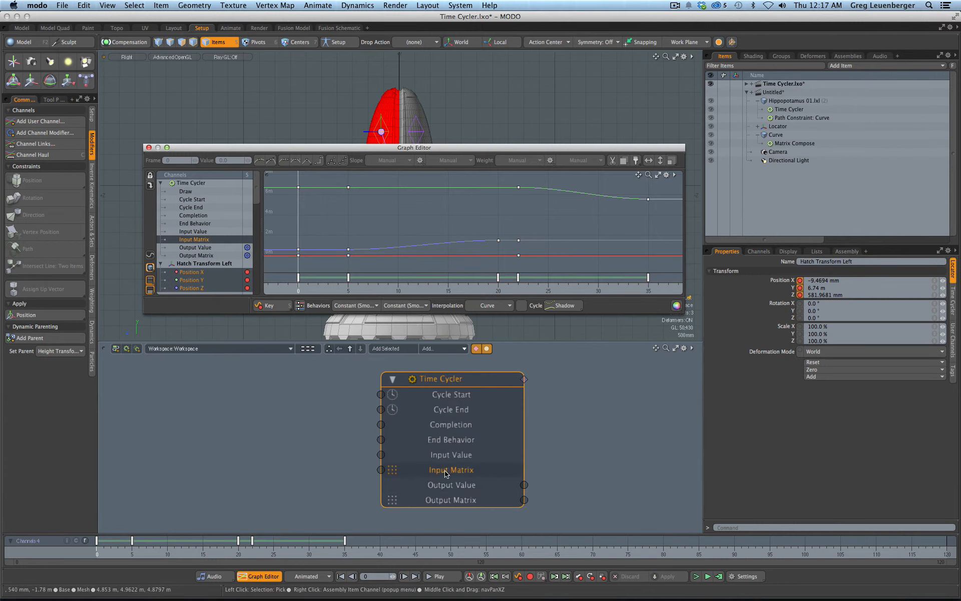
key(super+z)
key(super+z)
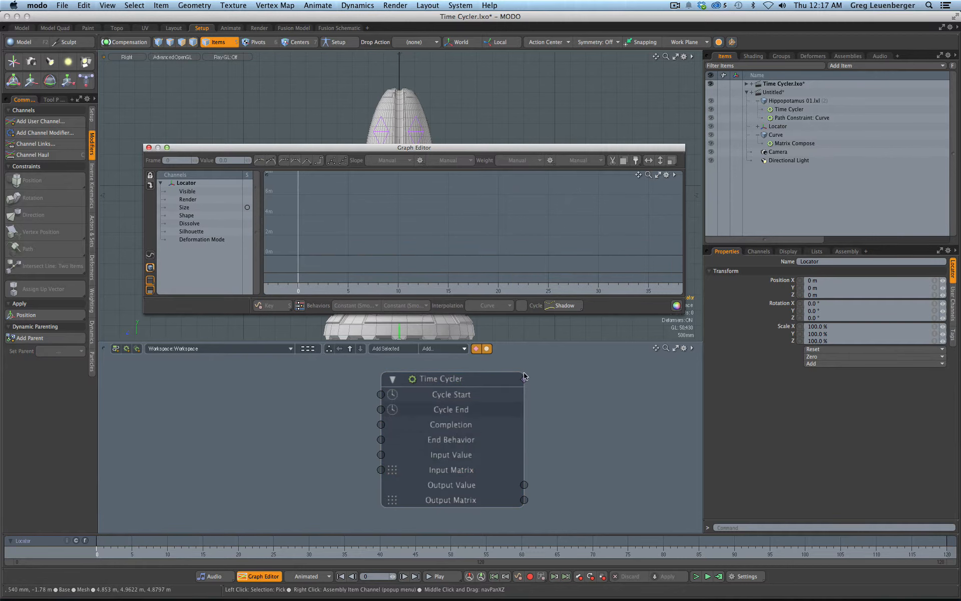
Step: Rename the new Locator item in the Time Cycler scene as Hatch Transform Left TC
click(746, 92)
click(746, 83)
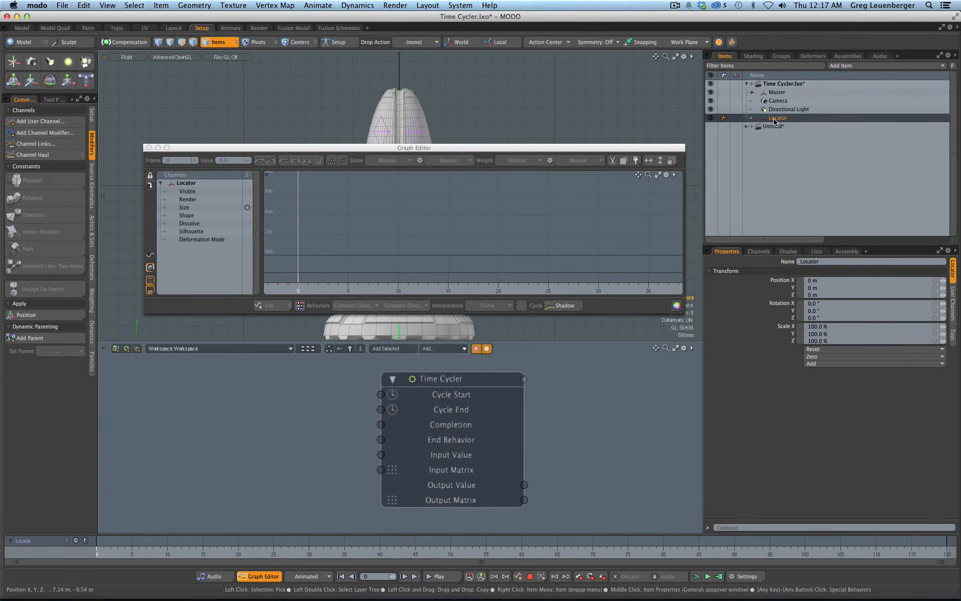
drag(406, 148, 383, 433)
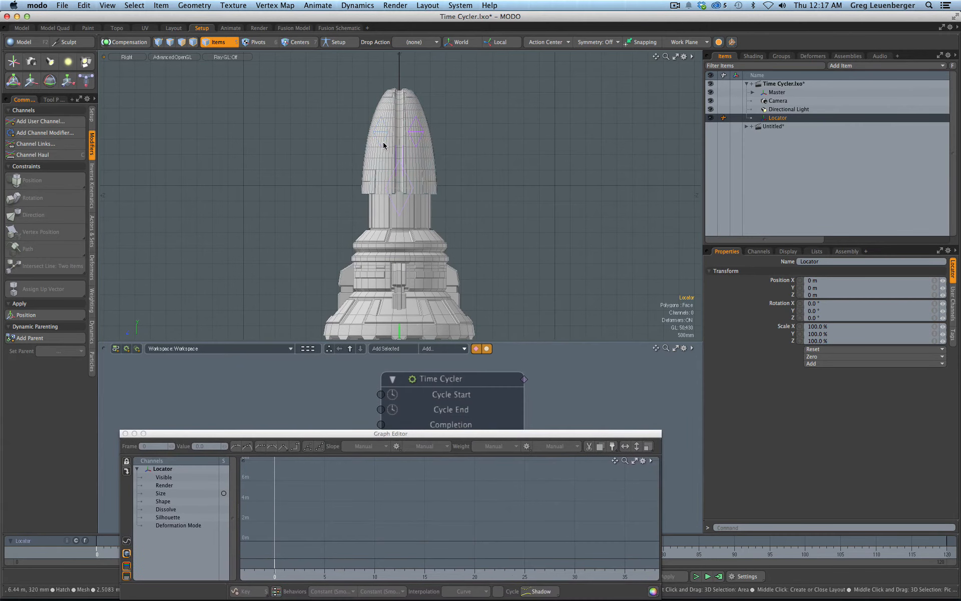
click(384, 145)
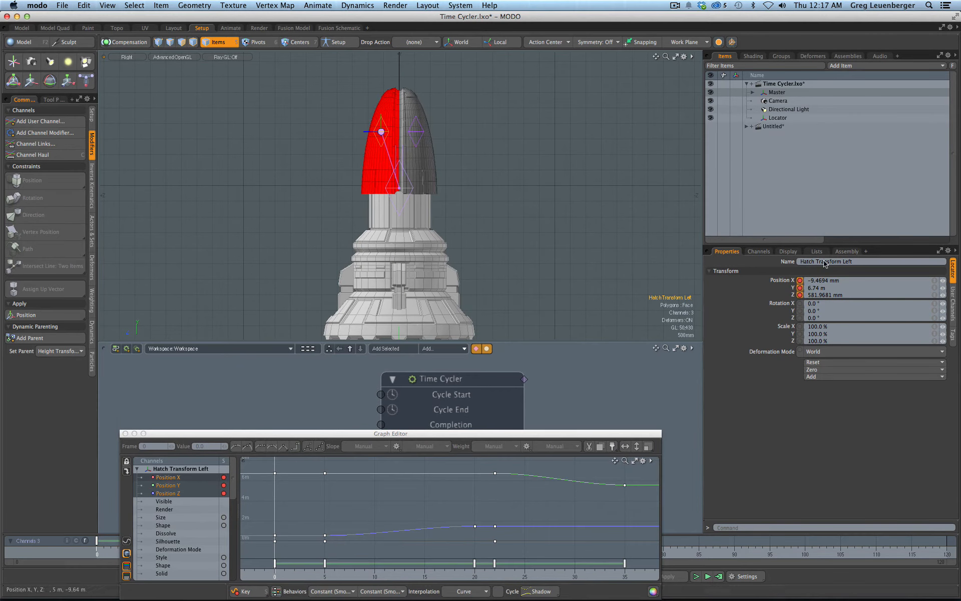
click(772, 118)
double_click(777, 120)
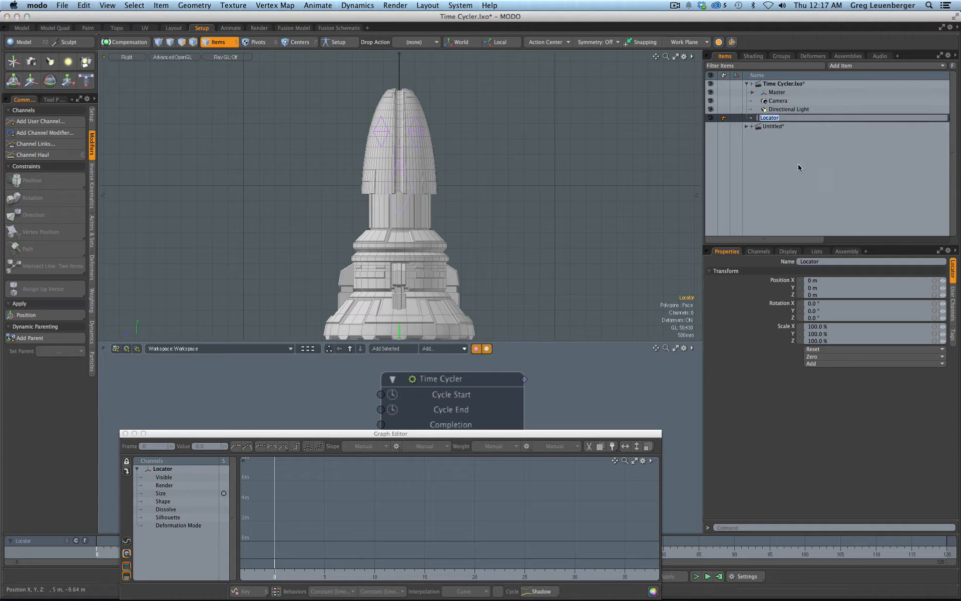
click(827, 262)
text(Hatch)
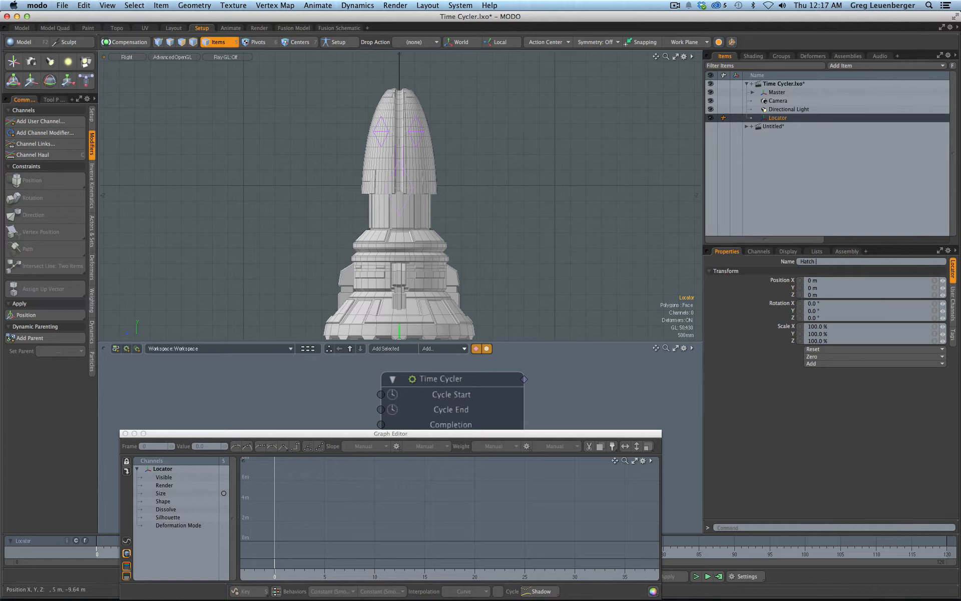
text( Transform L)
key(BackSpace)
text(L)
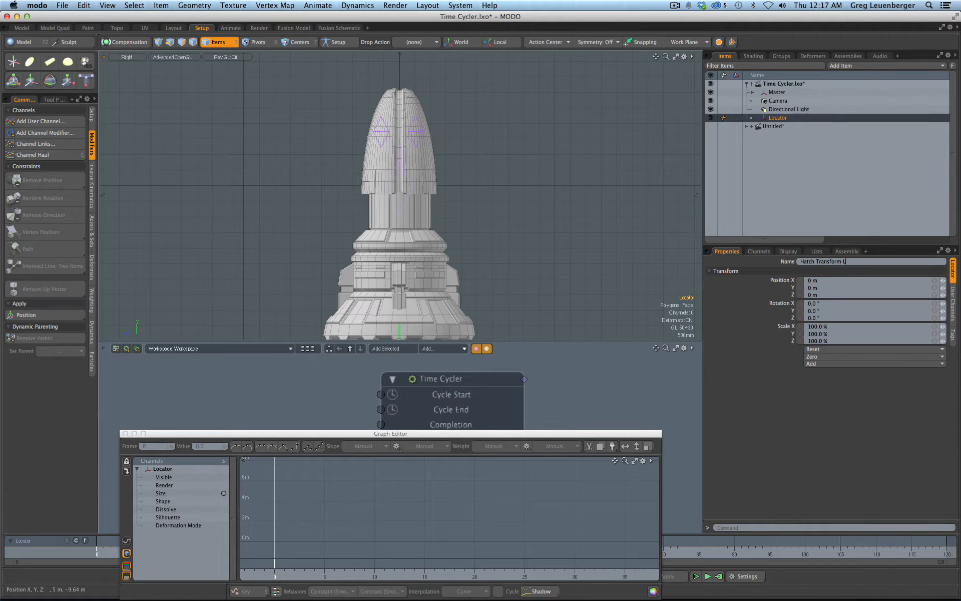
text(eft TC)
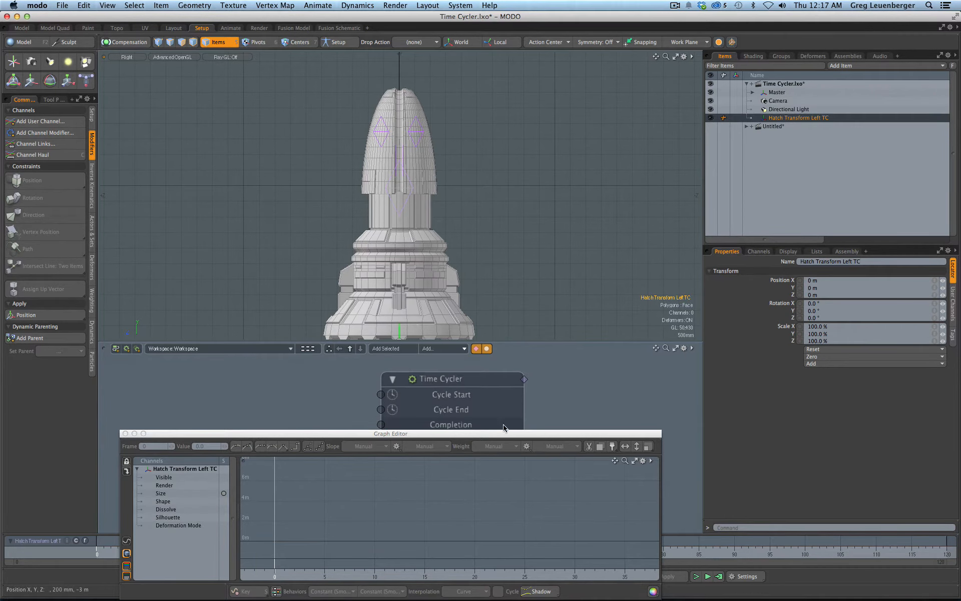
Step: Close the Graph Editor and add the Hatch Transform Left TC locator to the schematic beside the Time Cycler node
drag(503, 433, 514, 138)
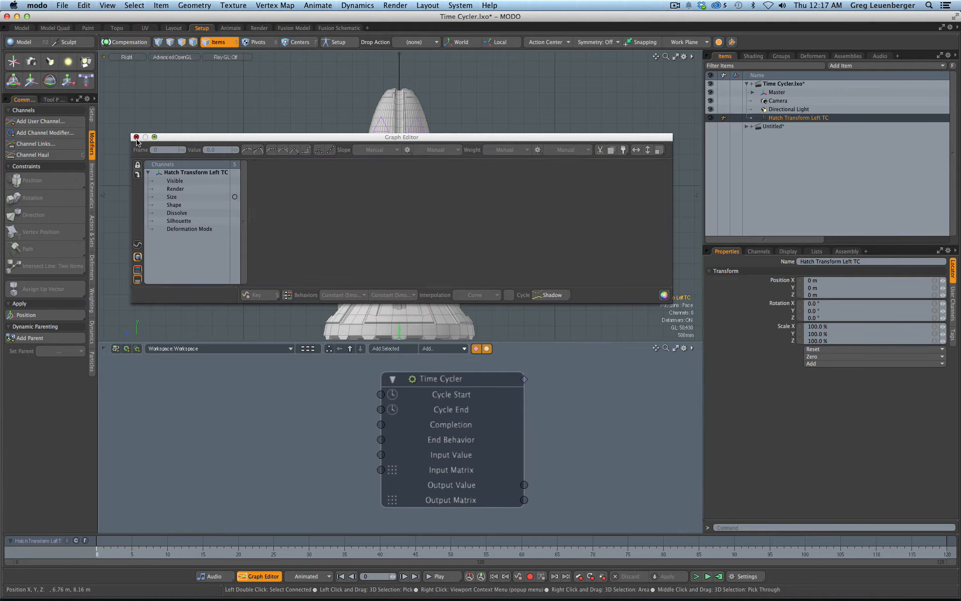
click(136, 137)
mouse_move(798, 117)
mouse_down()
mouse_move(263, 439)
mouse_move(206, 423)
mouse_up()
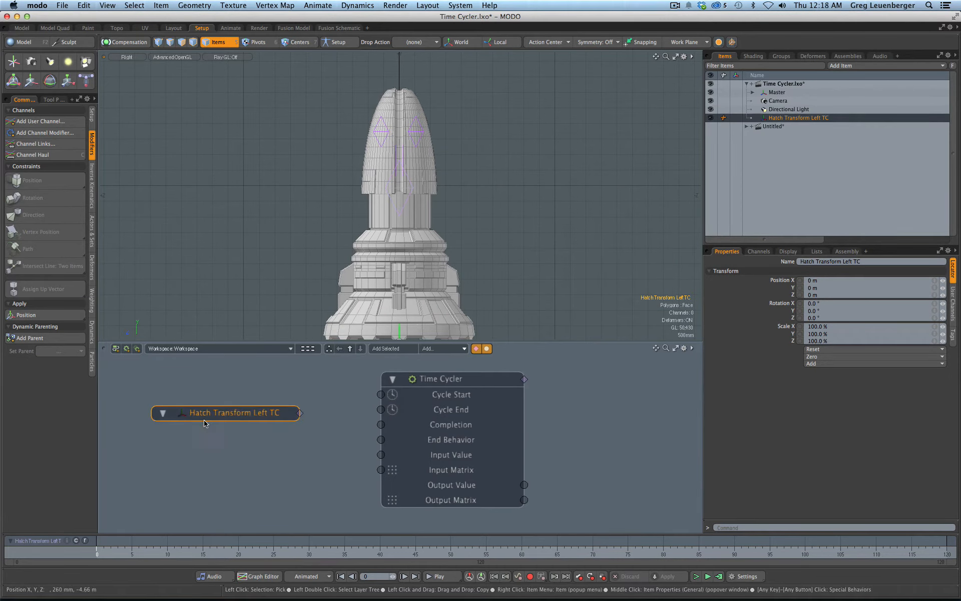
mouse_move(266, 423)
alt+mouse_down()
mouse_move(388, 414)
mouse_move(291, 410)
alt+mouse_up()
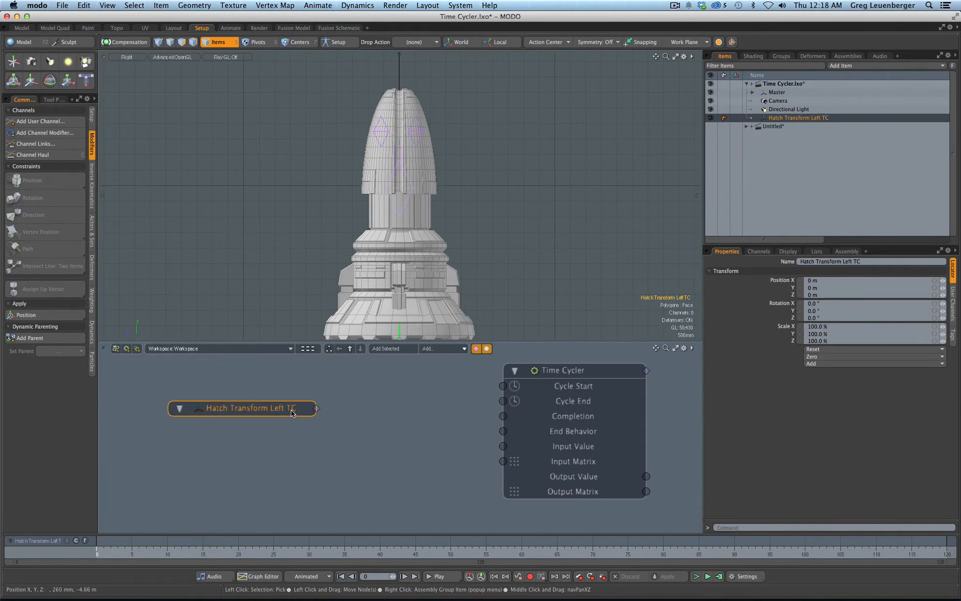
Step: Select Hatch Transform Left together with Hatch Transform Left TC and open the Graph Editor to show their channels
click(753, 93)
ctrl+click(788, 119)
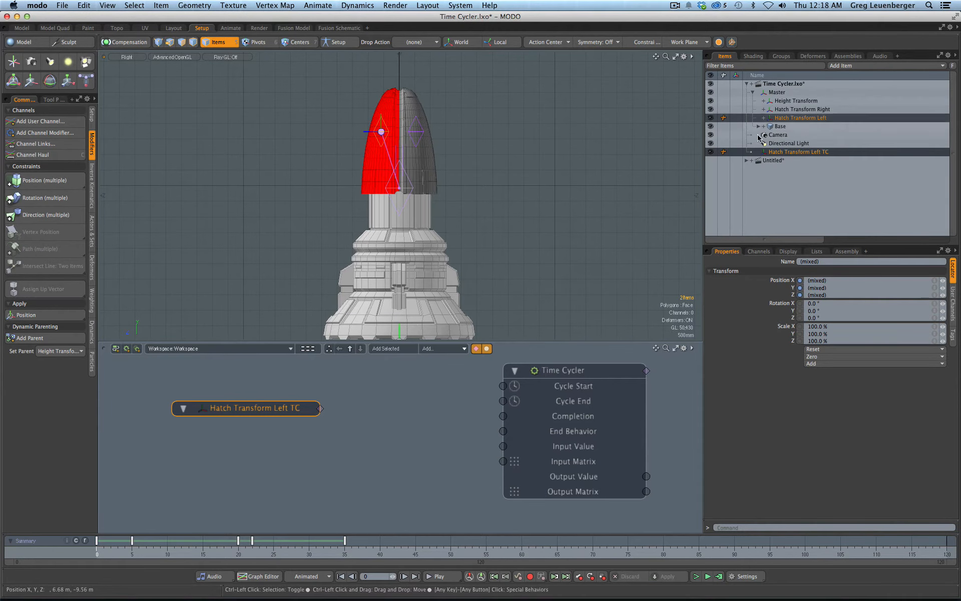
key(F12)
ctrl+alt+drag(475, 232, 345, 271)
alt+drag(345, 270, 278, 260)
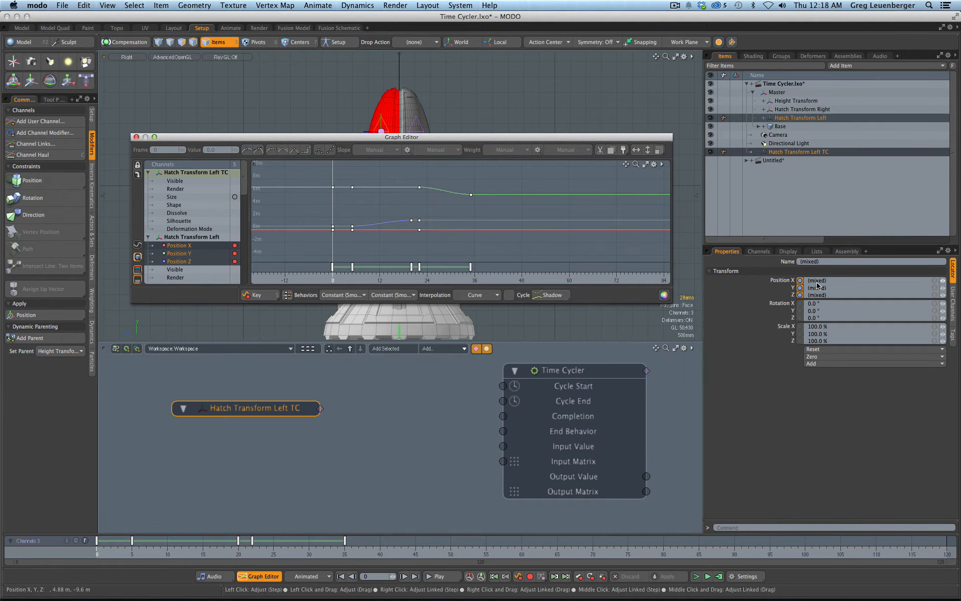
Step: Add position channels to the Hatch Transform Left TC locator
click(315, 418)
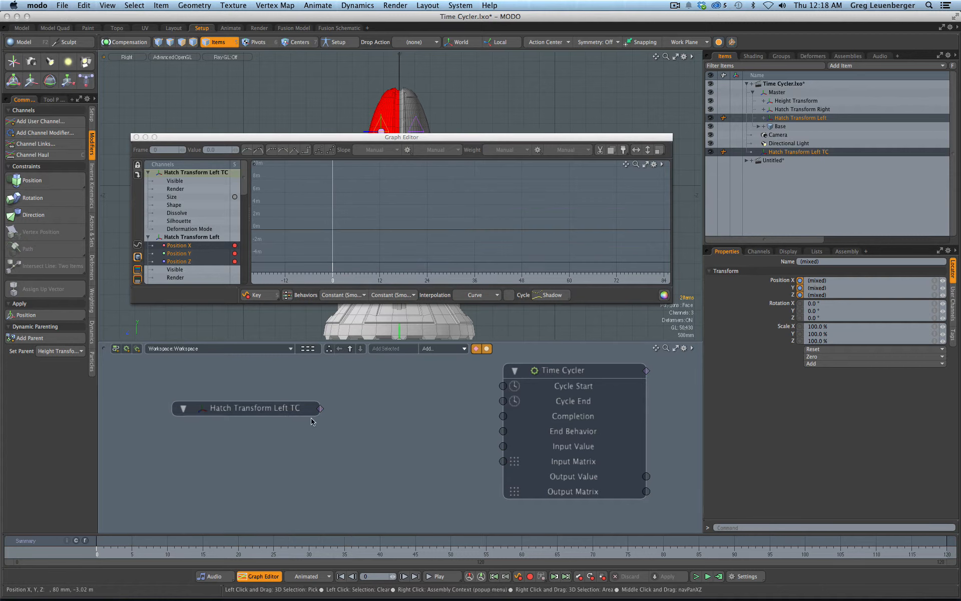
click(288, 410)
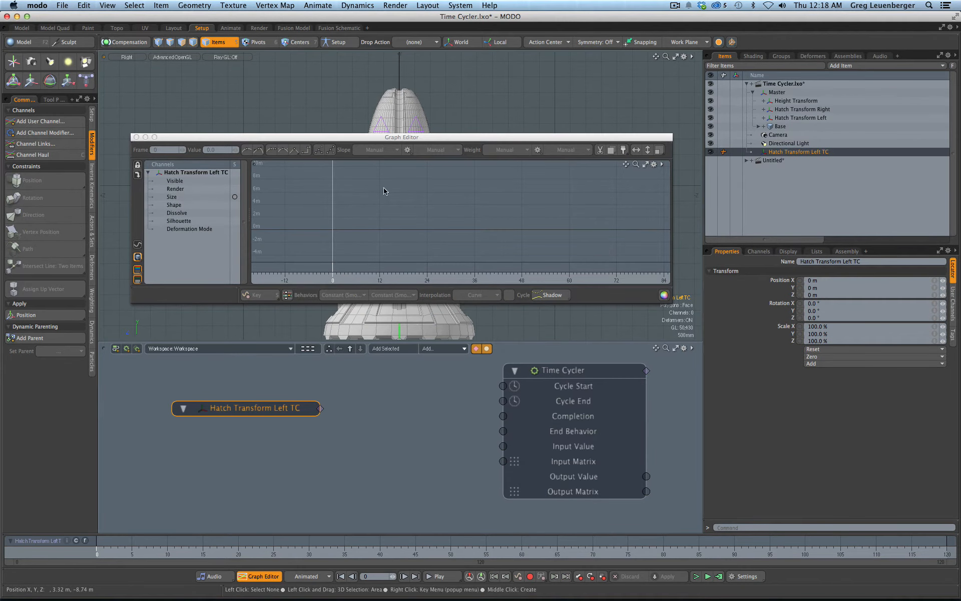
click(760, 252)
click(740, 278)
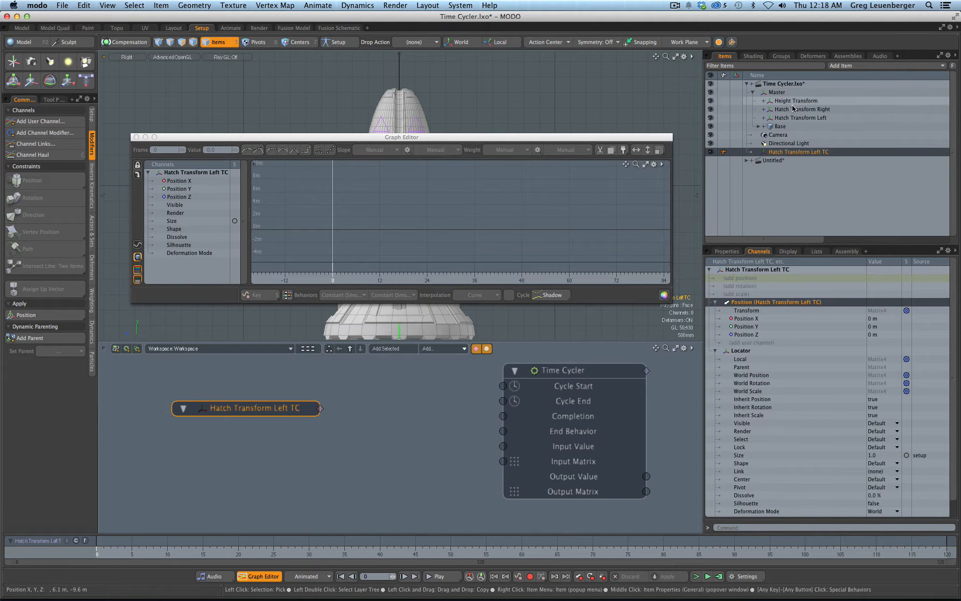
Step: Copy all position keys of Hatch Transform Left and key Position X, Y and Z of Hatch Transform Left TC at frame 0
ctrl+click(796, 121)
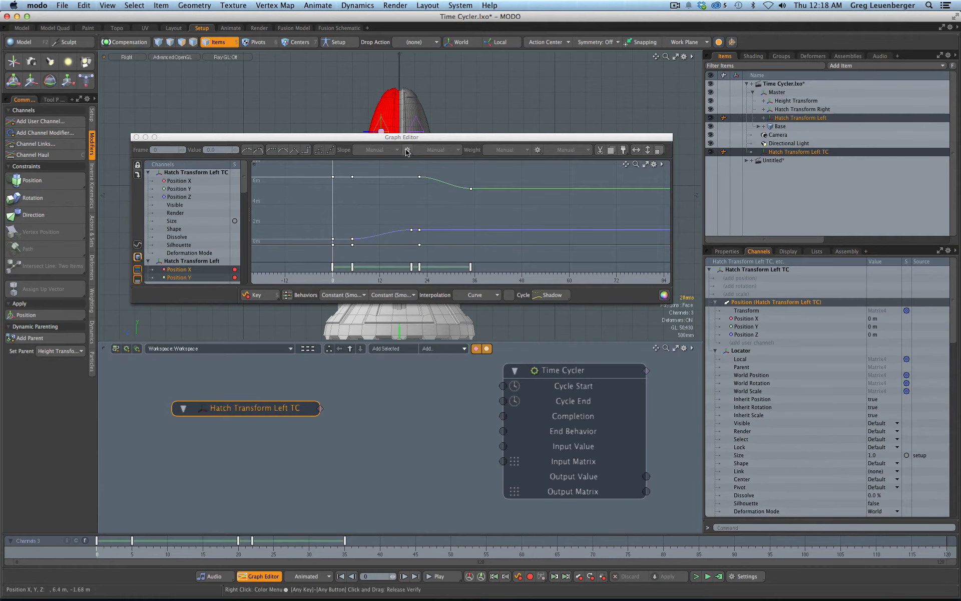
drag(340, 270, 329, 271)
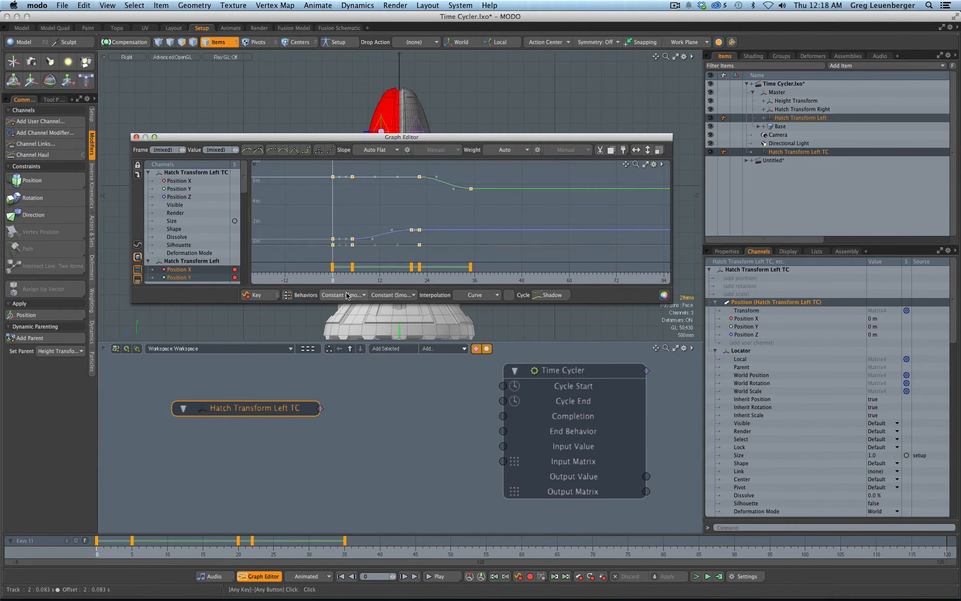
drag(179, 181, 179, 196)
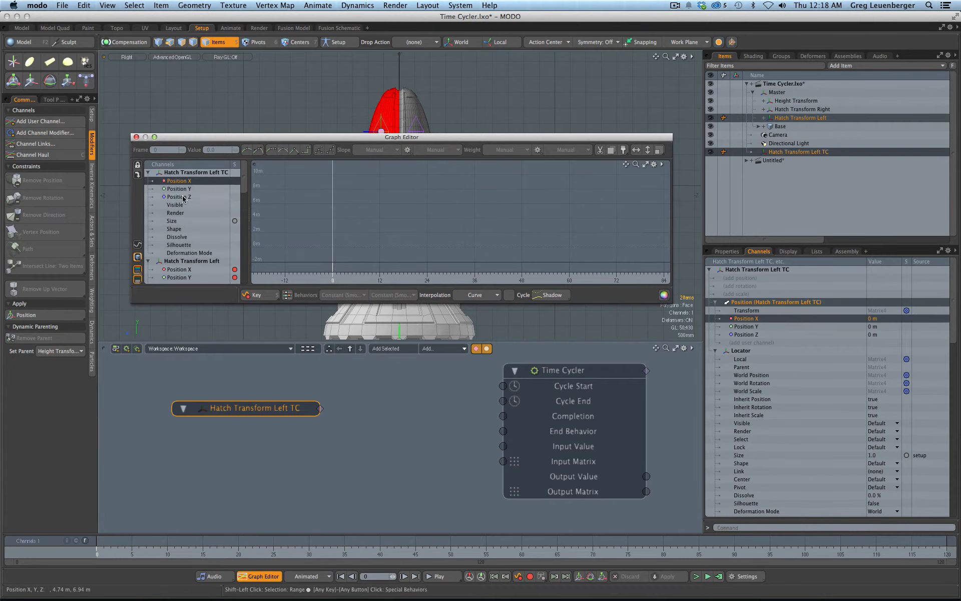
key(s)
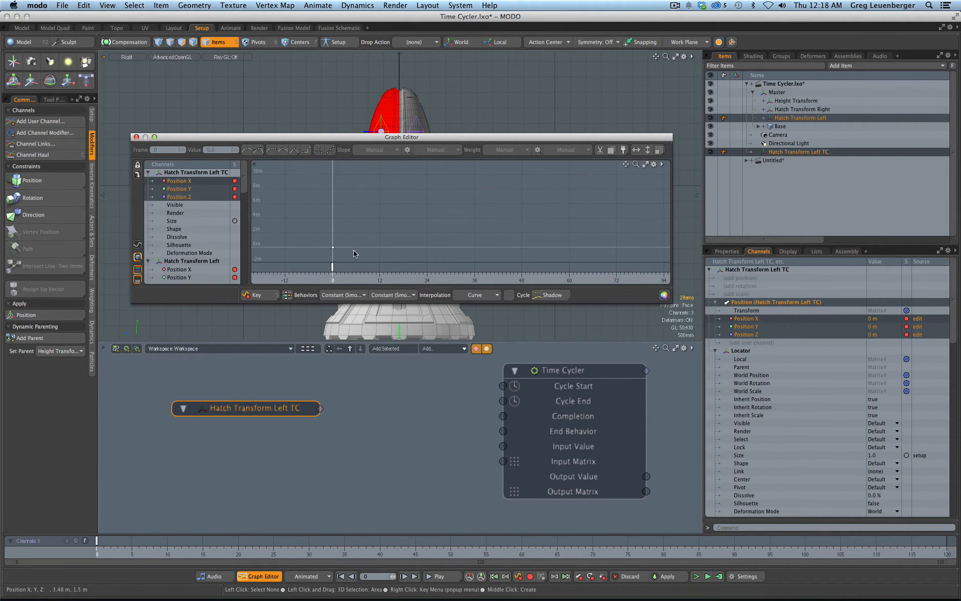
Step: Delete the initial frame 0 position keys of Hatch Transform Left TC and paste the keys copied from Hatch Transform Left
key(super+v)
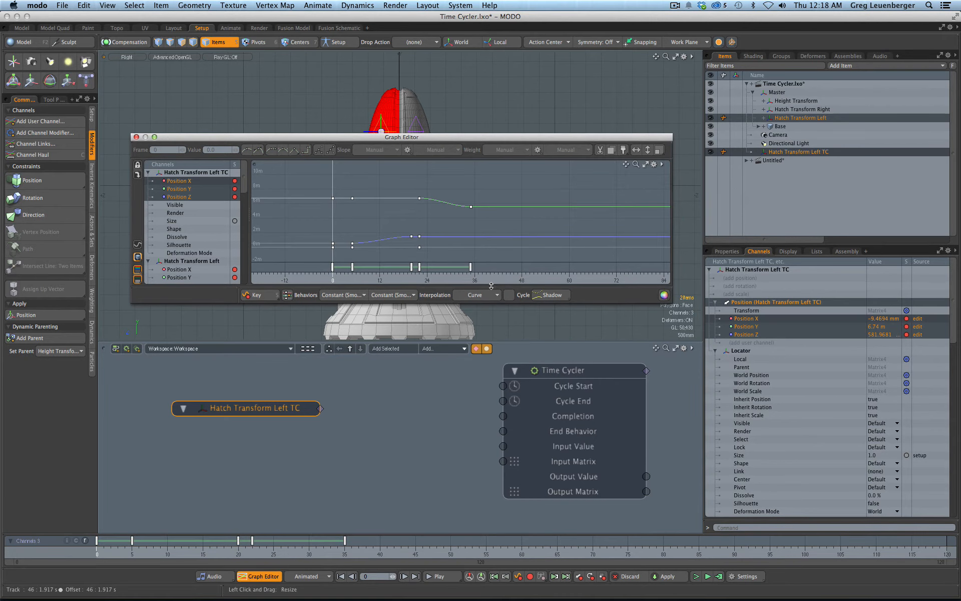
key(super+z)
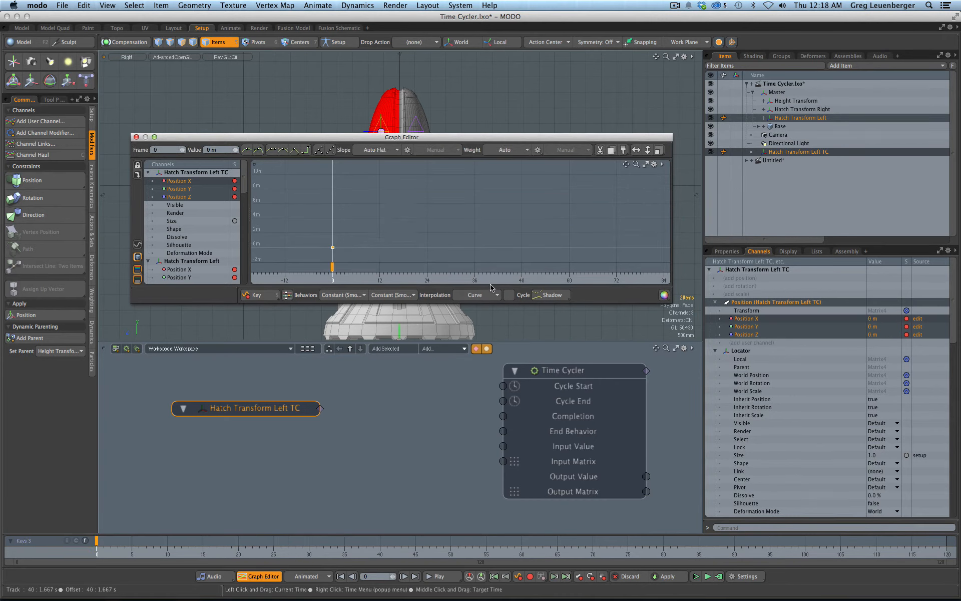
click(333, 267)
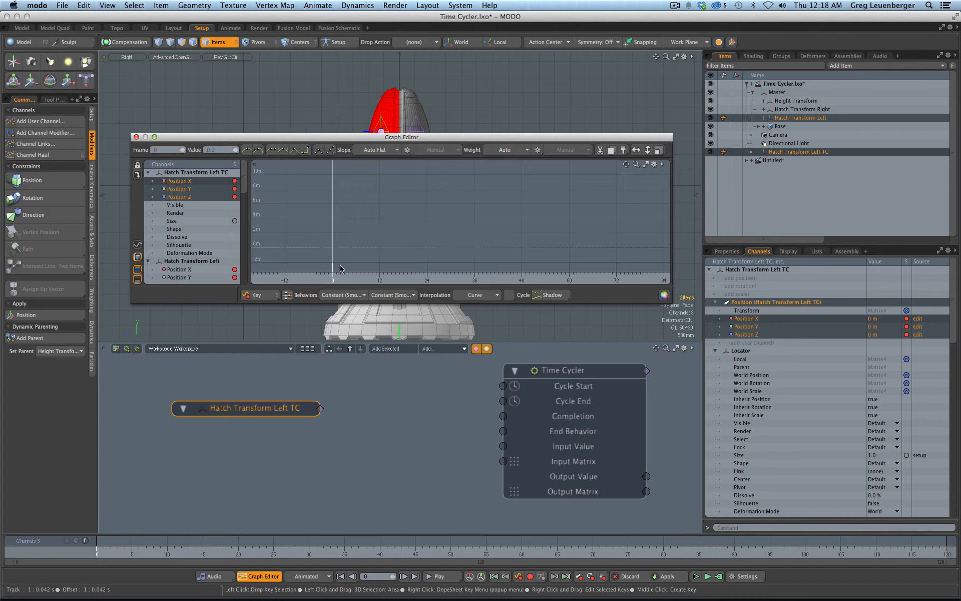
key(super+v)
mouse_move(125, 551)
mouse_down()
mouse_move(351, 550)
mouse_move(89, 551)
mouse_up()
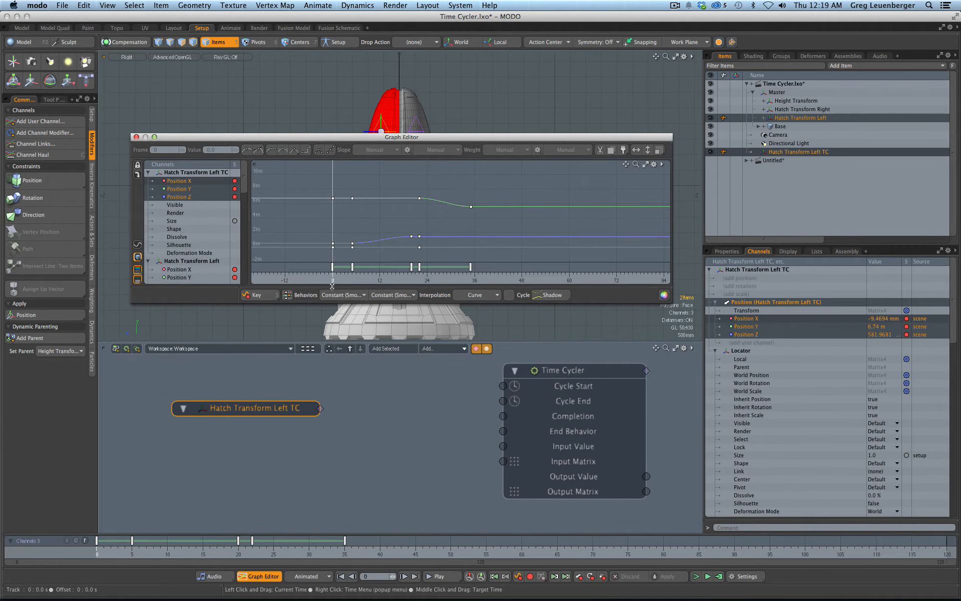
Step: Give the Hatch Transform Left TC locator a light green wireframe colour of 0.65, 1.0, 0.65
drag(350, 137, 299, 310)
click(363, 136)
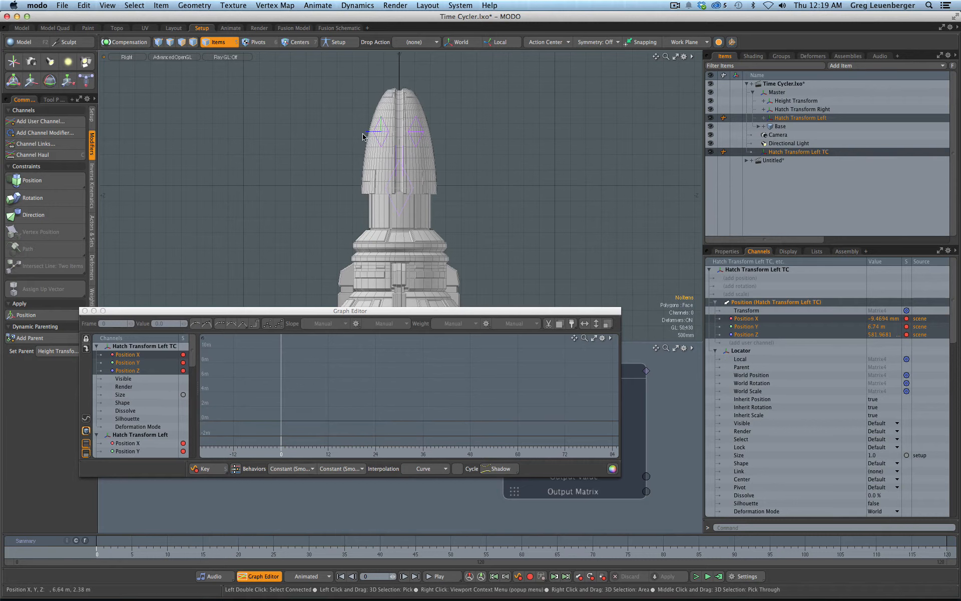
middle_click(798, 152)
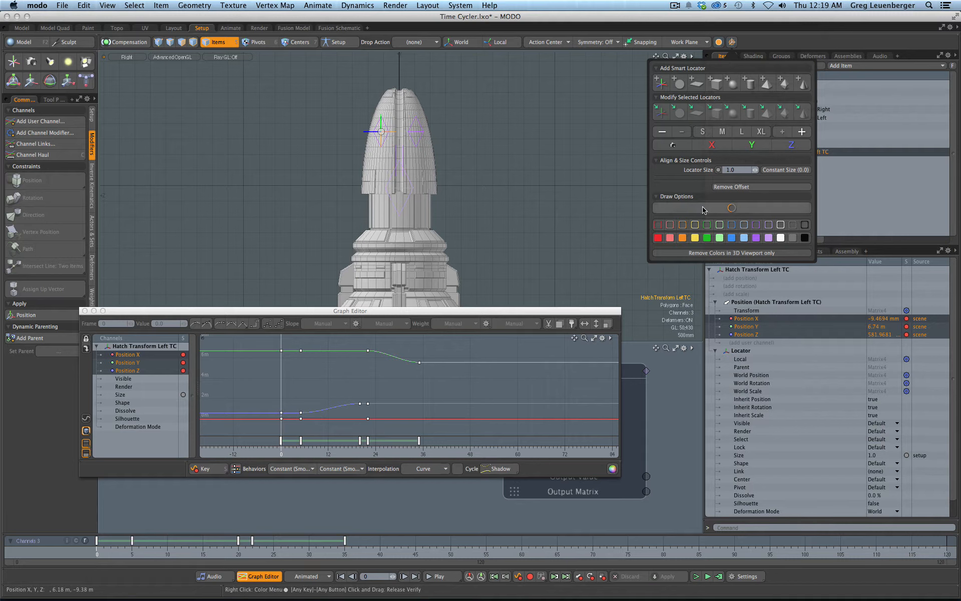
click(756, 225)
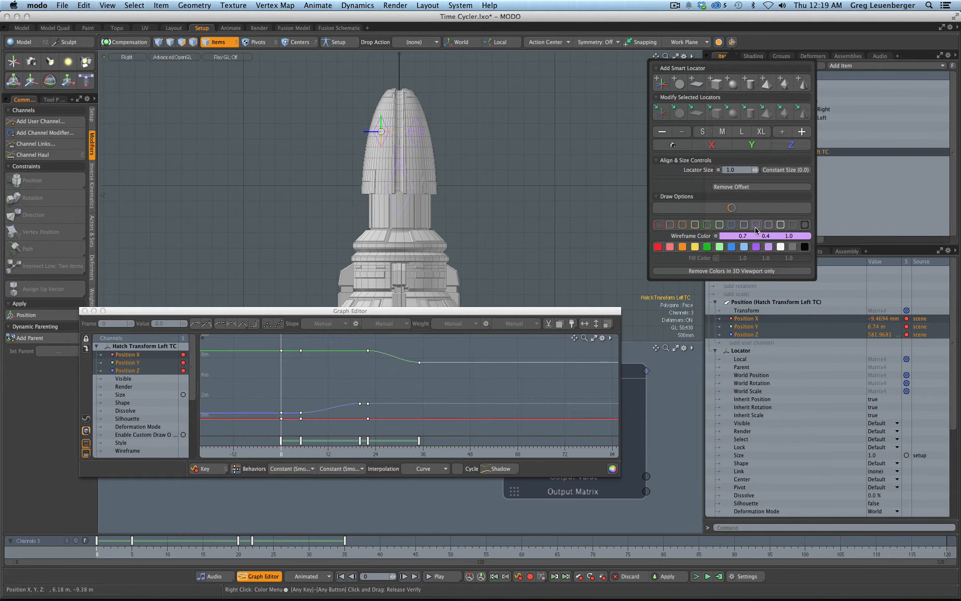
click(719, 226)
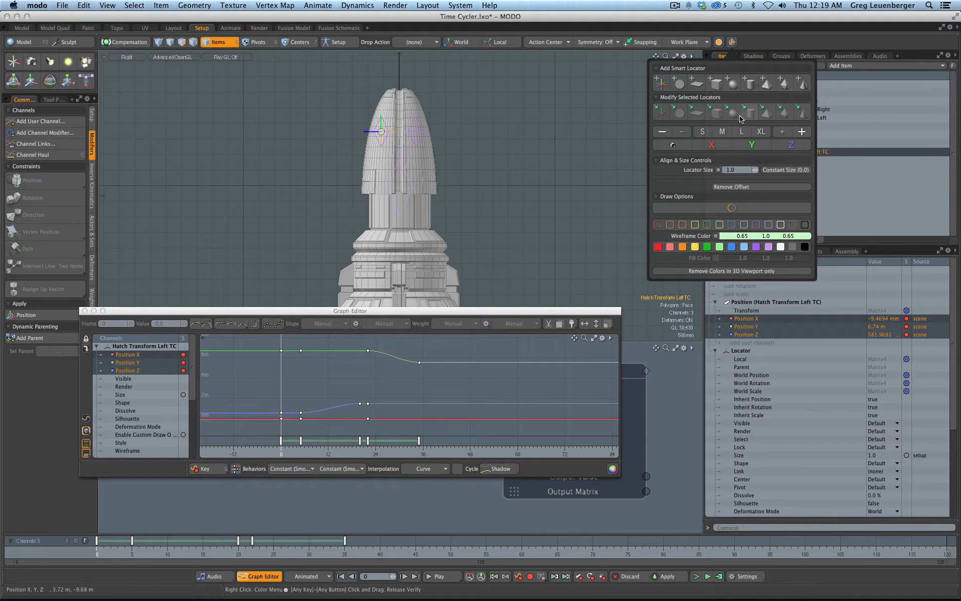
Step: Change the Hatch Transform Left TC locator's shape to a circle aligned to the X axis
click(680, 112)
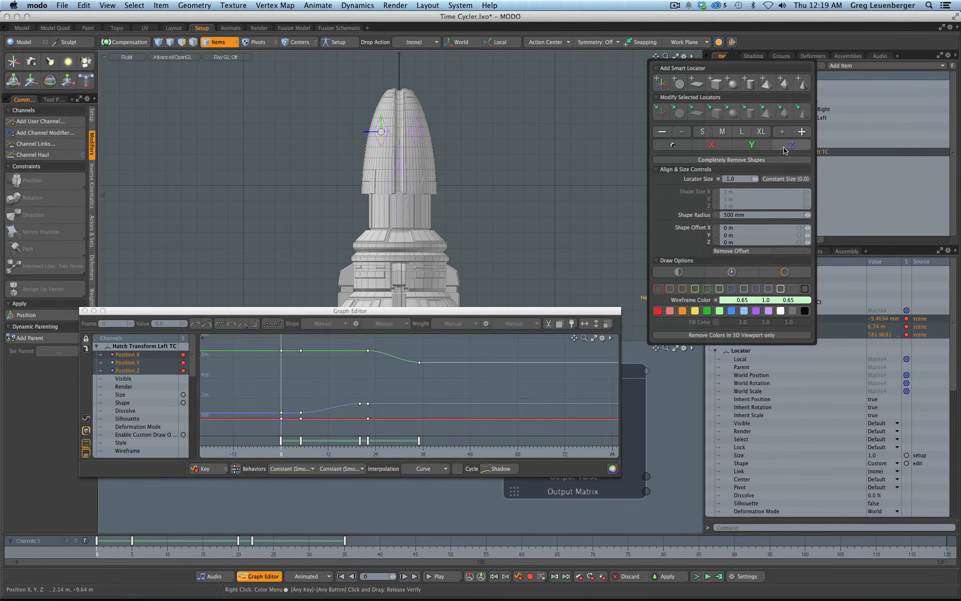
click(710, 146)
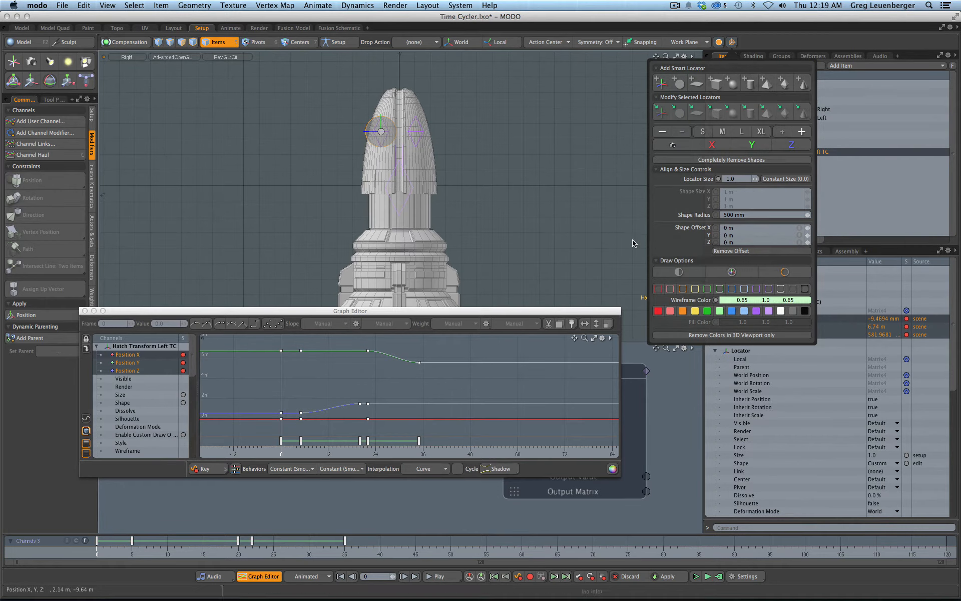
click(609, 244)
Step: Scrub the animation to frame 40 and compare the circle locator's position with the Hatch Transform Left locator
ctrl+alt+drag(489, 158, 415, 190)
alt+shift+drag(415, 190, 460, 132)
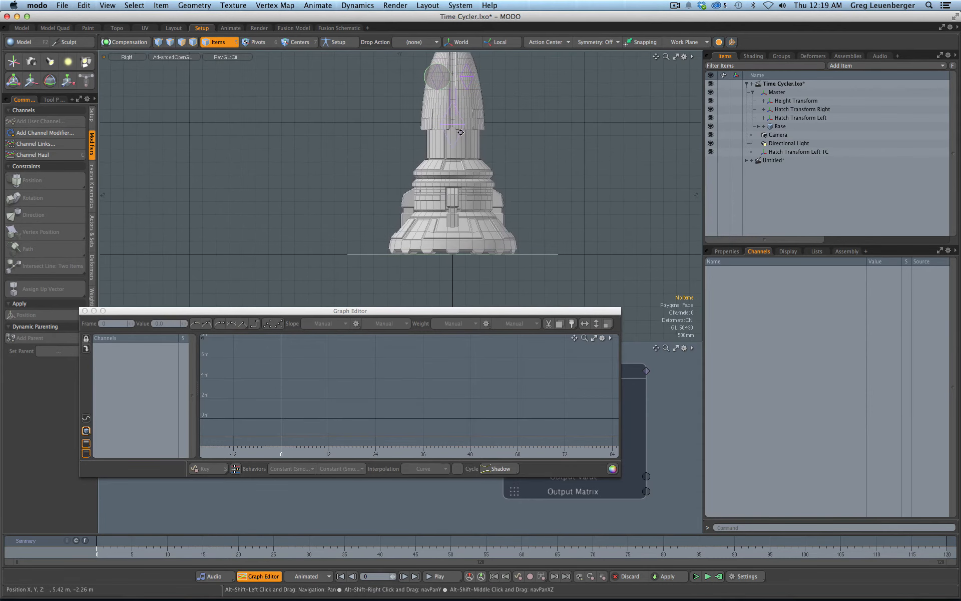
click(432, 81)
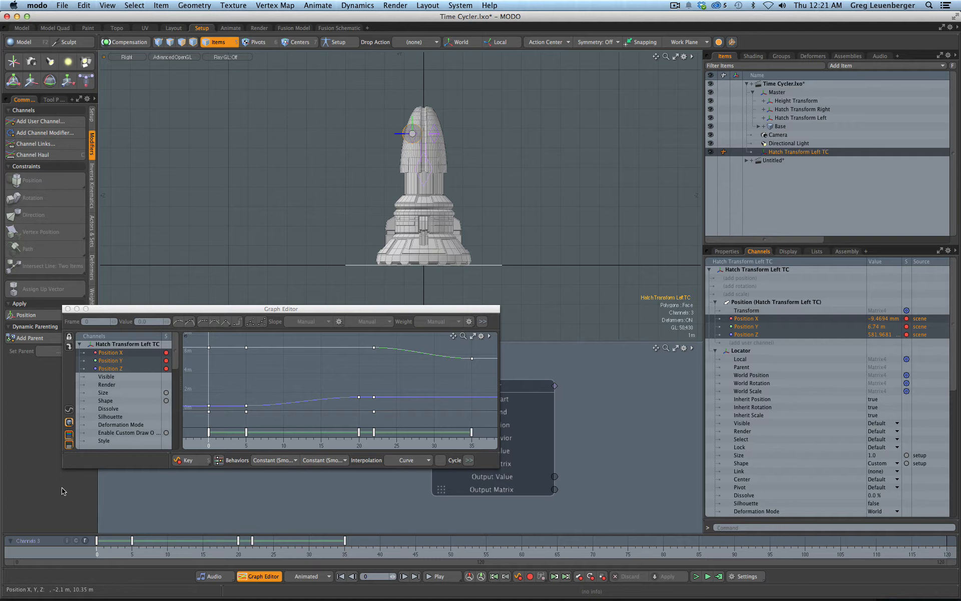
scroll(417, 131, up, 8)
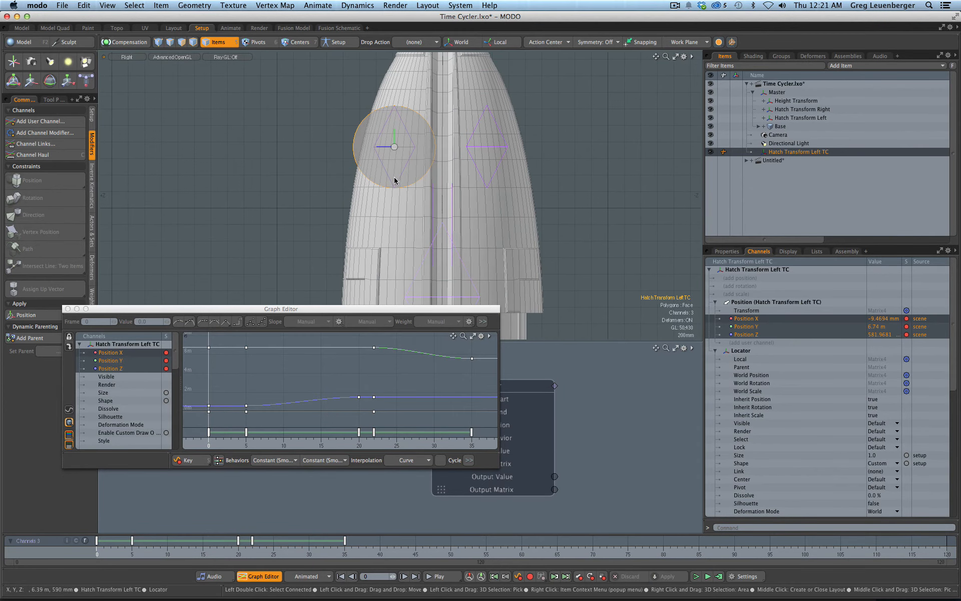
drag(98, 548, 380, 548)
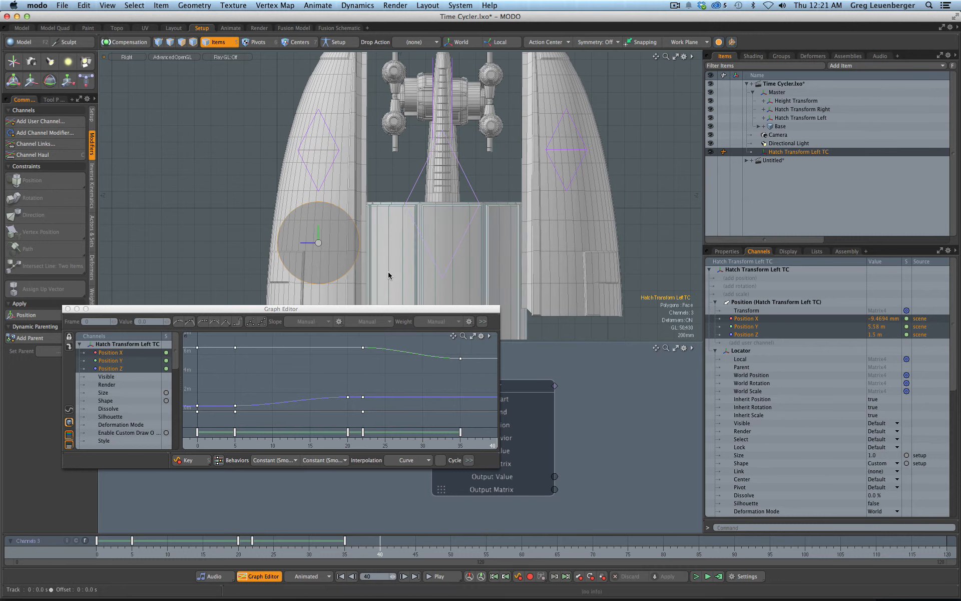
click(330, 168)
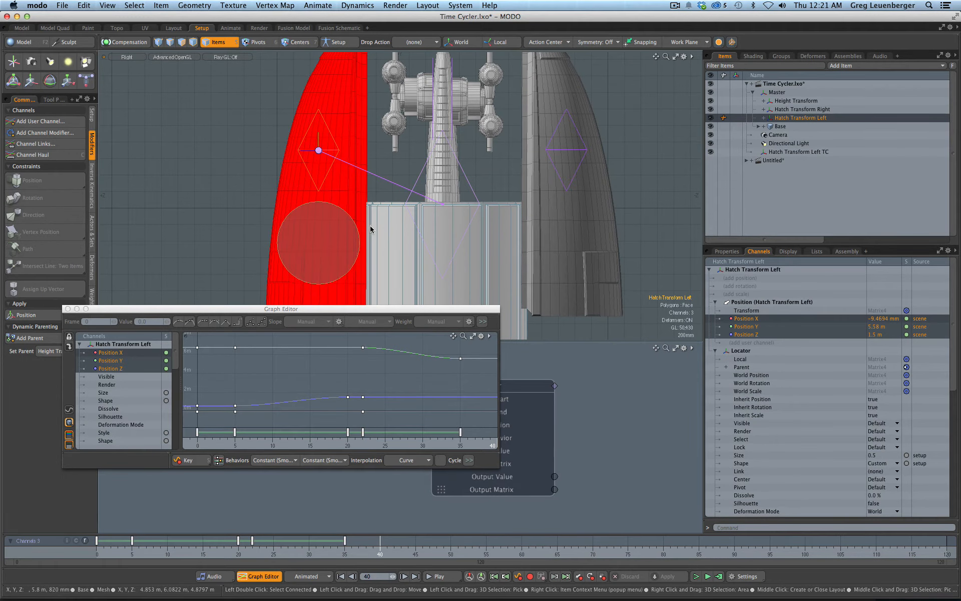
scroll(373, 229, down, 3)
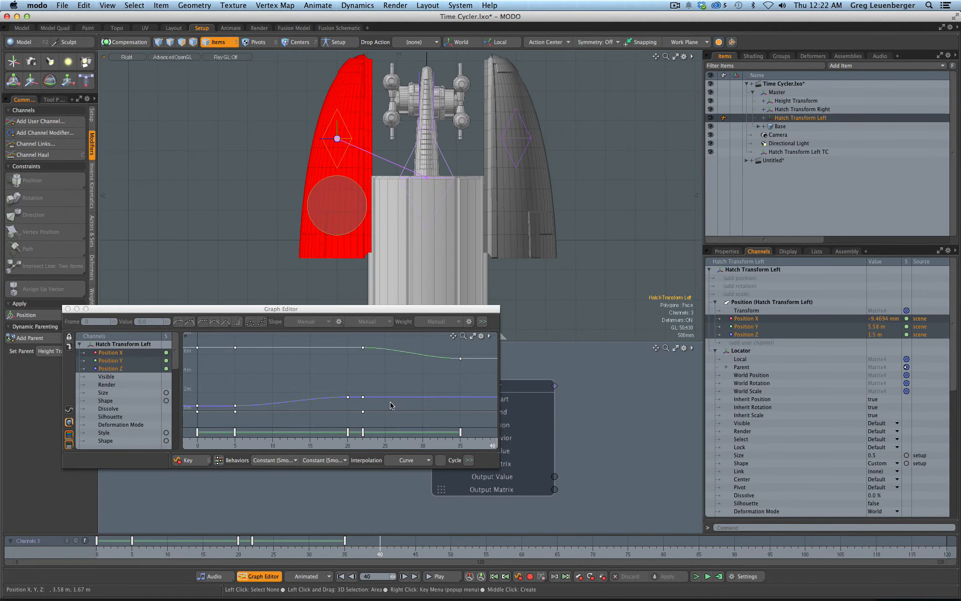
Step: Examine the Height Transform locator's position curves and scrub the animation to frame 2 and back to frame 0
click(411, 163)
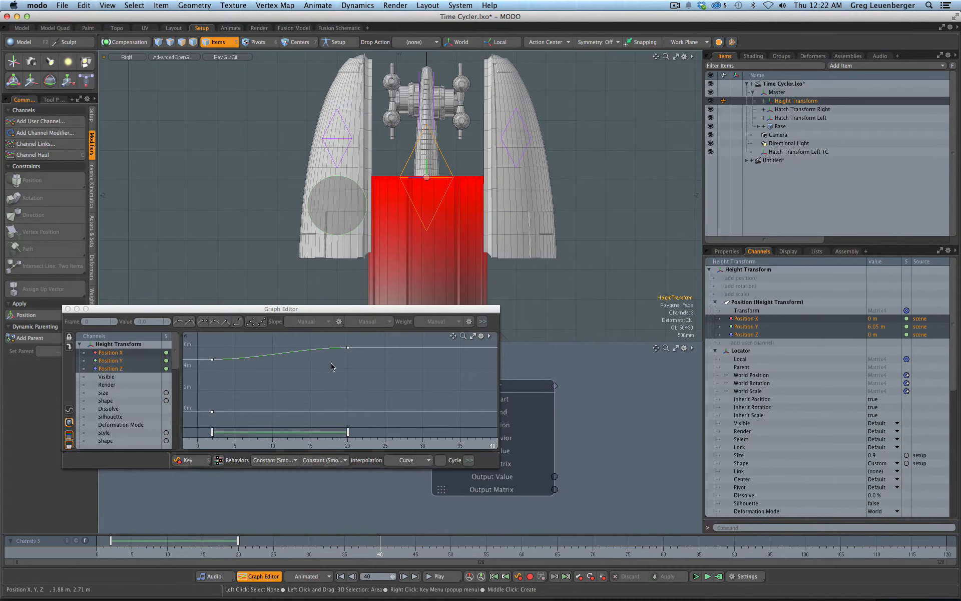
drag(380, 551, 111, 551)
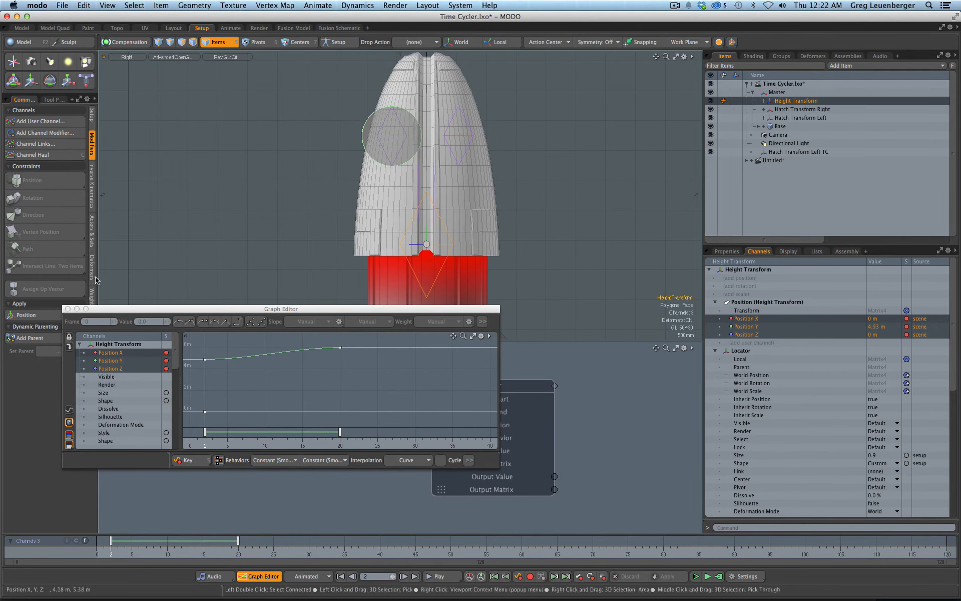
click(68, 309)
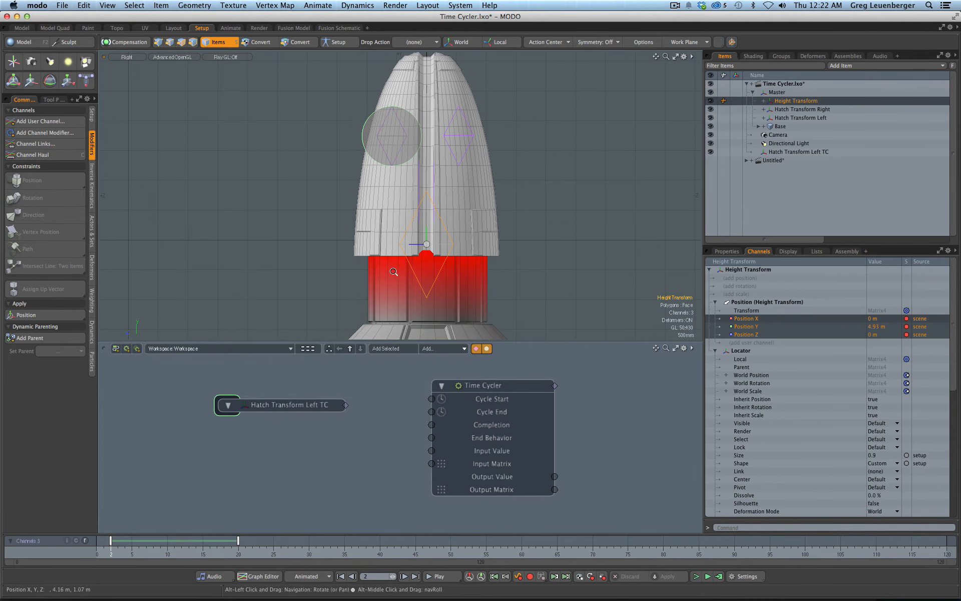
ctrl+alt+drag(395, 272, 351, 272)
mouse_move(118, 555)
mouse_down()
mouse_move(167, 553)
mouse_move(119, 554)
mouse_up()
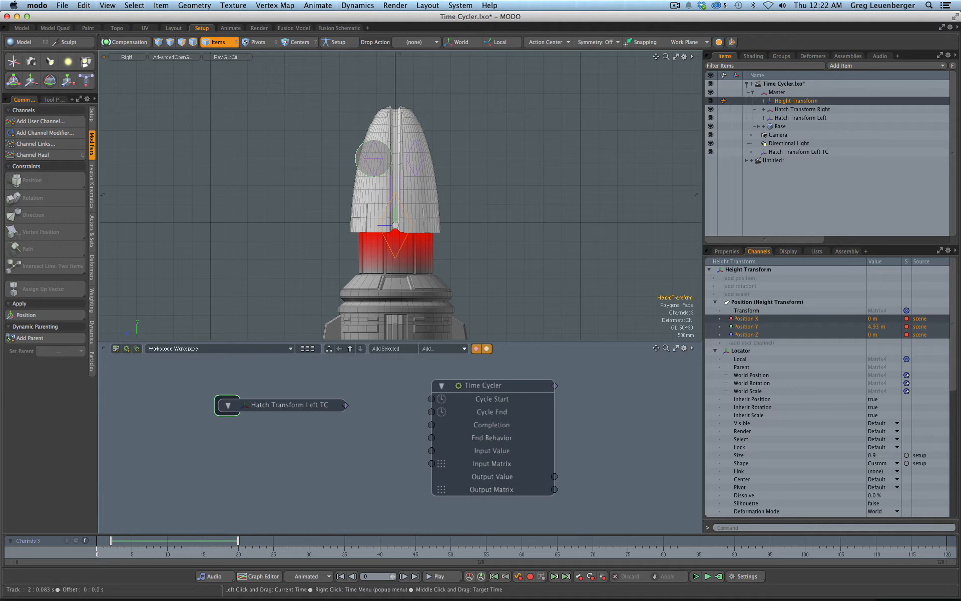
Step: Add a new locator named Height Transfrom TC and move it above Hatch Transform Left TC in the item list
click(242, 261)
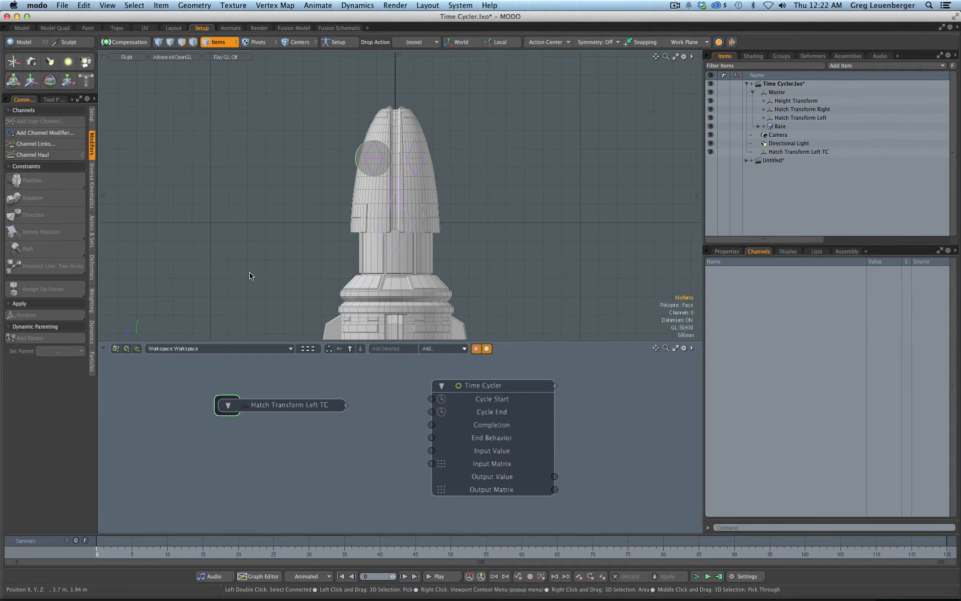
key(shift+l)
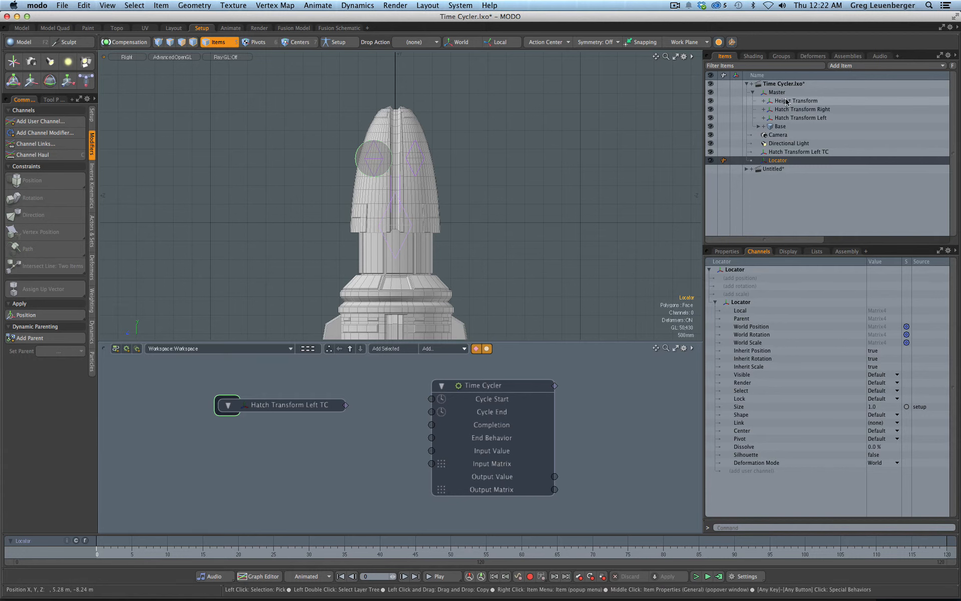
double_click(777, 160)
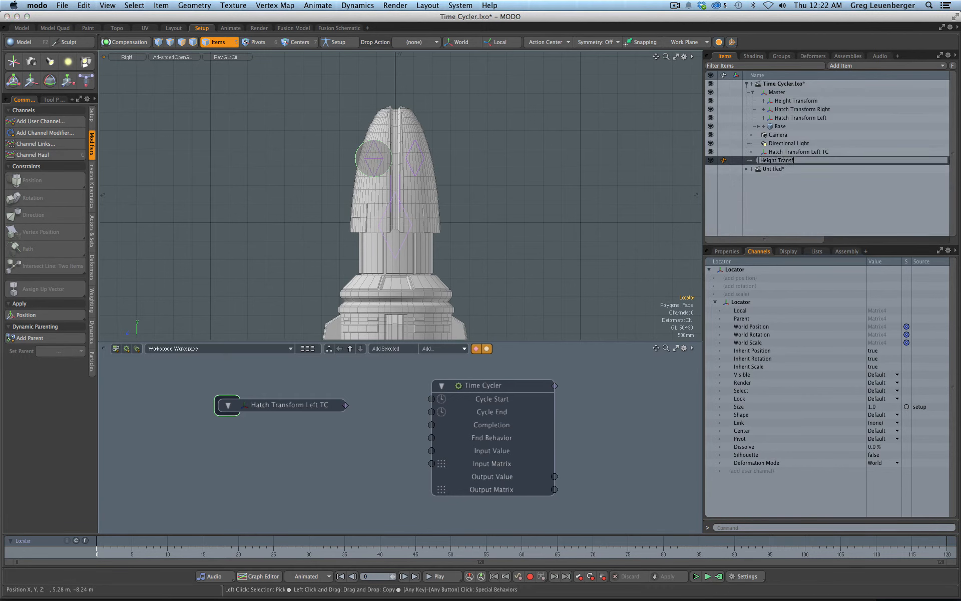
text(Height Transfrom TC)
key(Return)
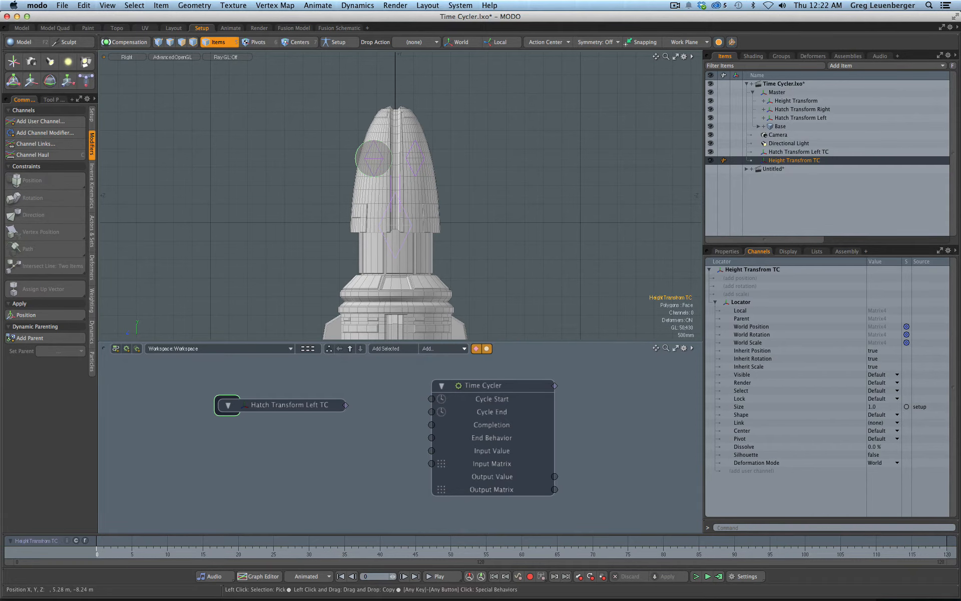
drag(800, 160, 807, 148)
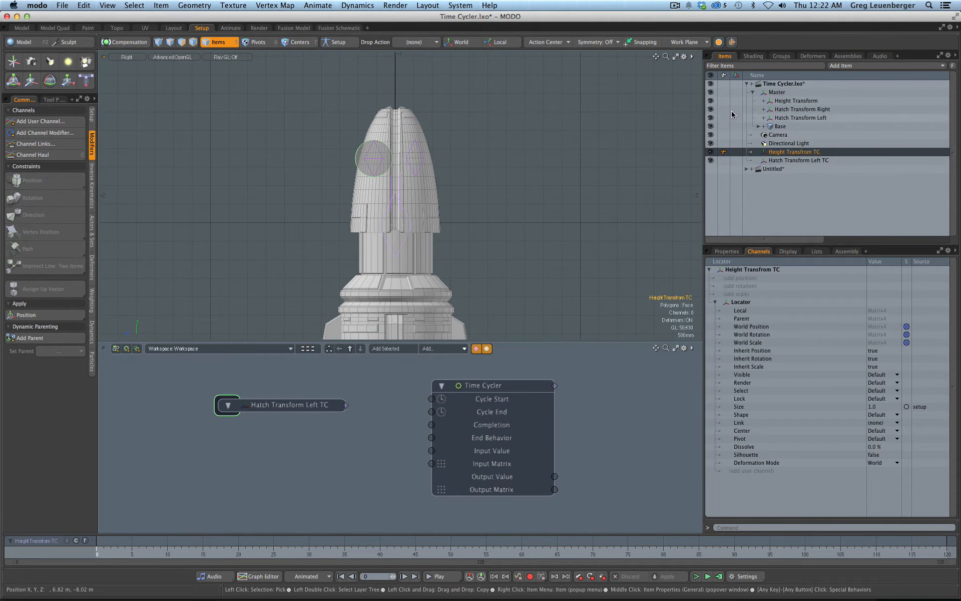
Step: Copy the Height Transform locator's position keys at frames 2 and 20 in the Graph Editor
scroll(461, 262, down, 3)
alt+drag(461, 261, 463, 201)
scroll(448, 251, up, 4)
alt+drag(410, 146, 416, 214)
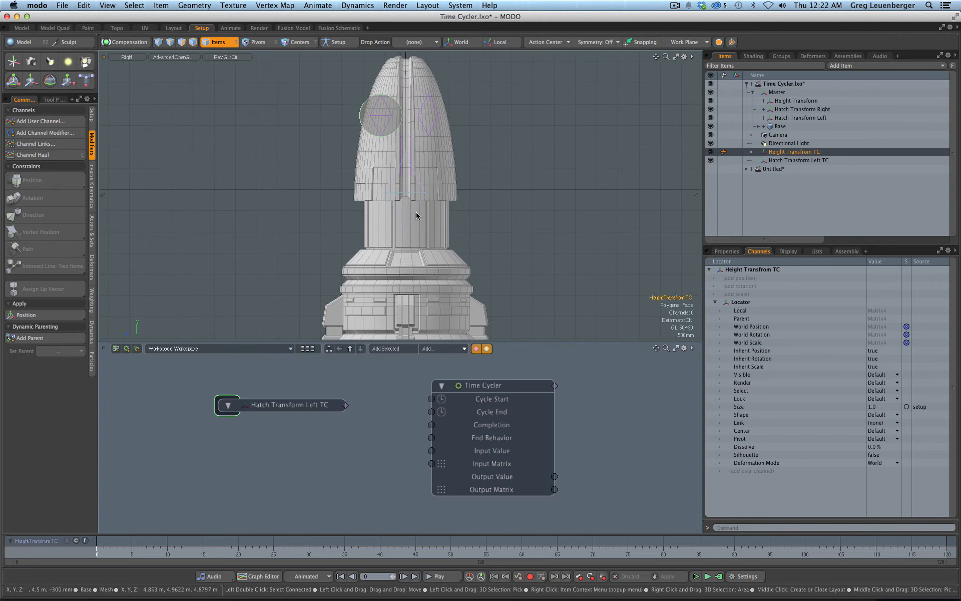
click(416, 213)
scroll(548, 257, down, 2)
alt+drag(547, 257, 529, 234)
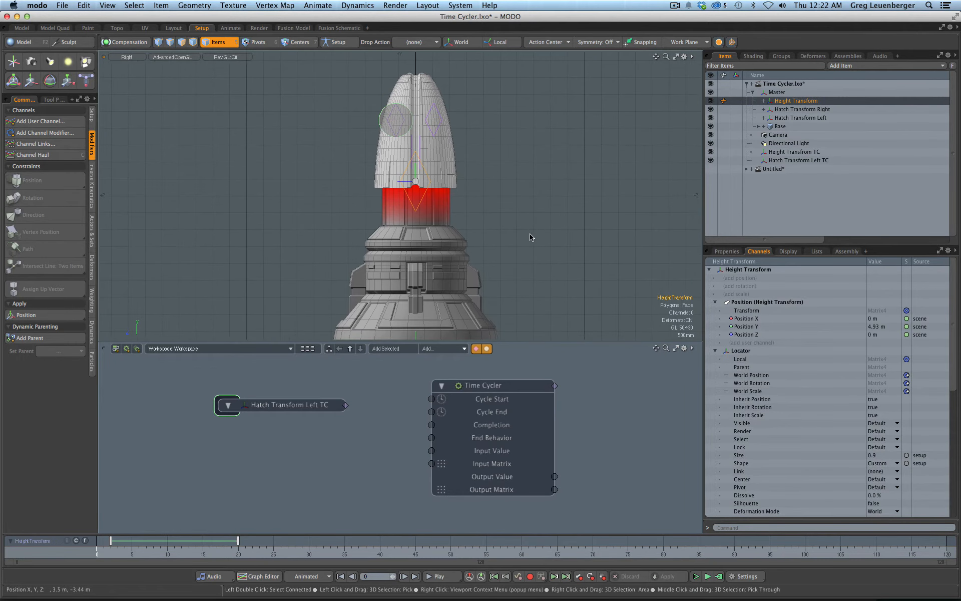
key(F6)
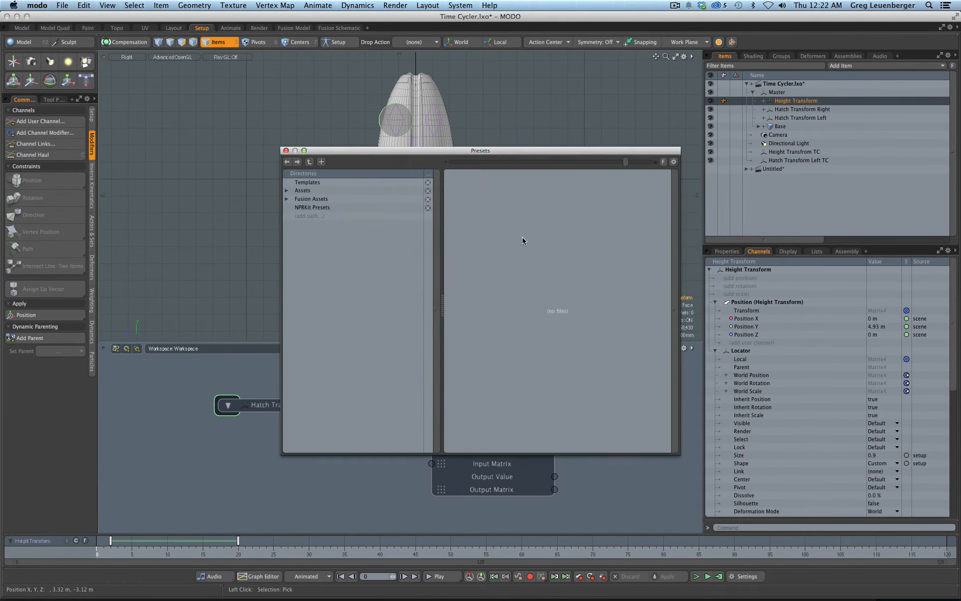
key(F6)
key(F7)
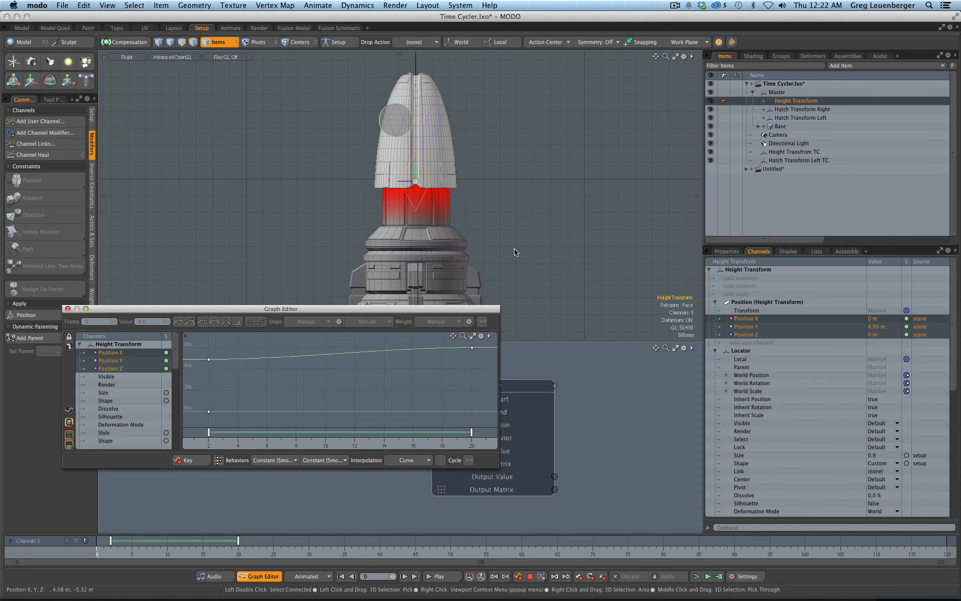
ctrl+alt+drag(372, 379, 309, 406)
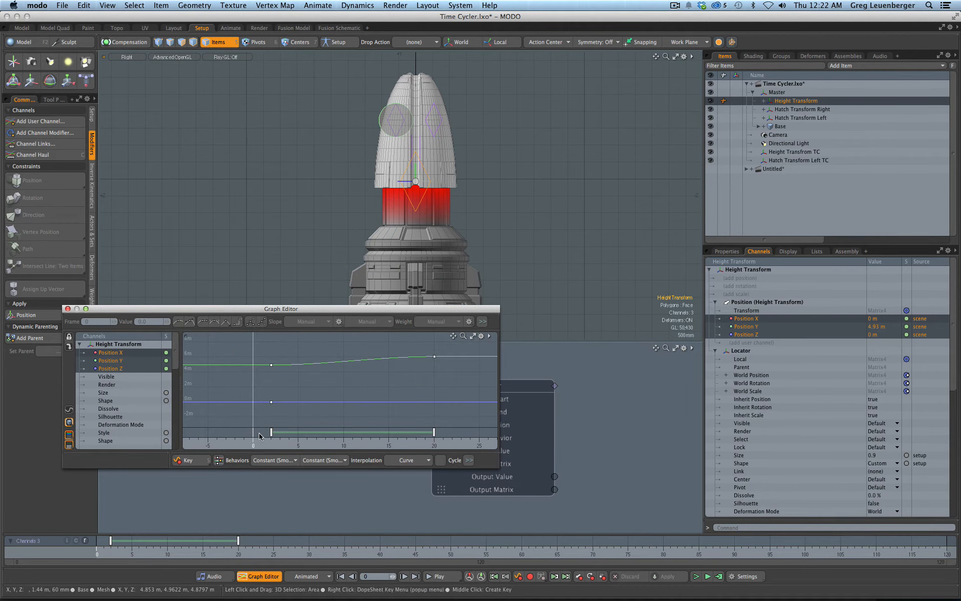
click(270, 443)
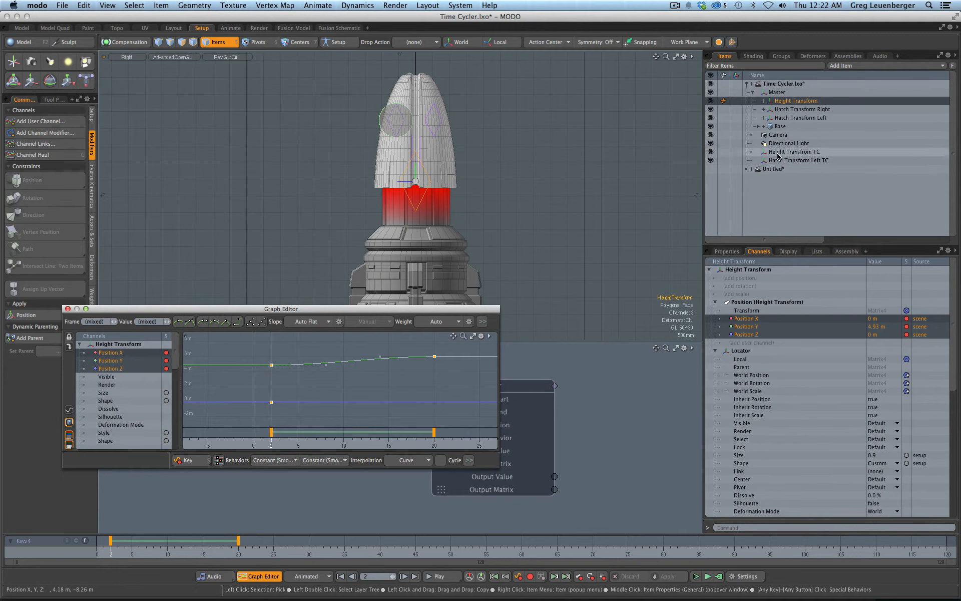
Step: Add position channels to the Height Transfrom TC locator, paste the copied keys into them and scrub to frame 2
click(778, 153)
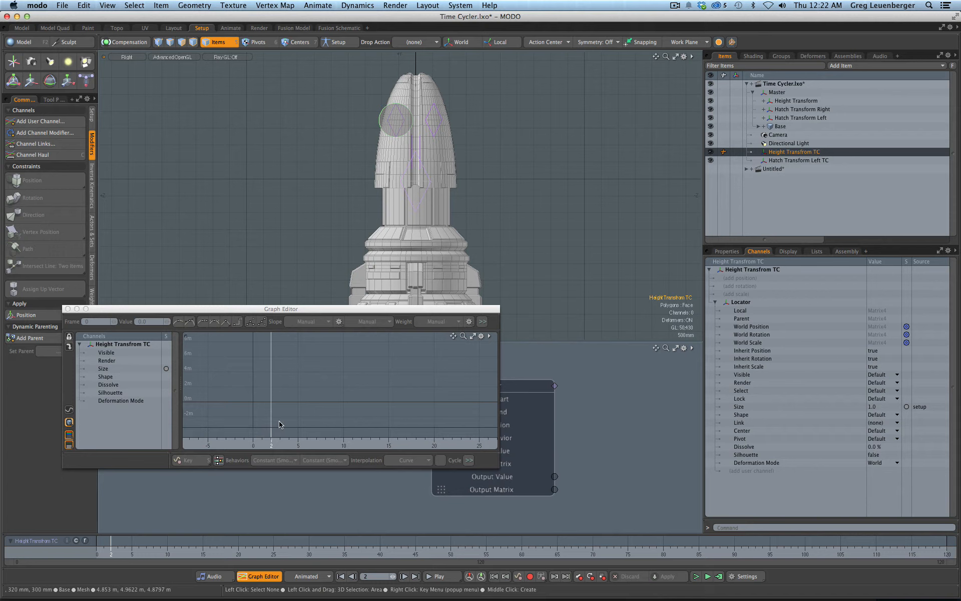
click(743, 279)
drag(108, 353, 157, 377)
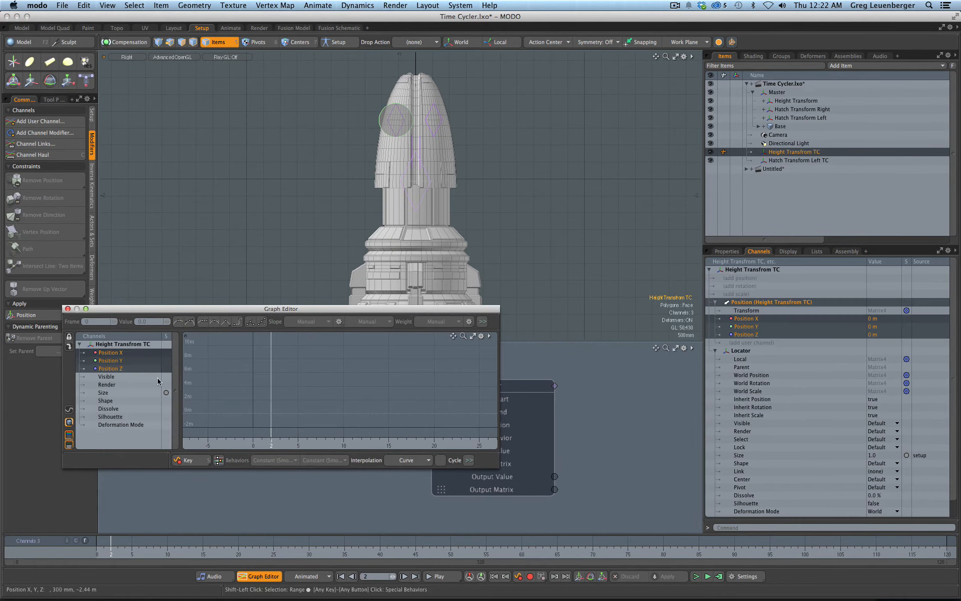
key(super+v)
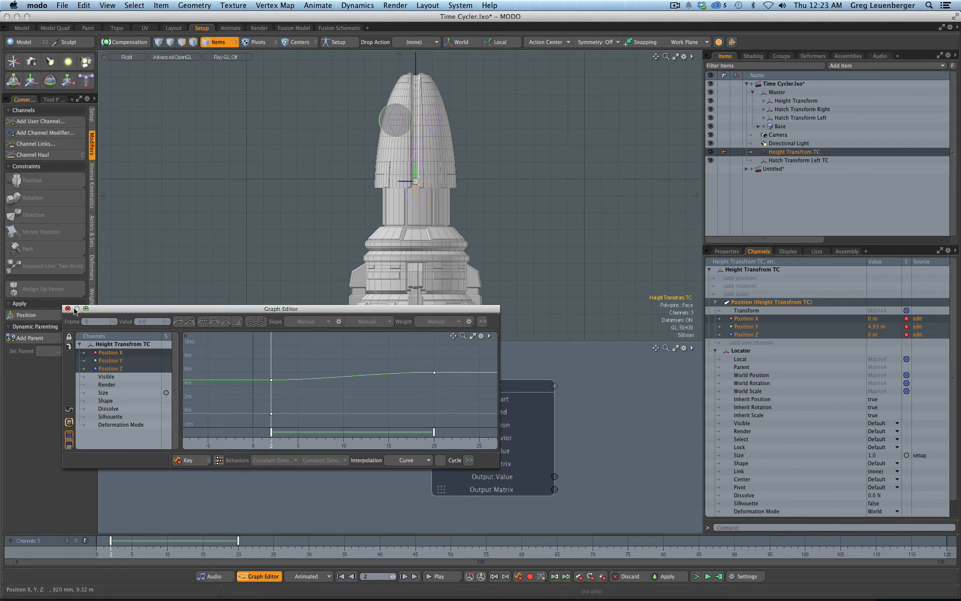
click(68, 309)
scroll(234, 256, up, 5)
click(139, 542)
mouse_move(139, 543)
mouse_down()
mouse_move(235, 543)
mouse_move(111, 543)
mouse_up()
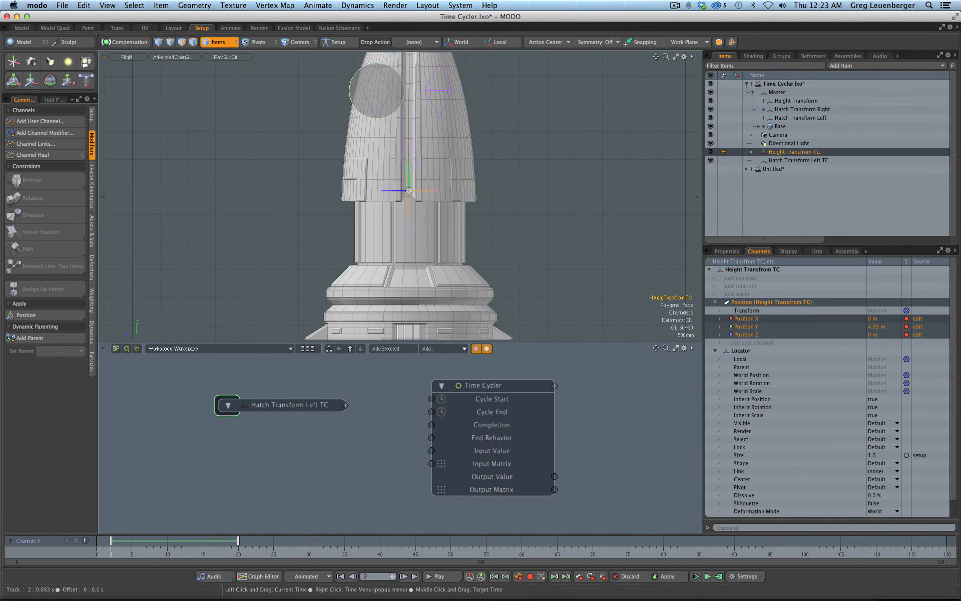
Step: Give the Height Transfrom TC locator a green wireframe colour of 0.0, 0.8, 0.0 and a circle shape aligned to the X axis
click(731, 42)
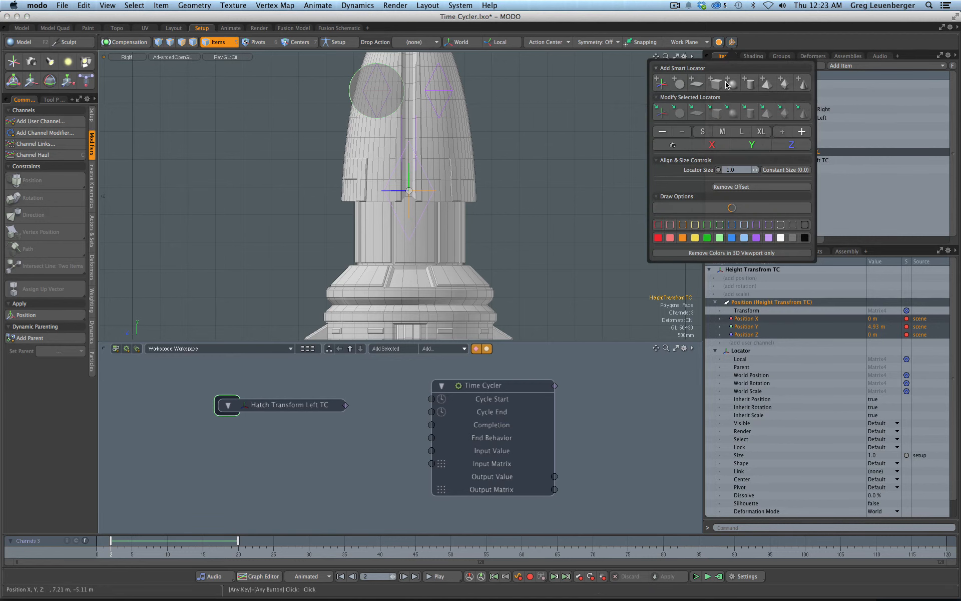
click(707, 225)
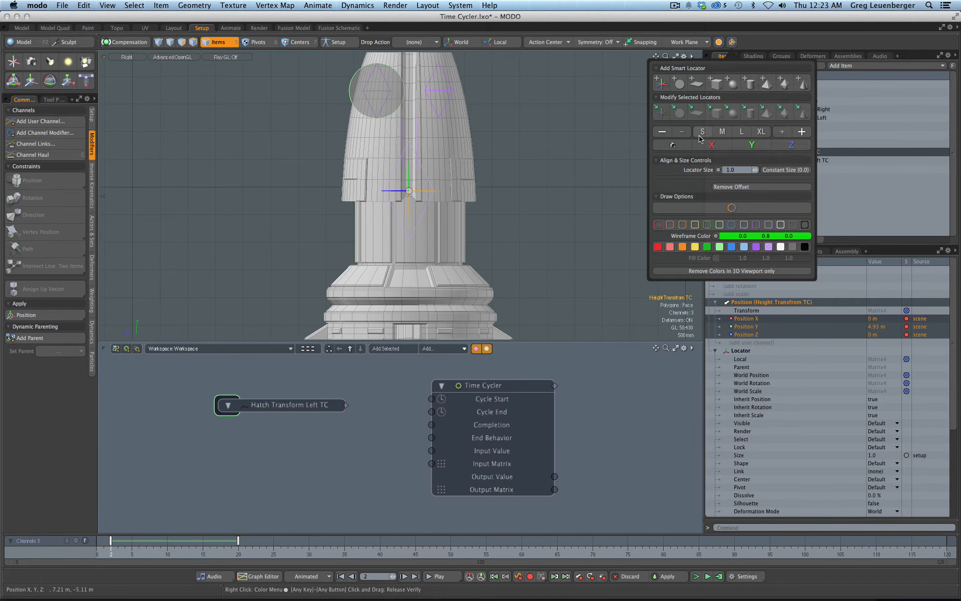
click(785, 145)
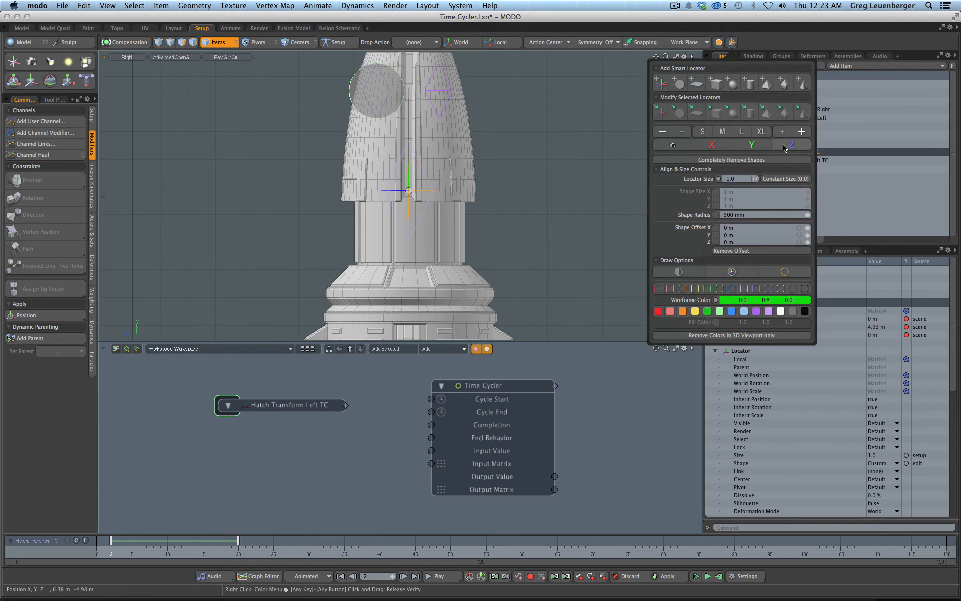
click(712, 145)
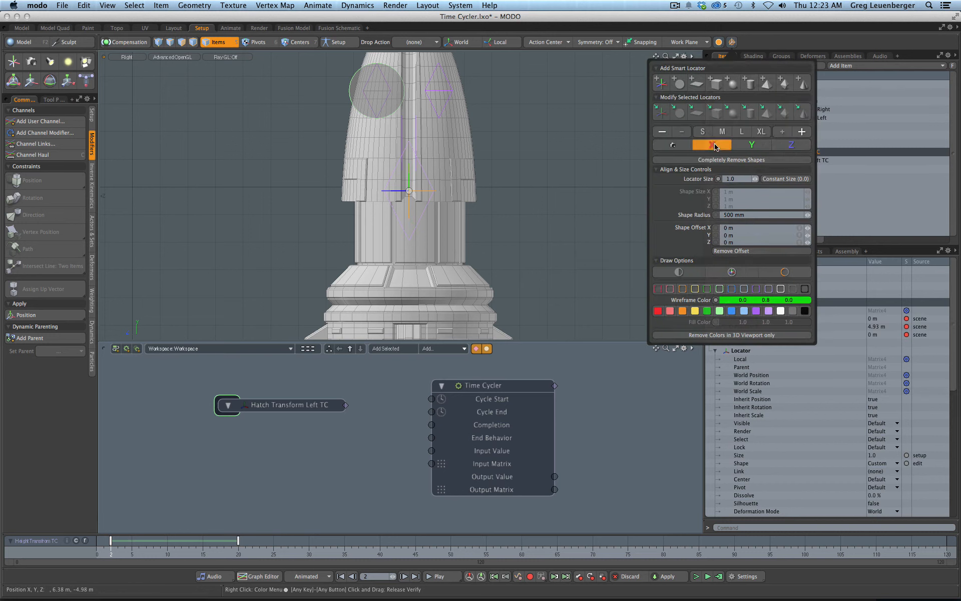
click(712, 275)
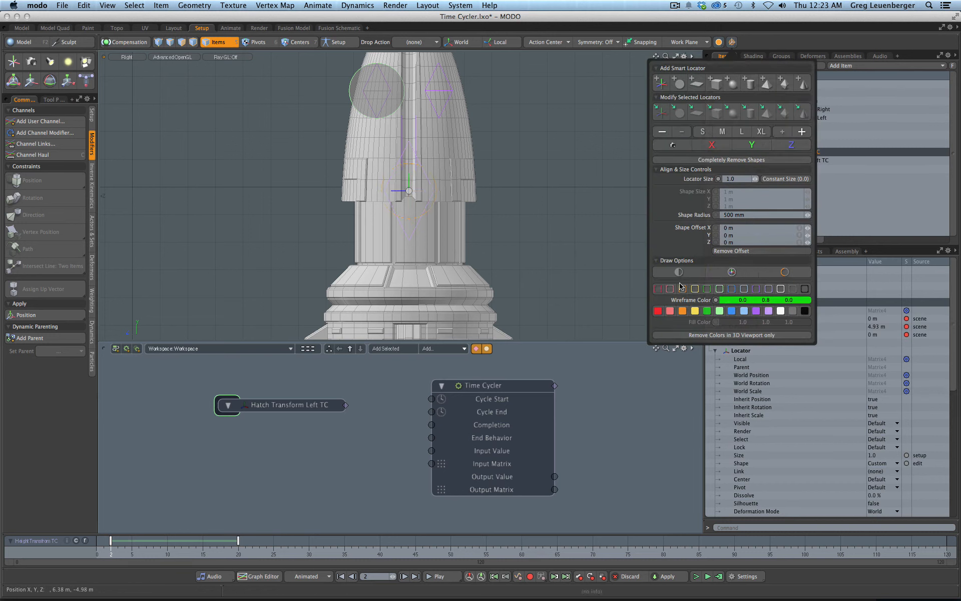
Step: Display the Hatch Transform Left TC circle as an unfilled outline and switch the Right view to wireframe shading
click(362, 117)
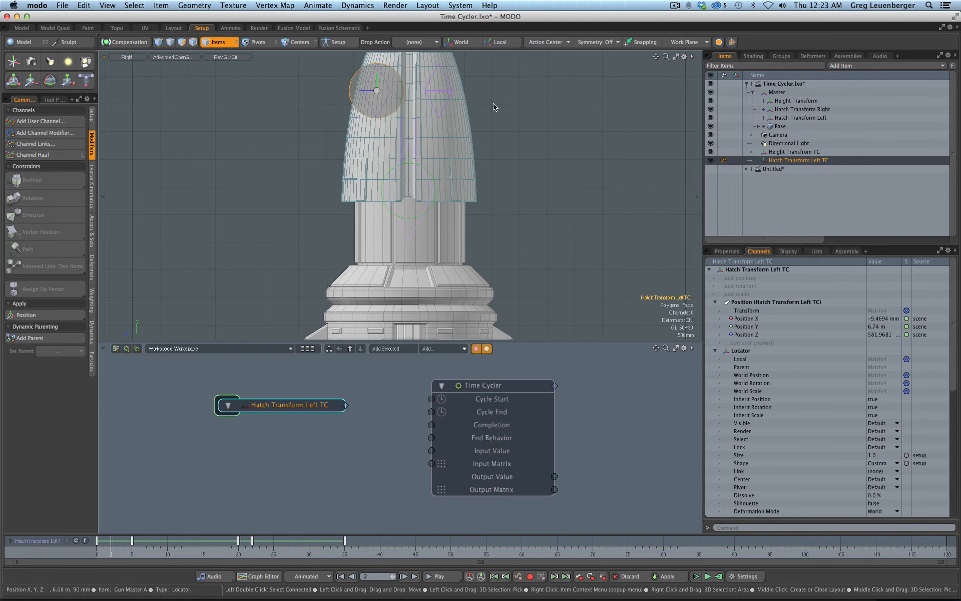
click(731, 42)
click(667, 274)
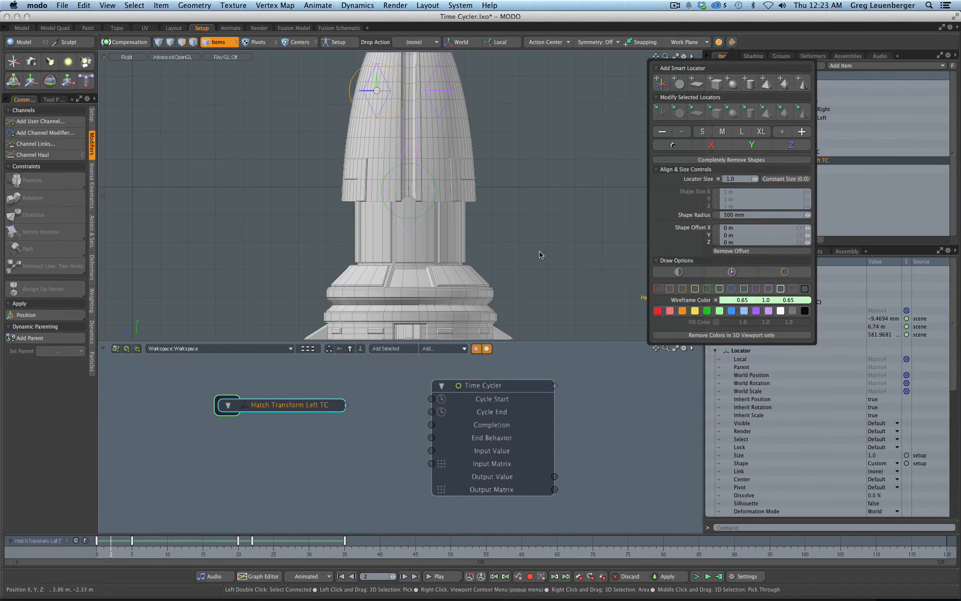
click(540, 254)
mouse_move(540, 256)
ctrl+alt+mouse_down()
mouse_move(491, 212)
mouse_move(444, 234)
mouse_move(463, 234)
mouse_move(410, 225)
ctrl+alt+mouse_up()
key(ctrl+2)
click(564, 165)
mouse_move(468, 217)
alt+shift+mouse_down()
mouse_move(502, 220)
mouse_move(478, 250)
alt+shift+mouse_up()
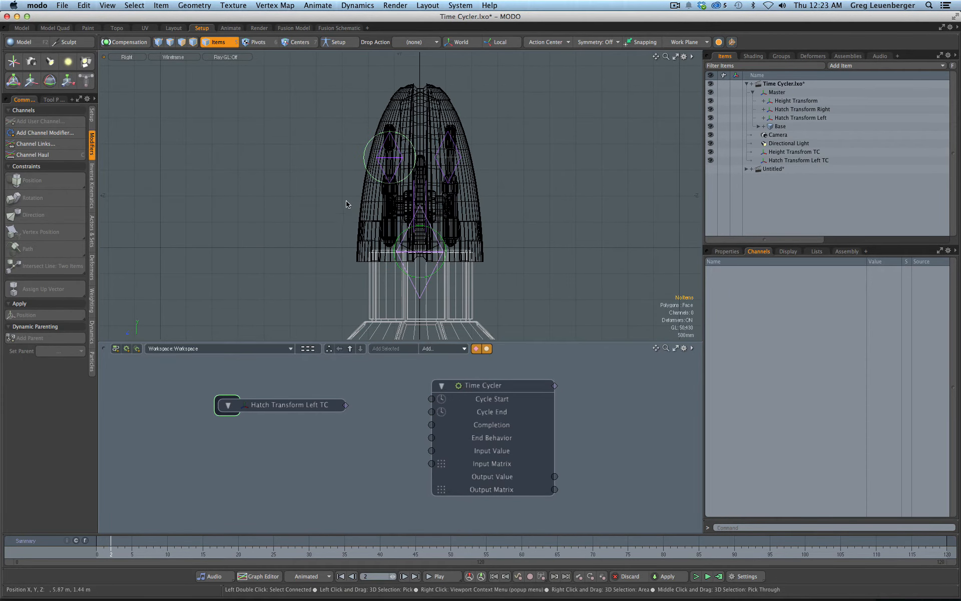
Step: Return the animation to frame 0 and clear the locator selection
shift+click(364, 168)
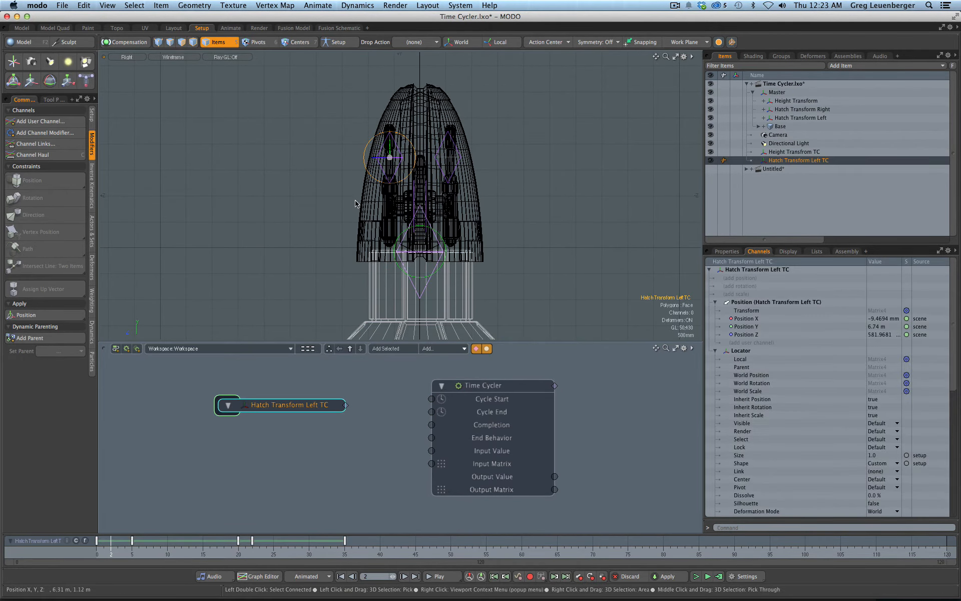
shift+click(422, 282)
mouse_move(116, 546)
mouse_down()
mouse_move(260, 545)
mouse_move(67, 541)
mouse_up()
click(349, 161)
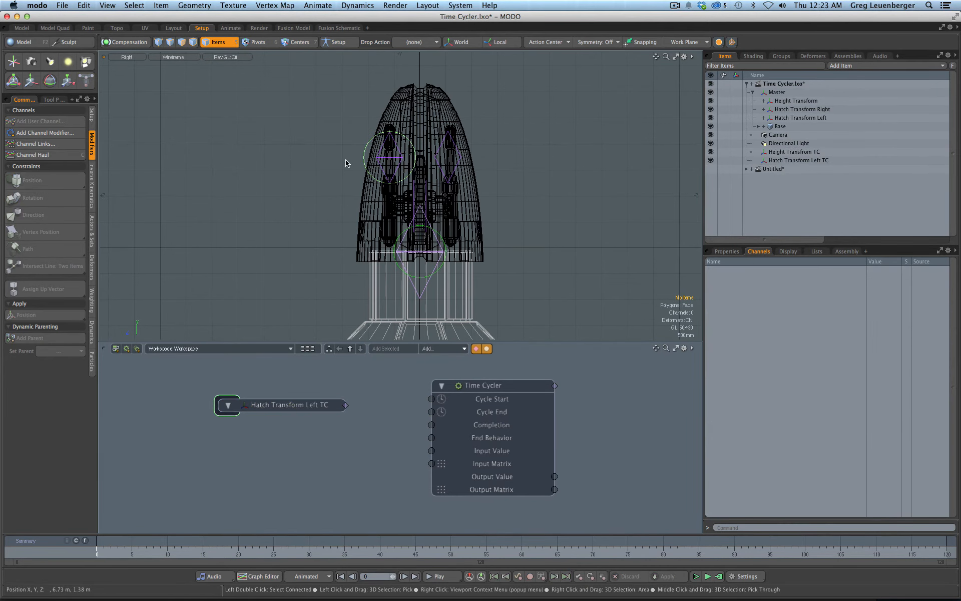
Step: Try to dynamically parent Hatch Transform Left TC to Height Transfrom TC, and undo the parenting
click(364, 162)
shift+click(420, 279)
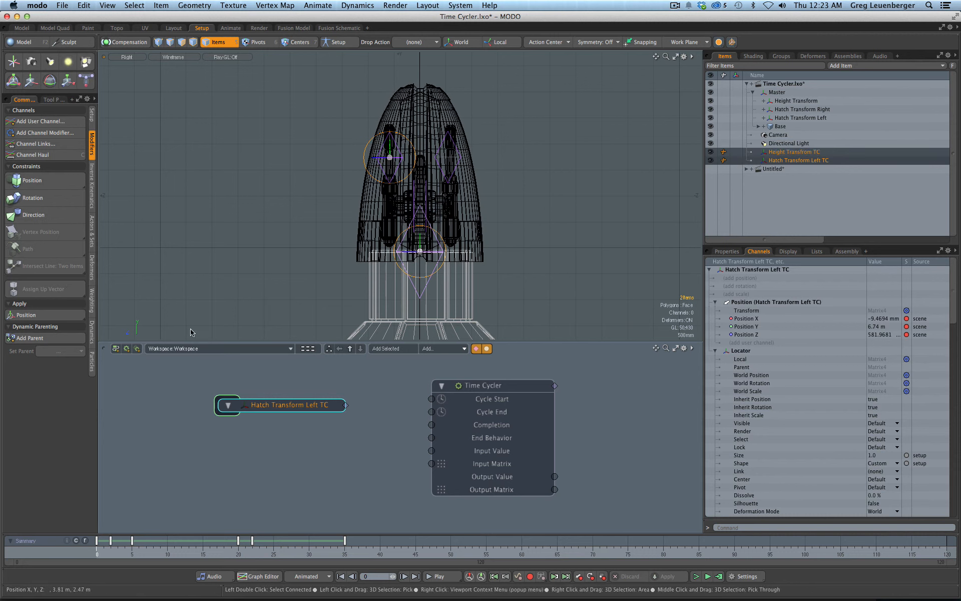
click(52, 340)
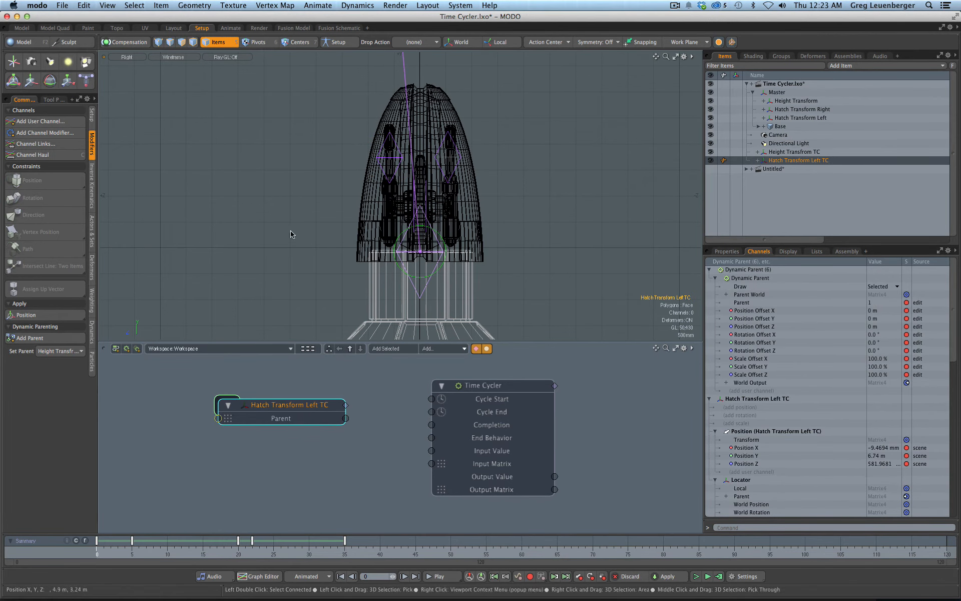
ctrl+alt+drag(438, 179, 363, 189)
mouse_move(412, 115)
alt+shift+mouse_down()
mouse_move(400, 256)
mouse_move(372, 131)
alt+shift+mouse_up()
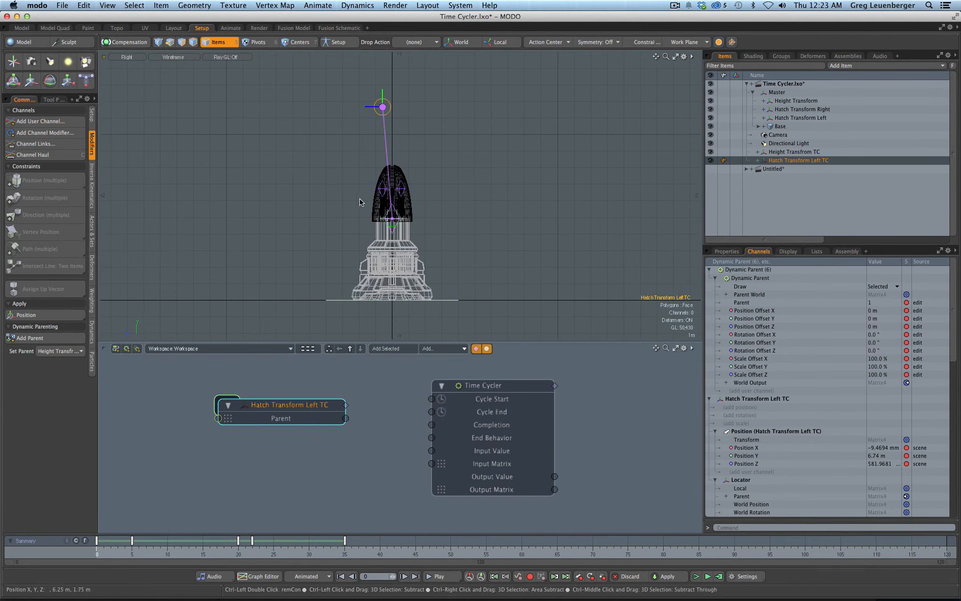
key(super+z)
Step: Dynamically parent Hatch Transform Left TC to Height Transfrom TC at frame 0
alt+shift+drag(336, 216, 321, 182)
click(324, 174)
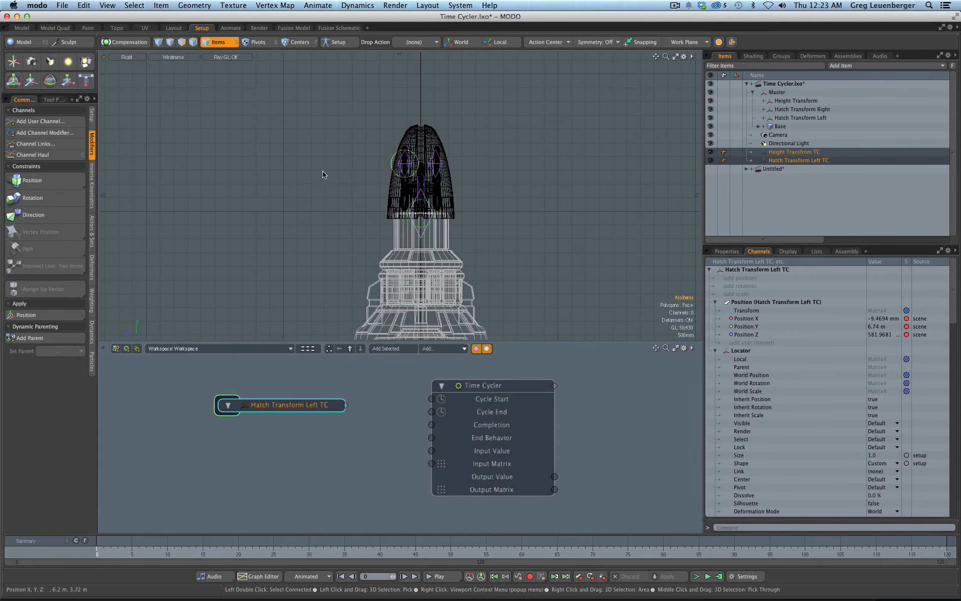
alt+shift+drag(329, 132, 298, 113)
ctrl+alt+drag(298, 114, 316, 114)
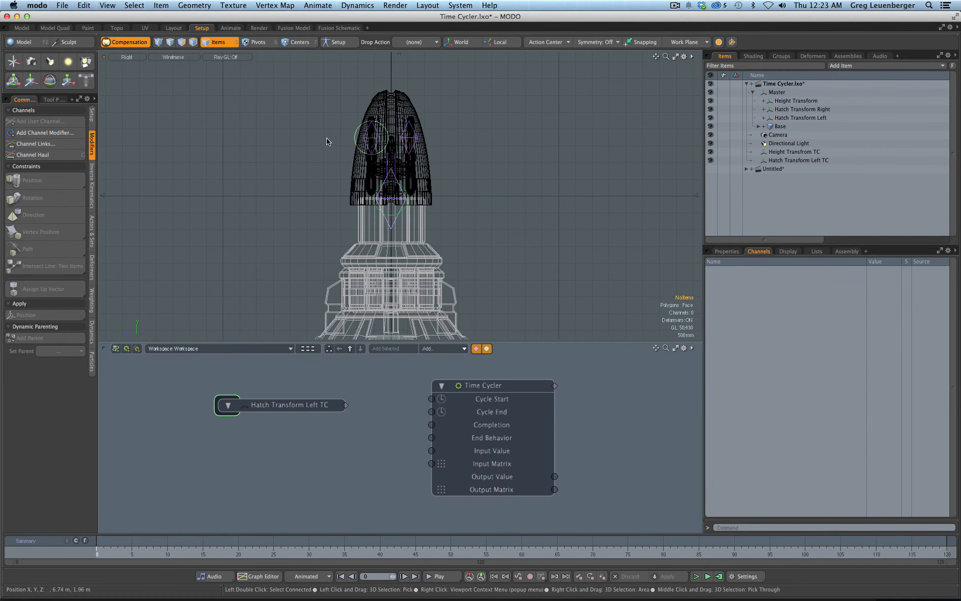
click(357, 139)
ctrl+alt+drag(386, 198, 400, 200)
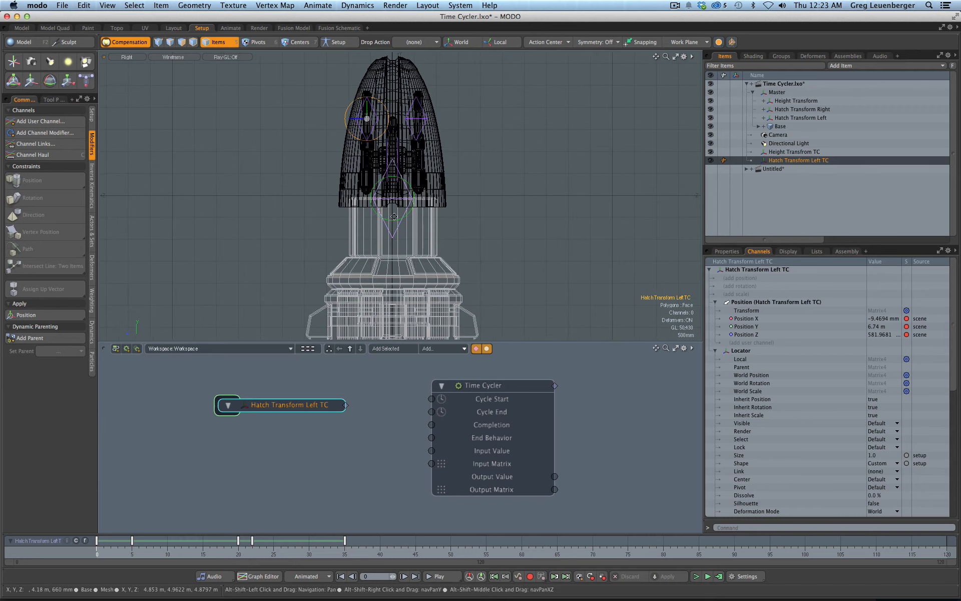
ctrl+alt+drag(455, 218, 439, 220)
ctrl+alt+drag(398, 179, 425, 180)
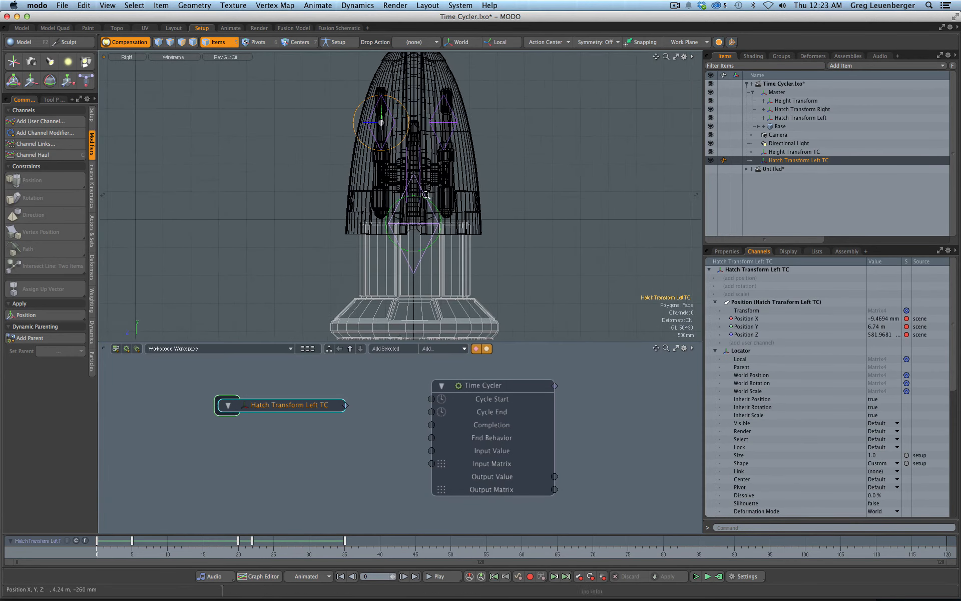
shift+click(413, 252)
ctrl+alt+drag(462, 222, 446, 222)
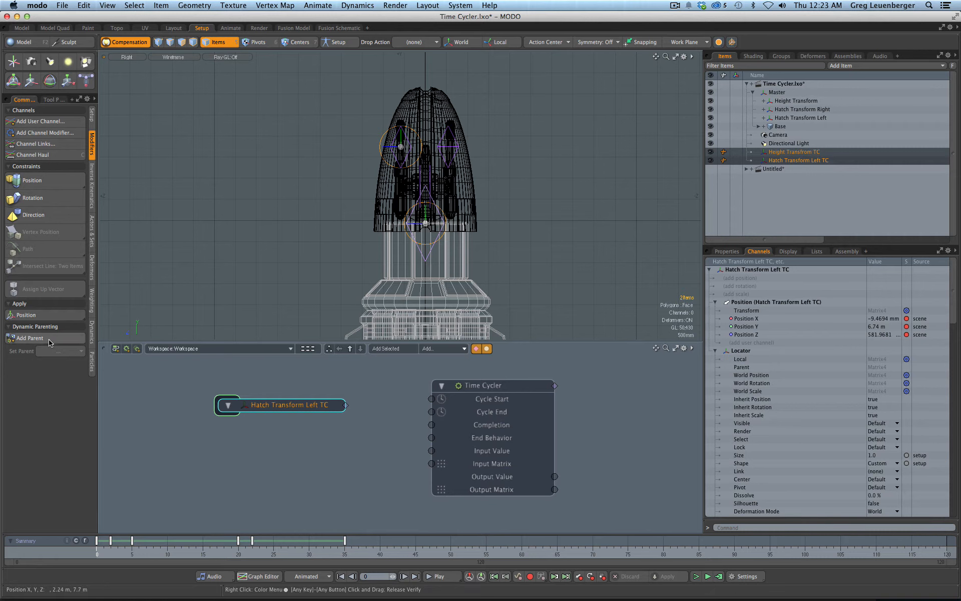
click(29, 337)
mouse_move(111, 545)
mouse_down()
mouse_move(352, 545)
mouse_move(96, 545)
mouse_up()
alt+drag(386, 164, 352, 170)
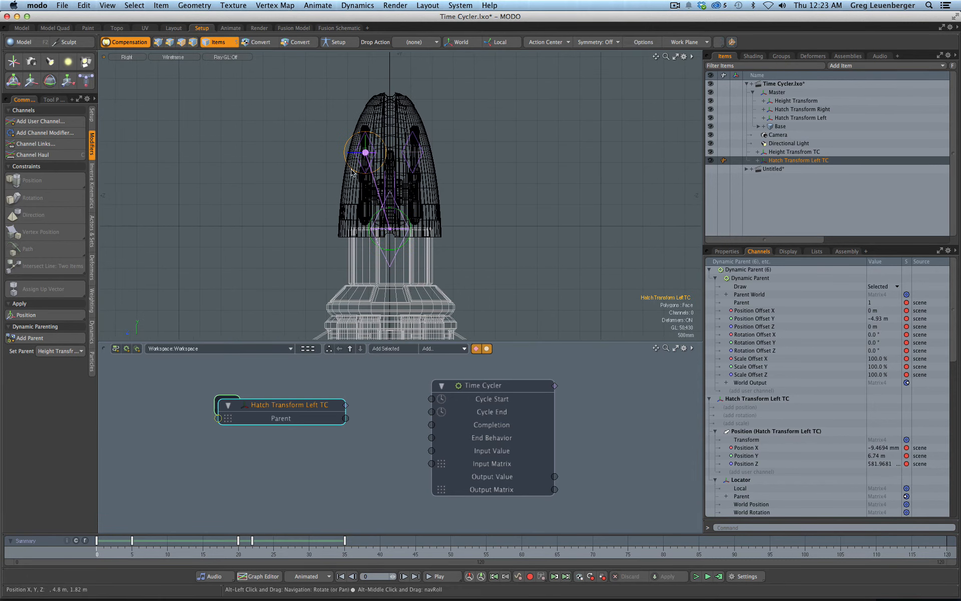
Step: Add Hatch Transform Left to the schematic and remove the Dynamic Parent (2) and Dynamic Parent (6) nodes from the workspace
click(793, 118)
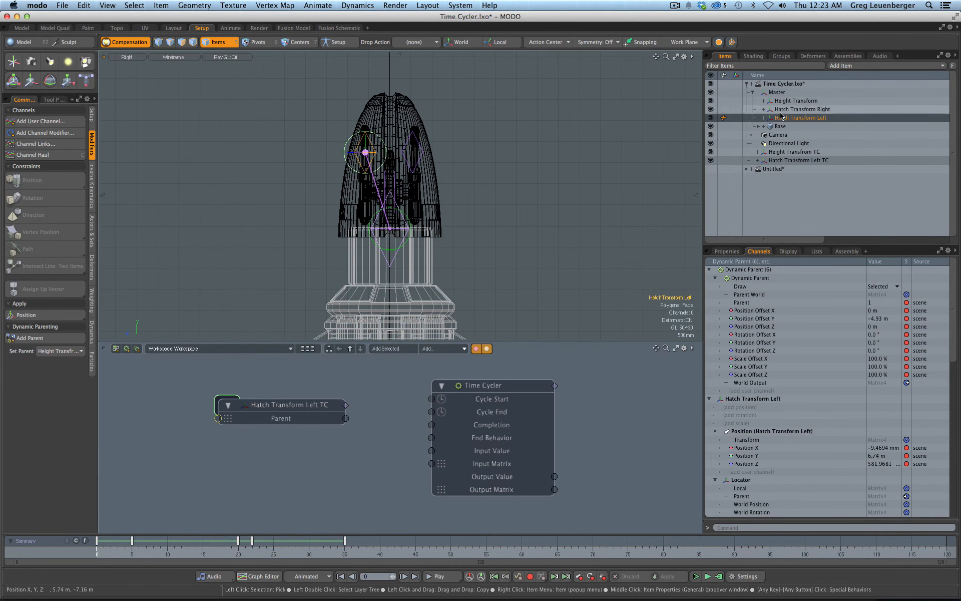
mouse_move(771, 121)
mouse_down()
mouse_move(620, 419)
mouse_move(454, 368)
mouse_move(428, 396)
mouse_move(499, 372)
mouse_up()
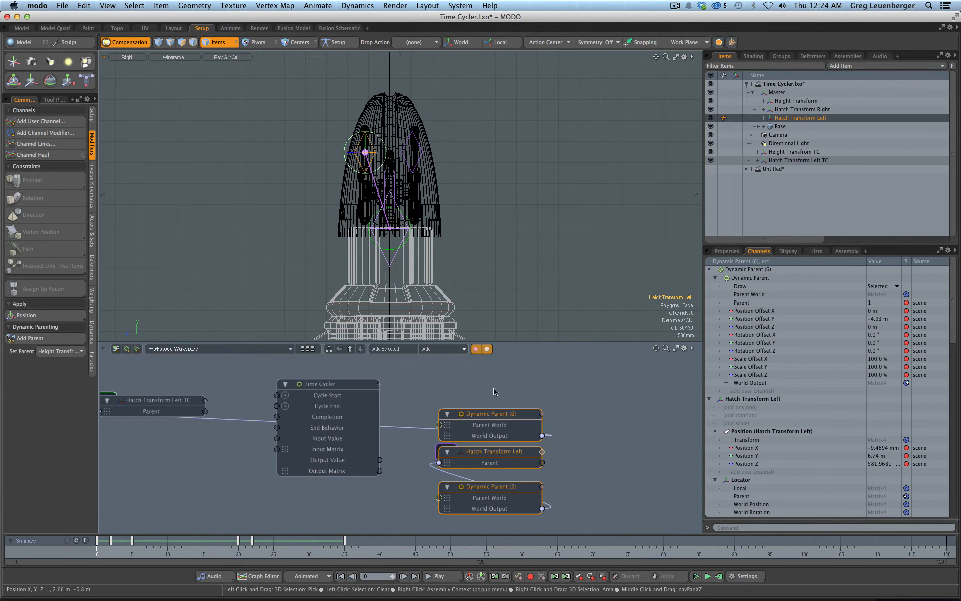
click(494, 392)
drag(501, 415, 214, 485)
click(488, 488)
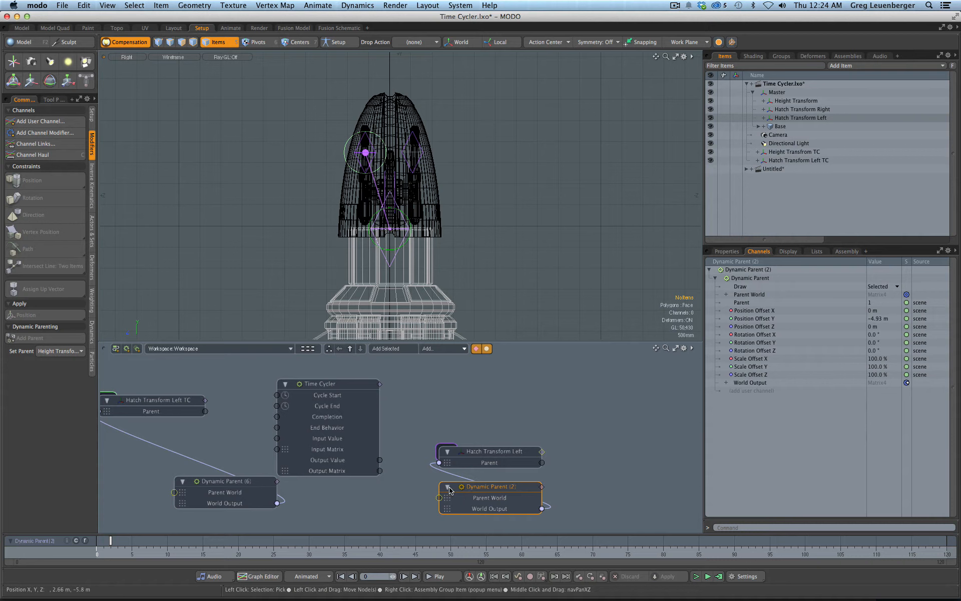
shift+click(253, 485)
right_click(238, 484)
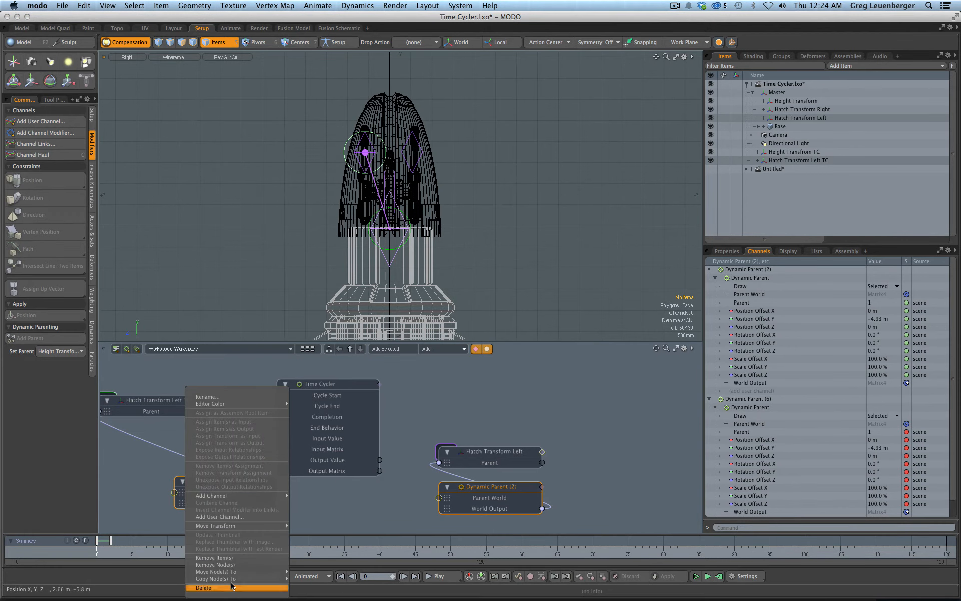
click(233, 564)
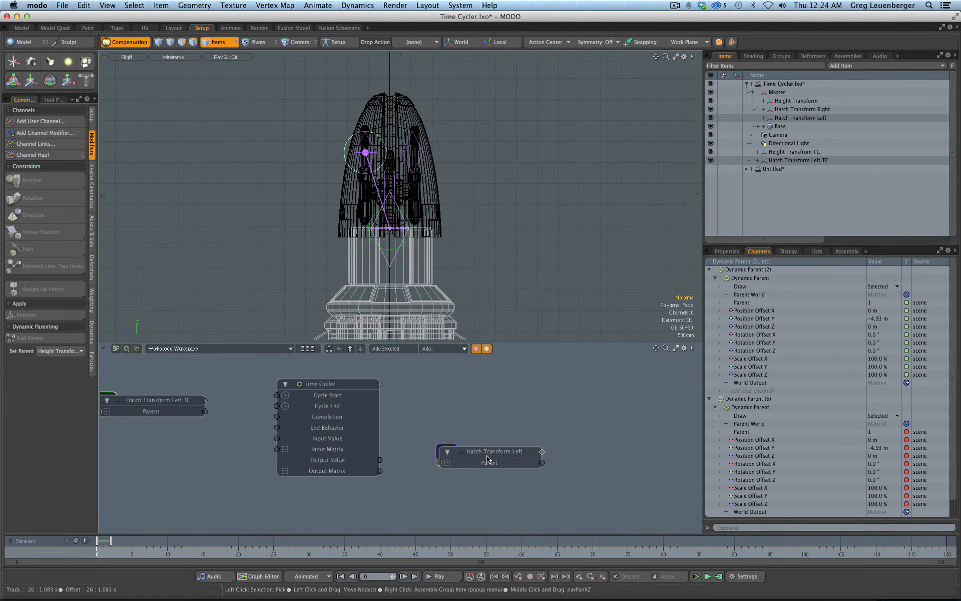
Step: Add the Position X, Y and Z channels of Hatch Transform Left to its schematic node and expand them
drag(485, 457, 532, 418)
click(548, 410)
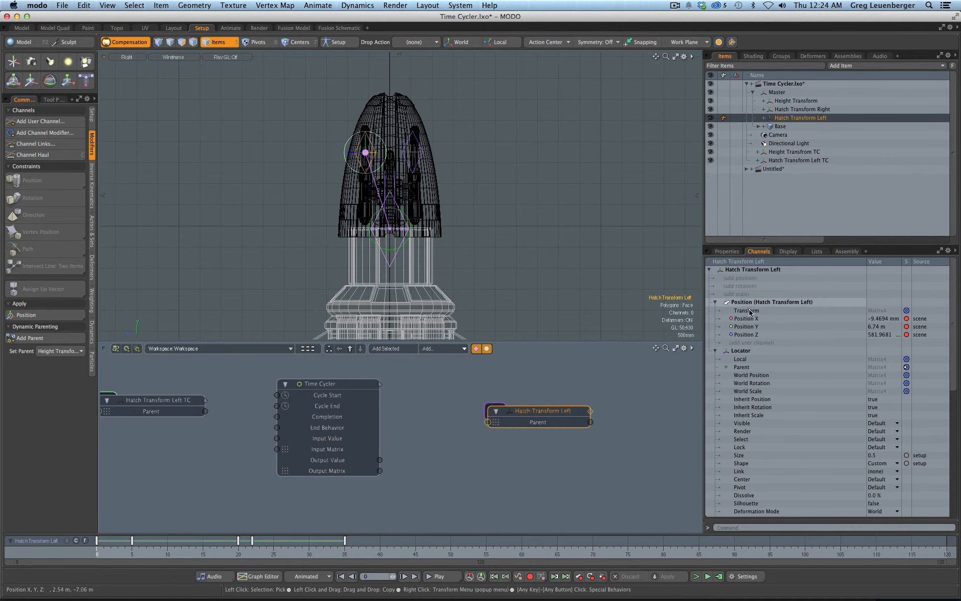
drag(746, 318, 746, 334)
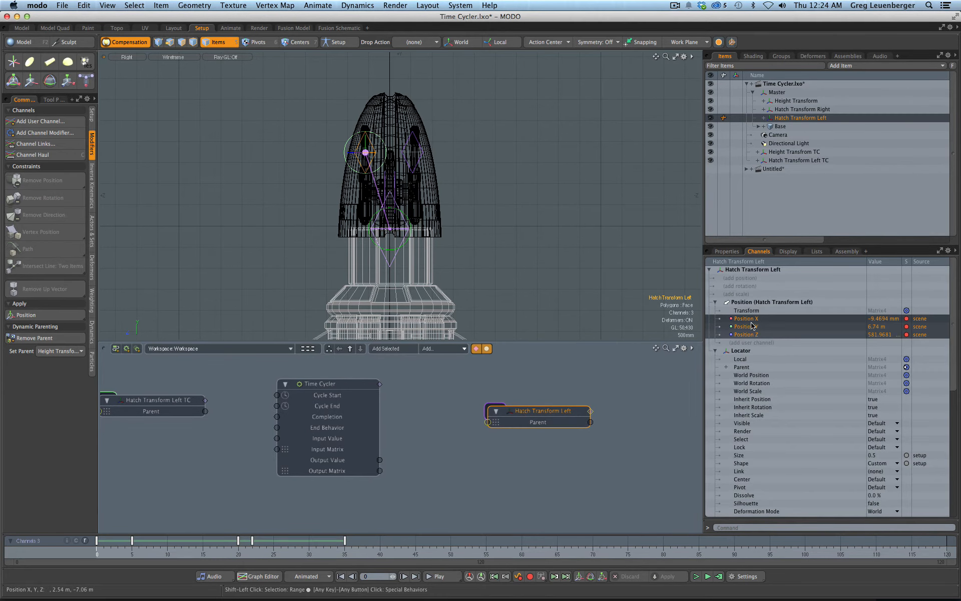
click(402, 348)
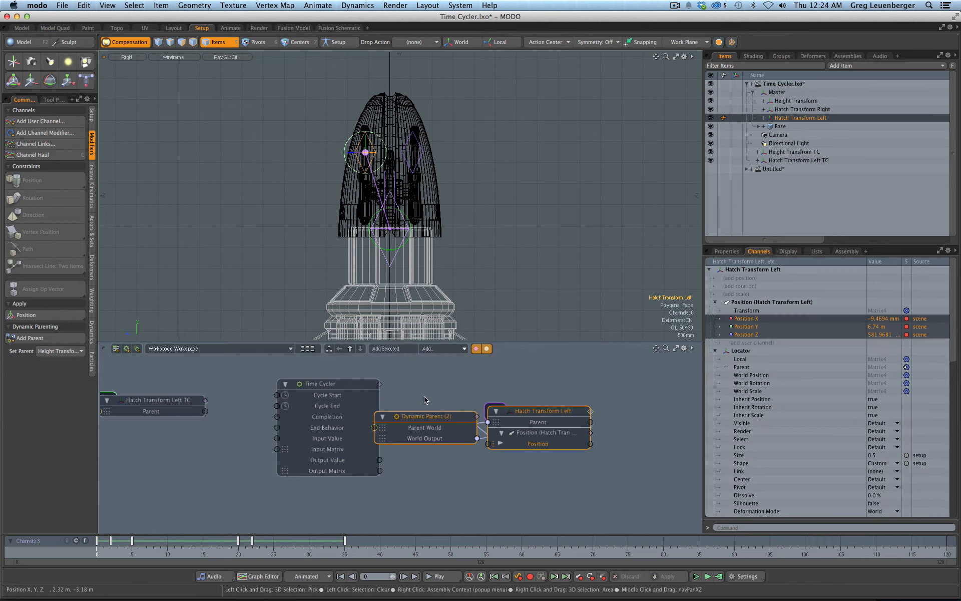
mouse_move(424, 395)
mouse_down()
mouse_move(388, 446)
mouse_move(479, 410)
mouse_move(437, 444)
mouse_up()
click(456, 463)
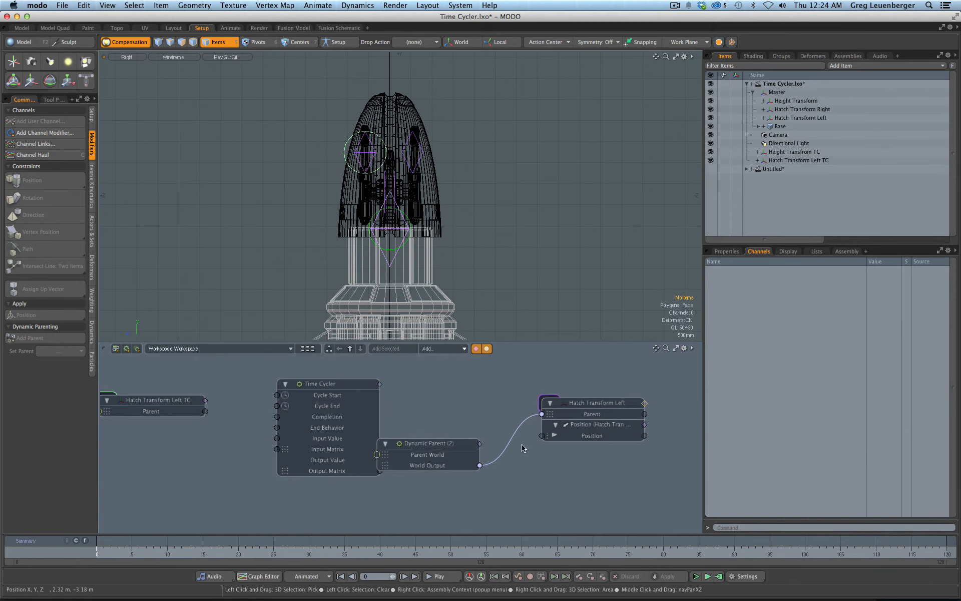
click(555, 435)
Step: Remove the Dynamic Parent (2) node from the workspace and space the remaining nodes around the Time Cycler
click(448, 447)
right_click(448, 449)
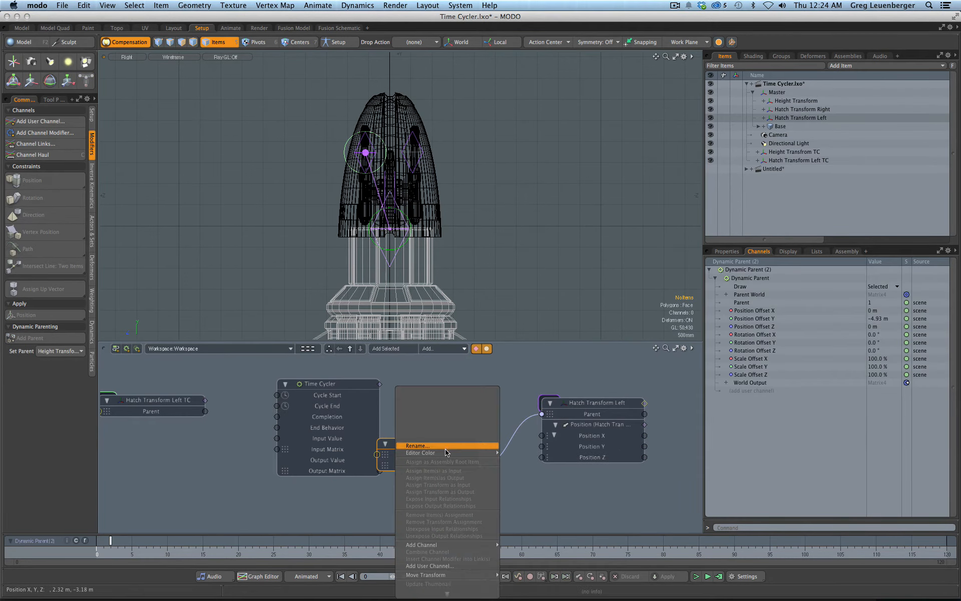
mouse_move(437, 592)
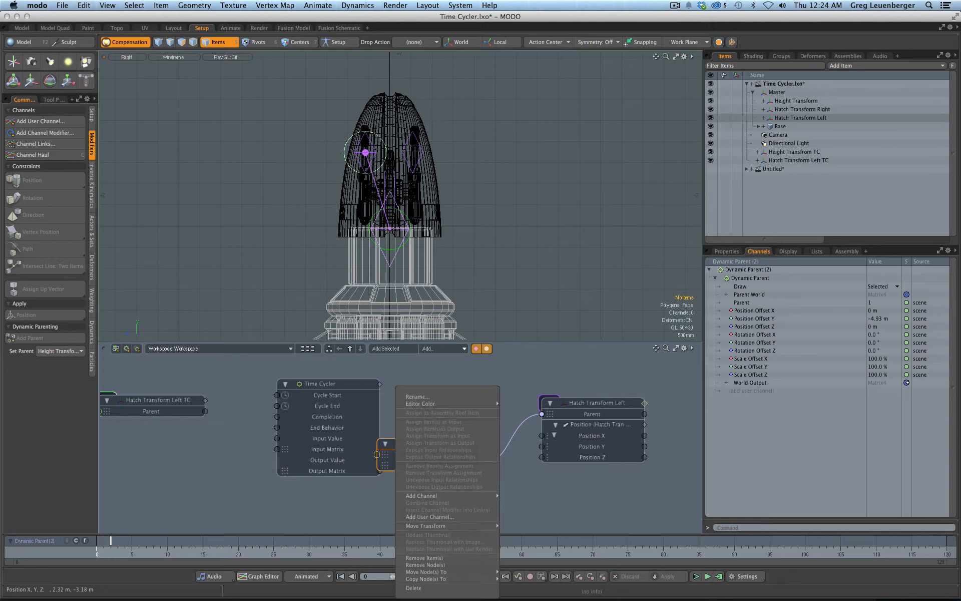
click(442, 565)
drag(595, 405, 566, 394)
mouse_move(389, 400)
alt+shift+mouse_down()
mouse_move(430, 405)
mouse_move(412, 404)
mouse_move(420, 405)
alt+shift+mouse_up()
drag(217, 408, 207, 408)
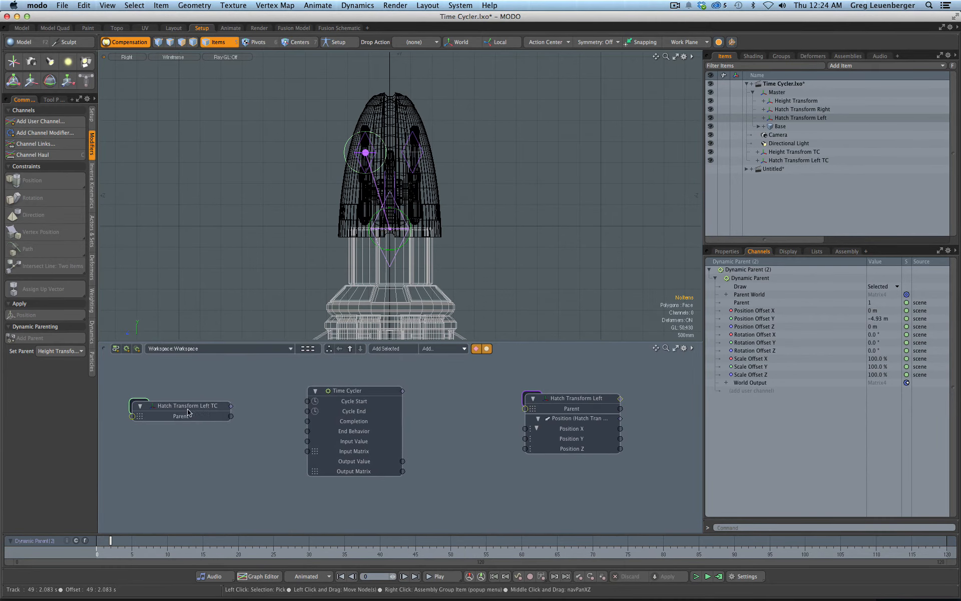
Step: Add the Position X, Y and Z channels of Hatch Transform Left TC to its schematic node and expand them
click(186, 413)
click(747, 318)
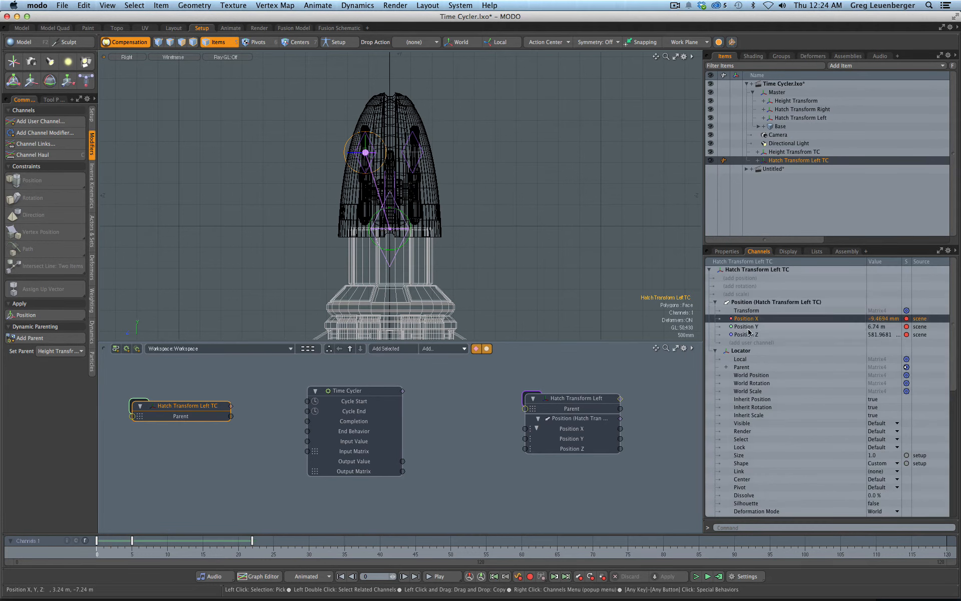
shift+click(750, 334)
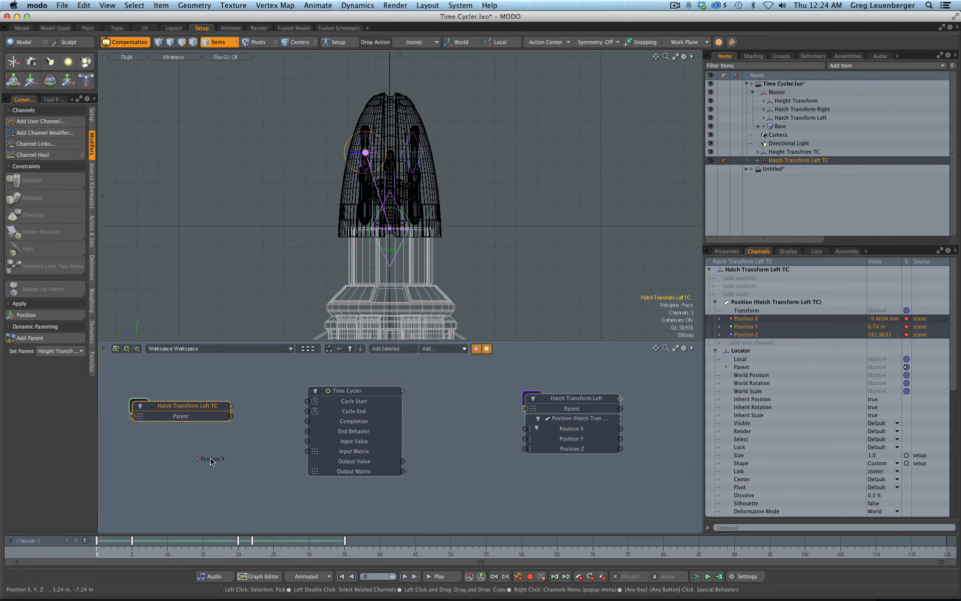
drag(180, 441, 188, 474)
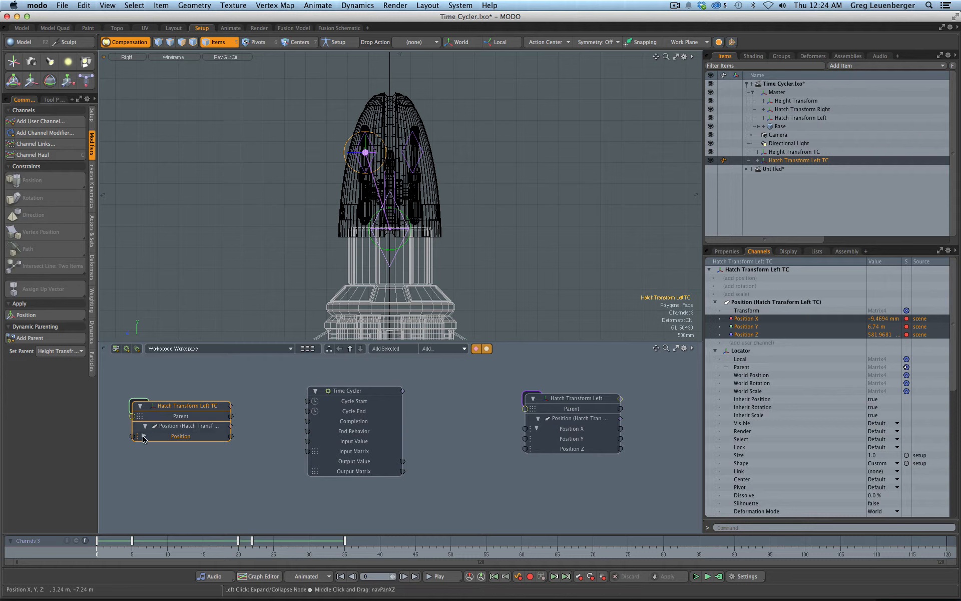
drag(183, 403, 168, 390)
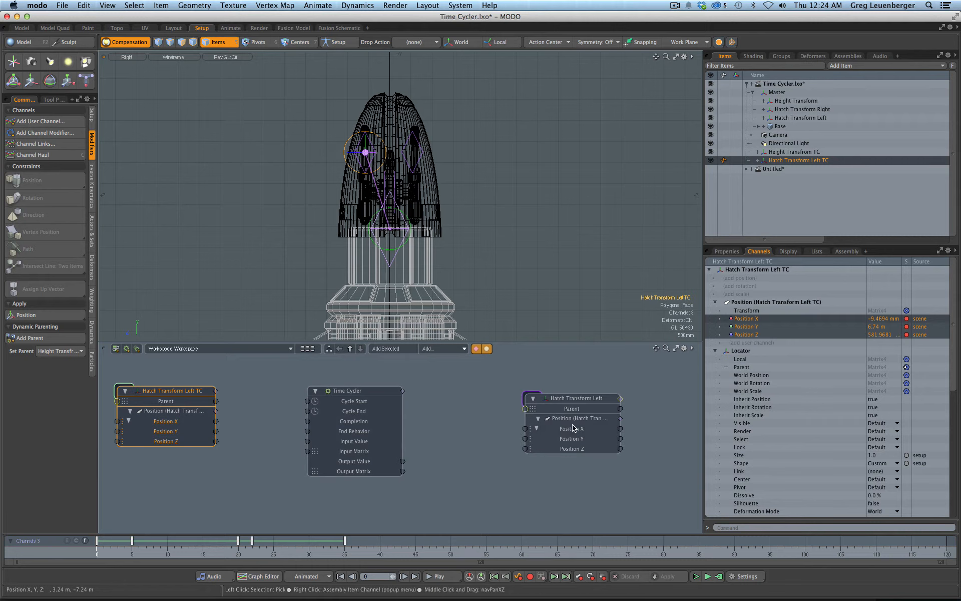
drag(357, 390, 377, 388)
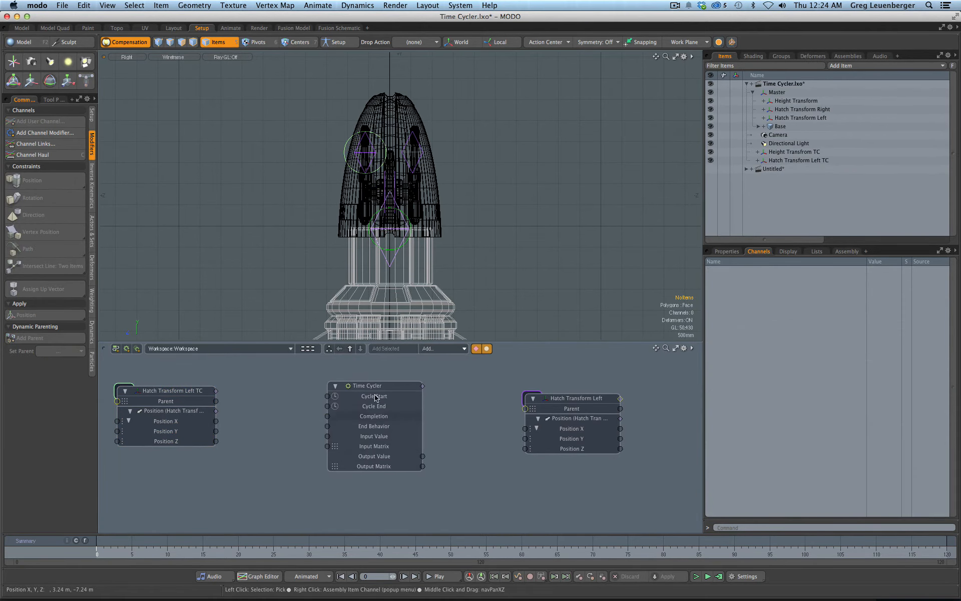
Step: Examine the Time Cycler channels and the position curves of Hatch Transform Left TC in the Graph Editor
click(382, 394)
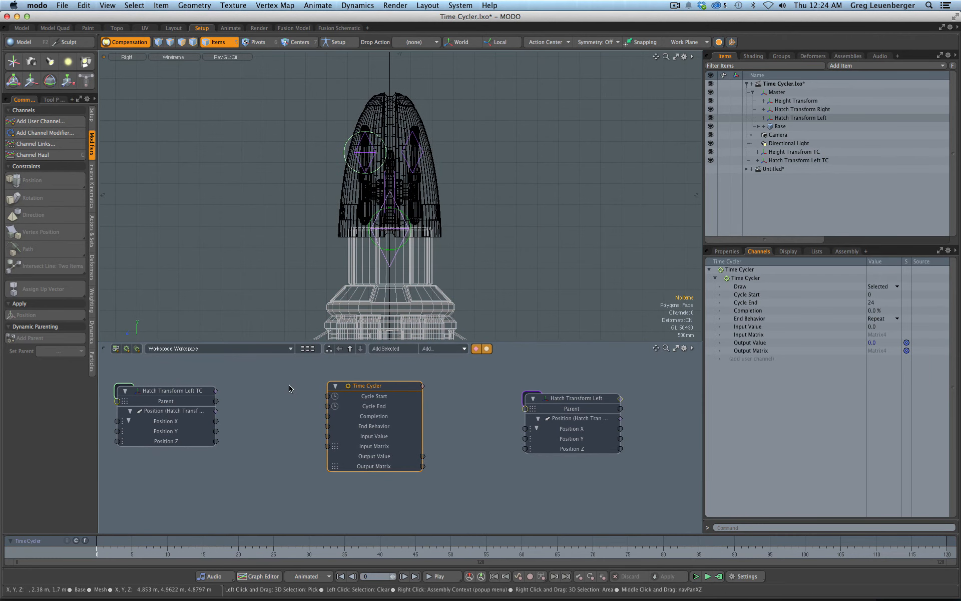
click(190, 440)
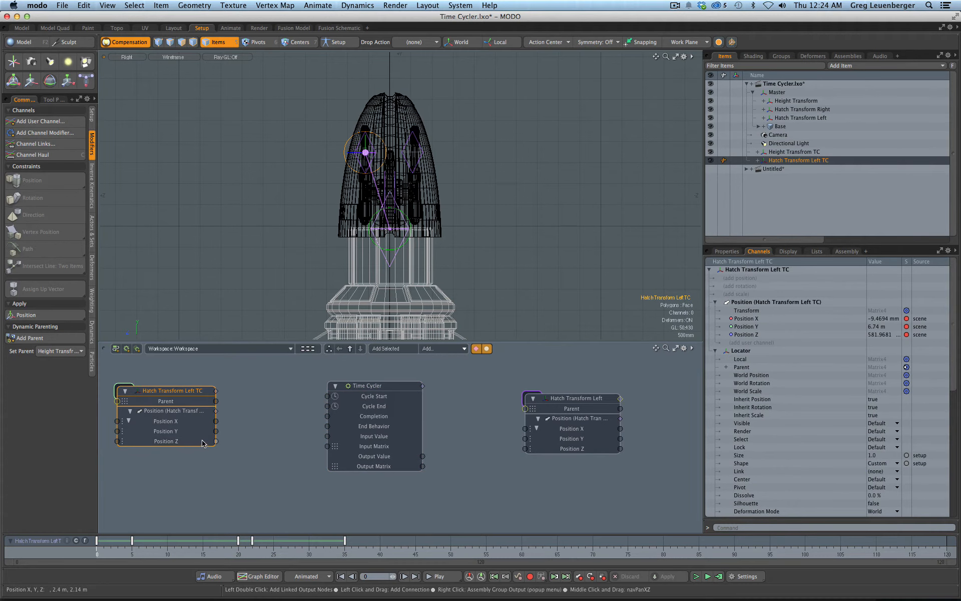
key(F3)
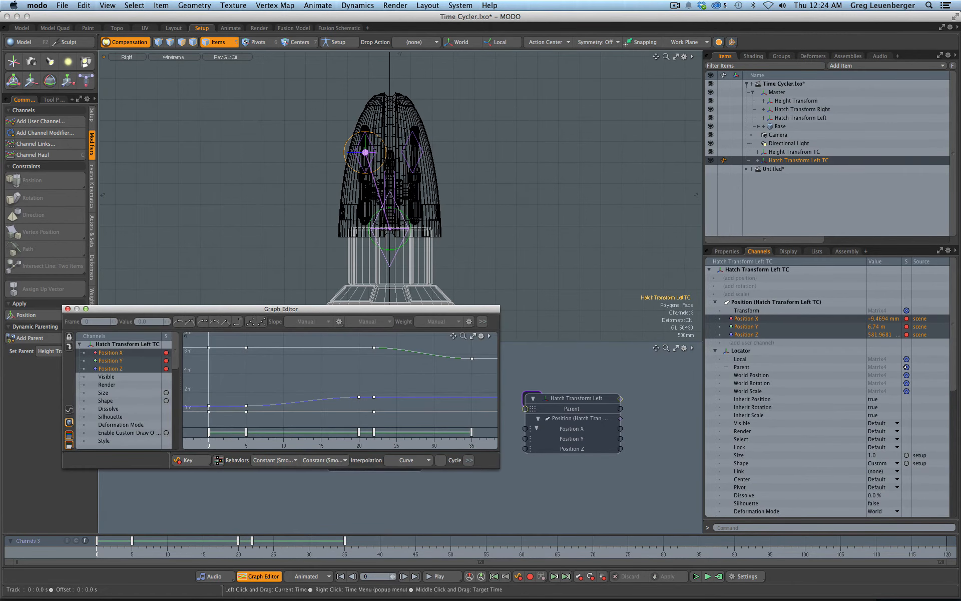
drag(97, 549, 345, 550)
drag(442, 436, 209, 436)
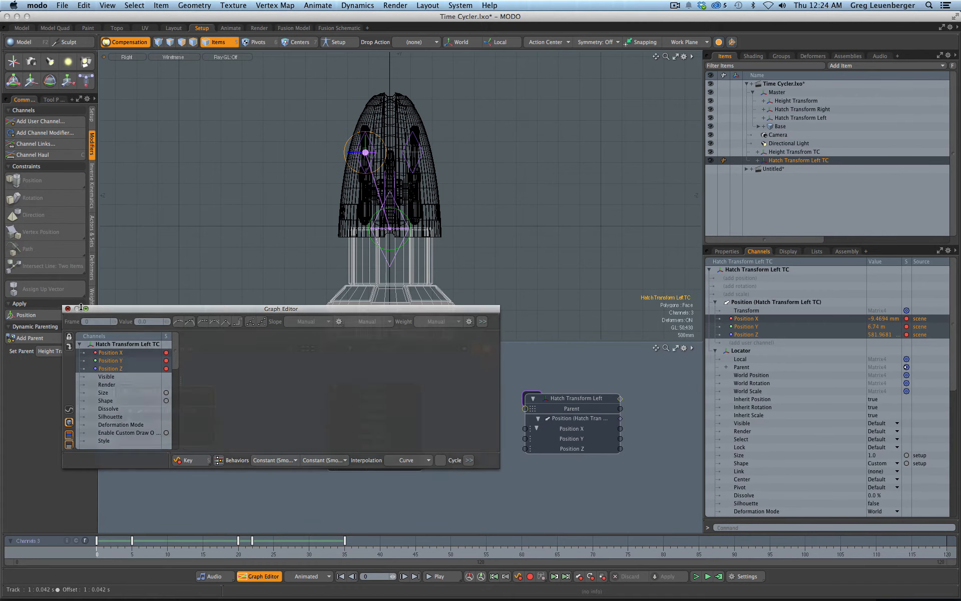
click(68, 309)
Step: Set the Time Cycler's Cycle End to 35
click(384, 386)
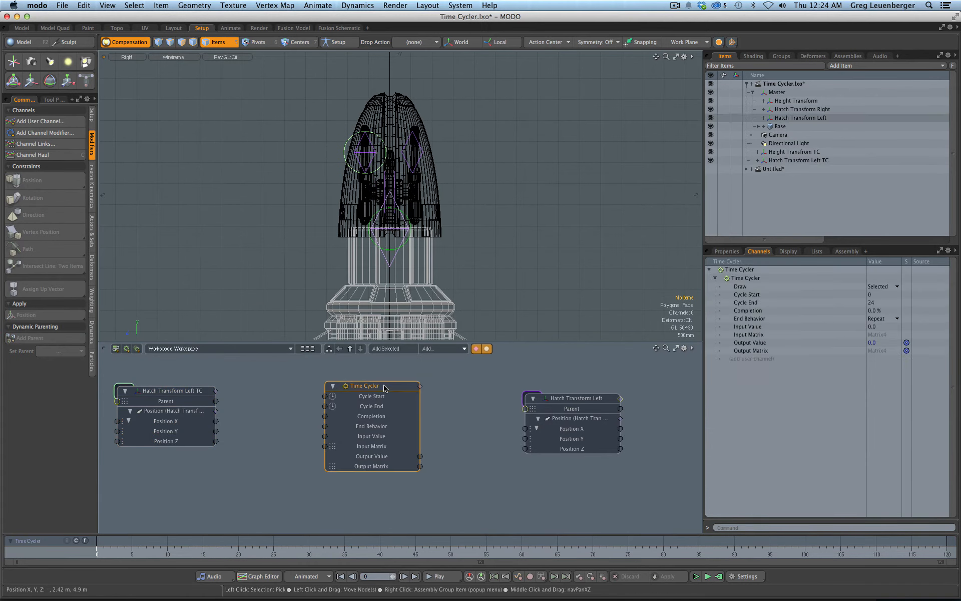
click(727, 252)
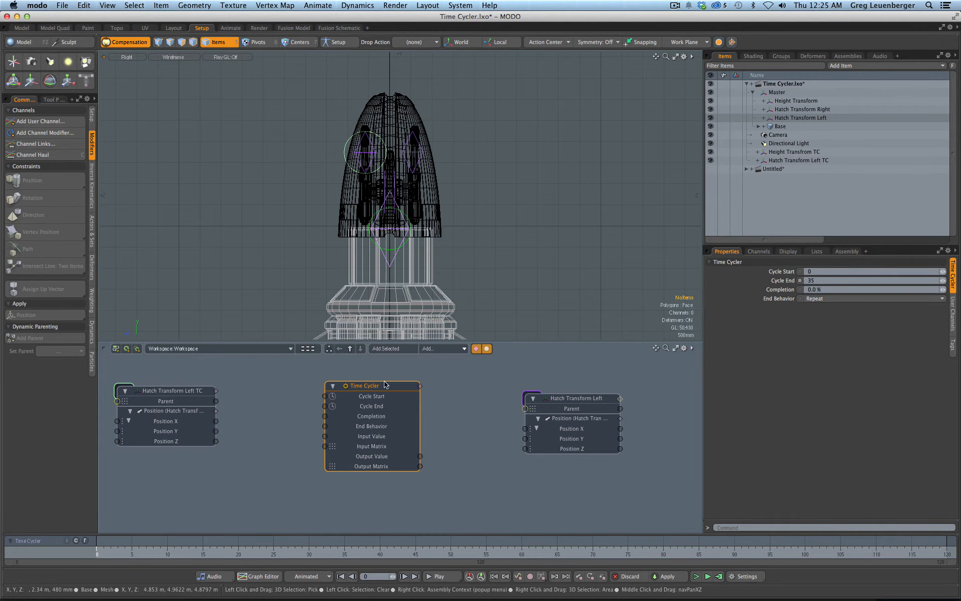
drag(364, 383, 363, 388)
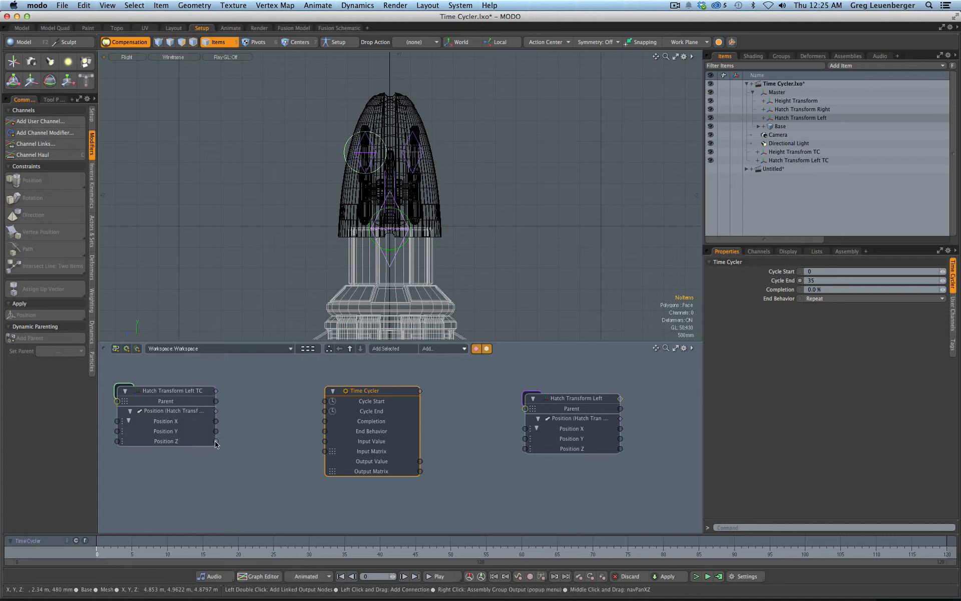
Step: Collapse the position channels of the Hatch Transform Left TC node into a single Position entry and clear the selection
drag(350, 452, 349, 452)
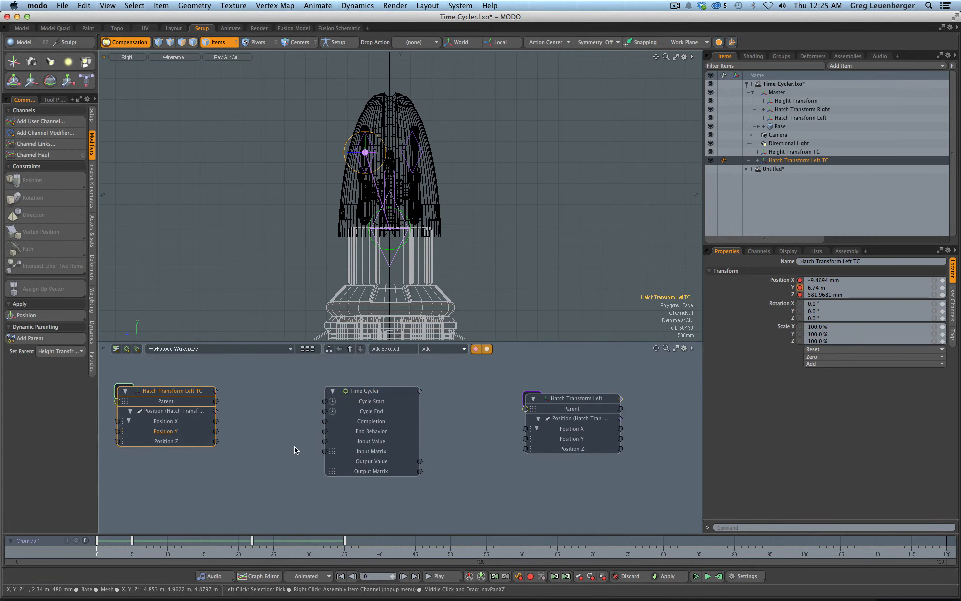
click(128, 421)
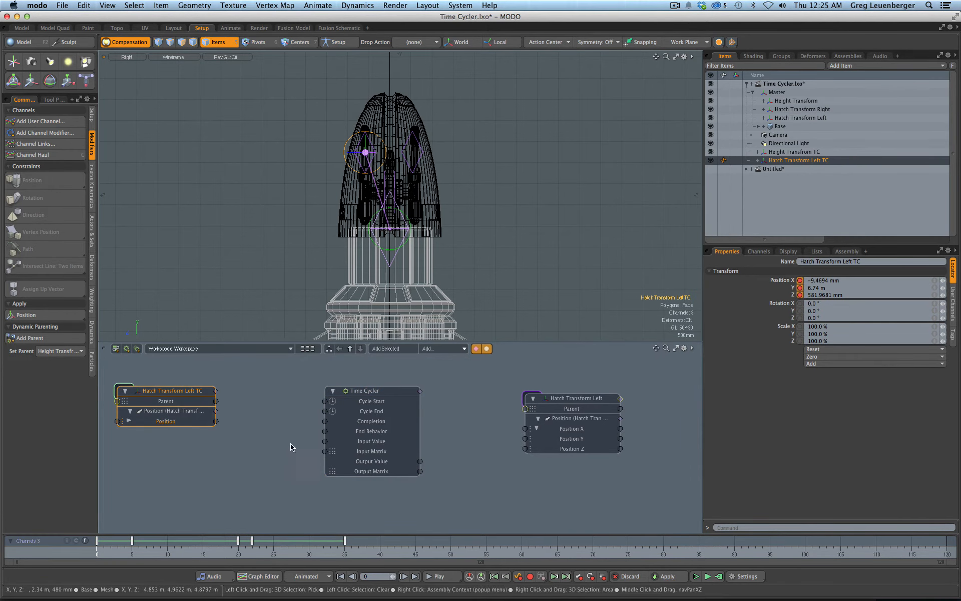
drag(368, 456, 367, 456)
click(303, 403)
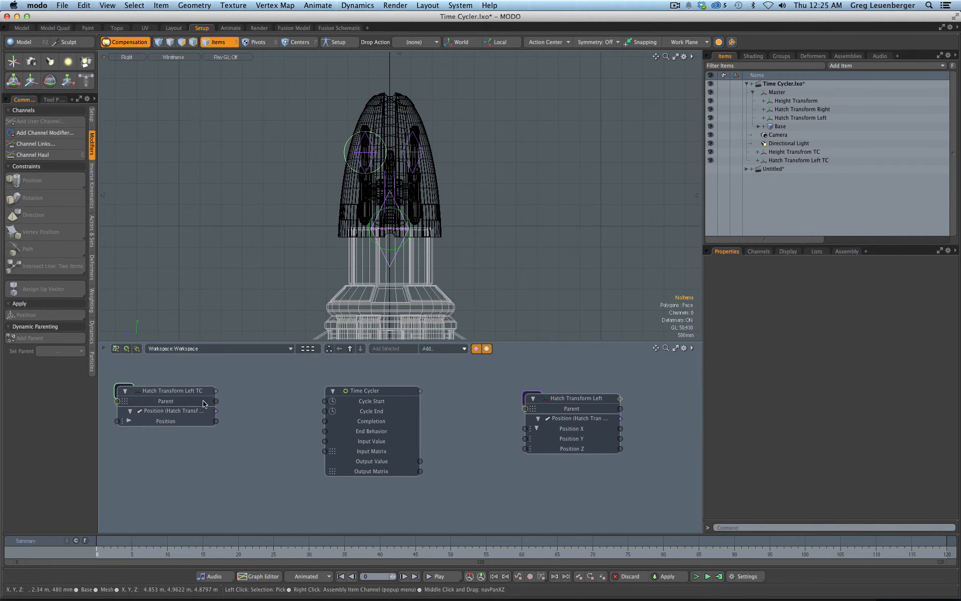
Step: Add a Matrix Construct channel modifier and place its node between the Hatch Transform Left TC and Time Cycler nodes
click(187, 394)
click(434, 348)
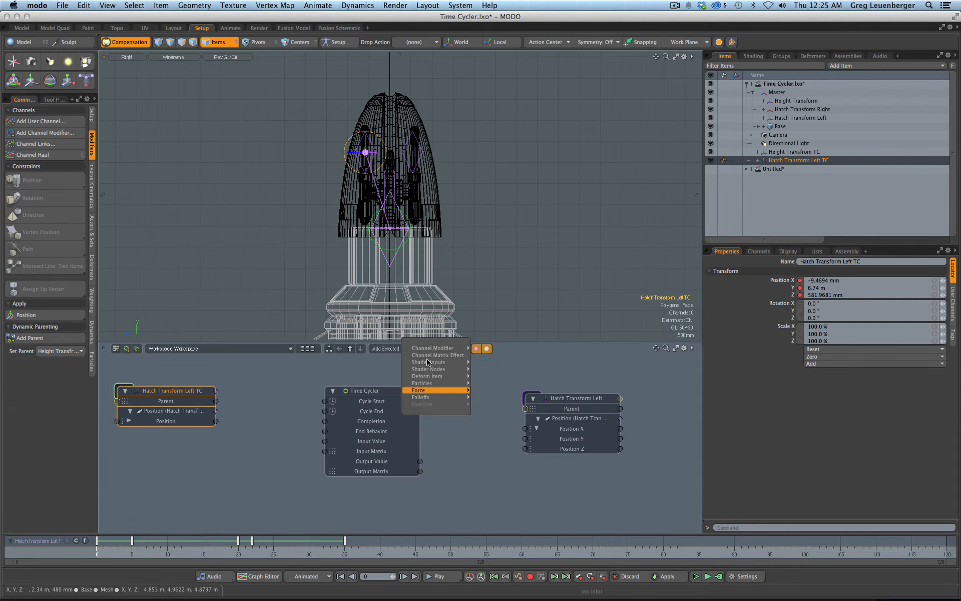
mouse_move(434, 348)
mouse_move(486, 393)
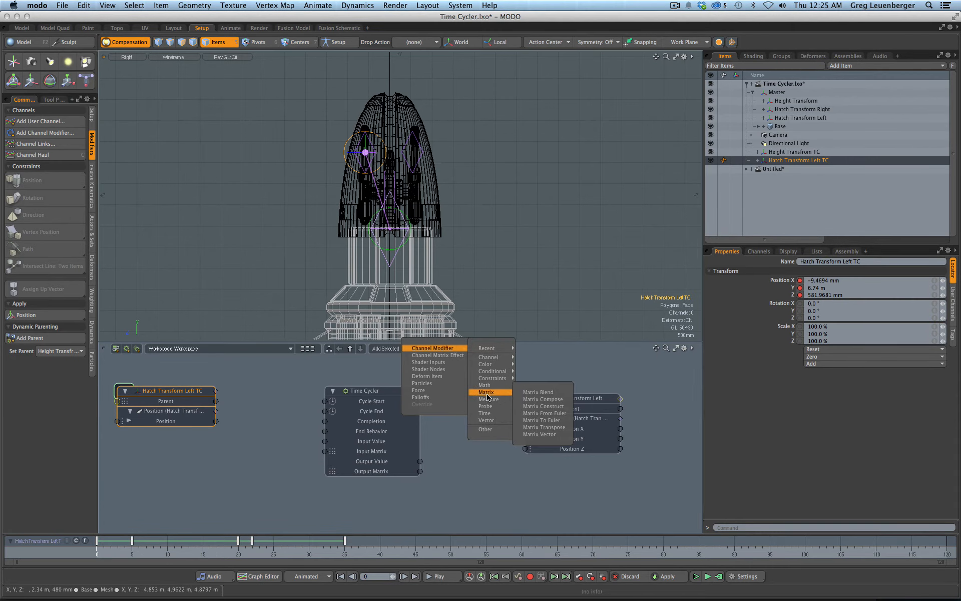
click(543, 408)
drag(444, 459, 205, 452)
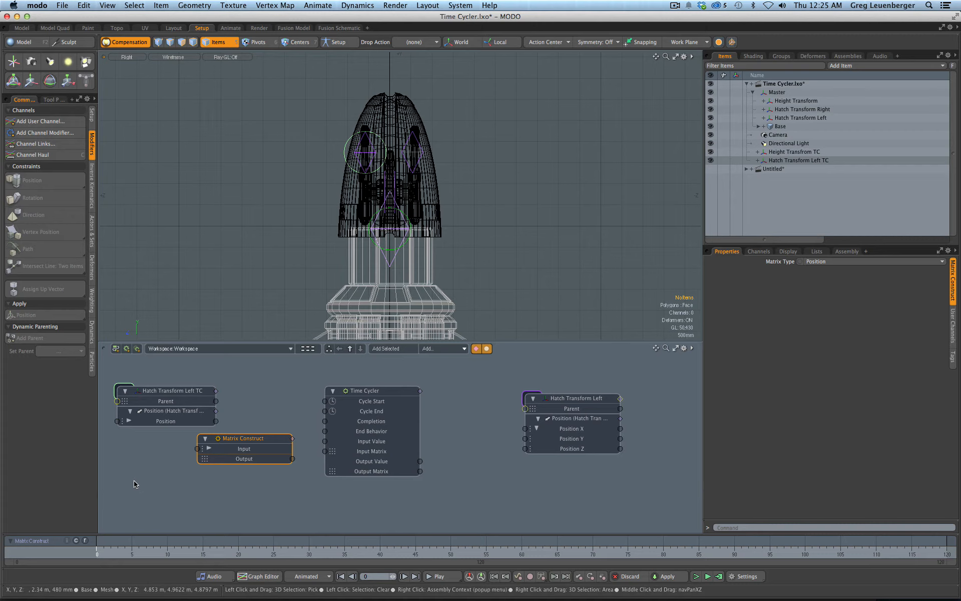
Step: Connect the Position of Hatch Transform Left TC to Matrix Construct's Input and its Output to the Time Cycler's Input Matrix
click(208, 448)
drag(235, 442, 244, 440)
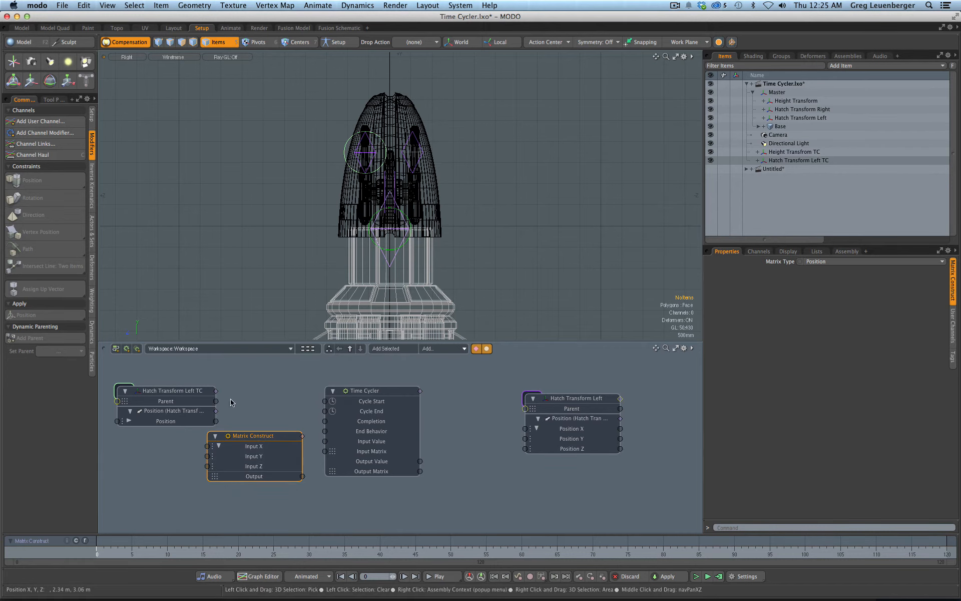
click(218, 445)
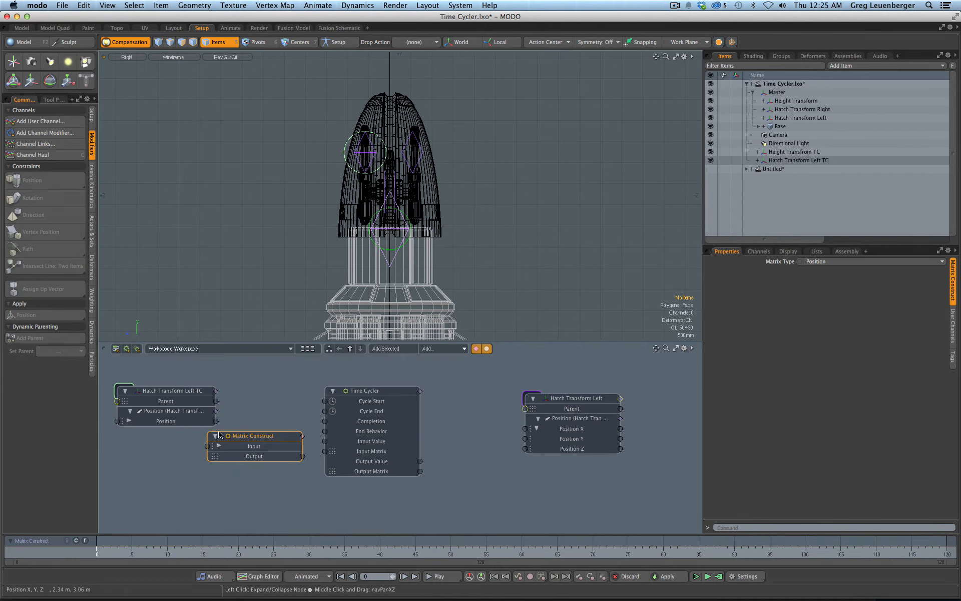
mouse_move(215, 421)
mouse_down()
mouse_move(245, 449)
mouse_move(217, 486)
mouse_up()
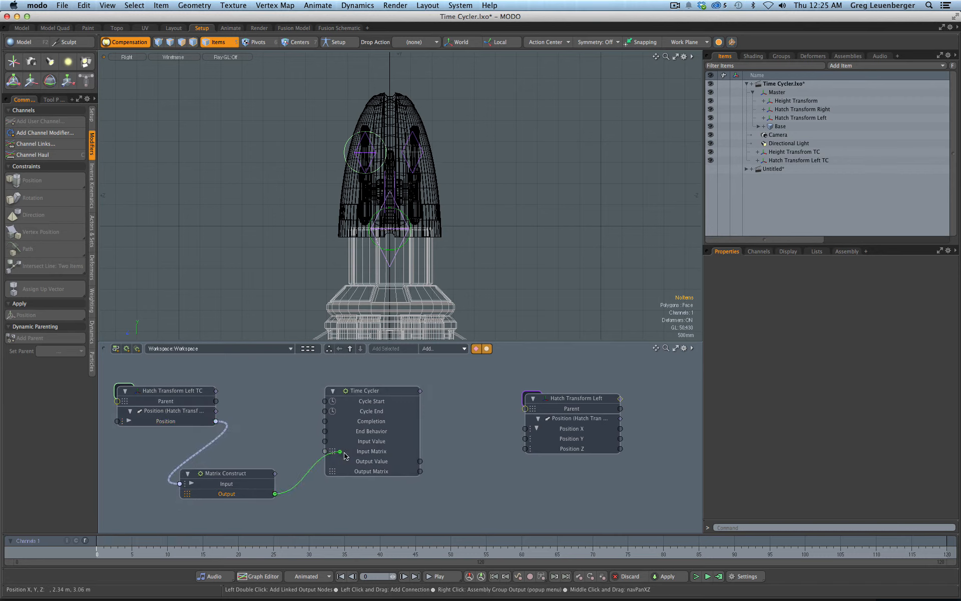
drag(344, 452, 343, 453)
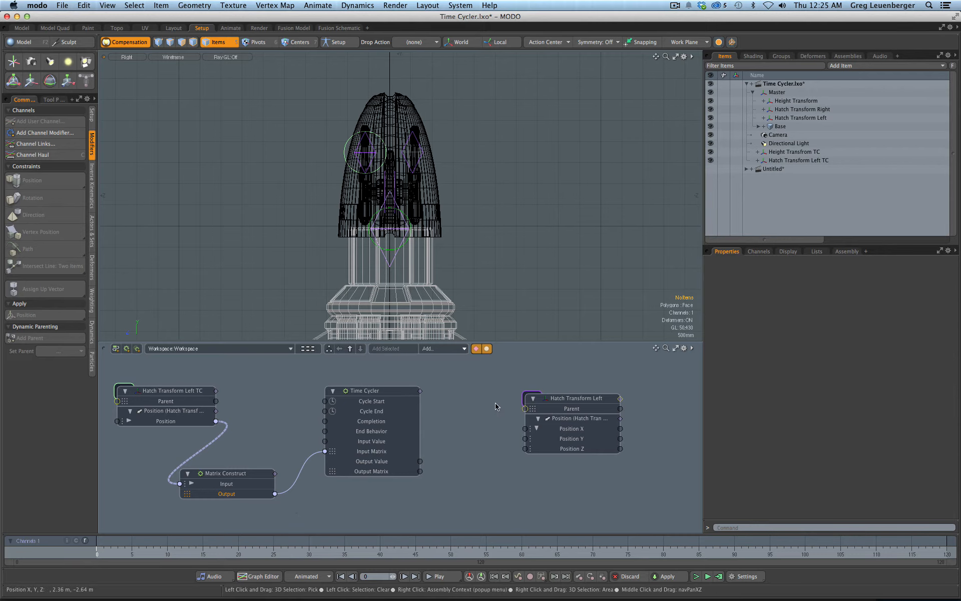
Step: Collapse Hatch Transform Left's position channels and add a Matrix Vector channel modifier between the Time Cycler and Hatch Transform Left nodes
drag(570, 426, 427, 473)
drag(584, 428, 582, 429)
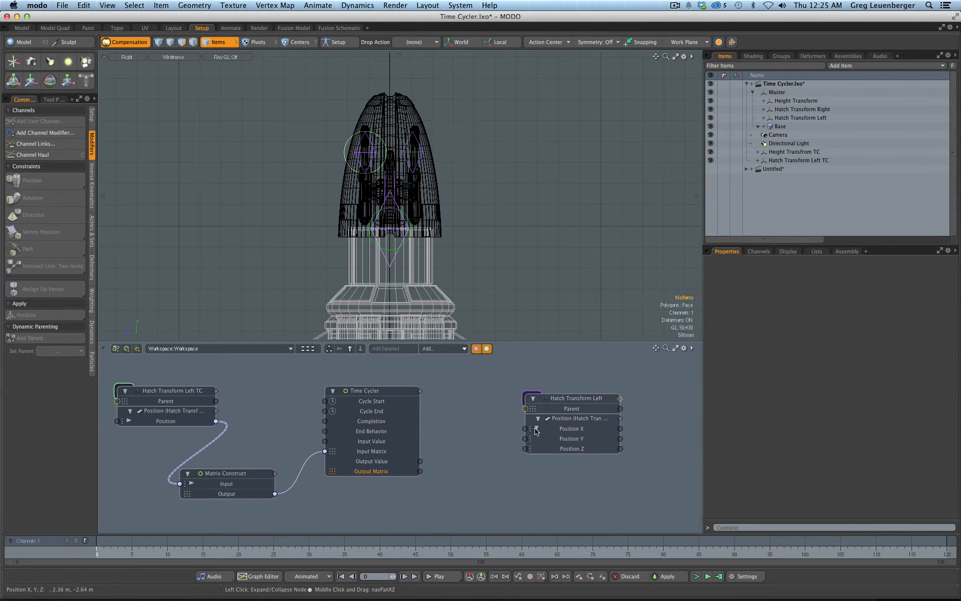
click(454, 350)
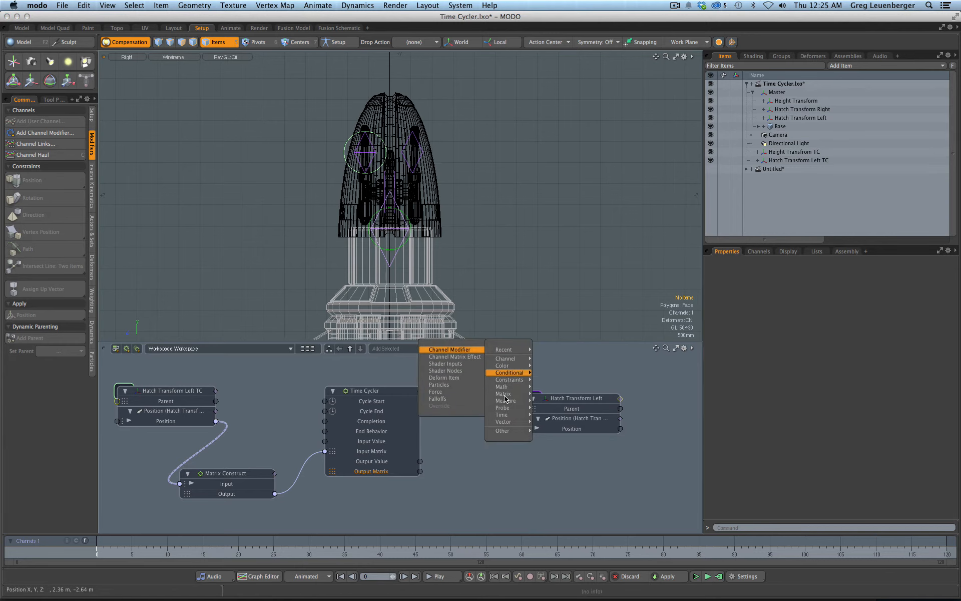
mouse_move(504, 394)
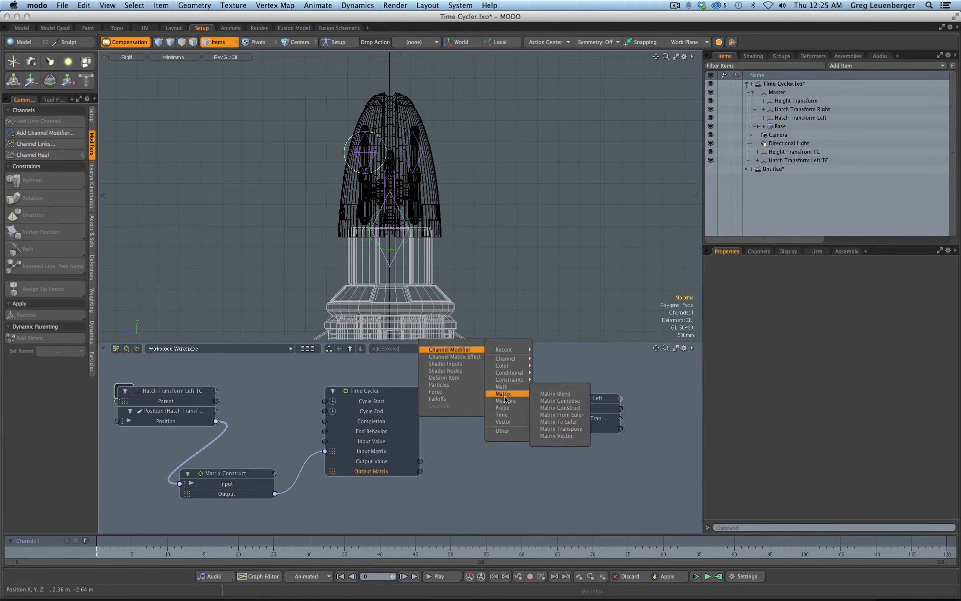
click(556, 436)
drag(453, 419, 496, 457)
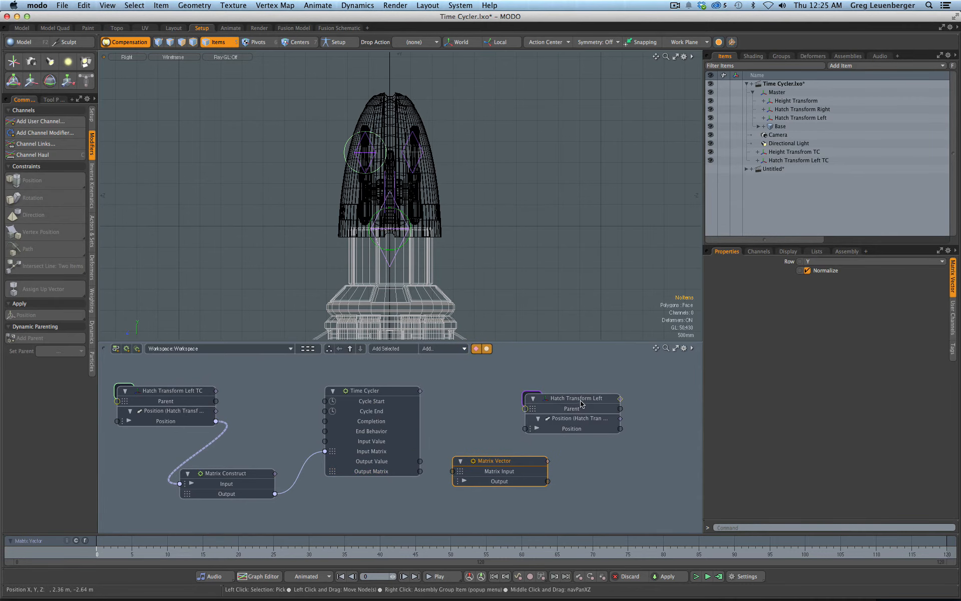
drag(582, 403, 634, 401)
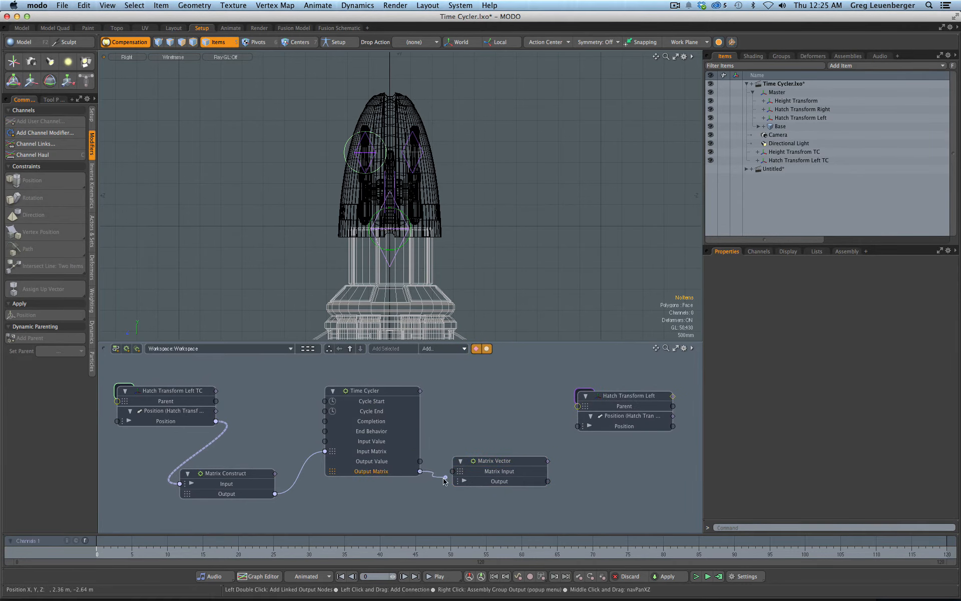
Step: Connect the Time Cycler's Output Matrix to Matrix Vector's Matrix Input and its Output to Hatch Transform Left's Position X, Y and Z
drag(507, 471, 512, 428)
click(469, 439)
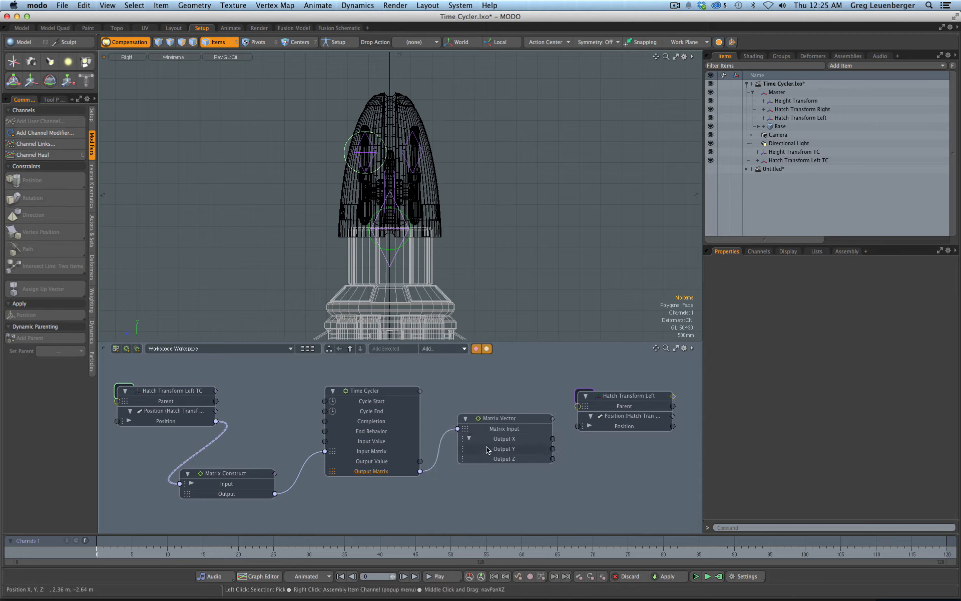
mouse_move(553, 438)
mouse_down()
mouse_move(615, 421)
mouse_move(620, 432)
mouse_up()
click(589, 426)
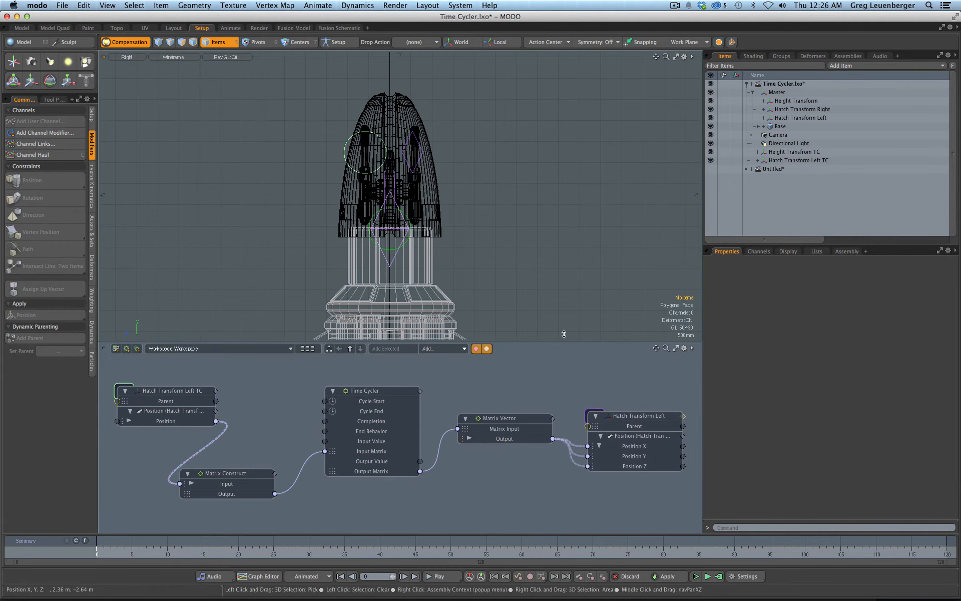
Step: Scrub the timeline and inspect where Hatch Transform Left sits on the rocket with its driven position channels
mouse_move(102, 555)
mouse_down()
mouse_move(408, 555)
mouse_move(96, 554)
mouse_up()
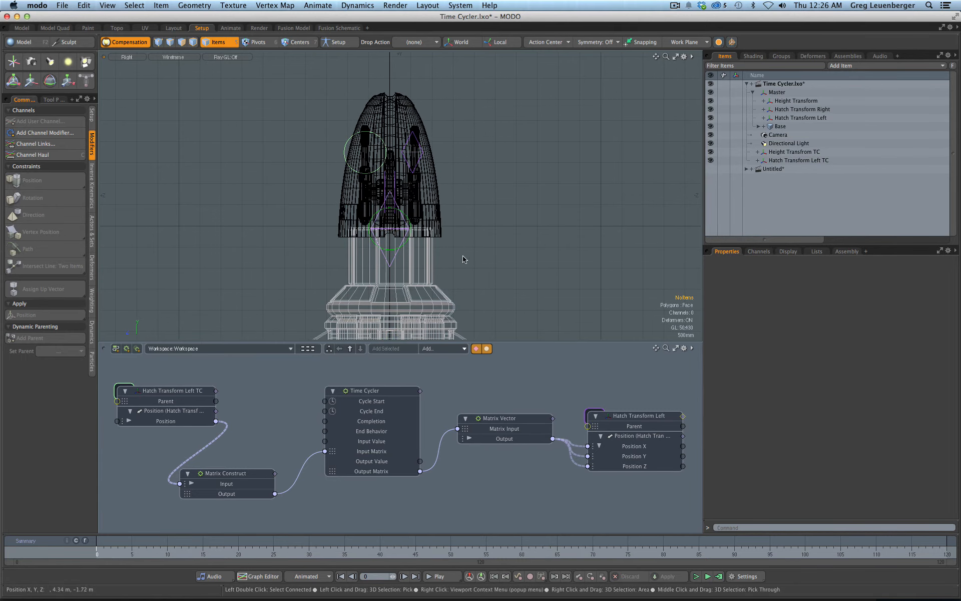
scroll(336, 266, down, 5)
ctrl+alt+drag(336, 267, 379, 170)
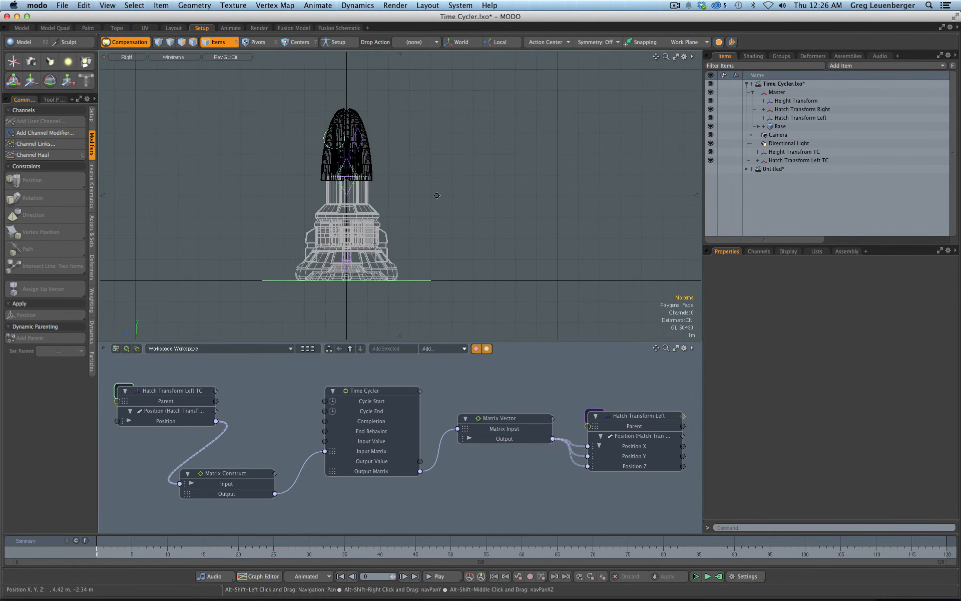
click(630, 419)
mouse_move(323, 263)
ctrl+alt+mouse_down()
mouse_move(435, 262)
mouse_move(366, 265)
mouse_move(367, 241)
ctrl+alt+mouse_up()
mouse_move(97, 545)
mouse_down()
mouse_move(323, 545)
mouse_move(97, 546)
mouse_up()
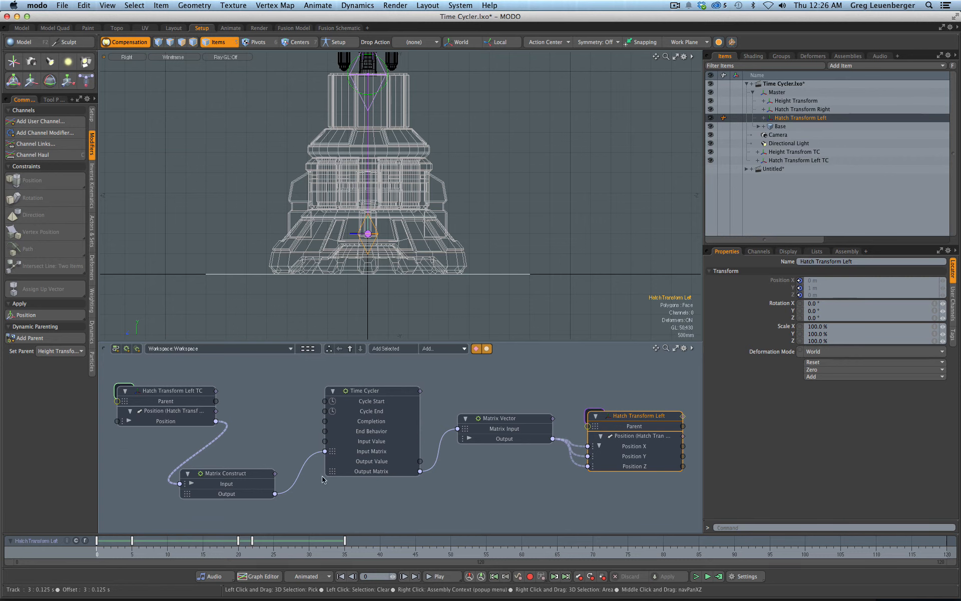
Step: Check the Matrix Construct's Matrix Type options and expand its Input X, Y and Z channels to inspect the links
click(278, 517)
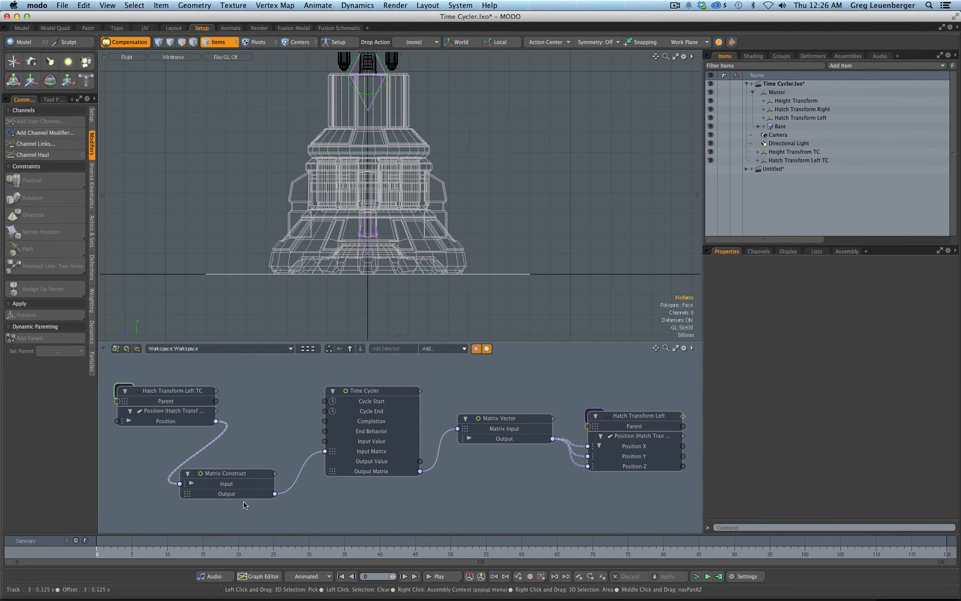
drag(251, 476, 249, 478)
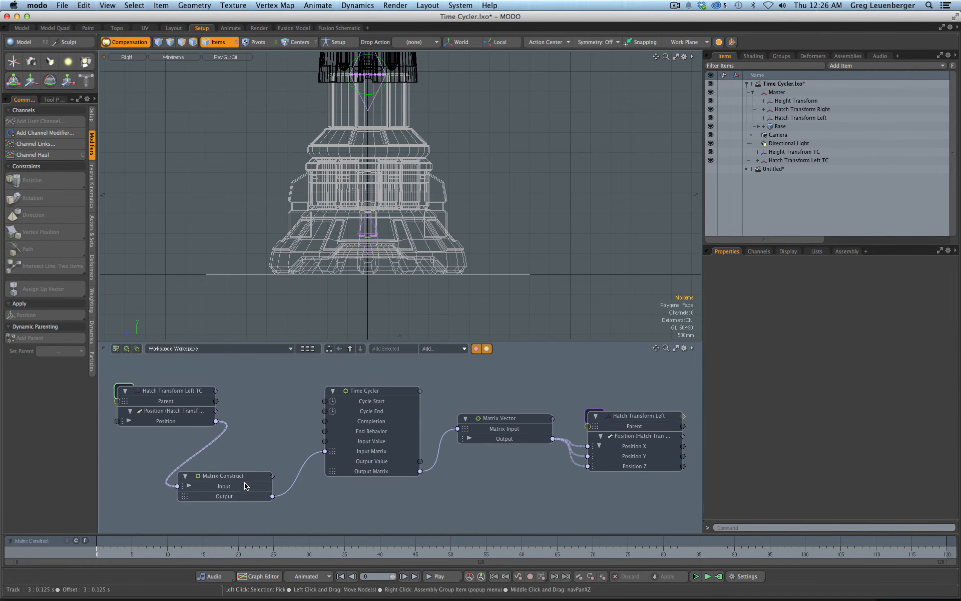
click(246, 485)
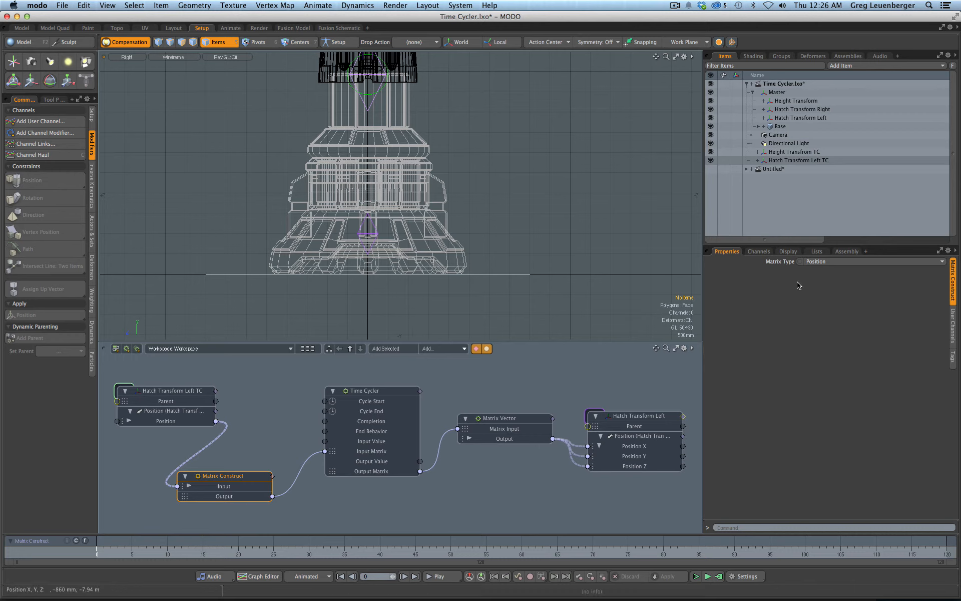
click(815, 261)
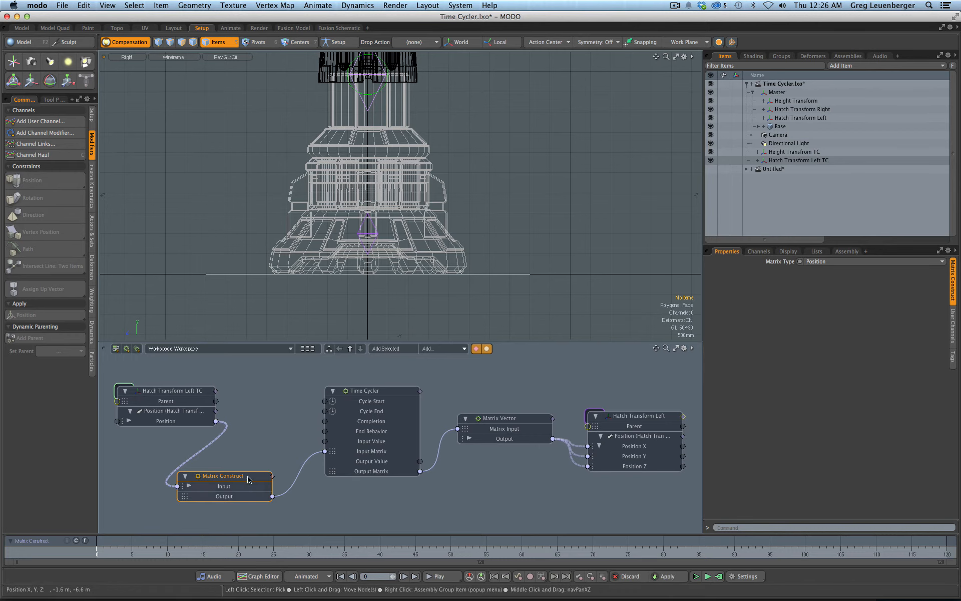
drag(205, 475, 218, 465)
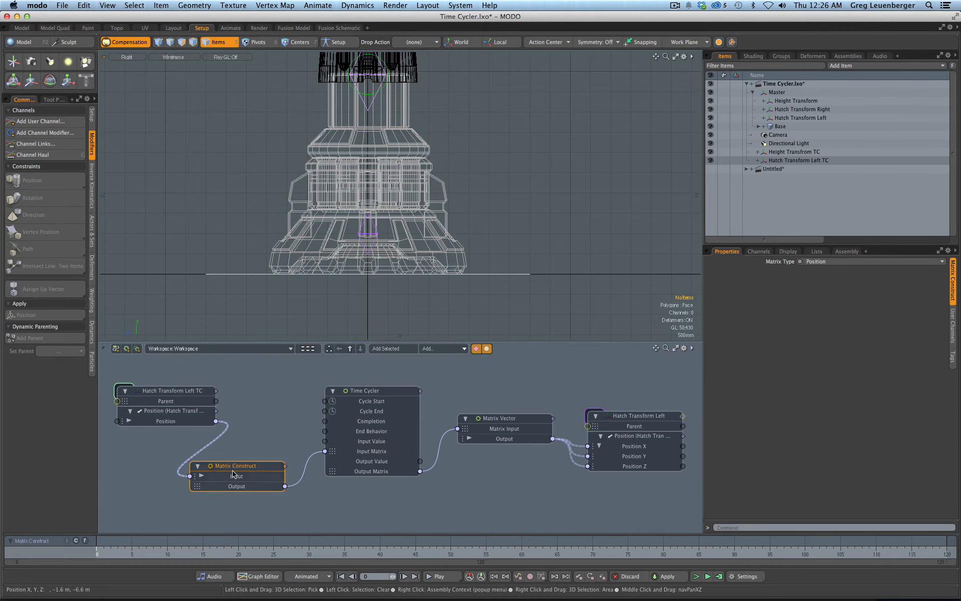
click(201, 475)
click(145, 493)
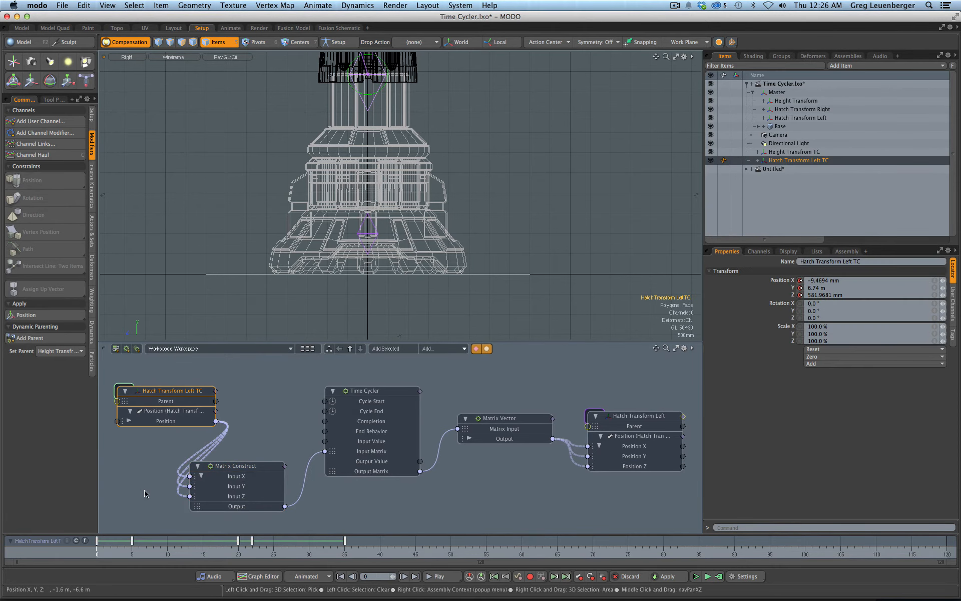
Step: Move to frame 5 and compare the Matrix Construct's input channel values with the Matrix Vector's output values
click(133, 551)
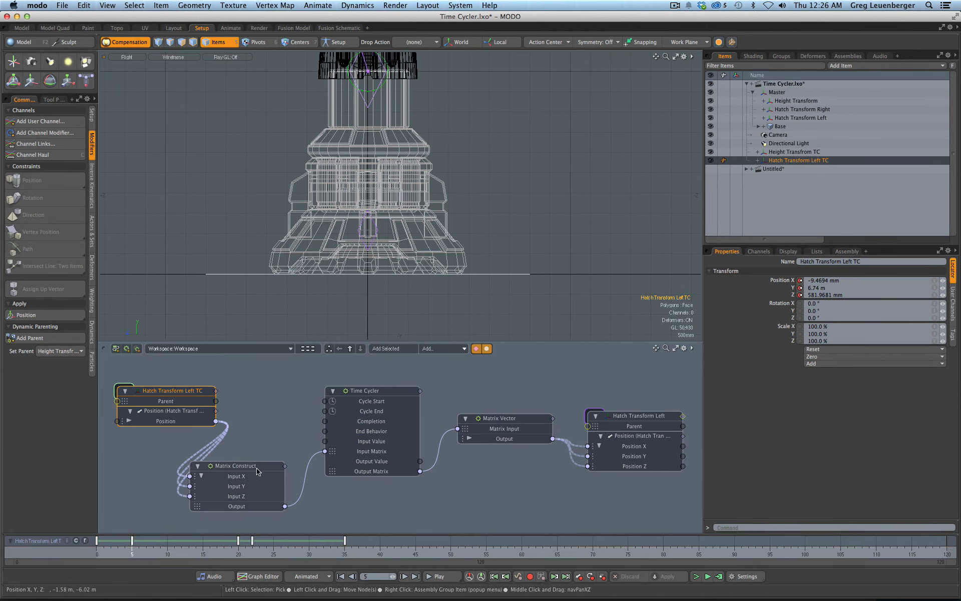
click(247, 479)
click(242, 487)
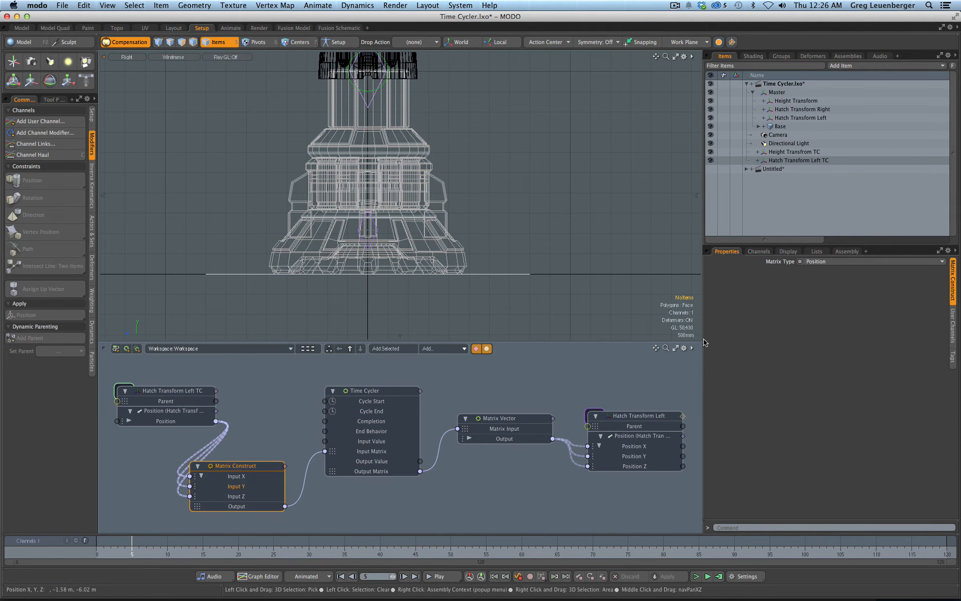
click(759, 252)
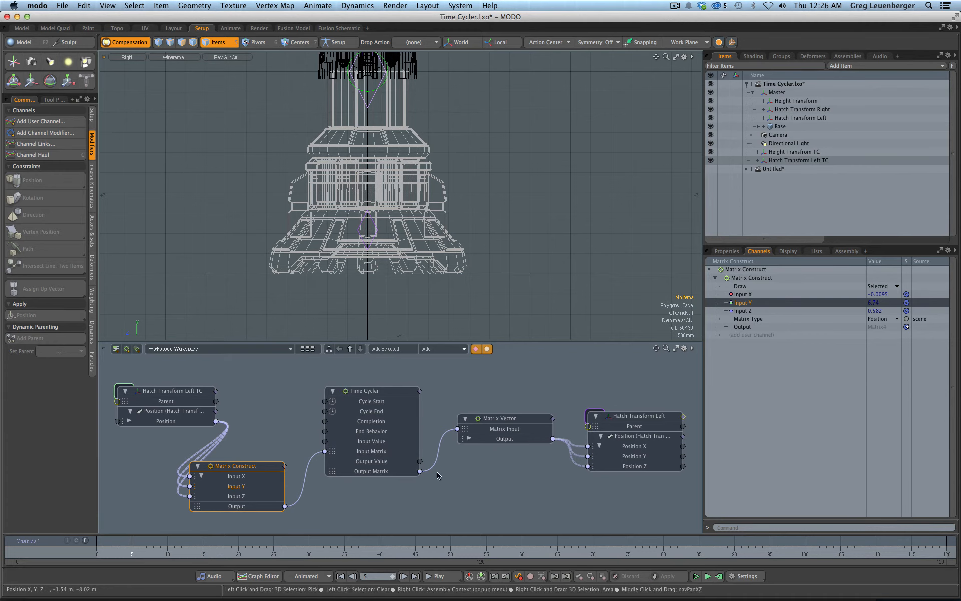
drag(506, 430, 503, 432)
click(503, 420)
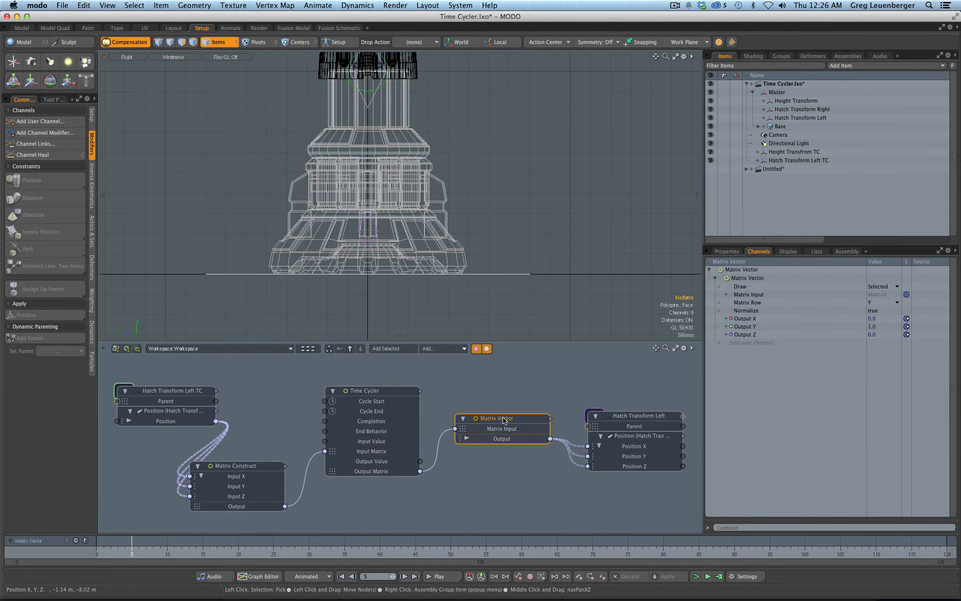
click(466, 440)
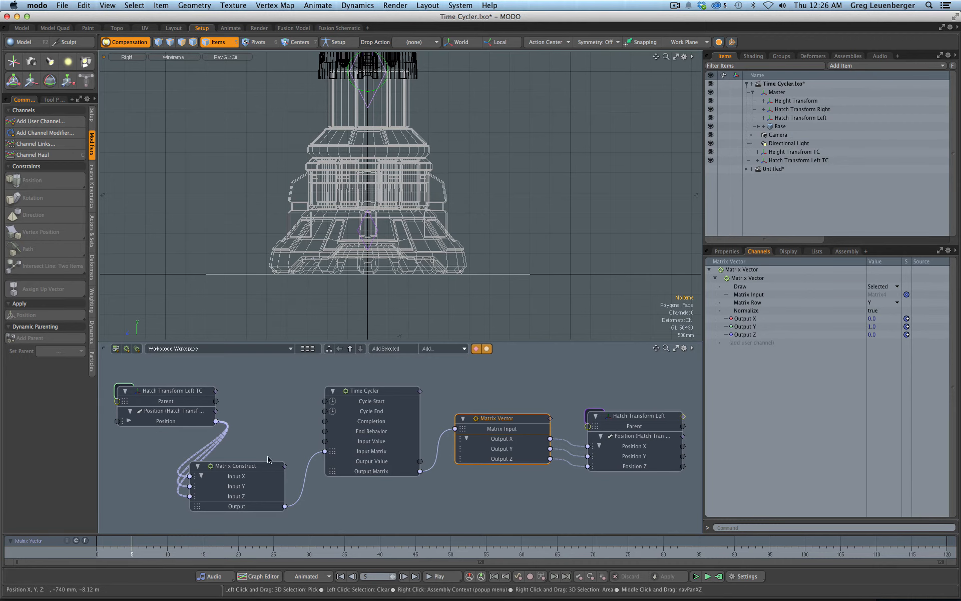
click(257, 472)
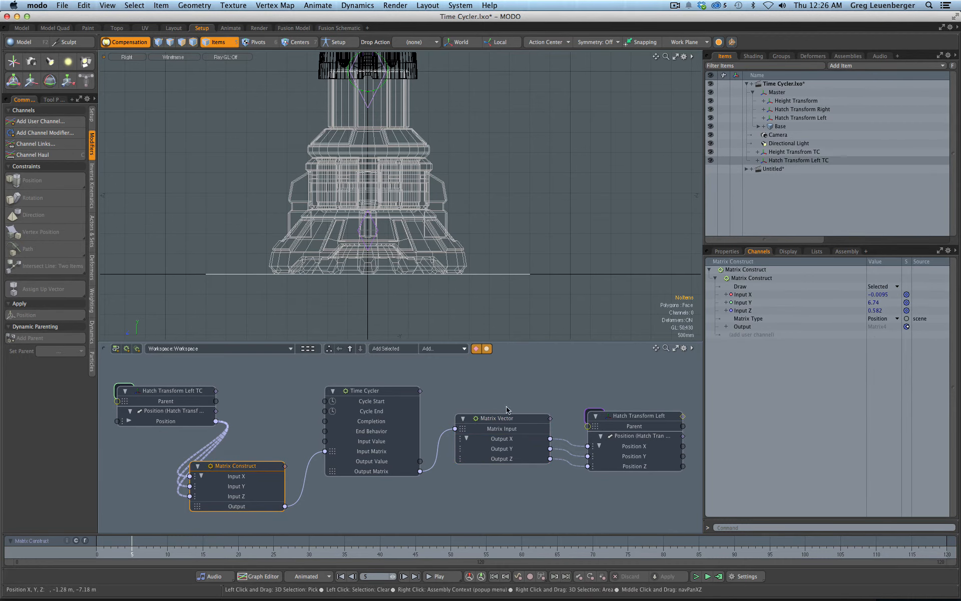
click(500, 421)
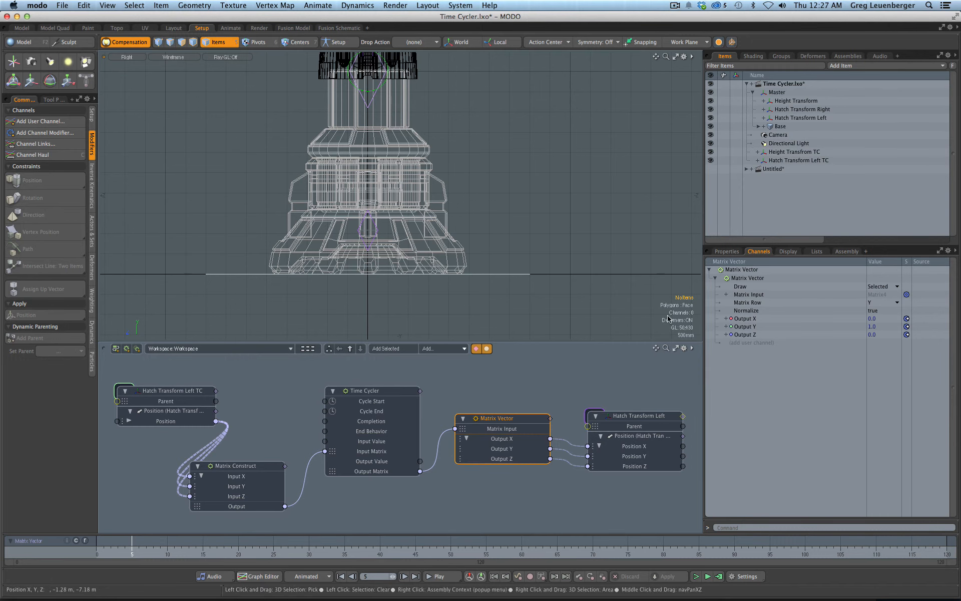
Step: Set the Matrix Vector's Row to Translation and check the hatch's placement in the Right view
click(730, 252)
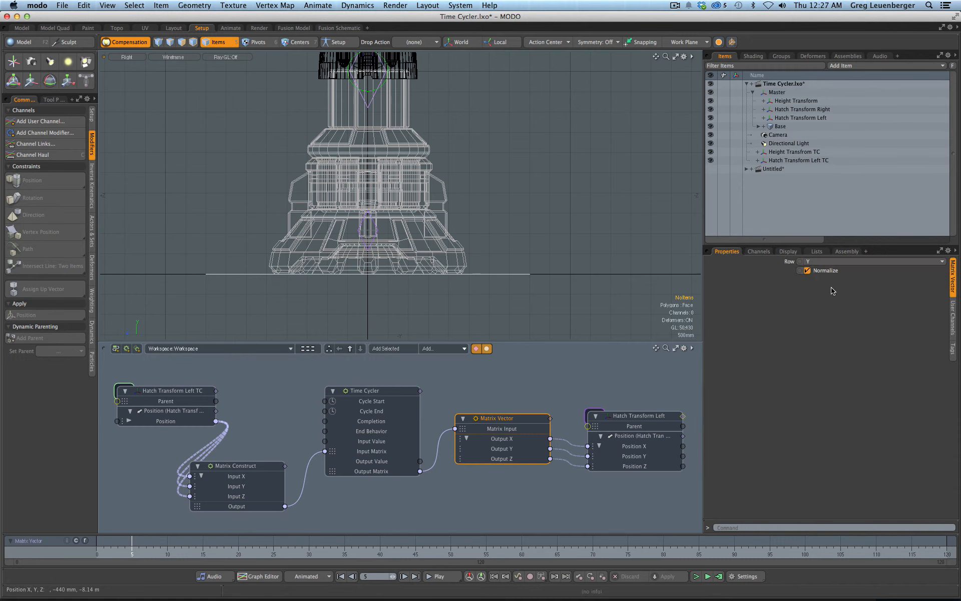
click(816, 263)
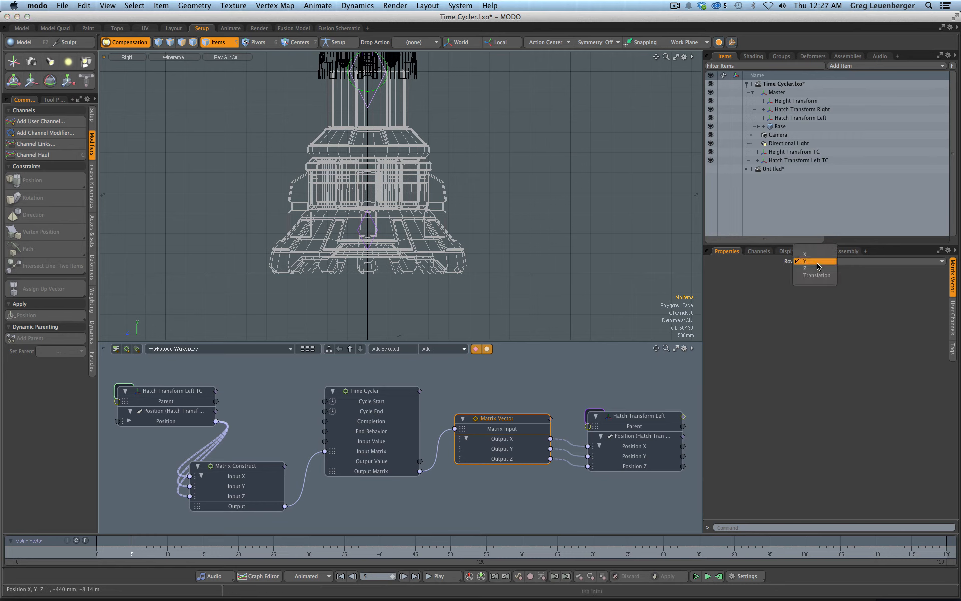
click(828, 276)
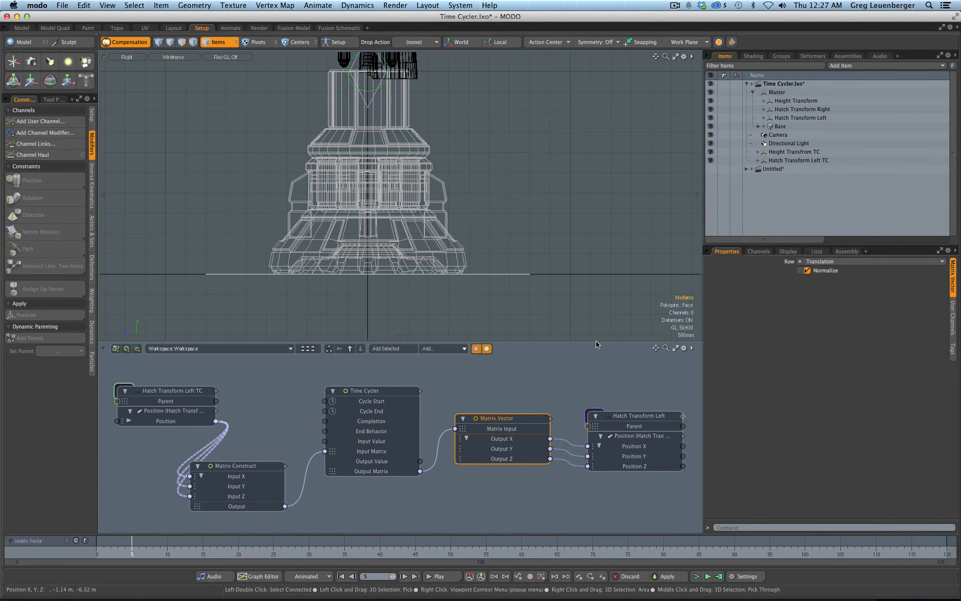
scroll(411, 207, down, 5)
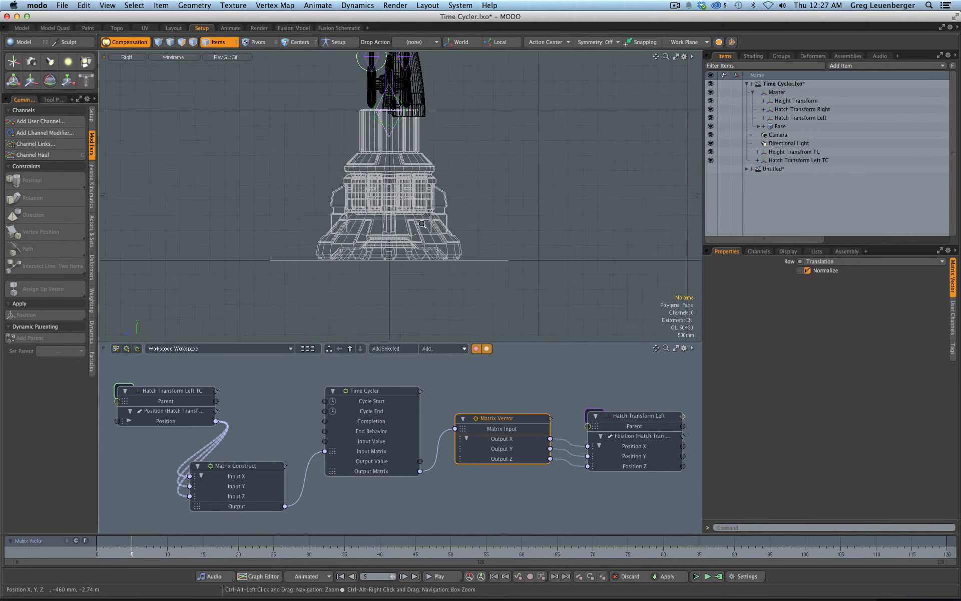
scroll(411, 207, down, 2)
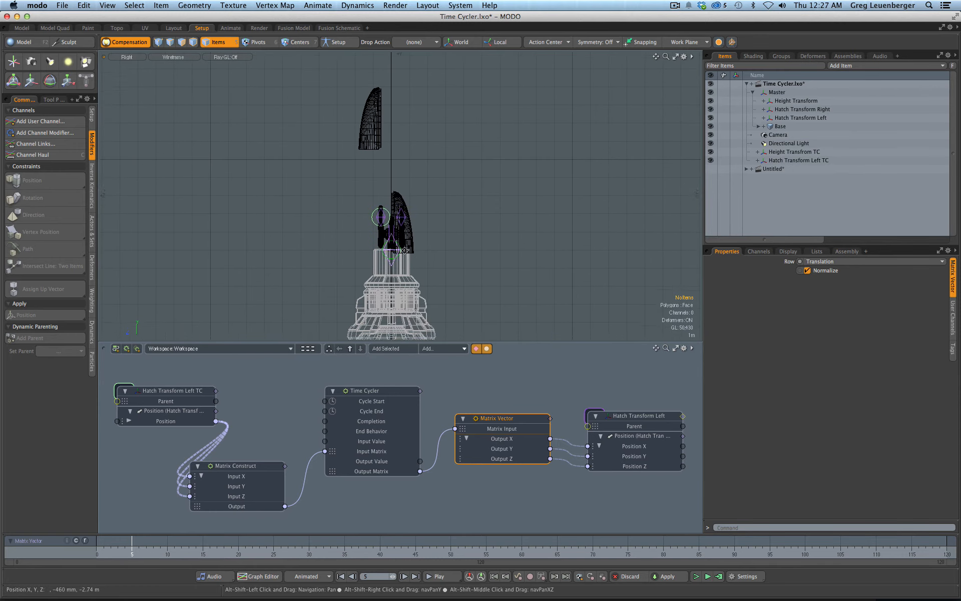
Step: Scrub between frames 0 and 47 in the Right view to compare the hatch's motion with the TC locator
scroll(455, 199, up, 6)
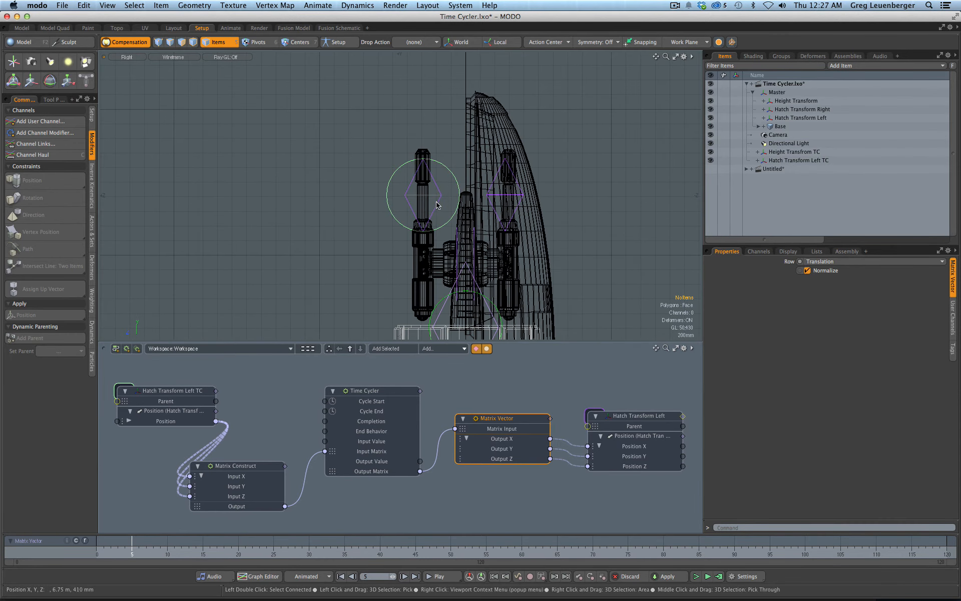
scroll(452, 207, down, 3)
alt+shift+drag(452, 209, 422, 195)
mouse_move(125, 547)
mouse_down()
mouse_move(112, 546)
mouse_move(366, 546)
mouse_up()
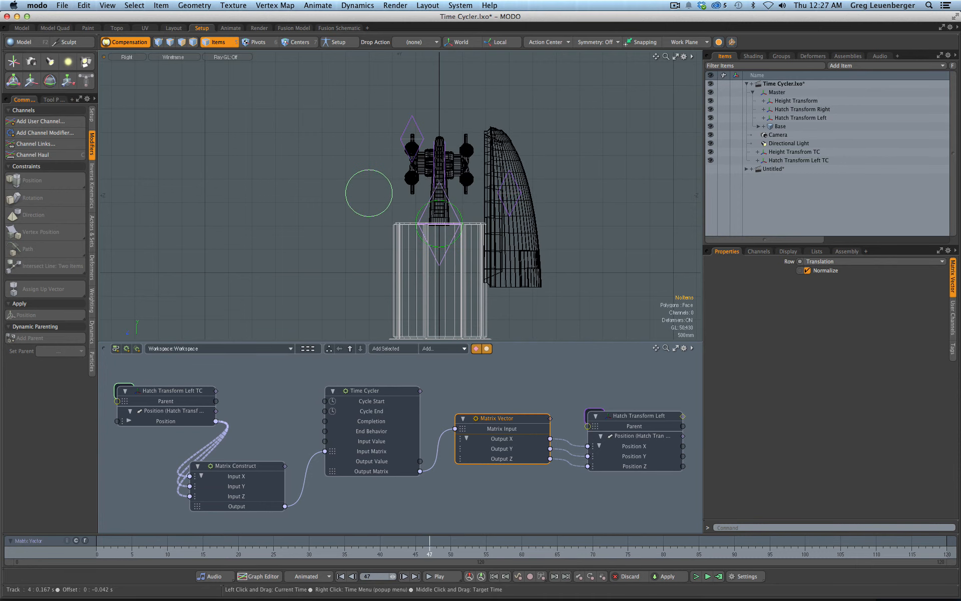
drag(430, 547, 100, 546)
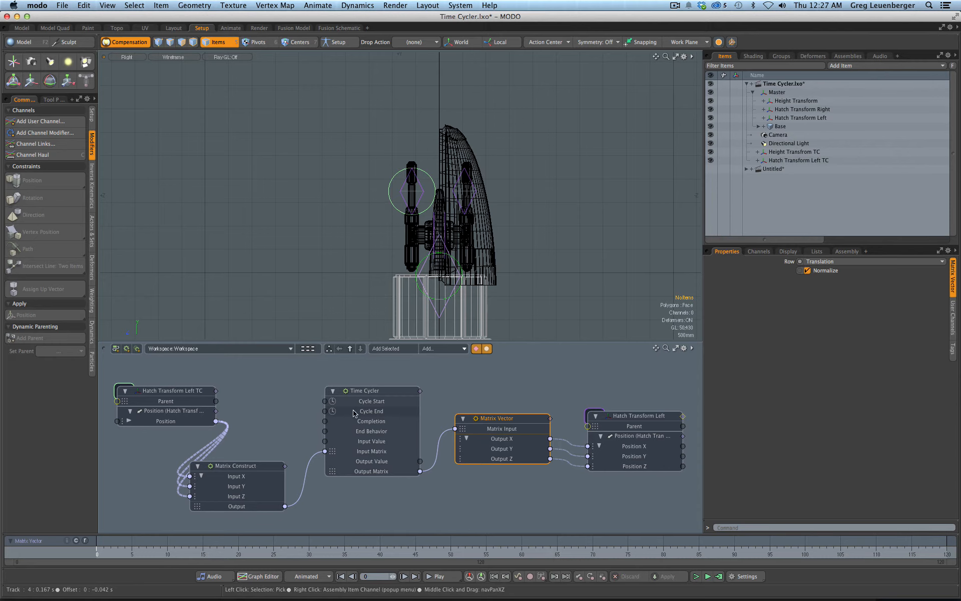
Step: Key the Time Cycler's Completion channel at 0% on frame 0 and 100% on frame 35
click(372, 395)
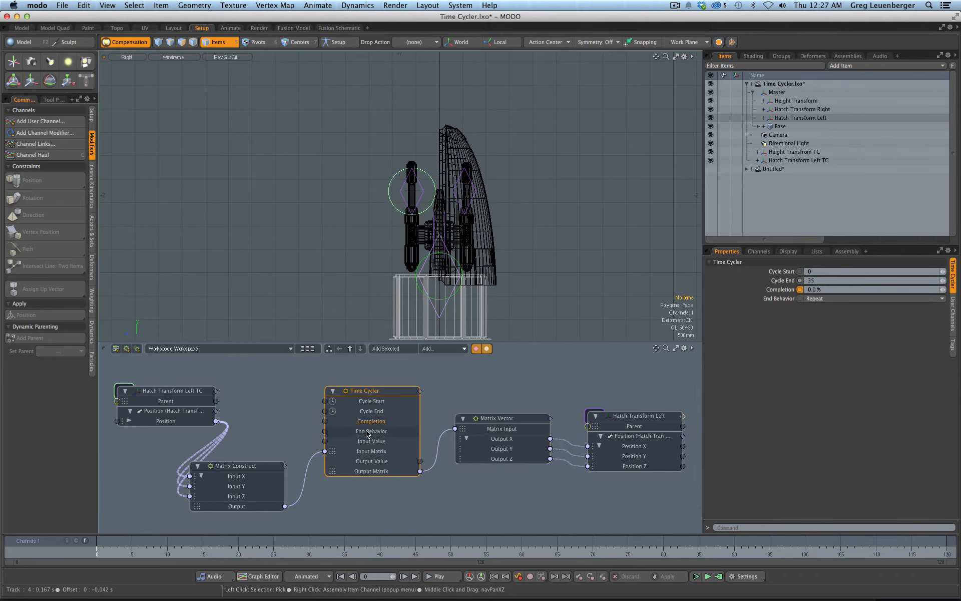
key(c)
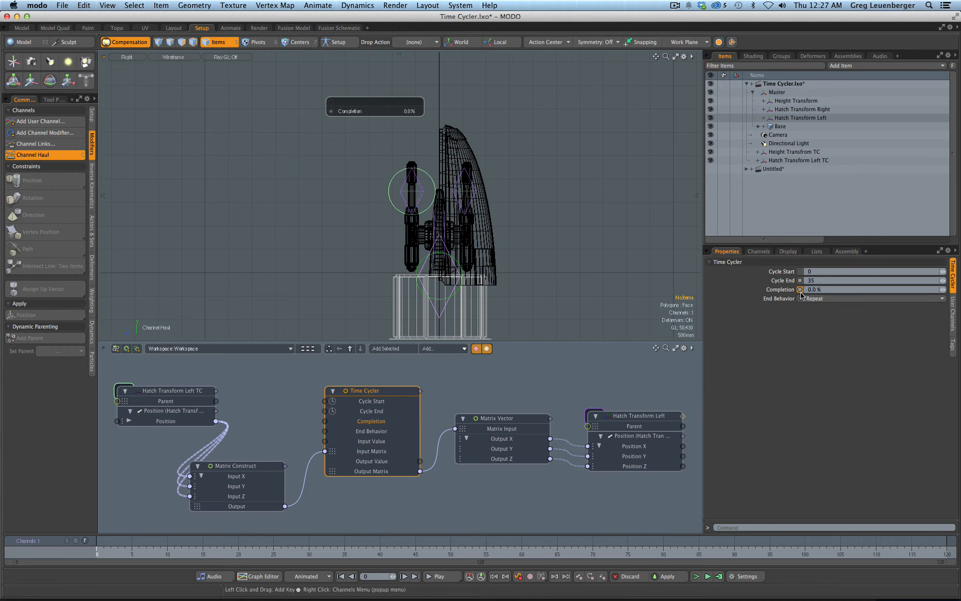
drag(120, 555, 337, 555)
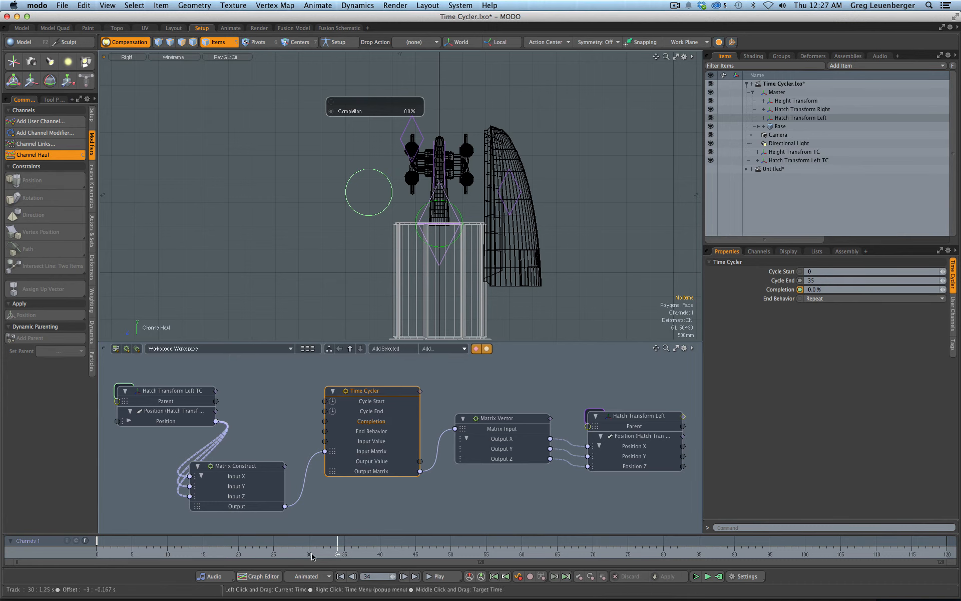
drag(338, 554, 344, 555)
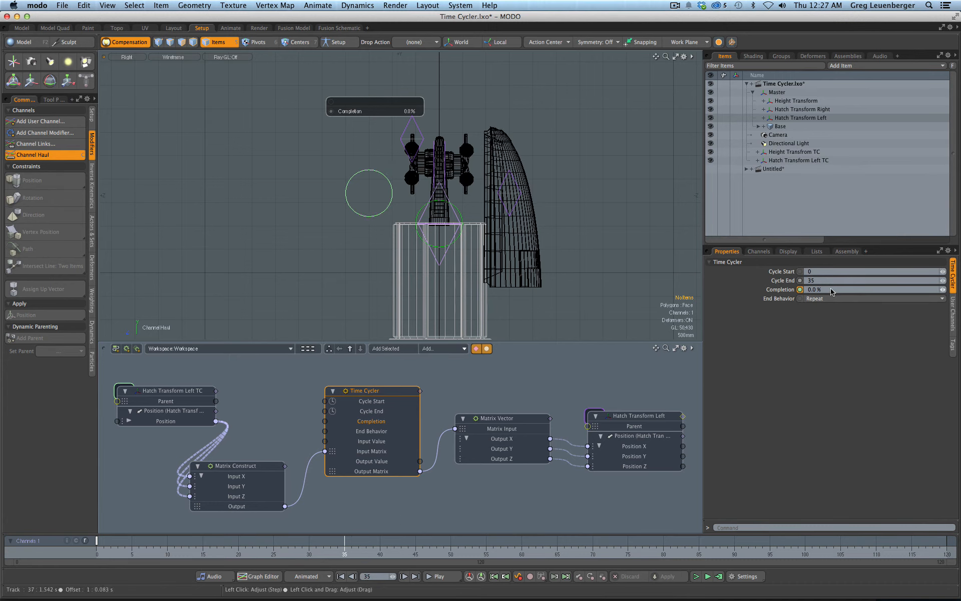
text(100)
key(Return)
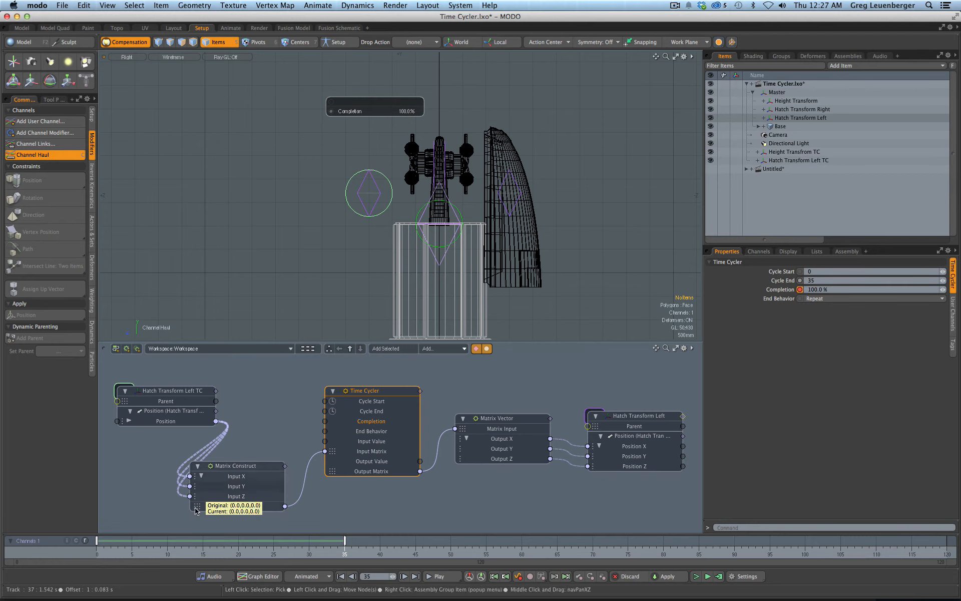
Step: Scrub through the keyed range and back to frame 0 to check how the hatch follows the Completion channel
drag(119, 553, 267, 553)
alt+shift+drag(366, 121, 363, 175)
scroll(362, 175, up, 4)
drag(225, 553, 95, 553)
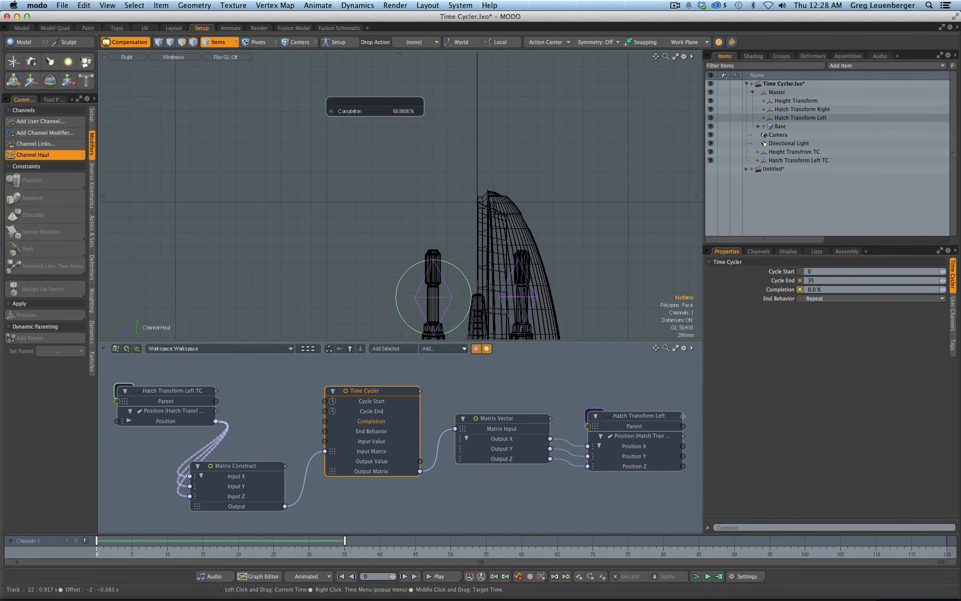
Step: Examine the Completion curve and the Hatch Transform Left TC position curves in the Graph Editor
key(F12)
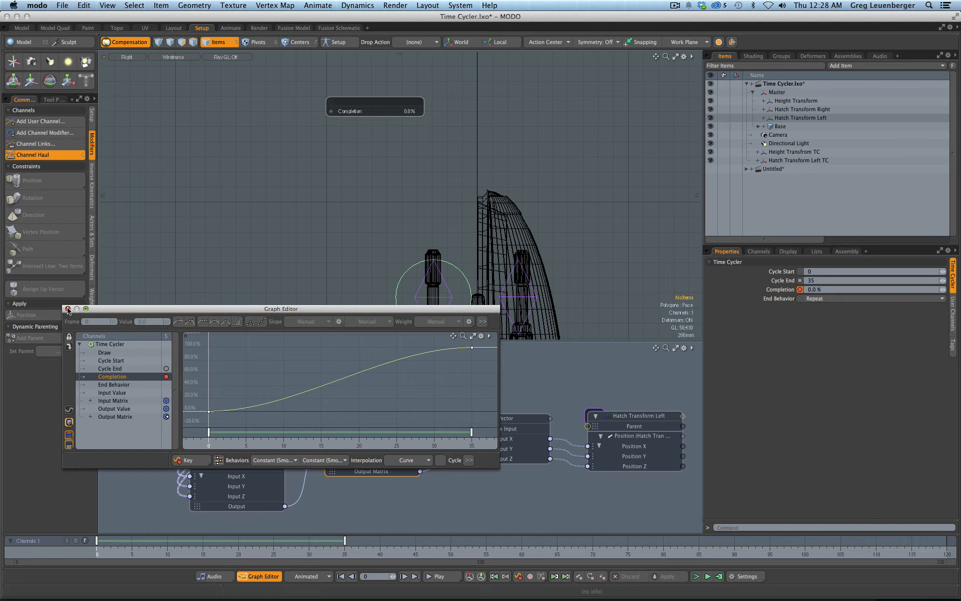
click(68, 309)
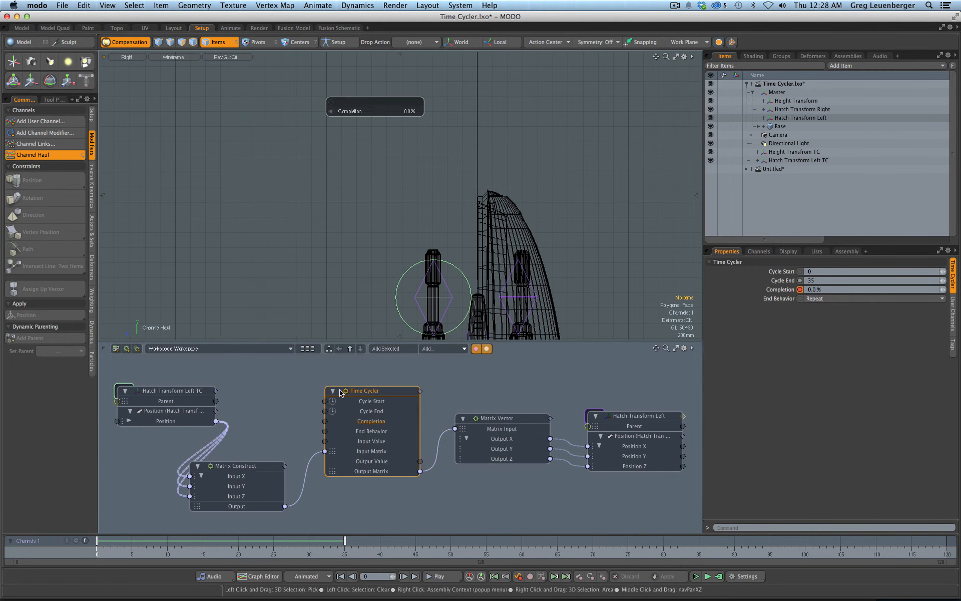
click(179, 394)
key(F3)
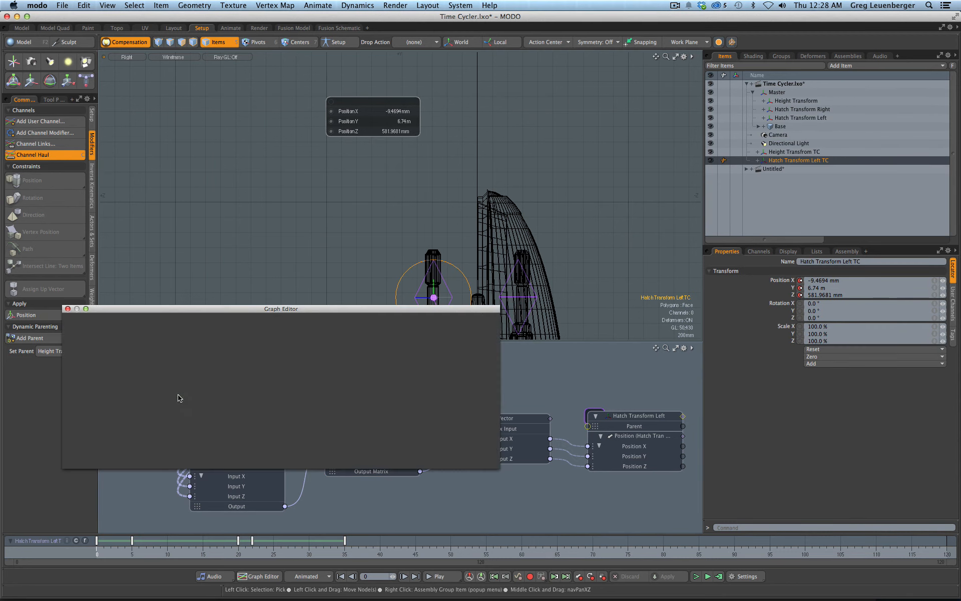
ctrl+alt+drag(374, 406, 350, 361)
click(68, 309)
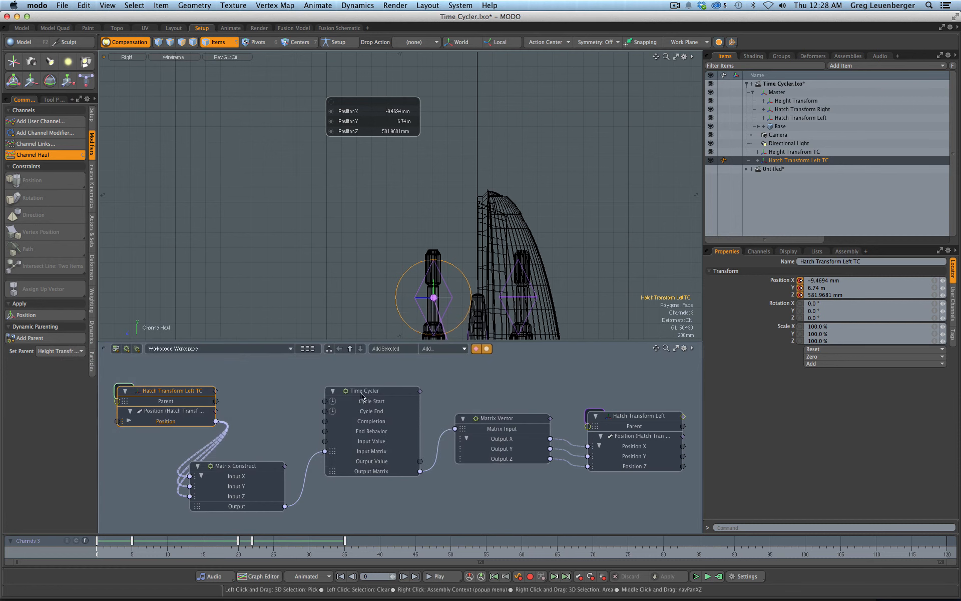
Step: Make the Time Cycler's Completion curve linear between its two keys in the Graph Editor
click(376, 440)
key(F6)
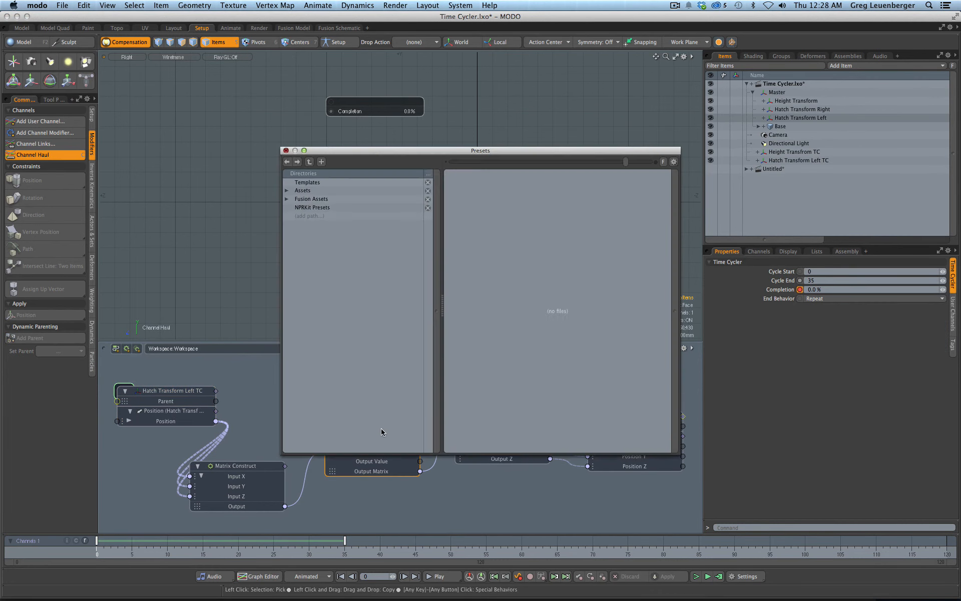
key(F6)
key(F7)
click(411, 461)
click(412, 467)
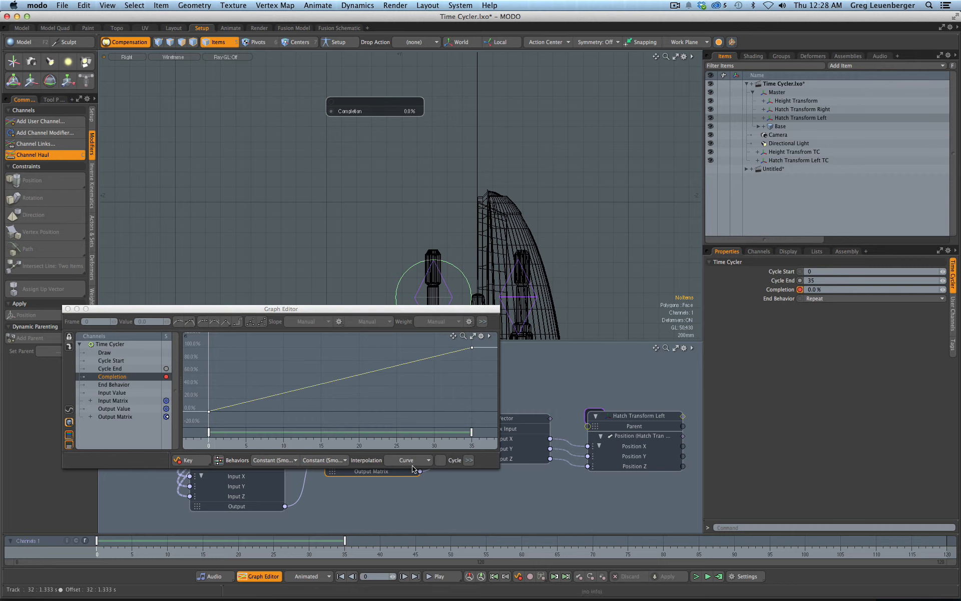
click(68, 309)
Step: Scrub past frame 35 to verify the hatch's motion with the edited Completion curve and view the whole rocket
drag(102, 555, 365, 554)
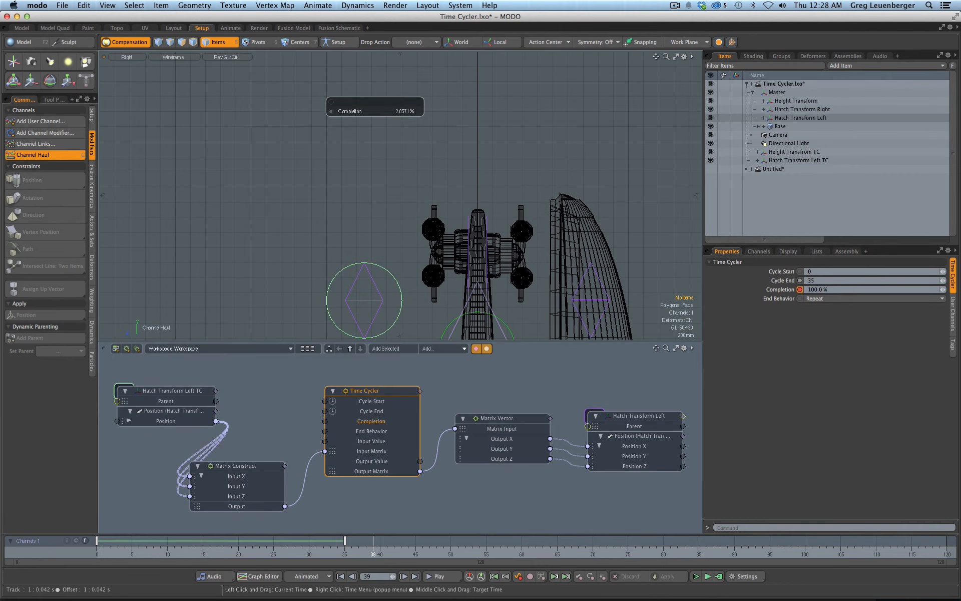
scroll(544, 197, down, 8)
alt+shift+drag(494, 146, 467, 178)
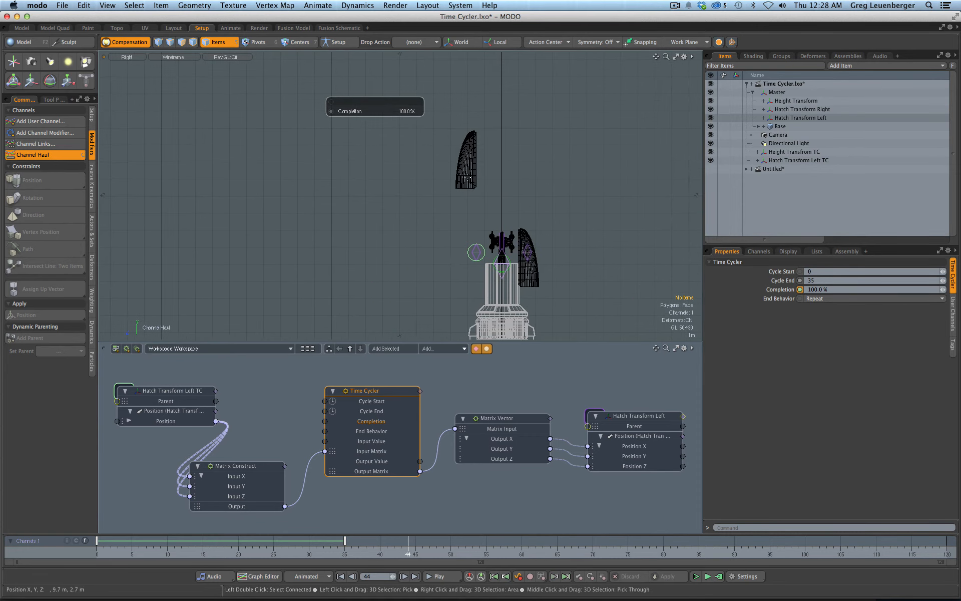
Step: Turn off Channel Haul and inspect the Hatch mesh's separated halves at frame 44 and again at frame 0
key(q)
click(469, 185)
scroll(505, 214, up, 4)
alt+drag(540, 227, 472, 181)
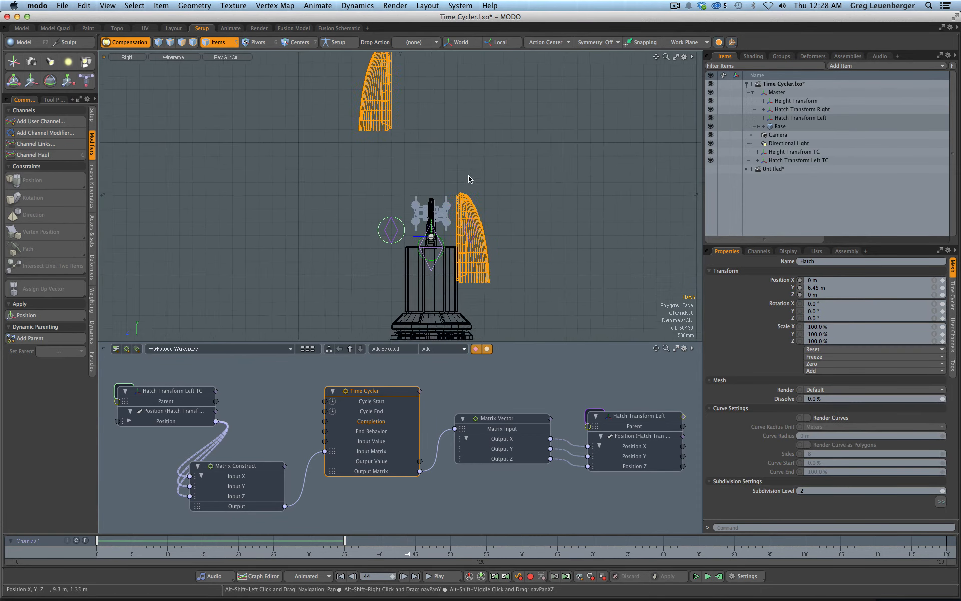
scroll(471, 182, down, 2)
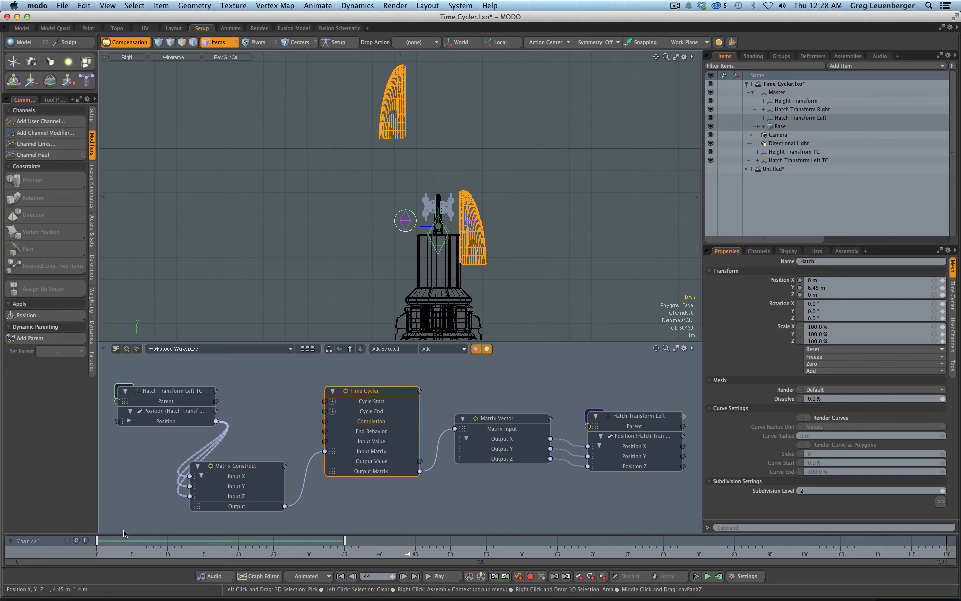
mouse_move(111, 550)
mouse_down()
mouse_move(379, 549)
mouse_move(97, 549)
mouse_up()
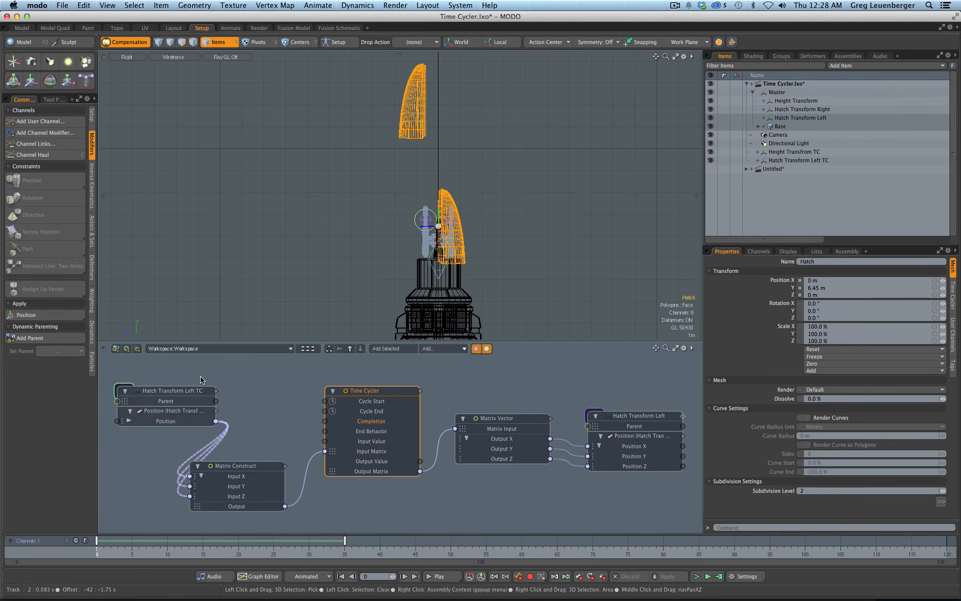
scroll(329, 258, down, 2)
alt+shift+drag(329, 258, 328, 237)
click(318, 243)
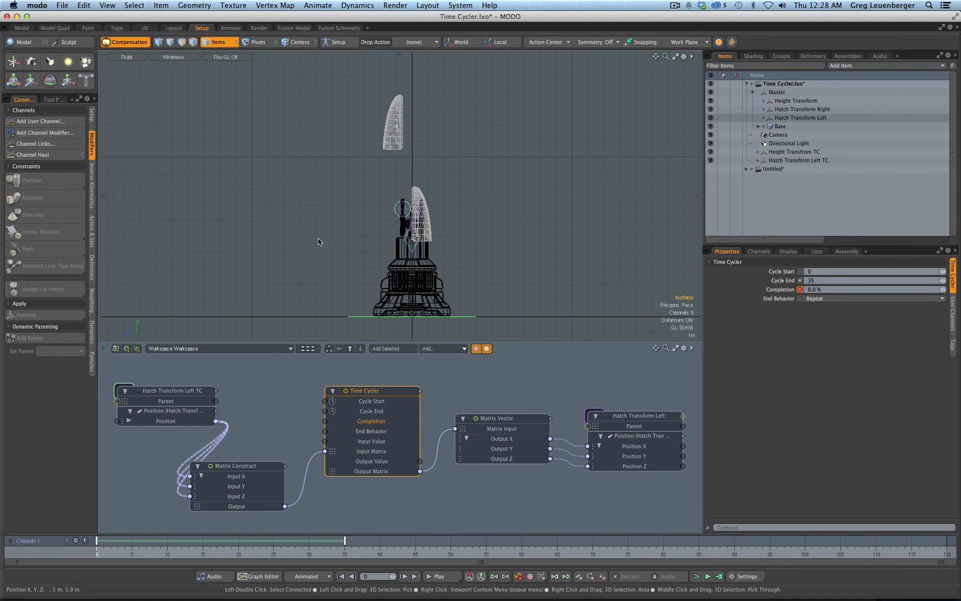
Step: Switch to Setup mode and inspect the rest placement of the hatch, Hatch Transform Right and the TC locators
click(344, 43)
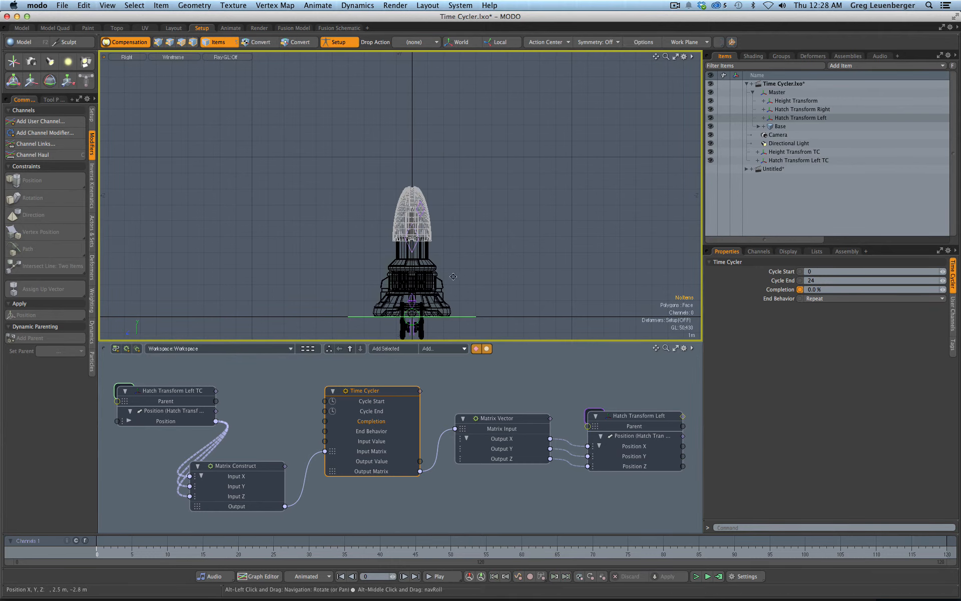
ctrl+alt+drag(473, 277, 470, 198)
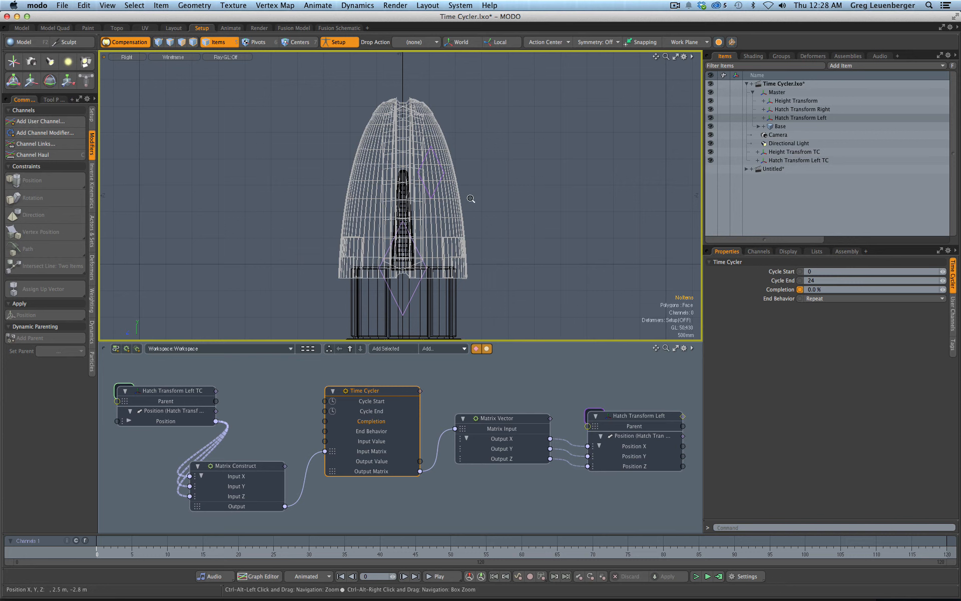
click(434, 199)
alt+shift+drag(476, 289, 485, 212)
ctrl+alt+drag(485, 212, 444, 237)
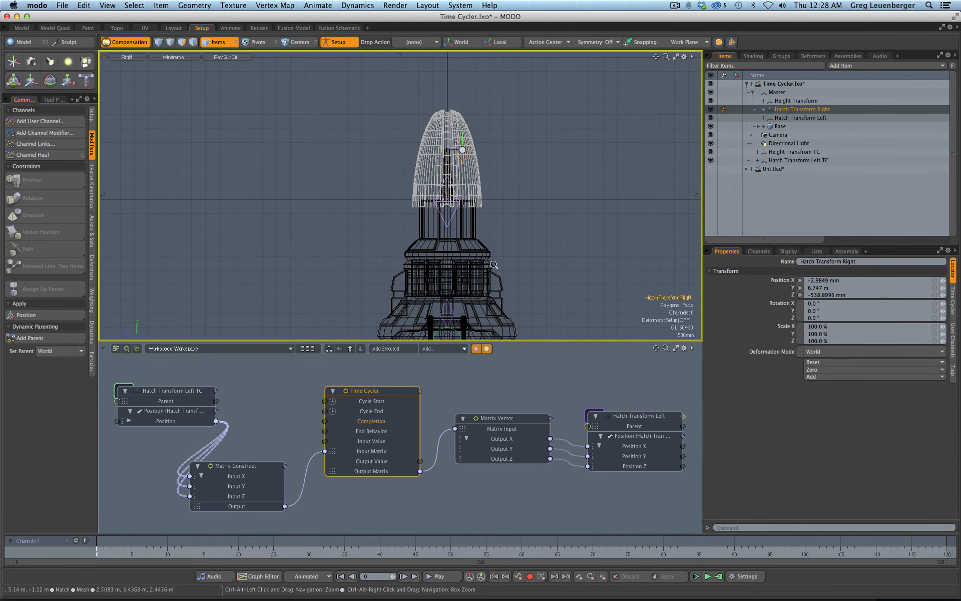
alt+shift+drag(494, 264, 484, 222)
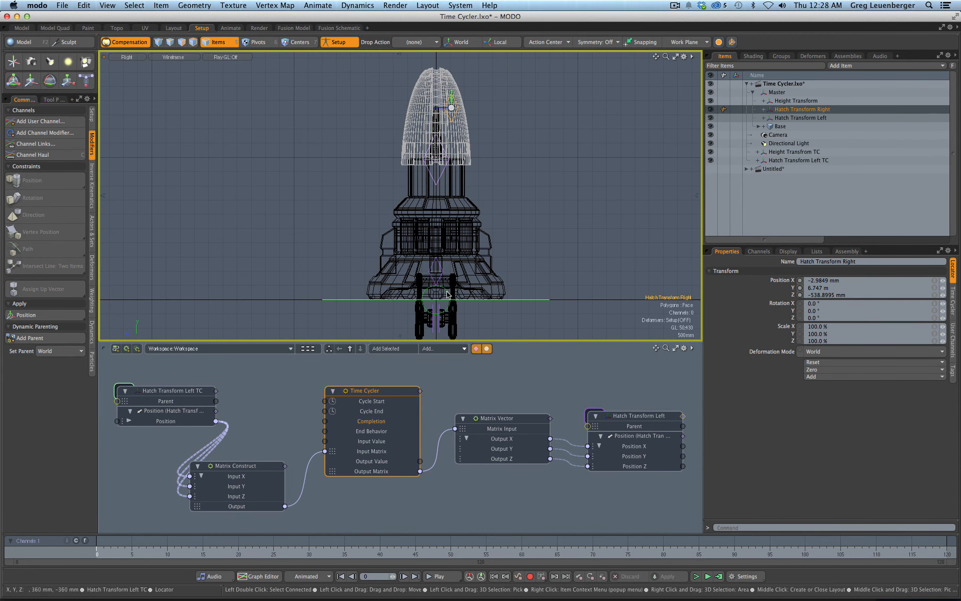
ctrl+alt+drag(464, 294, 465, 320)
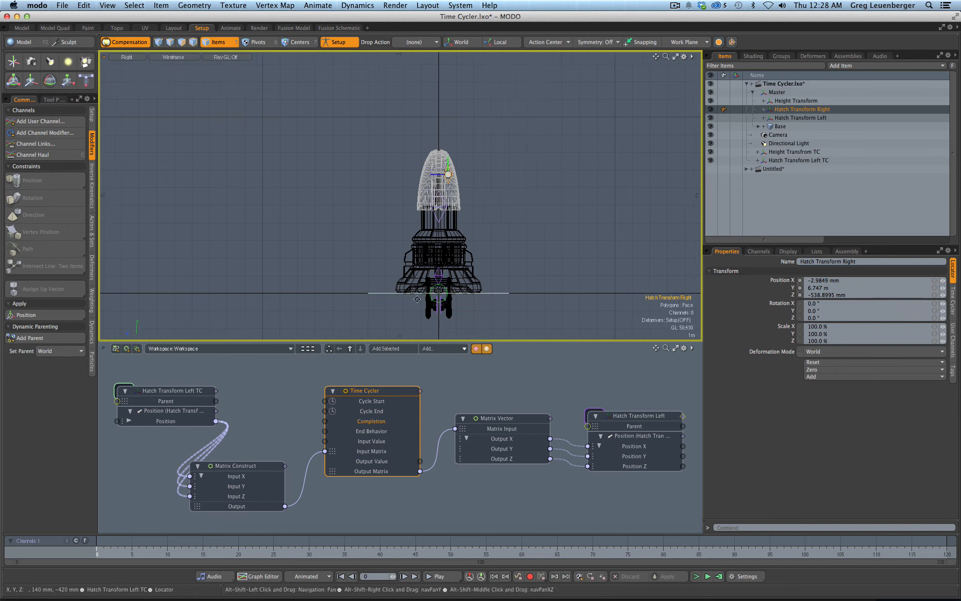
Step: Leave Setup mode and examine the hatch half floating above the rocket relative to the gun and locators
click(339, 43)
scroll(433, 205, up, 5)
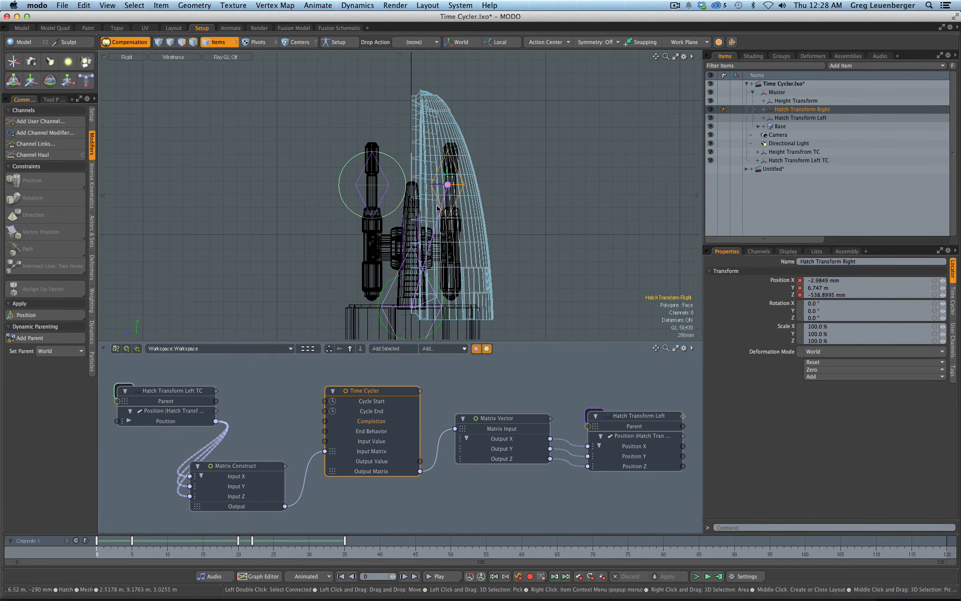
ctrl+alt+drag(494, 189, 360, 236)
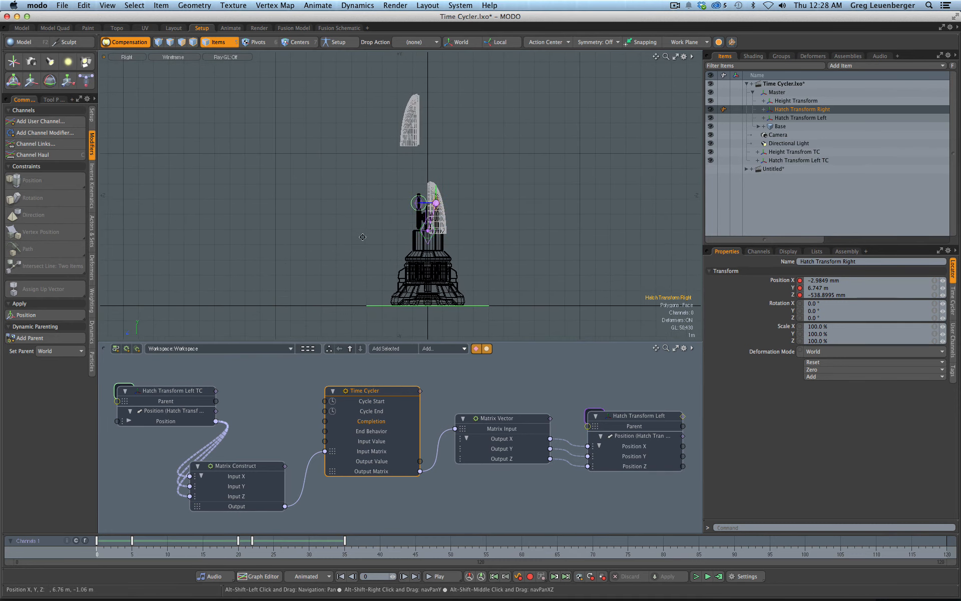
ctrl+alt+drag(399, 167, 443, 171)
scroll(413, 210, up, 3)
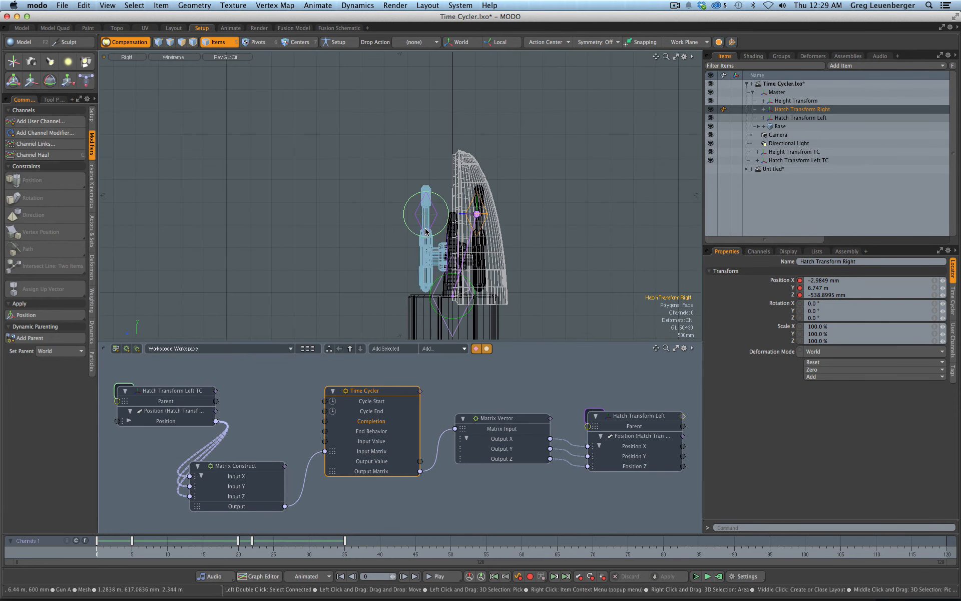
alt+shift+drag(405, 199, 398, 297)
ctrl+alt+drag(429, 166, 382, 187)
mouse_move(382, 186)
alt+shift+mouse_down()
mouse_move(386, 176)
mouse_move(367, 197)
alt+shift+mouse_up()
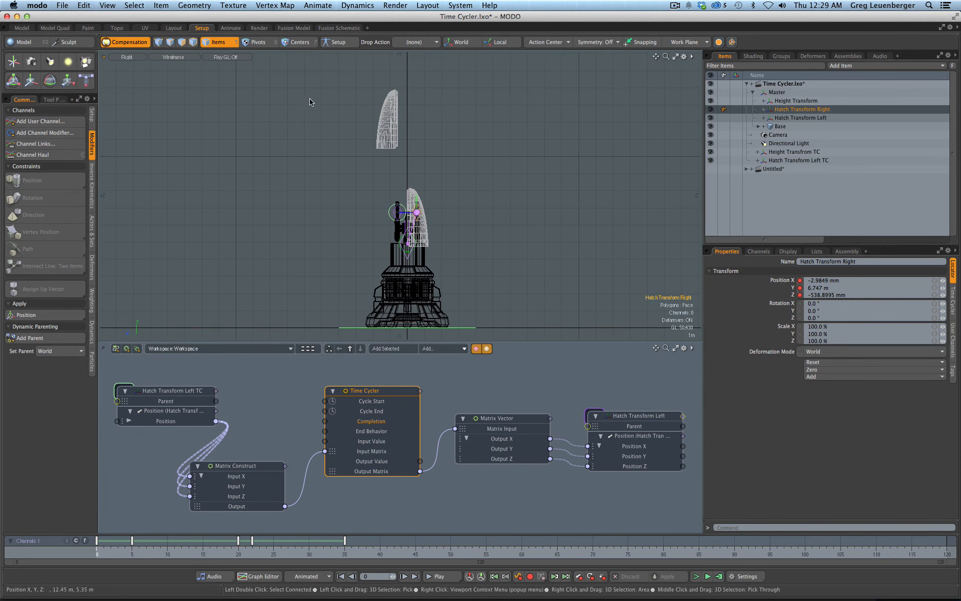
click(387, 143)
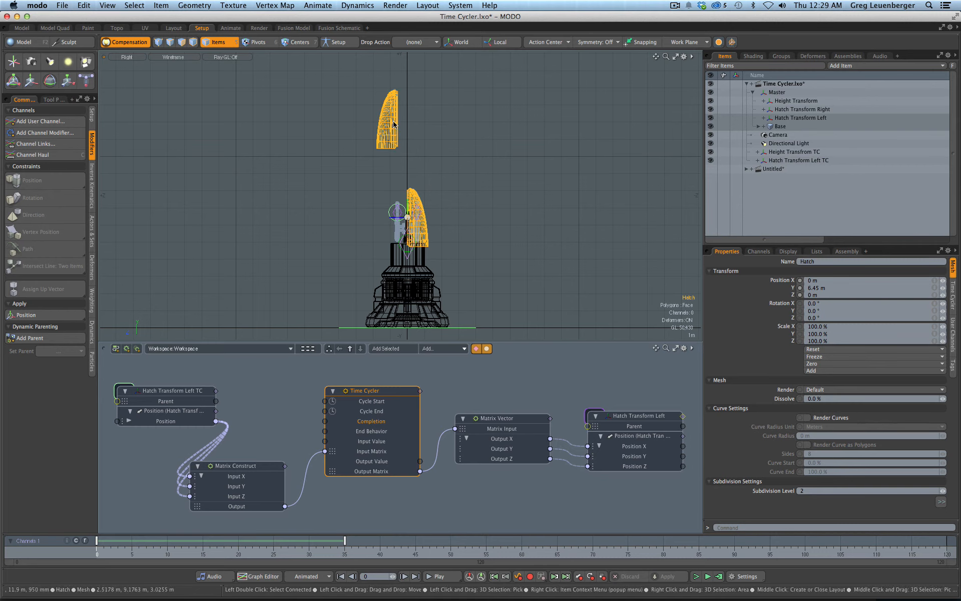
click(418, 220)
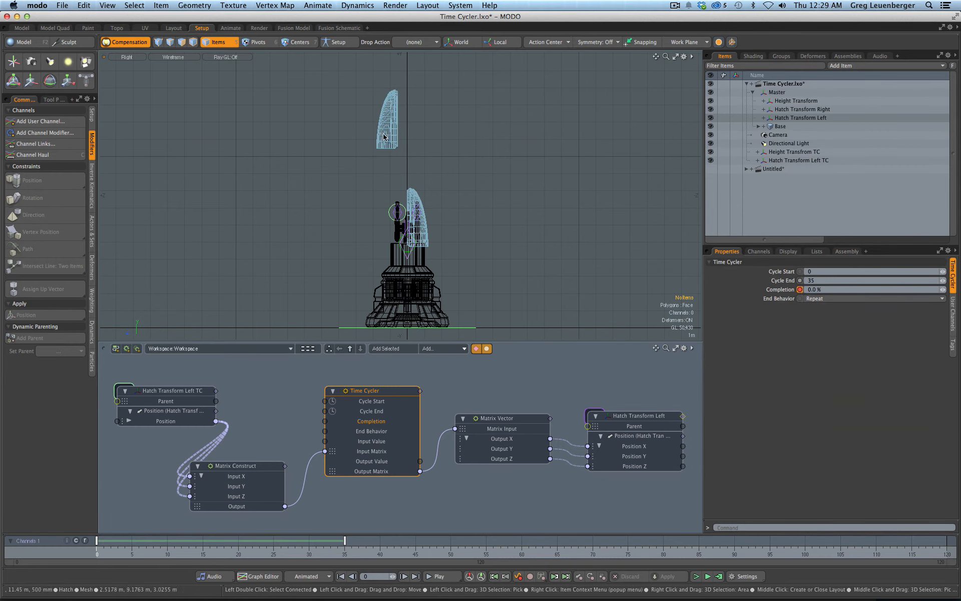
Step: Add the Hatch mesh to an empty area of the schematic and bring in its Transform (Weight) deformers
scroll(488, 402, down, 3)
alt+drag(488, 402, 254, 419)
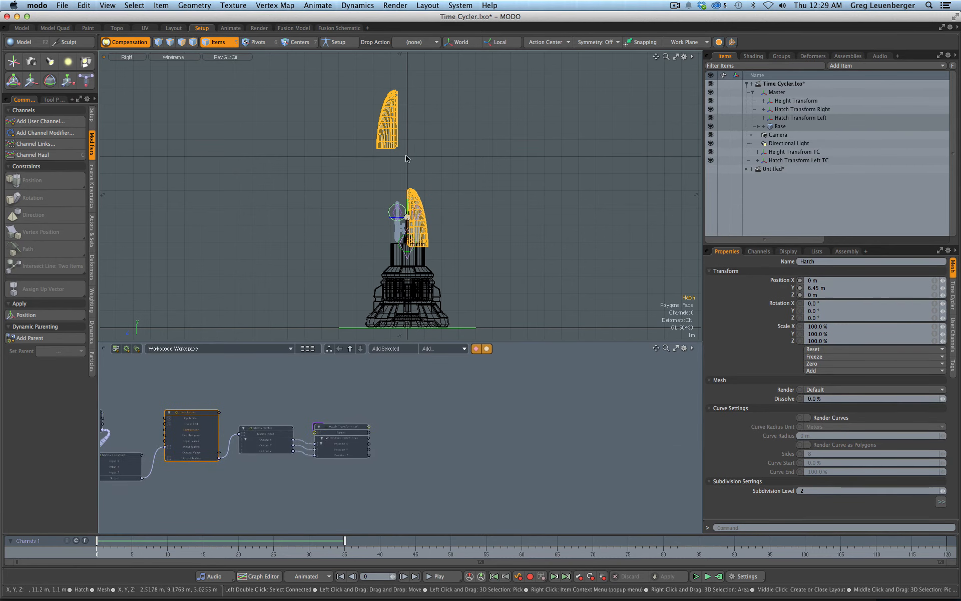
click(394, 140)
key(q)
click(580, 412)
mouse_move(607, 431)
ctrl+alt+mouse_down()
mouse_move(621, 419)
mouse_move(547, 416)
mouse_move(538, 445)
mouse_move(553, 472)
mouse_move(543, 474)
ctrl+alt+mouse_up()
double_click(536, 414)
click(570, 412)
Step: Bring Hatch Transform Right and its Dynamic Parent into the schematic and place the Dynamic Parent node ahead of it
drag(561, 426, 567, 400)
double_click(531, 407)
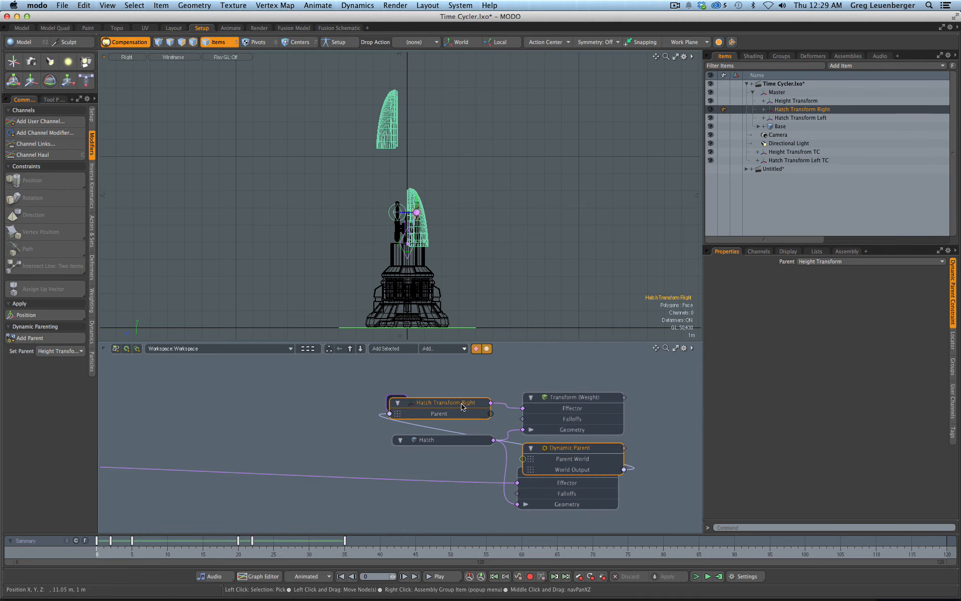
click(497, 414)
mouse_move(569, 427)
mouse_down()
mouse_move(557, 443)
mouse_move(242, 419)
mouse_up()
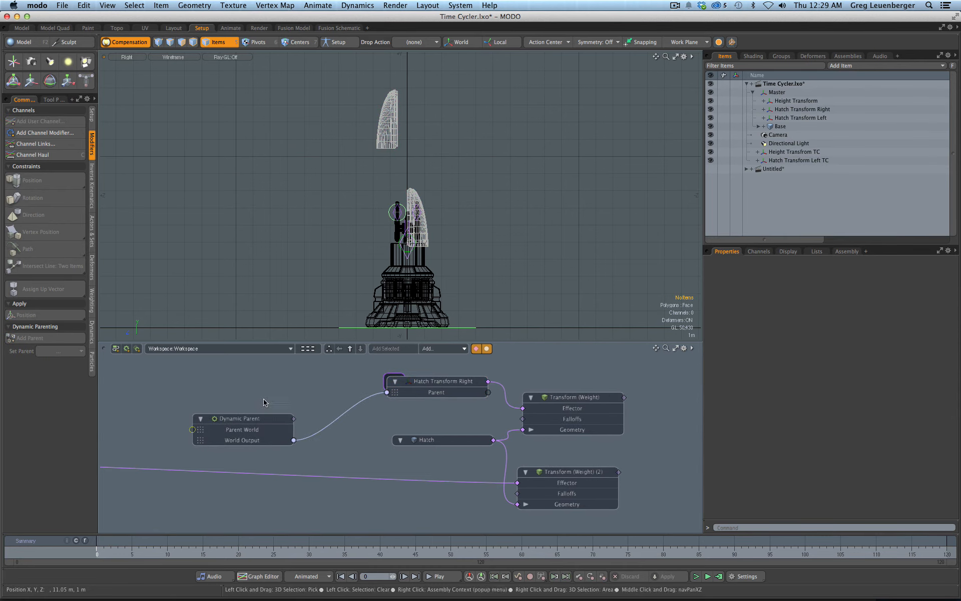
Step: Tidy the Hatch node's placement in the schematic and inspect Hatch Transform Right with its Transform (Weight) connection
drag(424, 439, 406, 447)
click(549, 399)
mouse_move(556, 387)
alt+shift+mouse_down()
mouse_move(535, 399)
mouse_move(546, 405)
alt+shift+mouse_up()
click(418, 396)
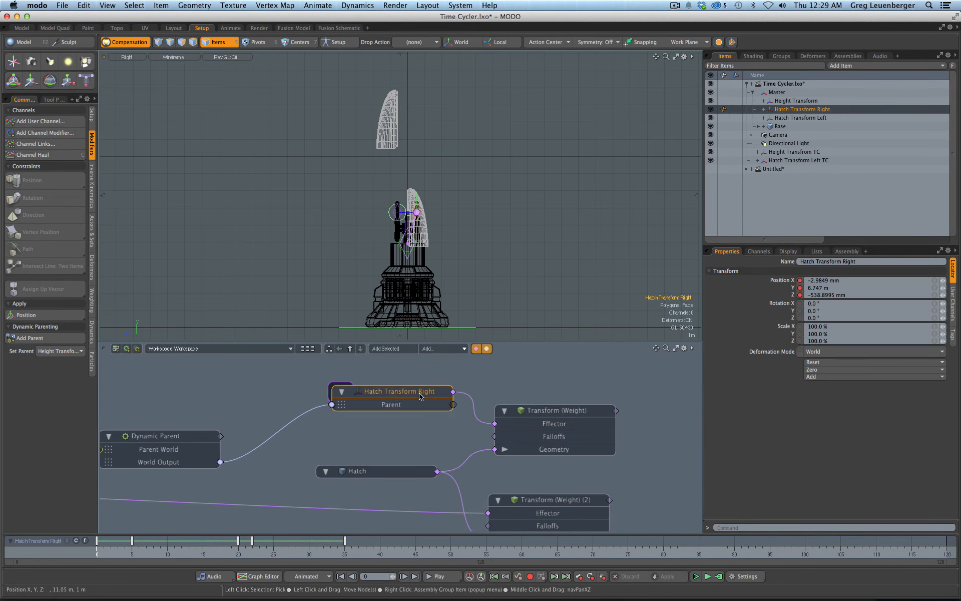
mouse_move(409, 204)
ctrl+alt+mouse_down()
mouse_move(439, 221)
mouse_move(429, 218)
ctrl+alt+mouse_up()
alt+shift+drag(415, 483, 413, 427)
alt+shift+drag(413, 426, 433, 463)
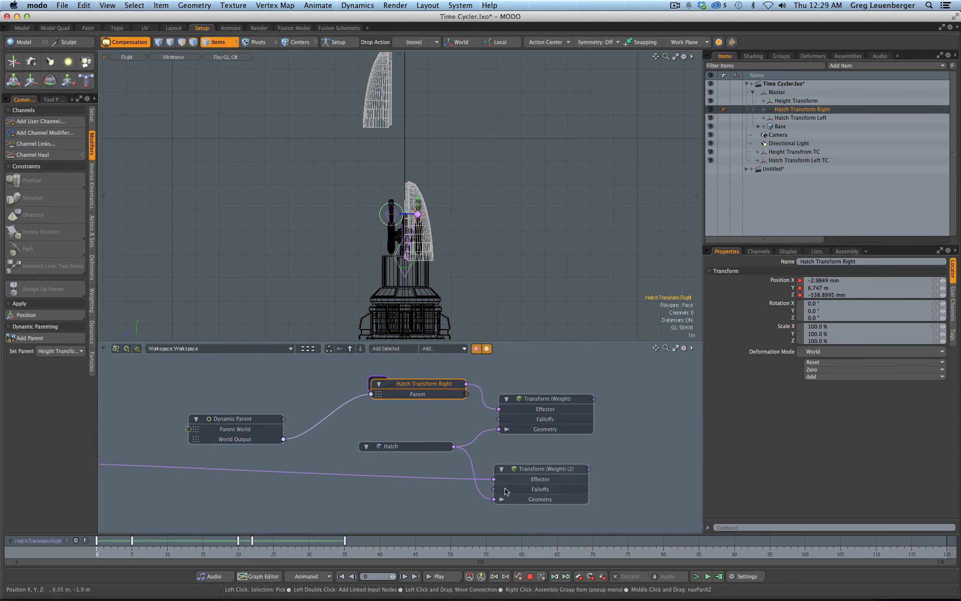
Step: Move the Hatch Transform Left node close to the Transform (Weight) (2) deformer it drives
mouse_move(293, 440)
alt+shift+mouse_down()
mouse_move(482, 454)
mouse_move(409, 465)
alt+shift+mouse_up()
drag(328, 461, 560, 487)
click(638, 491)
alt+shift+drag(638, 491, 480, 450)
ctrl+alt+drag(480, 449, 518, 449)
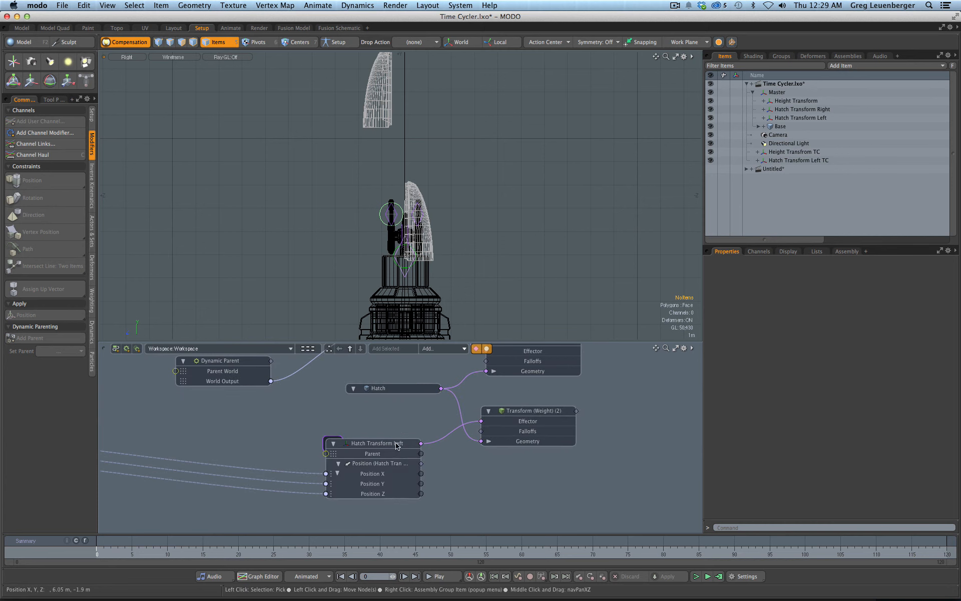
Step: Select the Hatch mesh and switch the viewport shading from wireframe to Advanced OpenGL
click(395, 442)
click(506, 424)
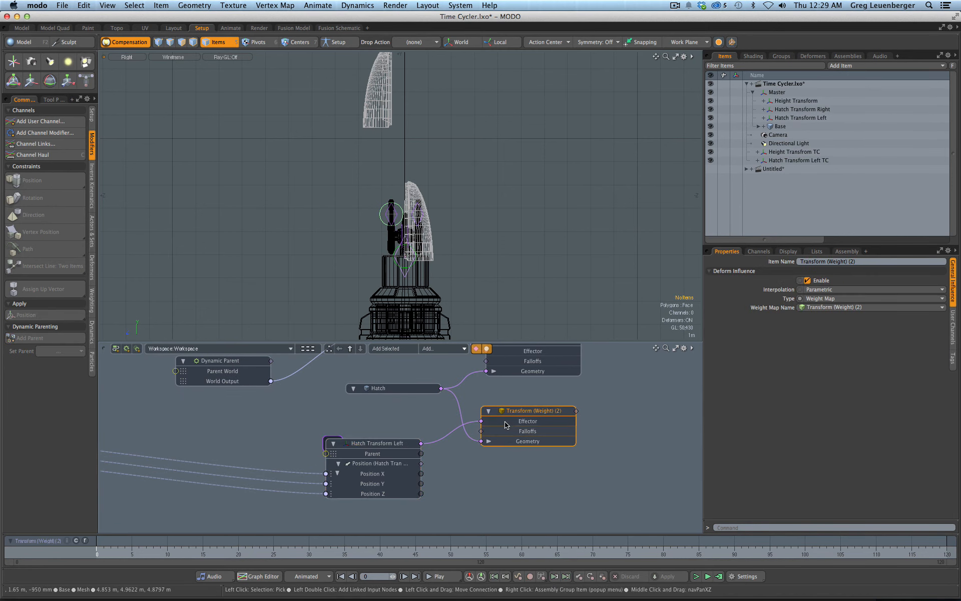
click(421, 395)
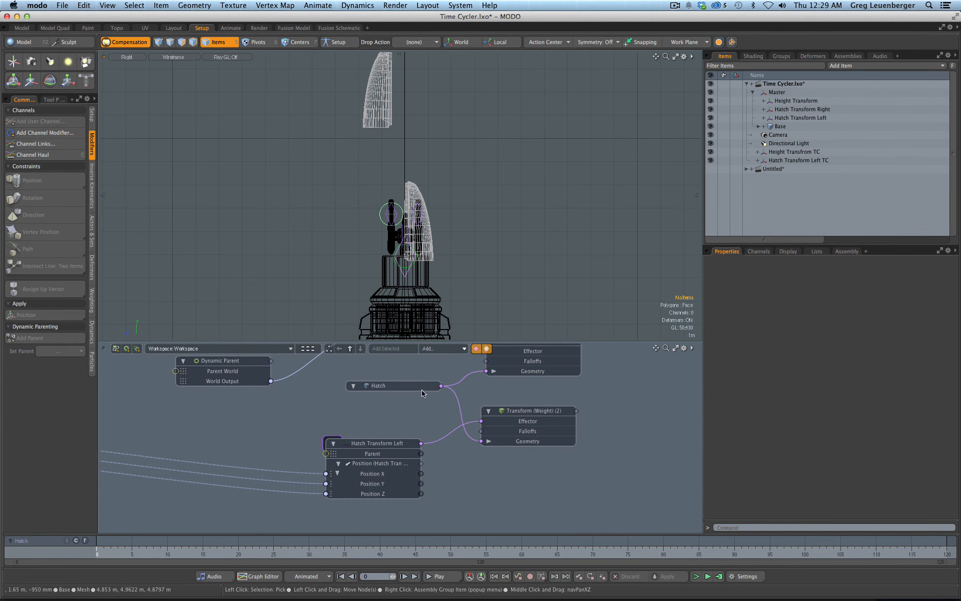
click(421, 389)
key(ctrl+2)
click(624, 258)
key(ctrl+2)
click(594, 312)
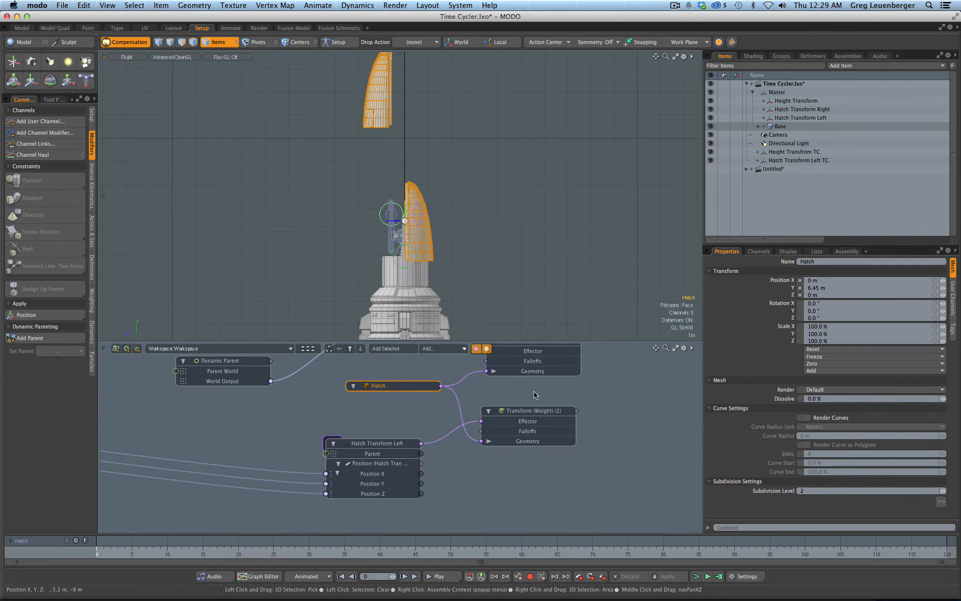
Step: Inspect the Transform (Weight) (2) influence on the hatch and the position of Hatch Transform Left at frame 0
click(524, 414)
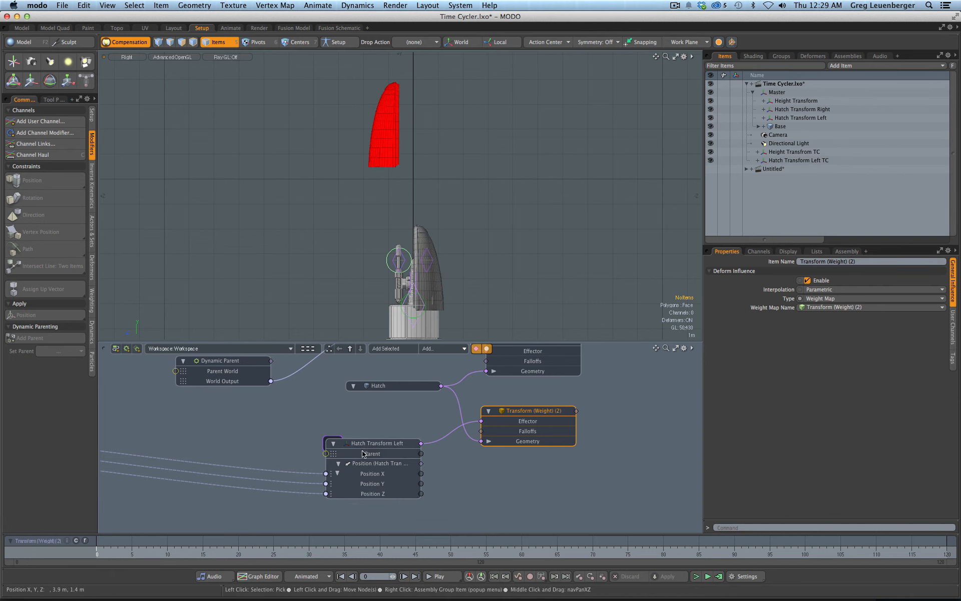
key(Escape)
ctrl+alt+drag(401, 263, 448, 268)
click(406, 270)
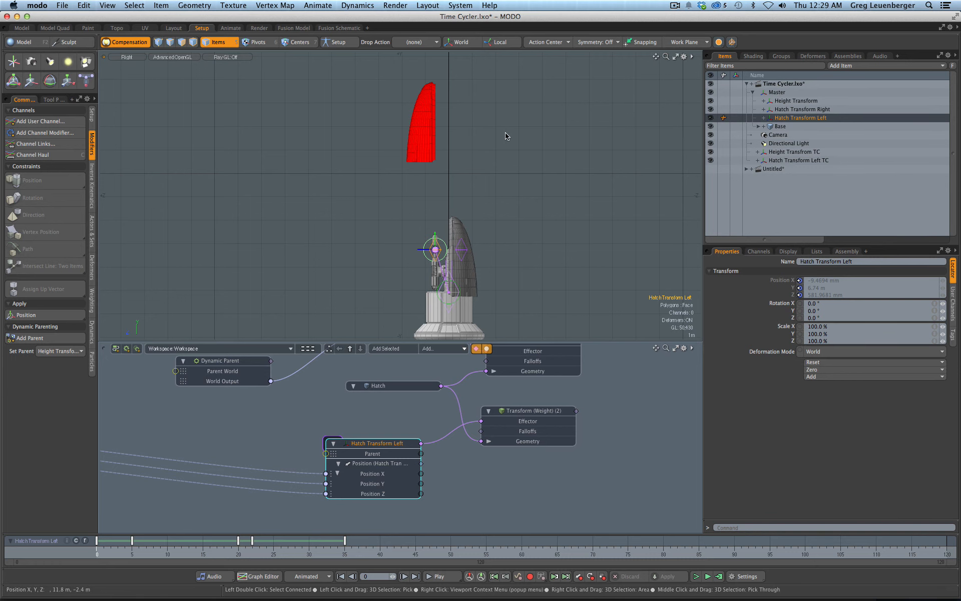
ctrl+alt+drag(434, 250, 540, 251)
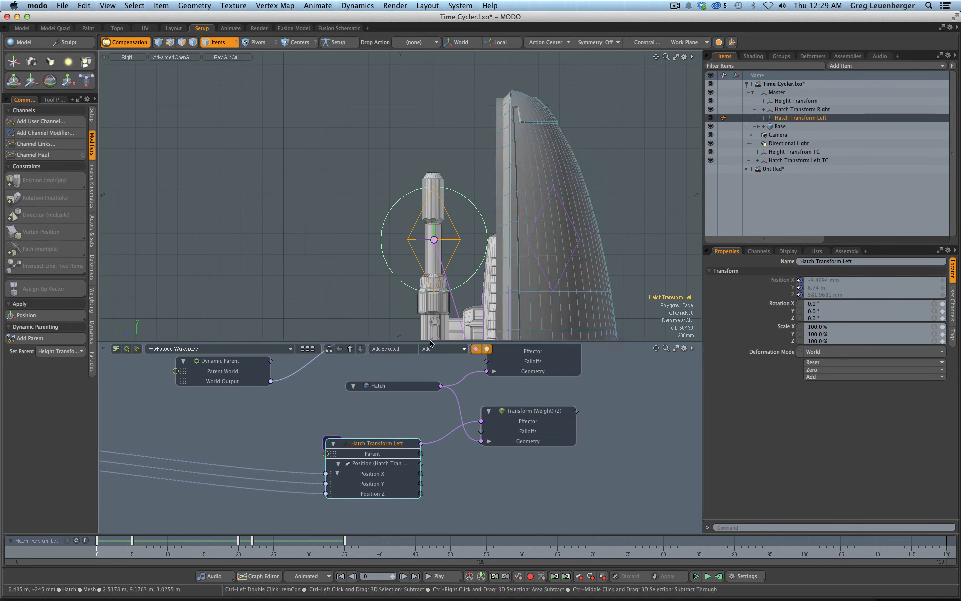
mouse_move(97, 553)
mouse_down()
mouse_move(394, 554)
mouse_move(97, 553)
mouse_up()
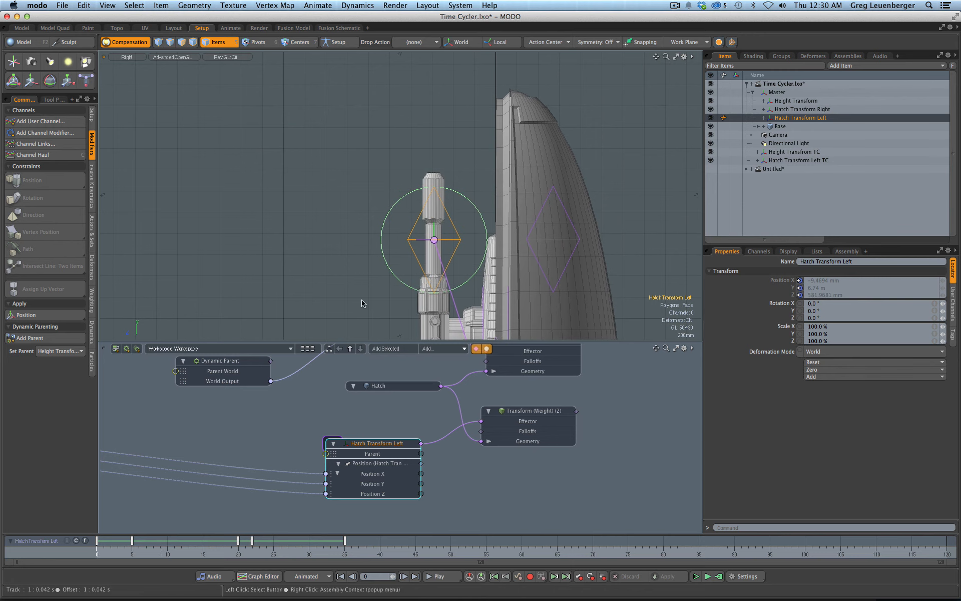
Step: Switch to Setup mode and examine the rest placement of Hatch Transform Left against the whole rocket
mouse_move(362, 303)
ctrl+alt+mouse_down()
mouse_move(347, 232)
mouse_move(329, 211)
ctrl+alt+mouse_up()
click(338, 43)
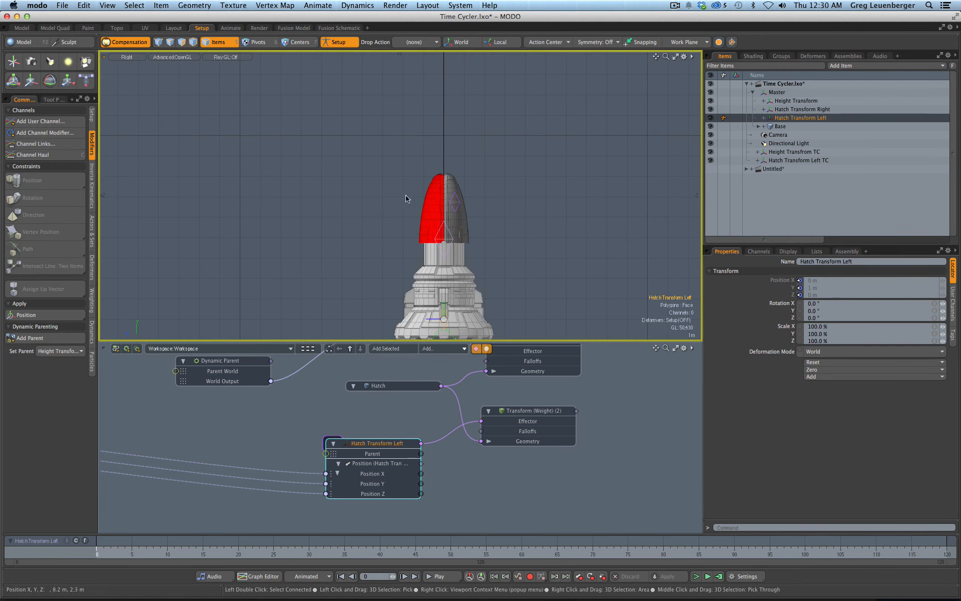
alt+shift+drag(406, 199, 376, 170)
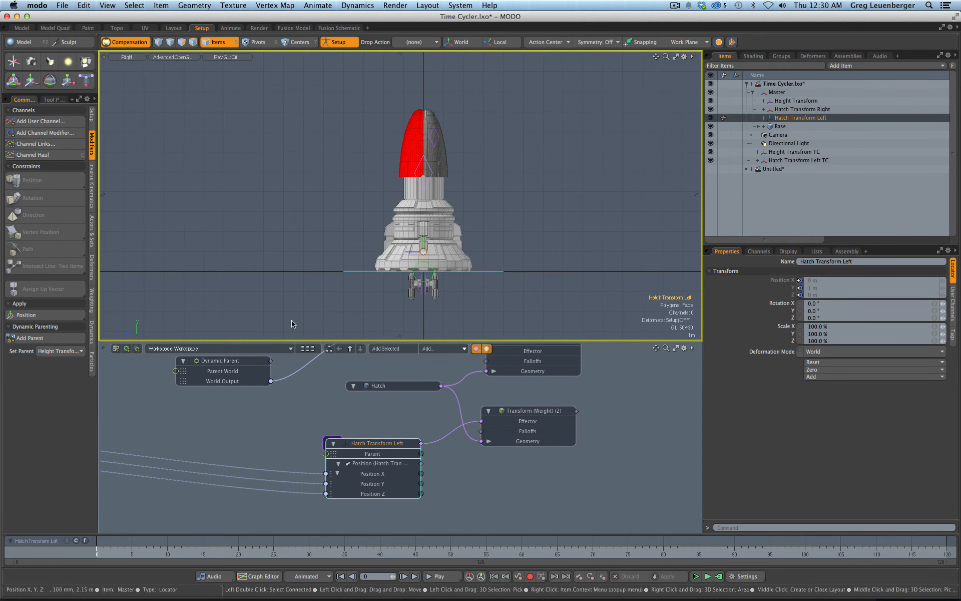
Step: Move the Hatch Transform Left TC, Matrix Construct, Time Cycler and Matrix Vector nodes closer to the Hatch Transform Left node
alt+shift+drag(255, 421, 393, 452)
ctrl+alt+drag(393, 451, 452, 411)
drag(217, 369, 453, 486)
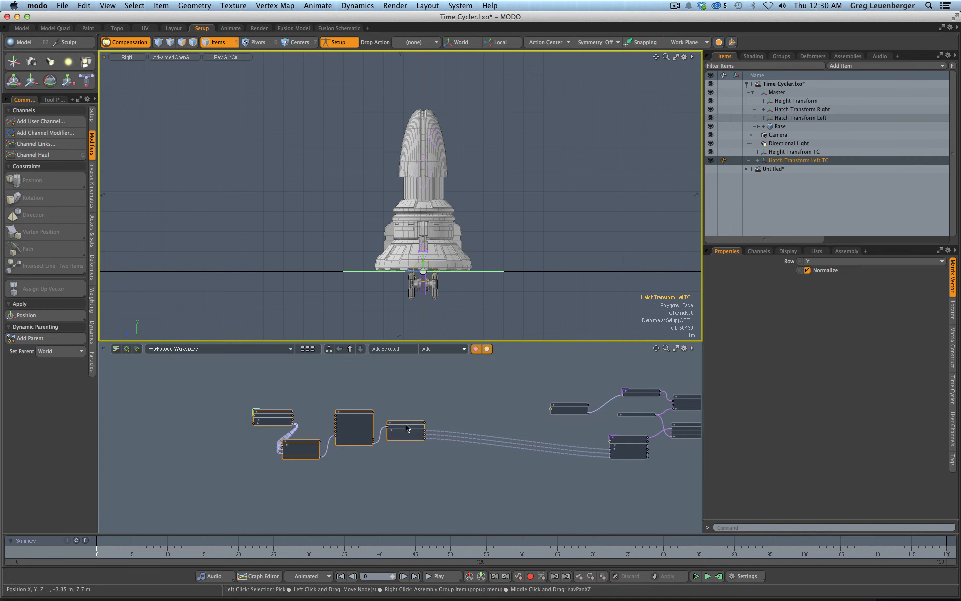
drag(221, 376, 462, 490)
drag(410, 424, 470, 444)
ctrl+alt+drag(470, 444, 569, 488)
click(567, 496)
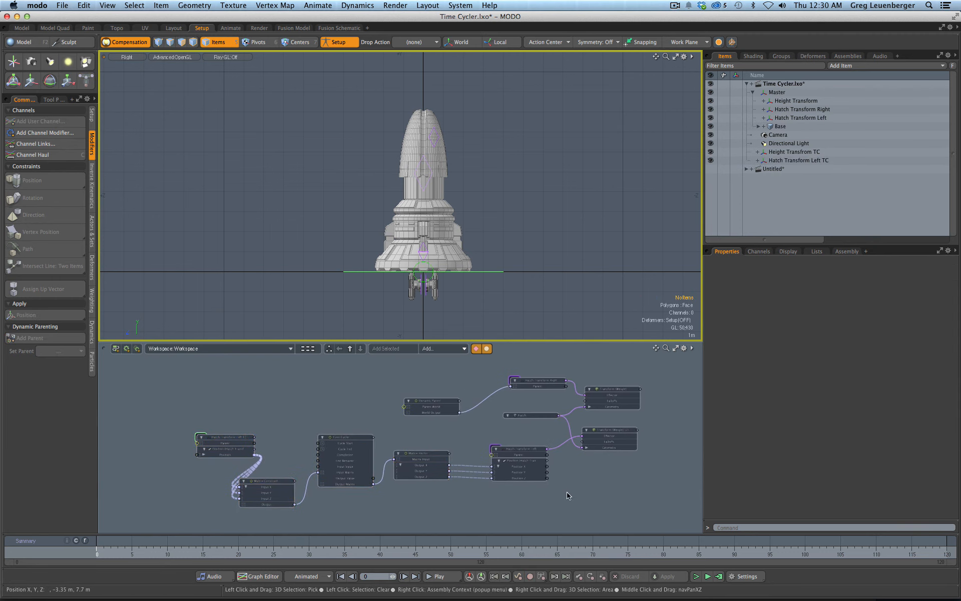
Step: Select Hatch Transform Left TC outside Setup mode and compare its animated position with its setup position
click(338, 42)
scroll(441, 165, up, 4)
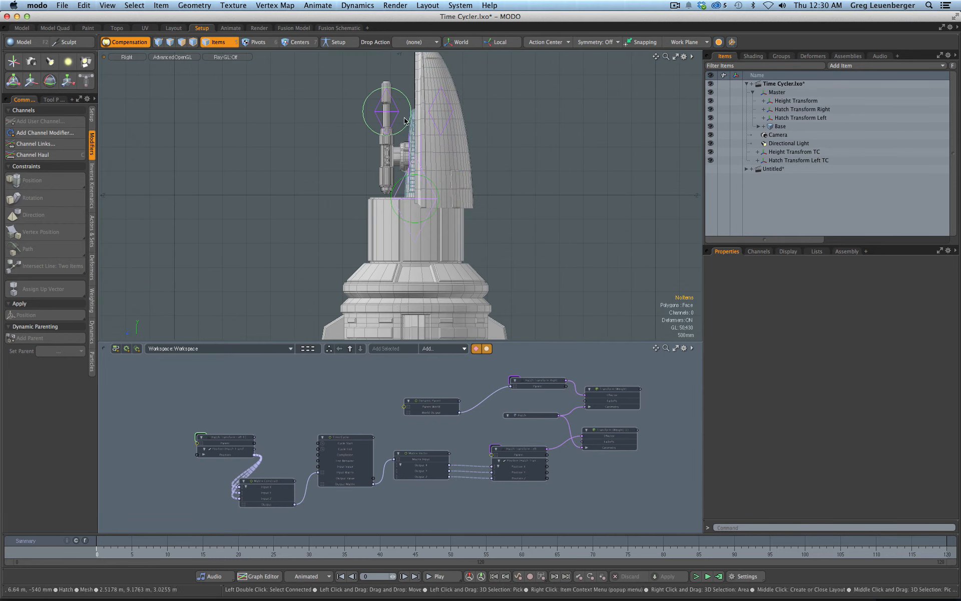
click(401, 135)
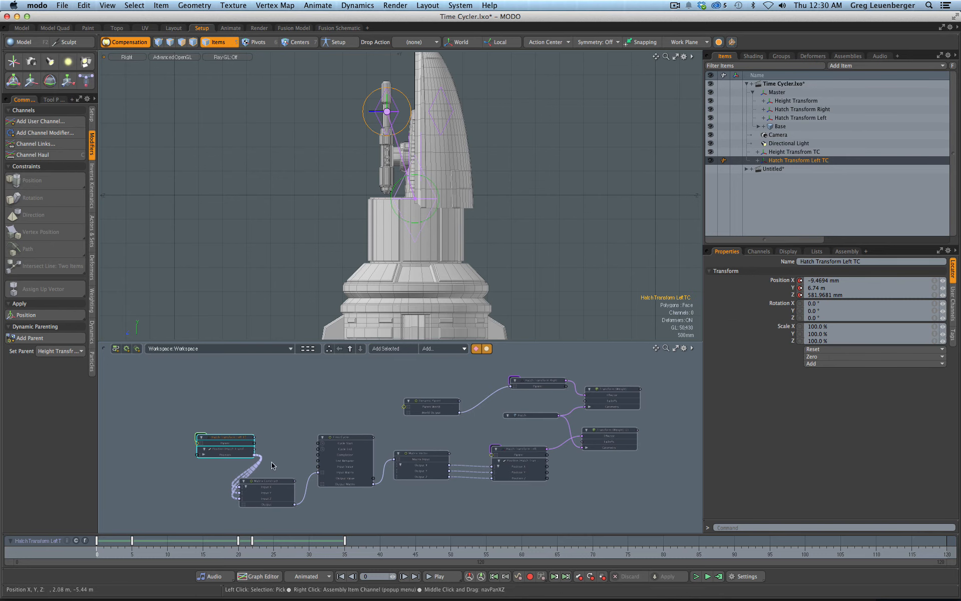
click(338, 43)
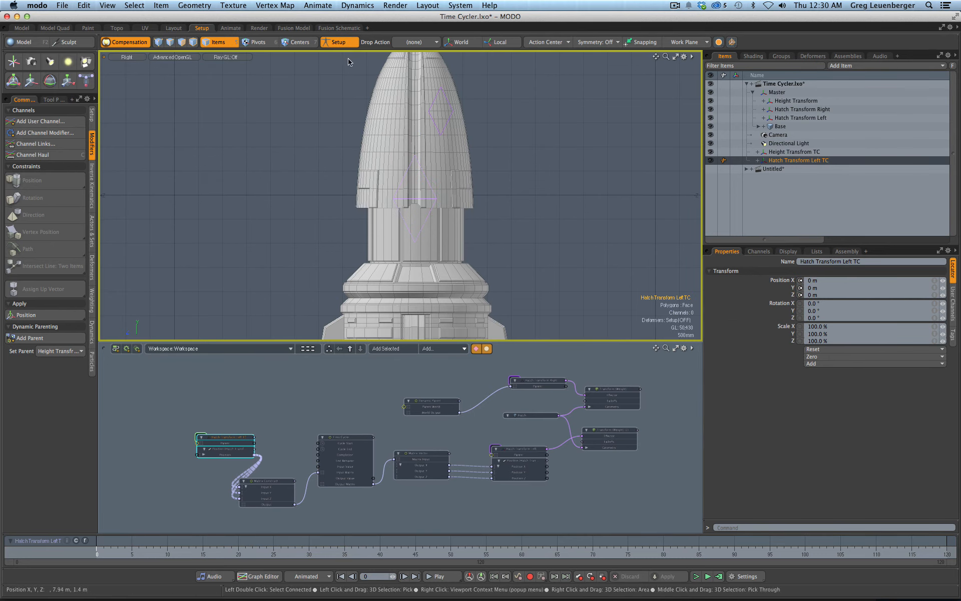
Step: Leave Setup mode and apply the Position X, Y and Z values of Hatch Transform Left TC to the setup/rest value
click(339, 42)
double_click(779, 289)
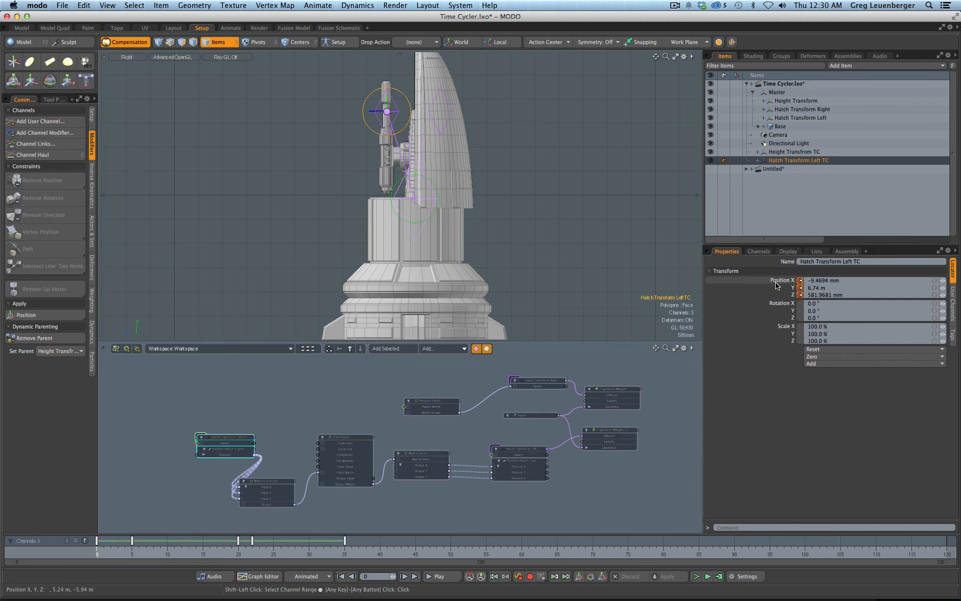
right_click(781, 296)
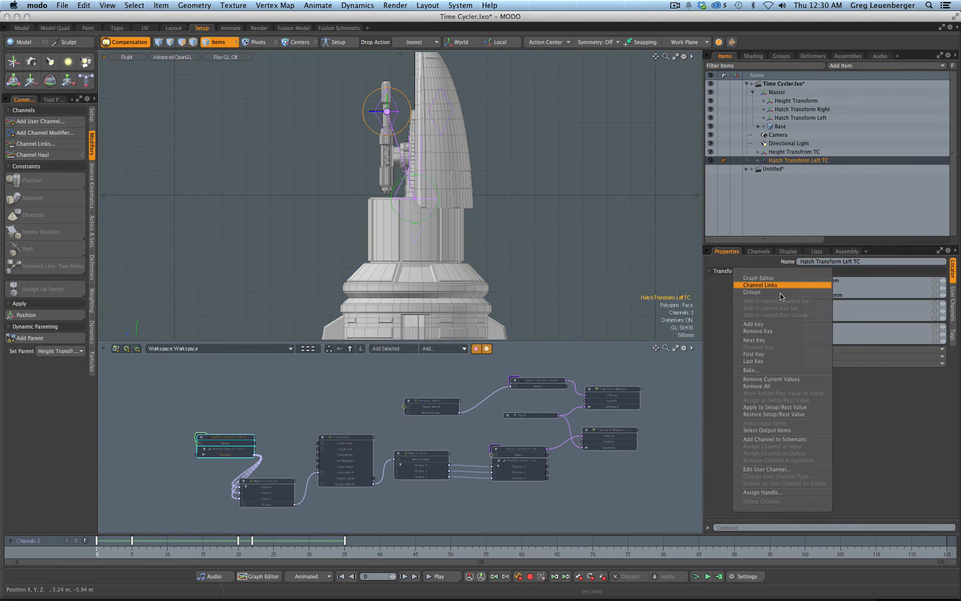
click(775, 407)
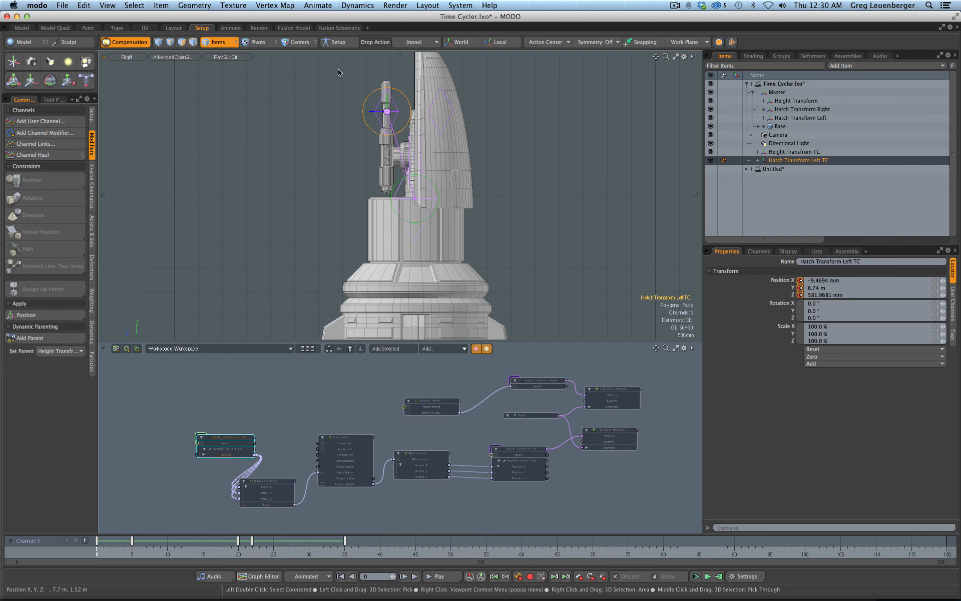
Step: Toggle Setup mode and return to frame 0 to check the hatch with the Hatch Transform Left TC rest position applied
click(338, 42)
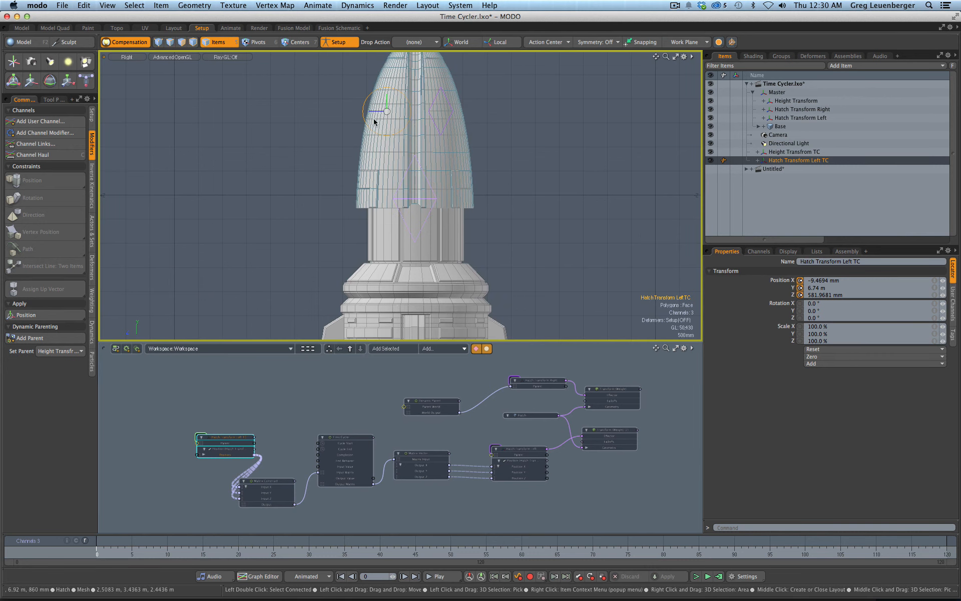
ctrl+alt+drag(461, 265, 363, 291)
click(339, 42)
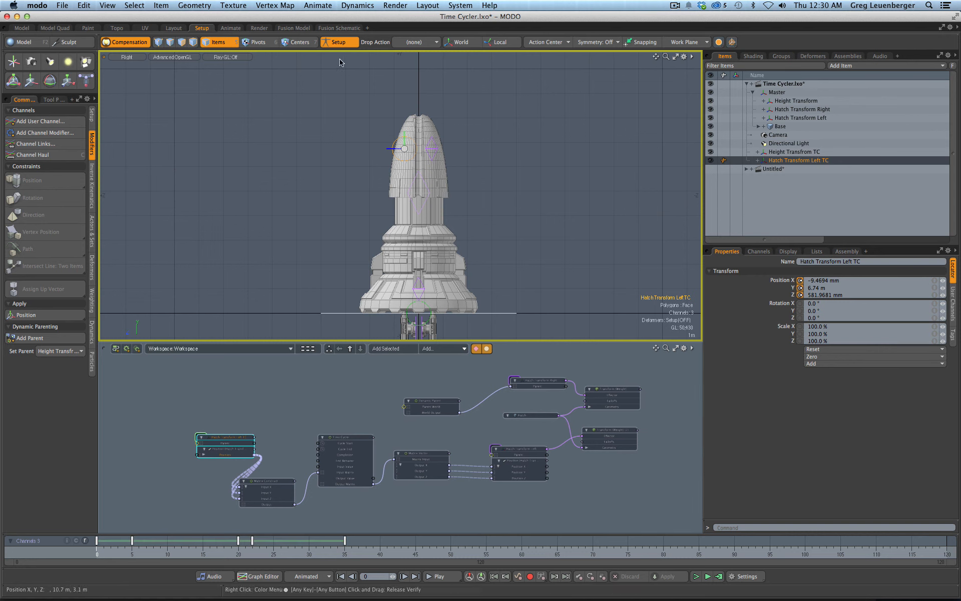
drag(125, 547, 97, 548)
click(338, 42)
Step: Examine the Time Cycler and Matrix Vector links feeding Hatch Transform Left, and select its Position Y channel
ctrl+alt+drag(470, 156, 429, 155)
ctrl+alt+drag(380, 450, 430, 454)
middle_drag(429, 454, 248, 418)
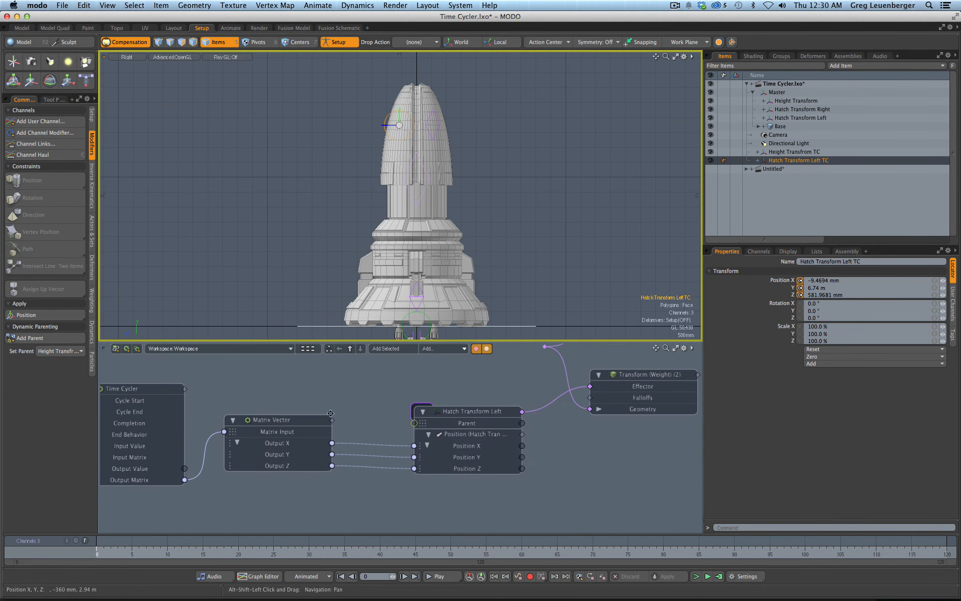
click(458, 423)
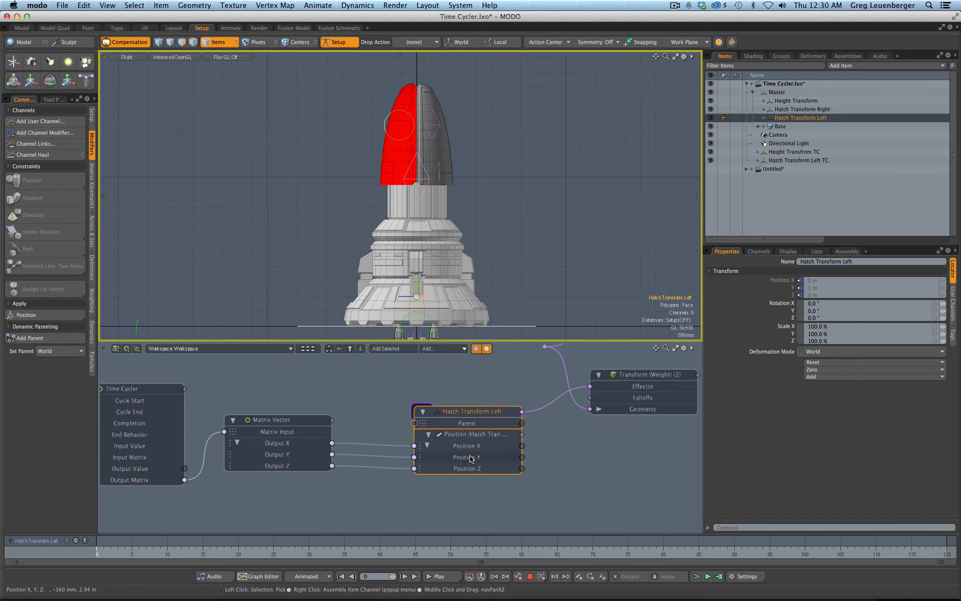
mouse_move(294, 425)
mouse_down()
mouse_move(303, 426)
mouse_move(254, 429)
mouse_up()
alt+shift+drag(254, 429, 394, 414)
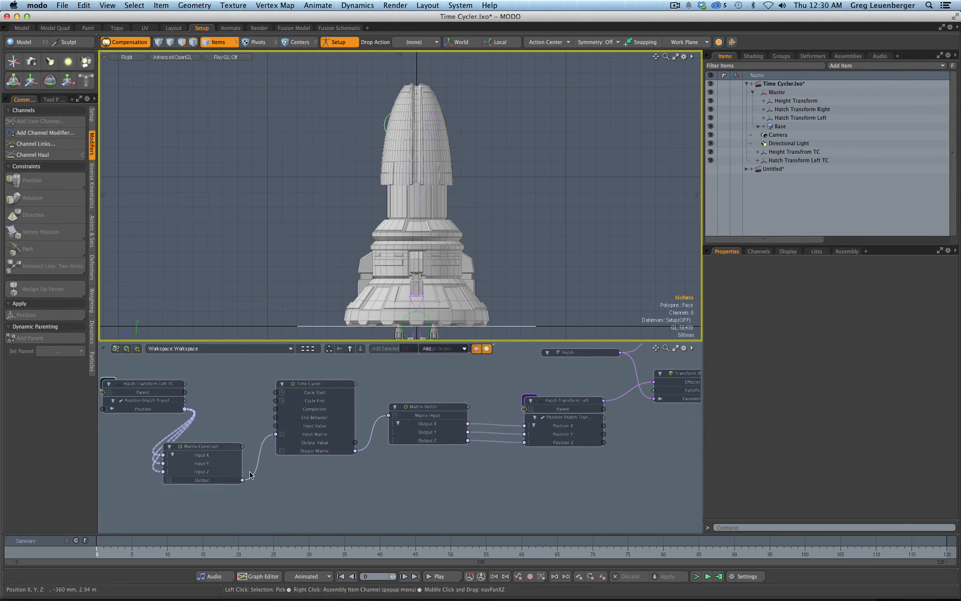
alt+shift+drag(562, 411, 420, 429)
mouse_move(420, 429)
ctrl+alt+mouse_down()
mouse_move(481, 429)
mouse_move(445, 435)
ctrl+alt+mouse_up()
alt+shift+drag(446, 435, 463, 441)
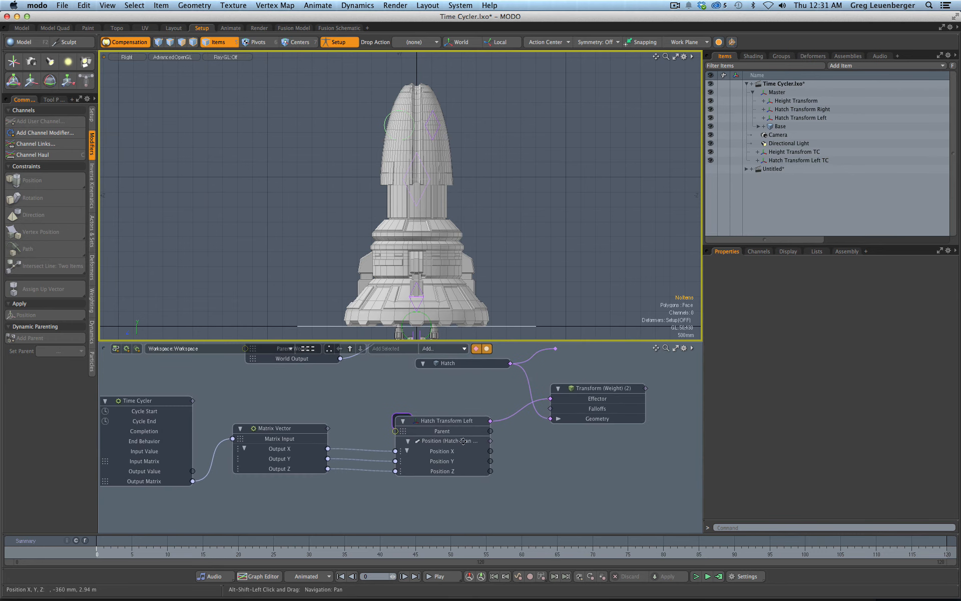
click(451, 461)
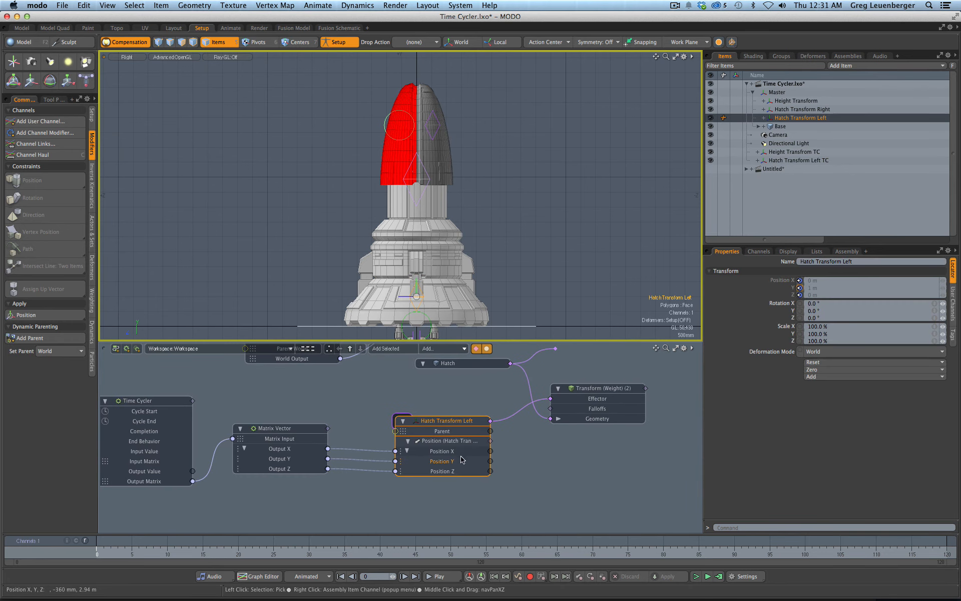
Step: Compare Hatch Transform Left's position values in and out of Setup mode and review the whole node chain driving it
click(339, 42)
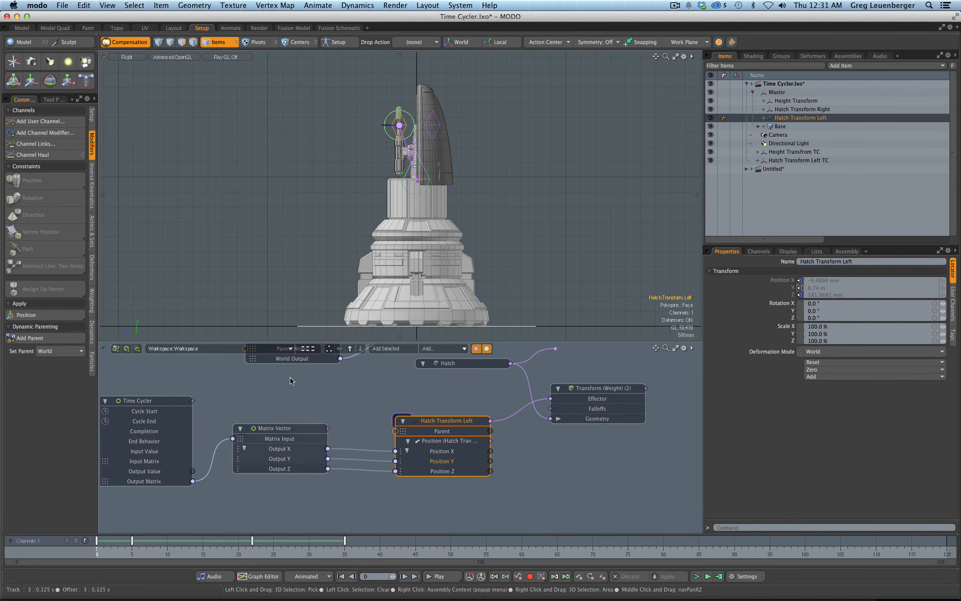
click(339, 42)
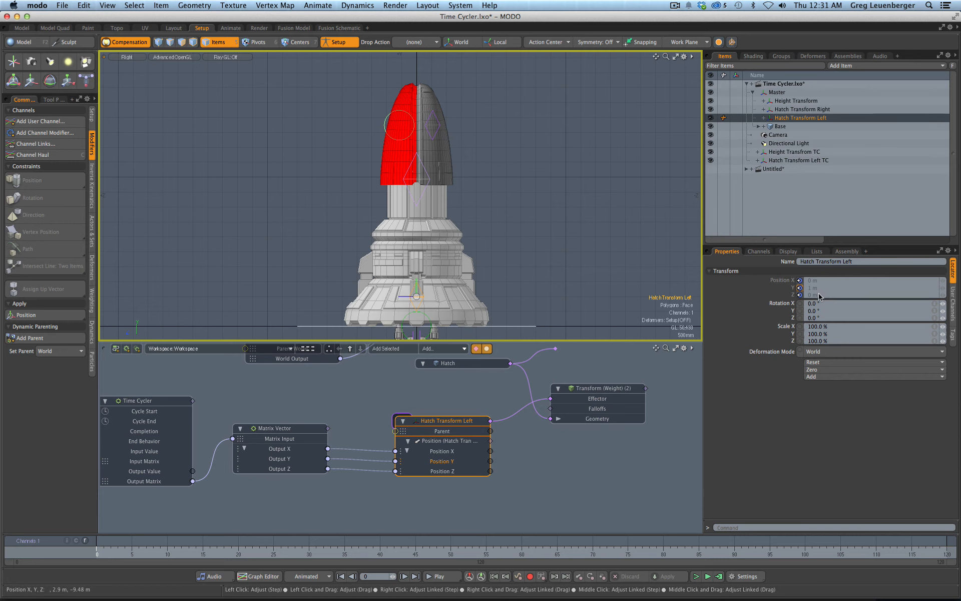
click(339, 41)
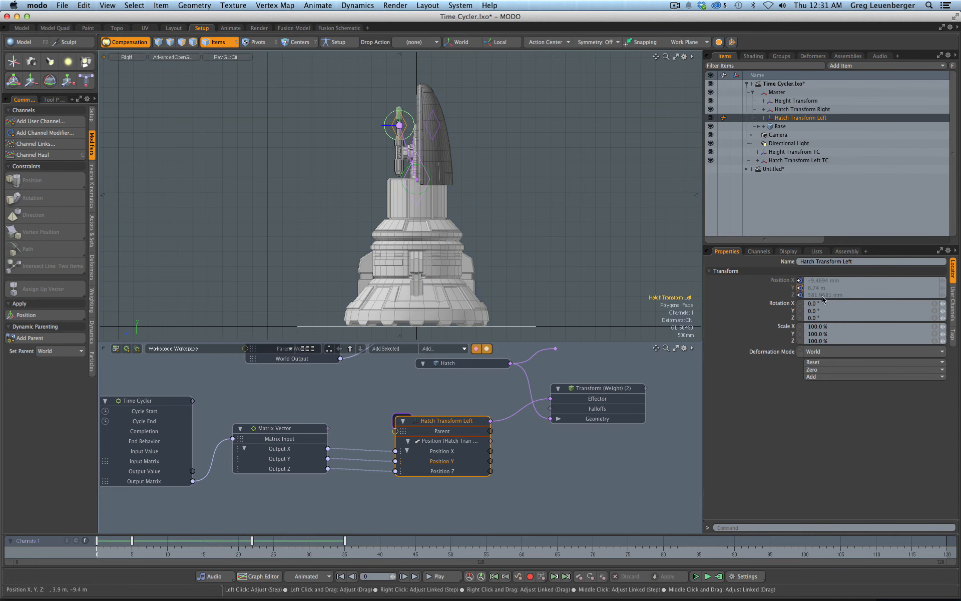
ctrl+alt+drag(481, 481, 506, 476)
ctrl+alt+drag(505, 476, 555, 481)
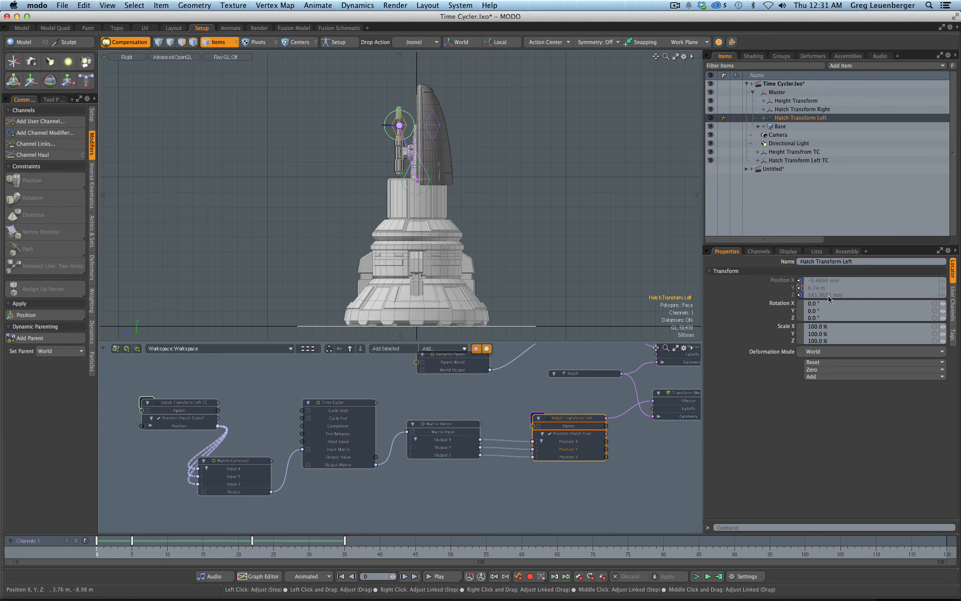
Step: Toggle Setup mode to compare the left hatch half's rest placement with its animated placement above the rocket
click(351, 44)
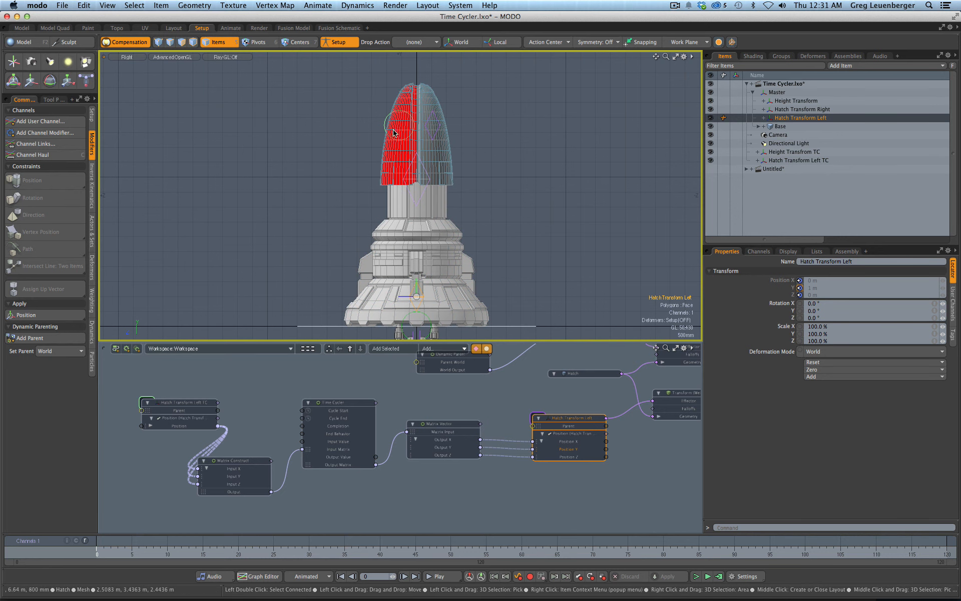
click(339, 42)
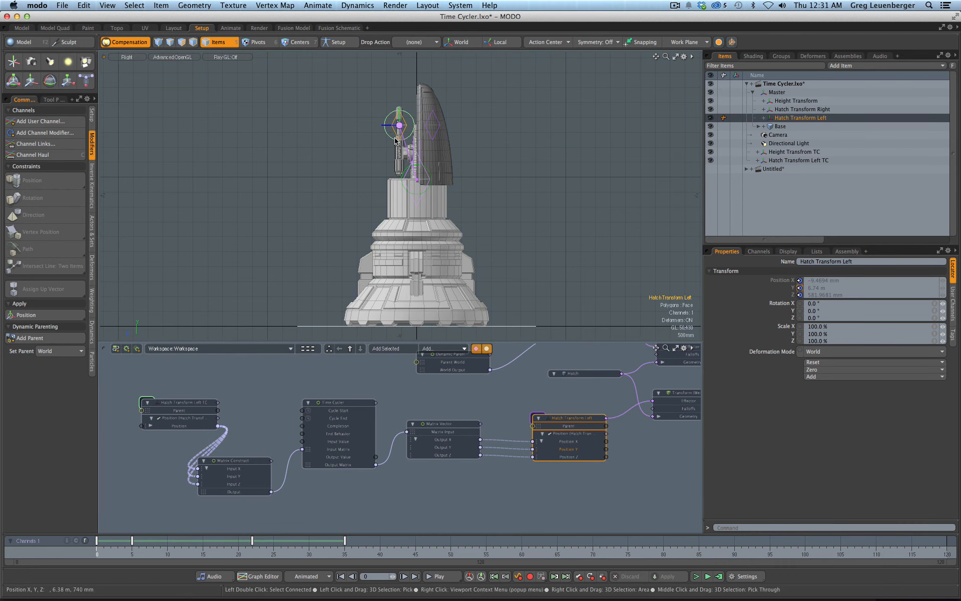
mouse_move(412, 146)
ctrl+alt+mouse_down()
mouse_move(371, 151)
mouse_move(354, 223)
ctrl+alt+mouse_up()
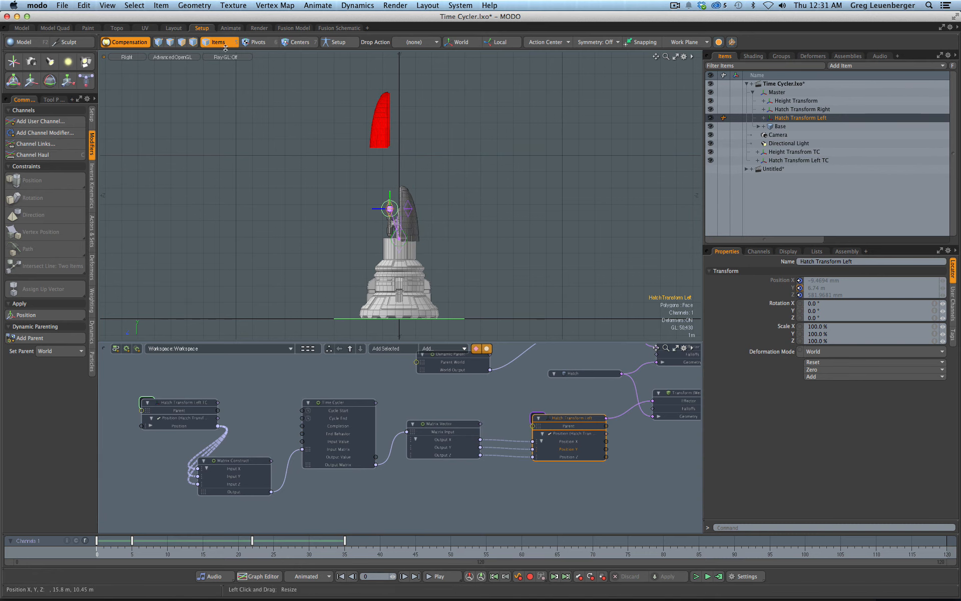
click(329, 42)
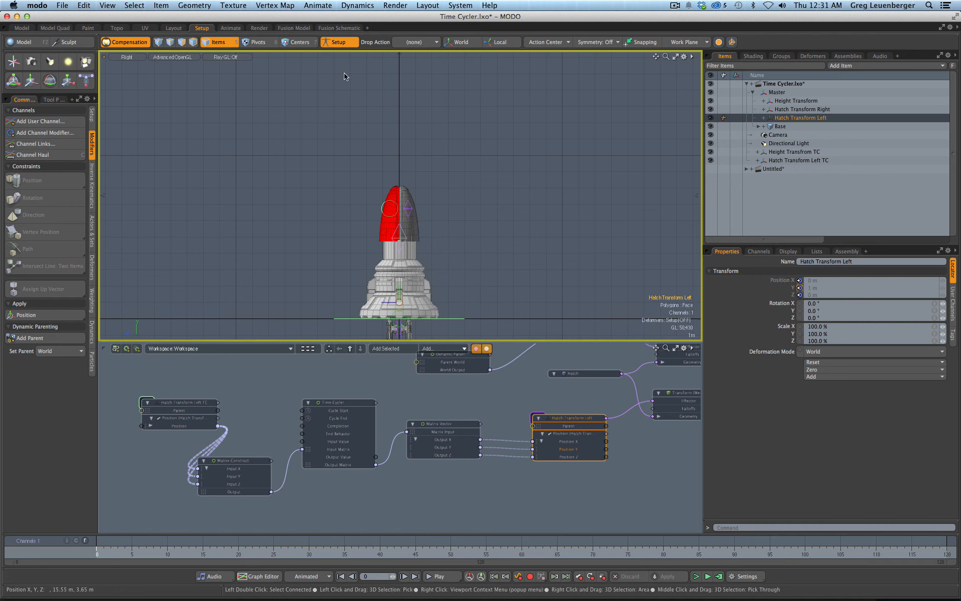
Step: Compare the hatch in and out of Setup mode and examine the Hatch Transform Left TC and Matrix Construct channel values
click(341, 43)
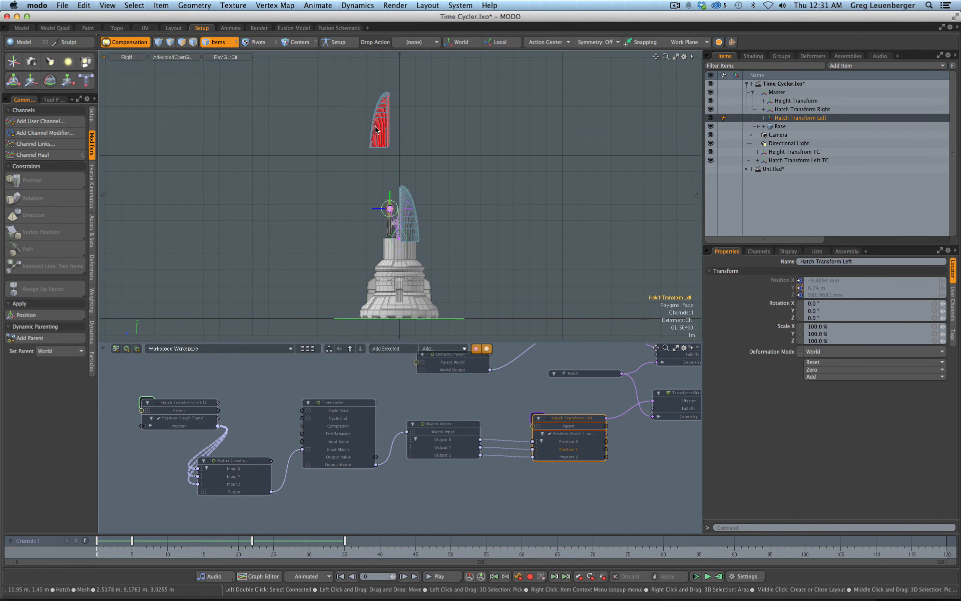
click(336, 42)
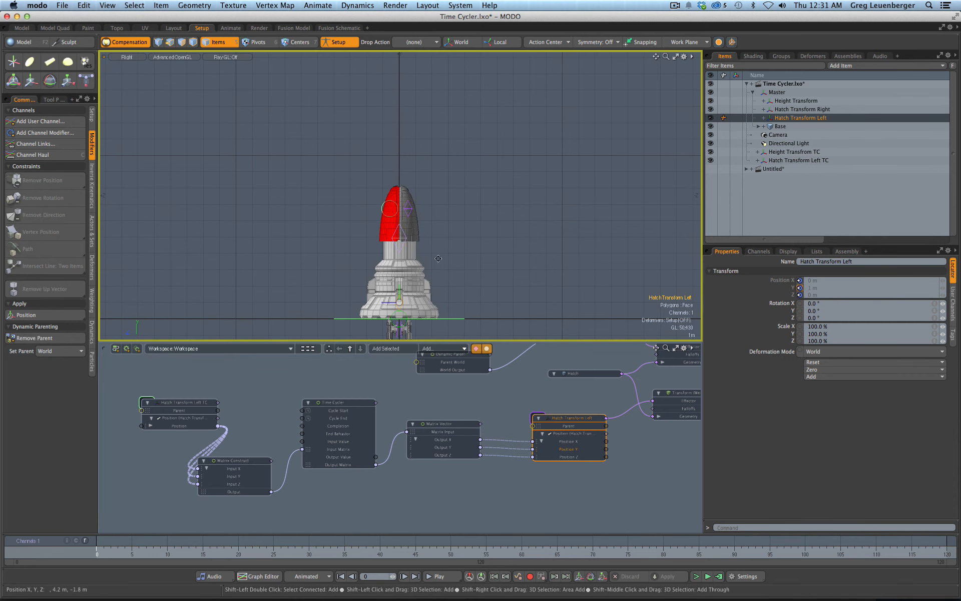
alt+drag(432, 254, 431, 195)
ctrl+alt+drag(431, 195, 456, 209)
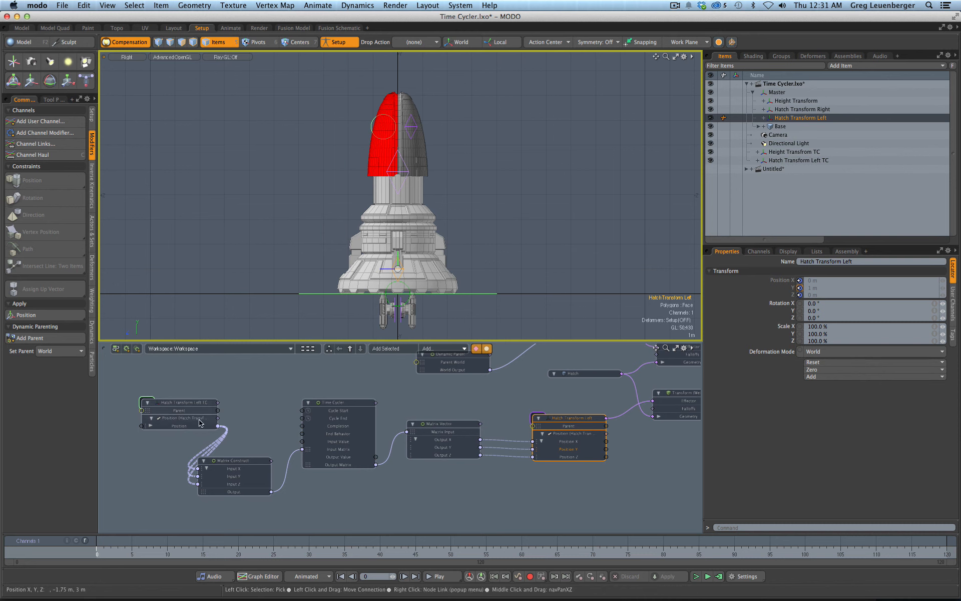
click(178, 411)
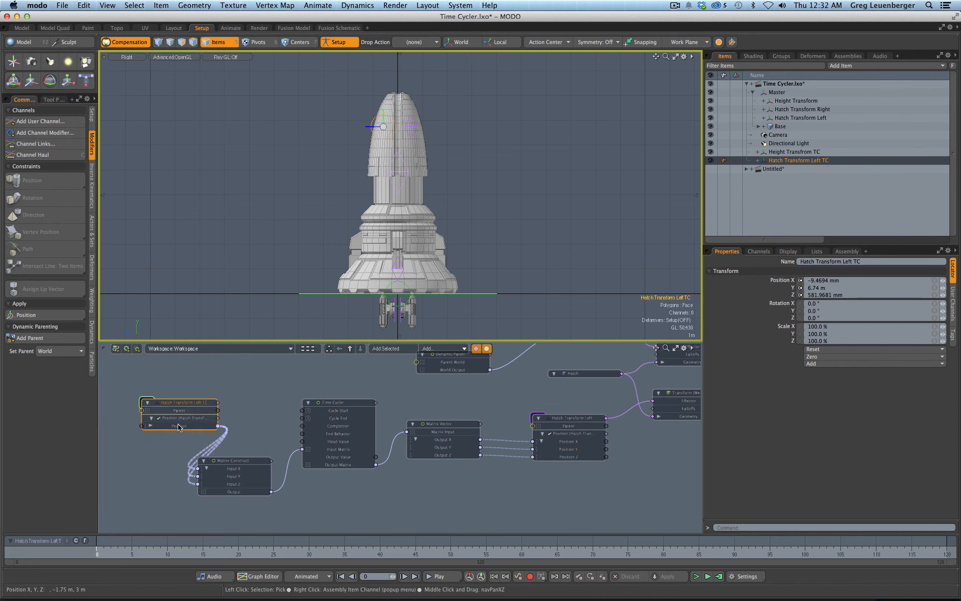
click(244, 468)
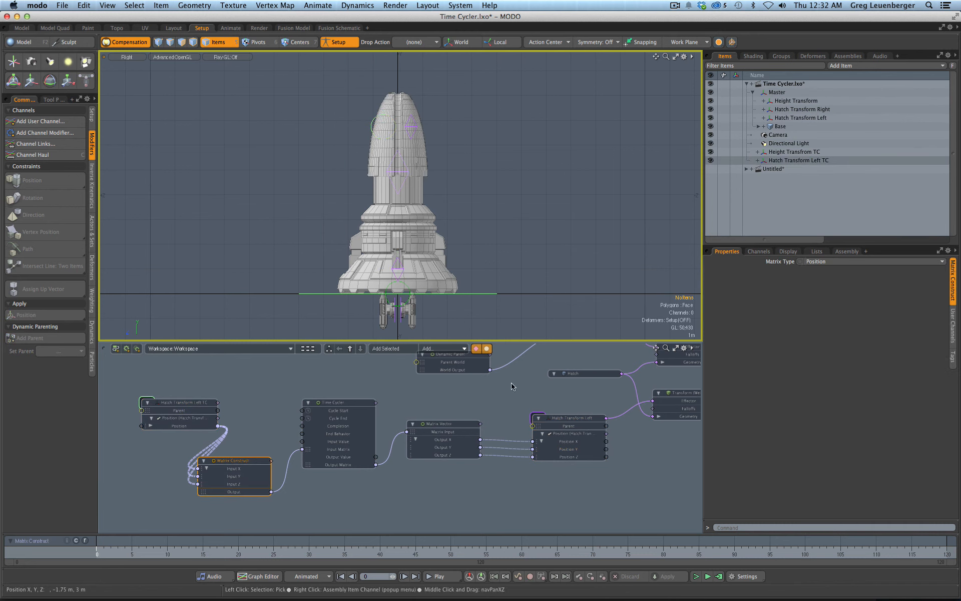
click(759, 251)
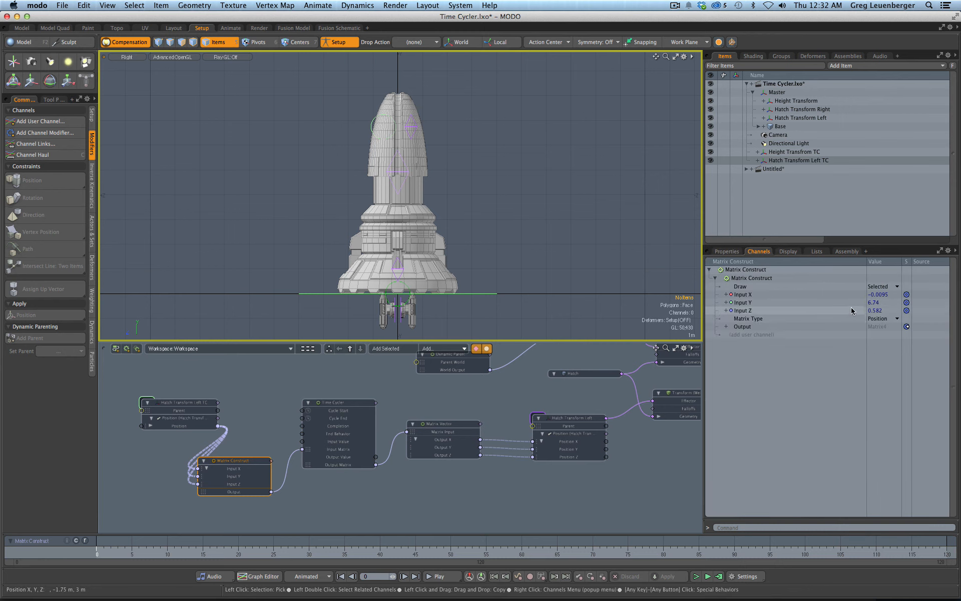
Step: Set the Time Cycler's Cycle End to 35 in Setup mode and compare the hatch in and out of Setup mode
click(349, 409)
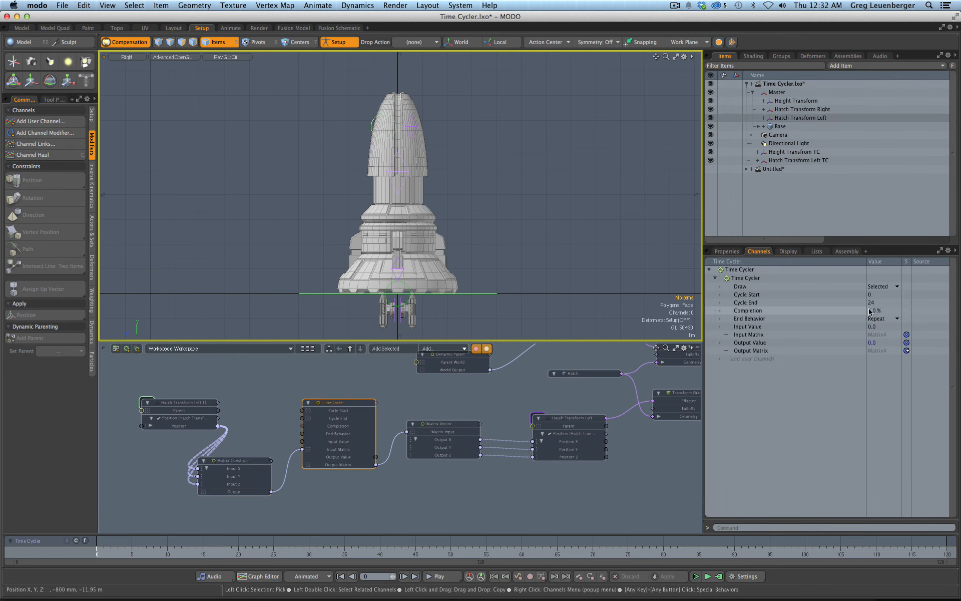
click(783, 303)
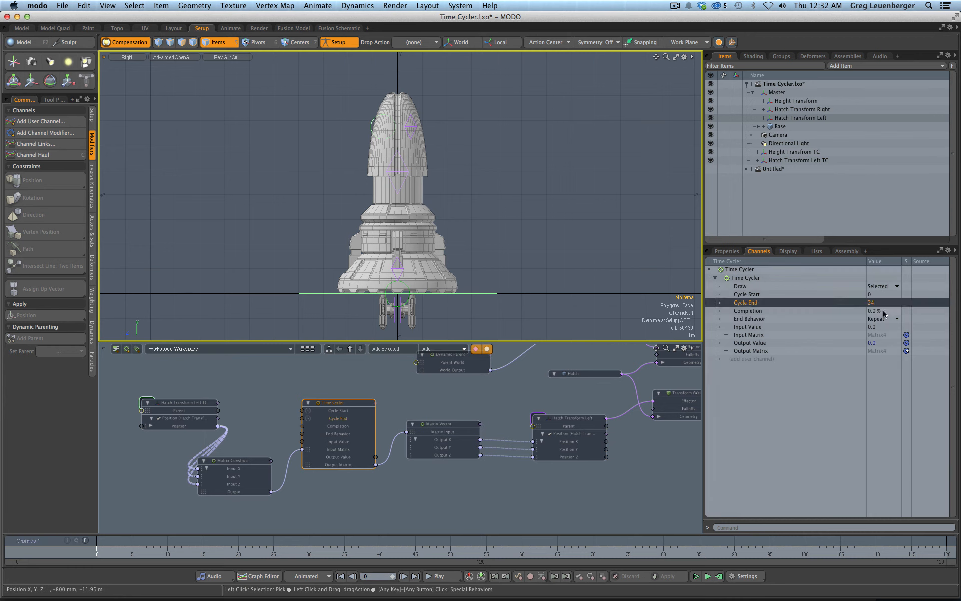
click(349, 44)
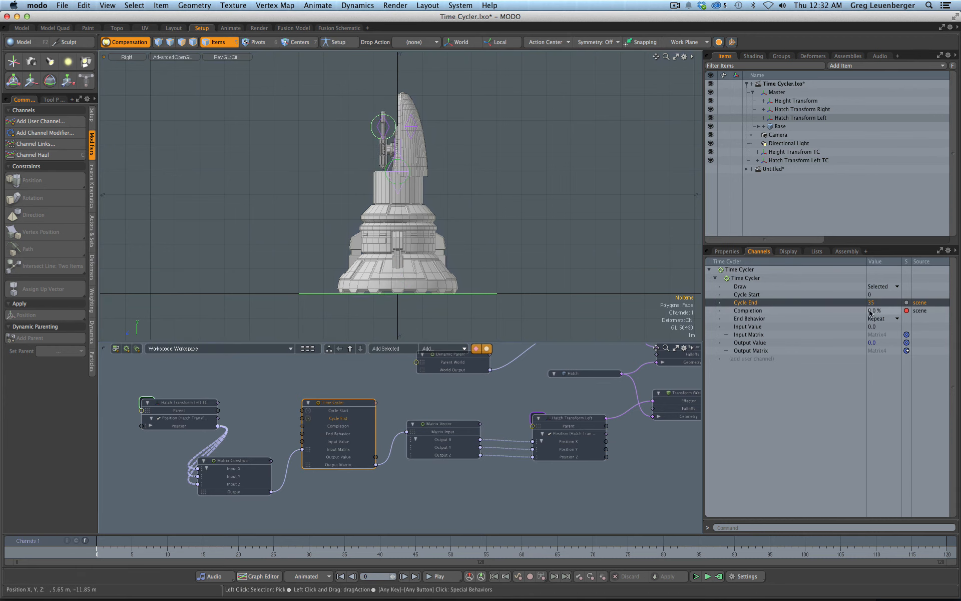
click(350, 45)
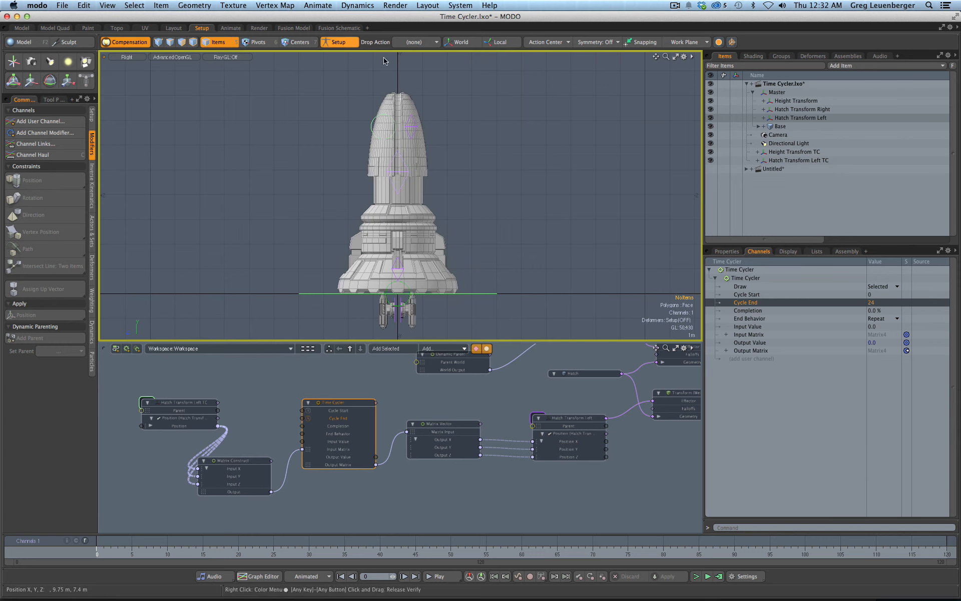
double_click(890, 302)
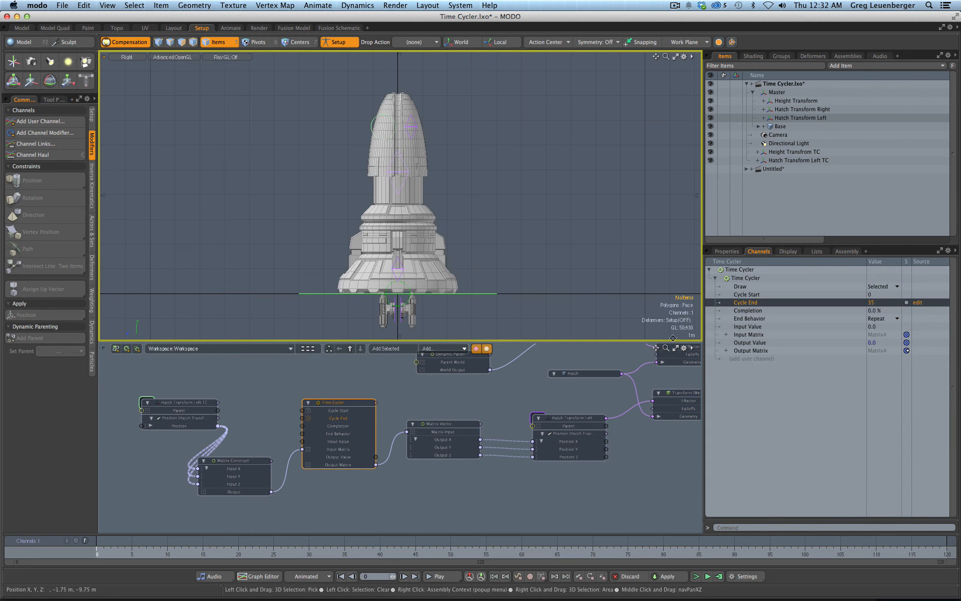
click(338, 42)
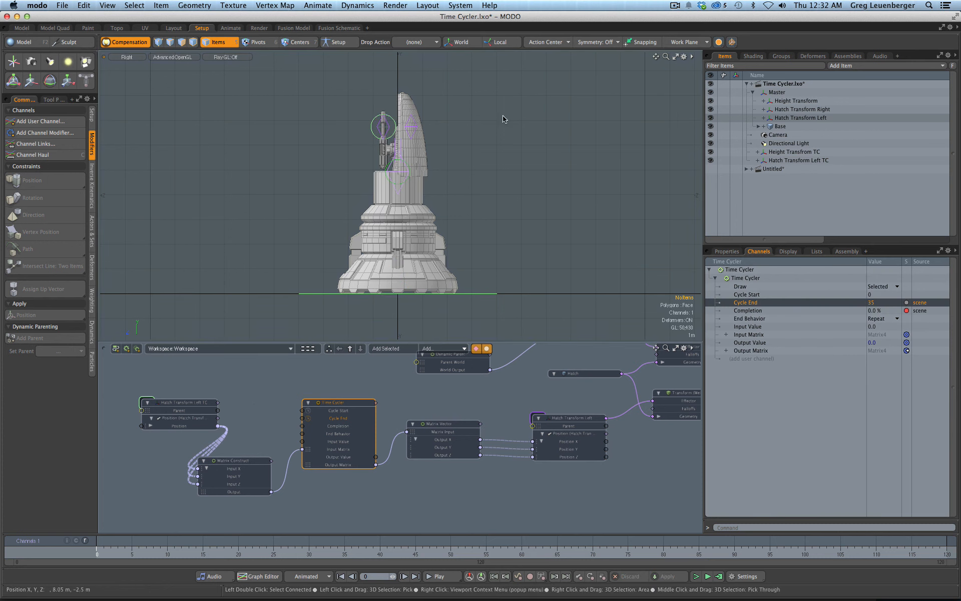
click(341, 43)
click(341, 44)
click(341, 43)
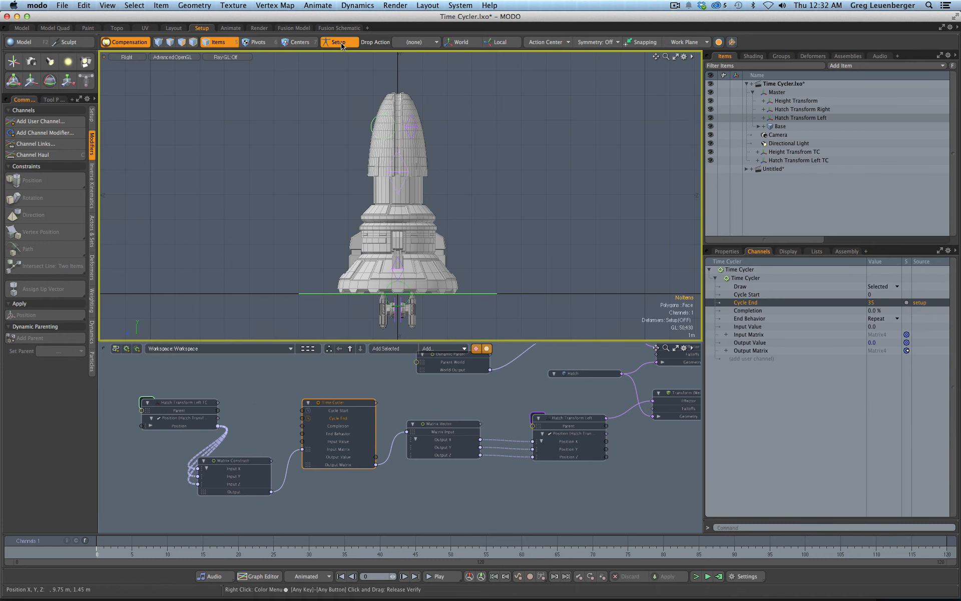
click(341, 44)
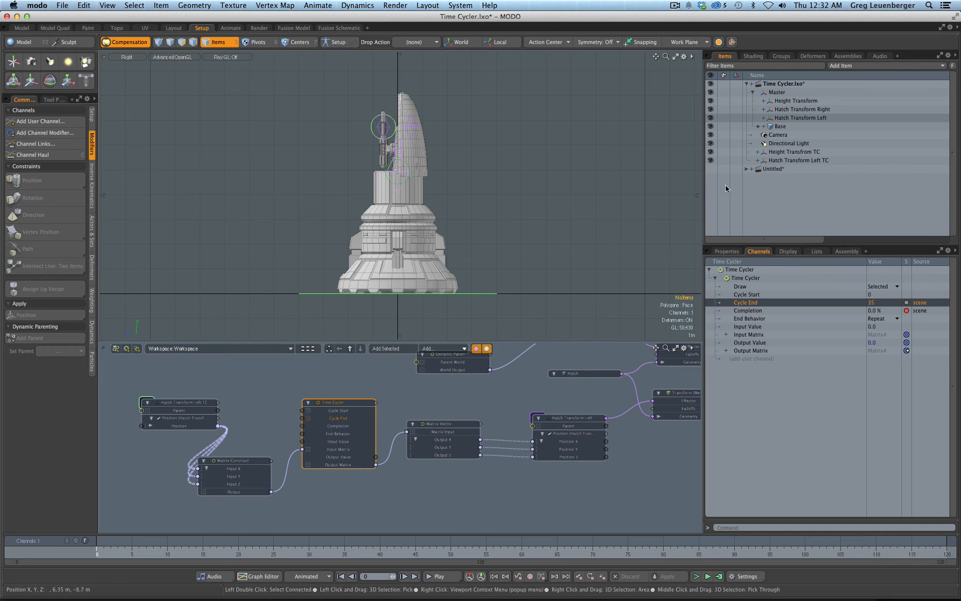
Step: Compare the Matrix Vector's Matrix Row and output values in and out of Setup mode
click(459, 431)
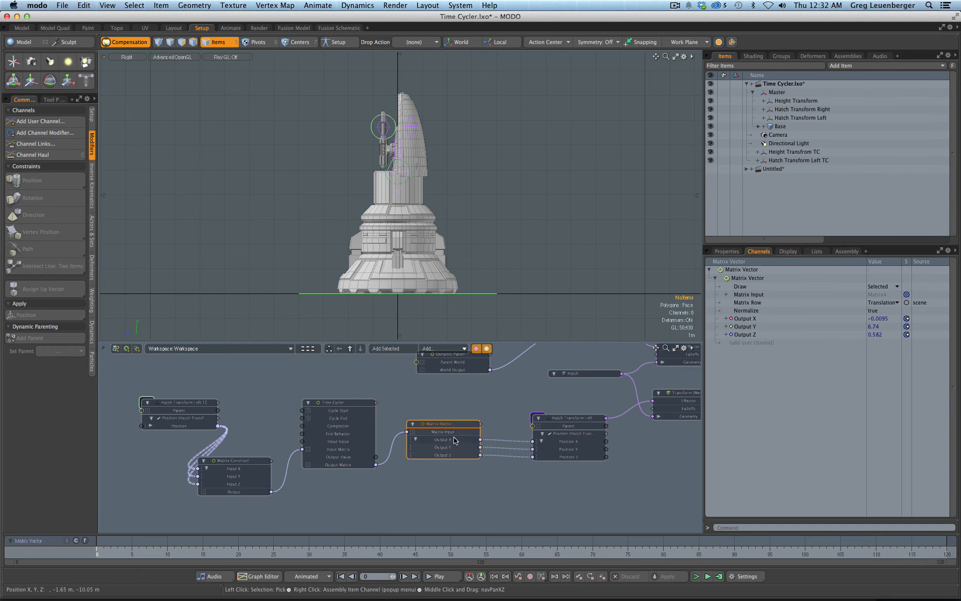
click(344, 46)
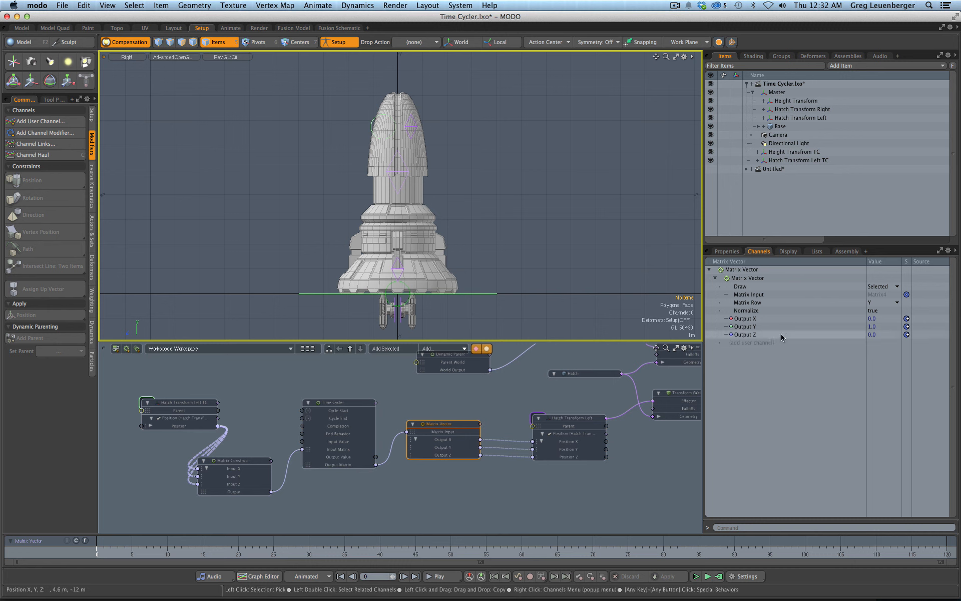
click(872, 303)
click(851, 290)
click(339, 42)
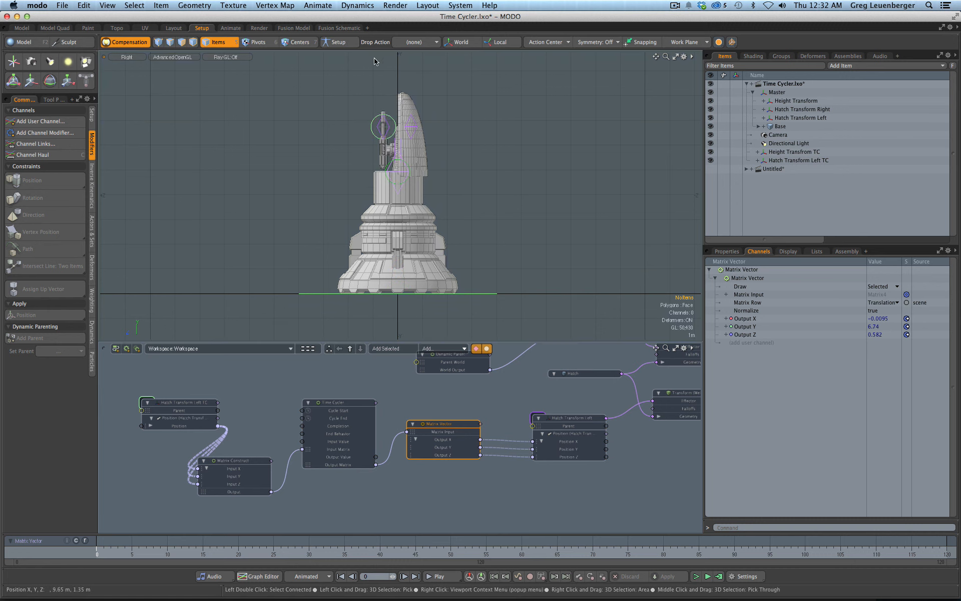
click(880, 303)
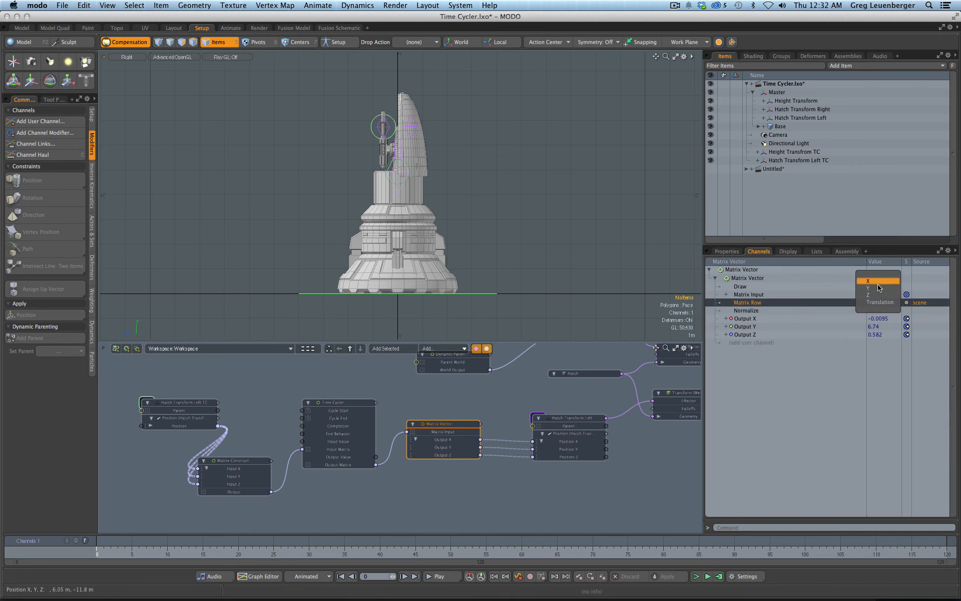
click(762, 416)
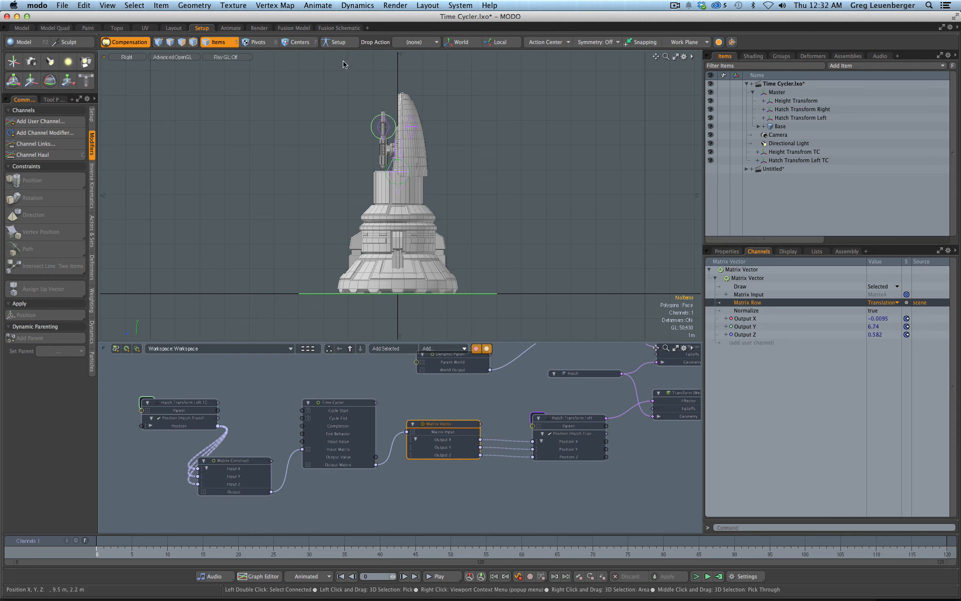
Step: In Setup mode, set the Matrix Vector's Matrix Row to Translation
click(339, 43)
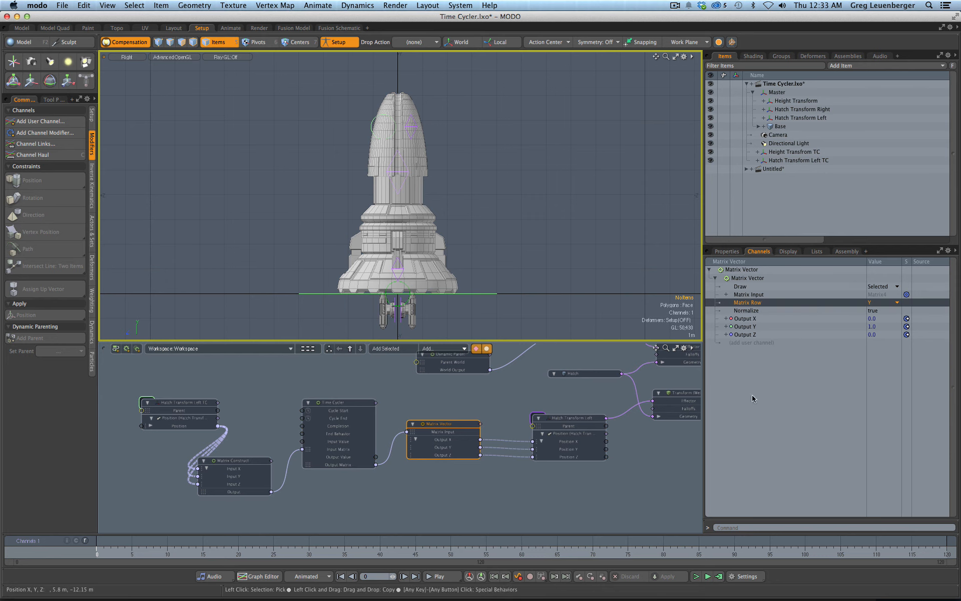
click(897, 302)
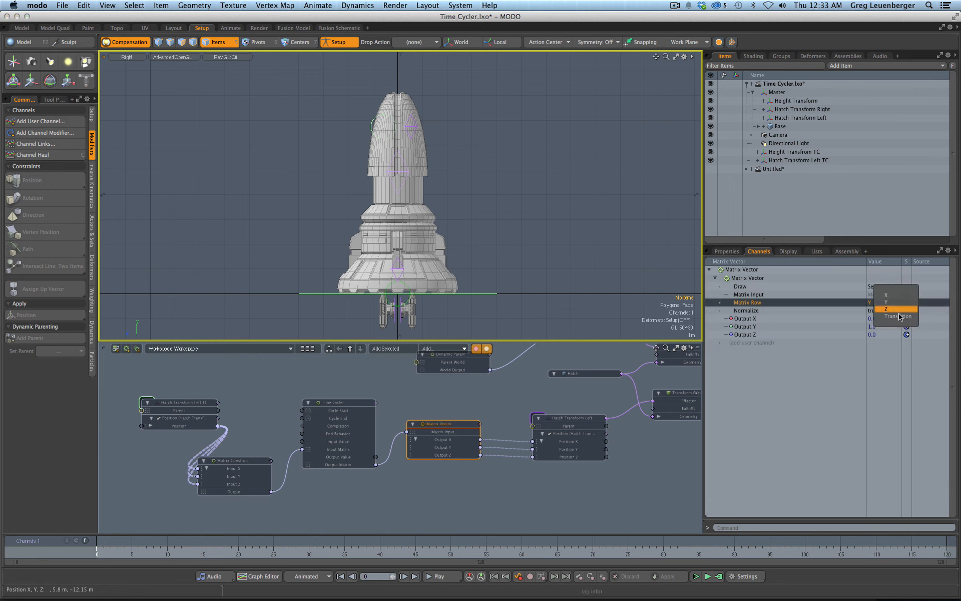
click(896, 323)
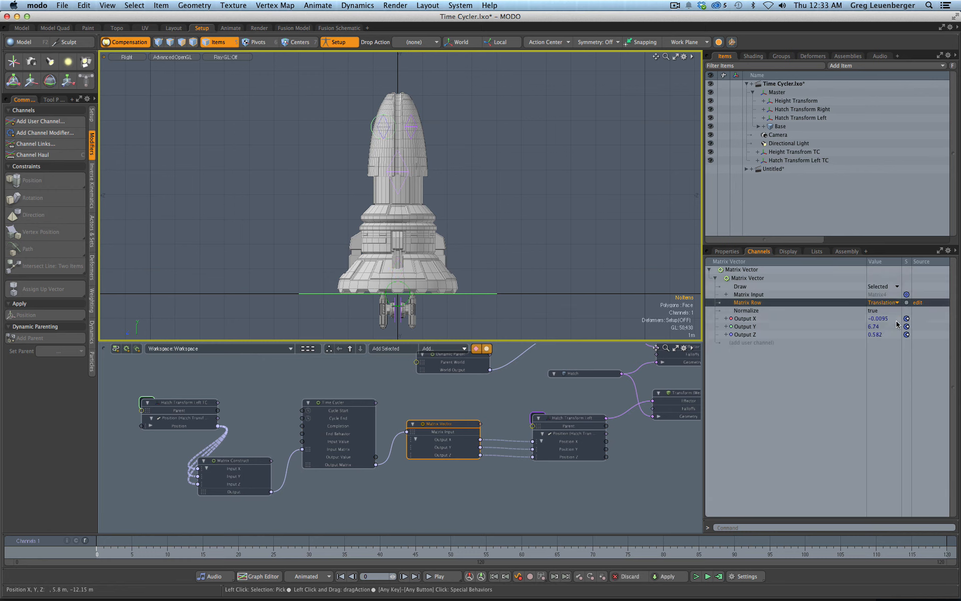
Step: Check the Matrix Construct channels, leave Setup mode and scrub the timeline to review the hatch animation, returning to frame 0
click(251, 467)
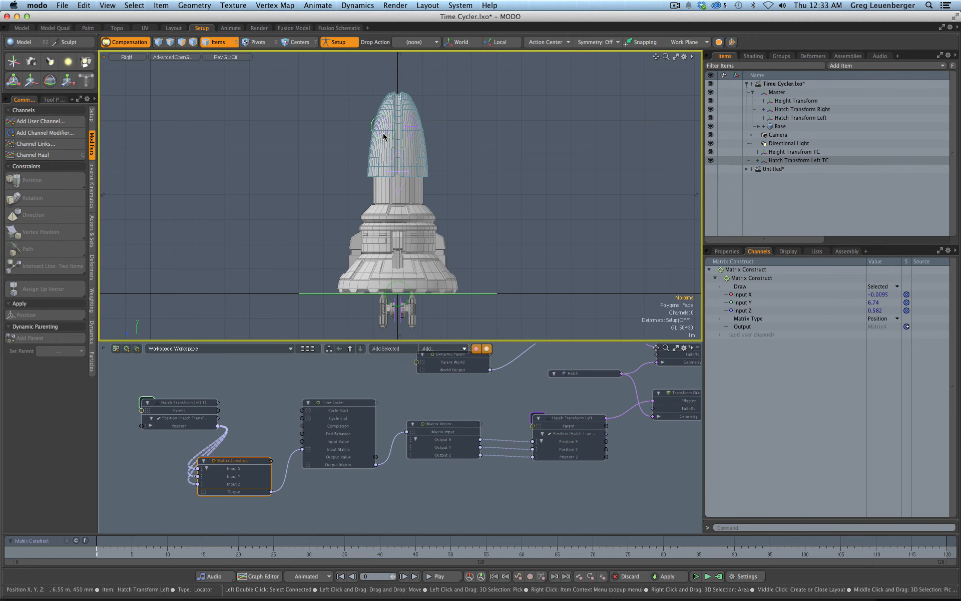
click(349, 47)
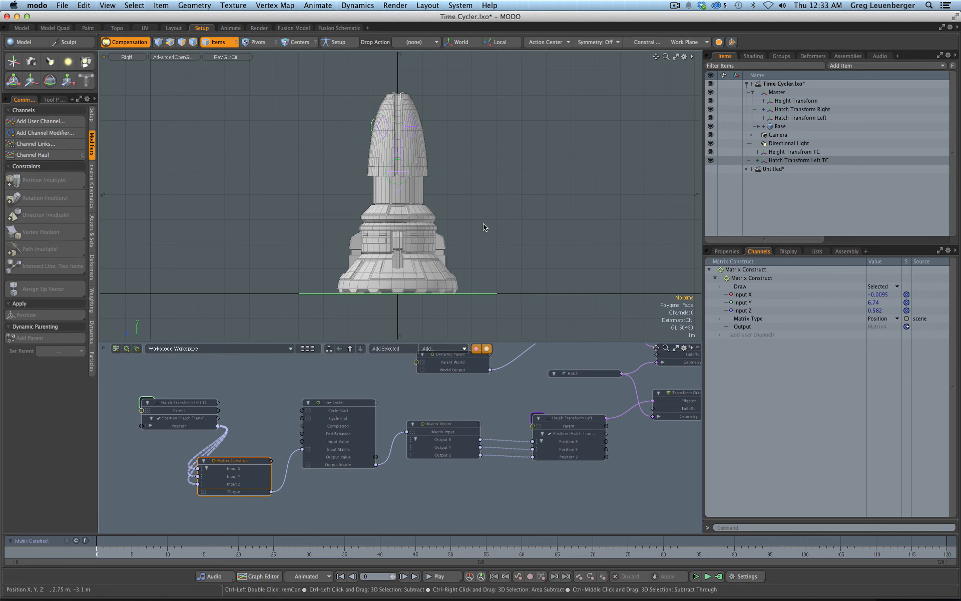
scroll(485, 224, down, 4)
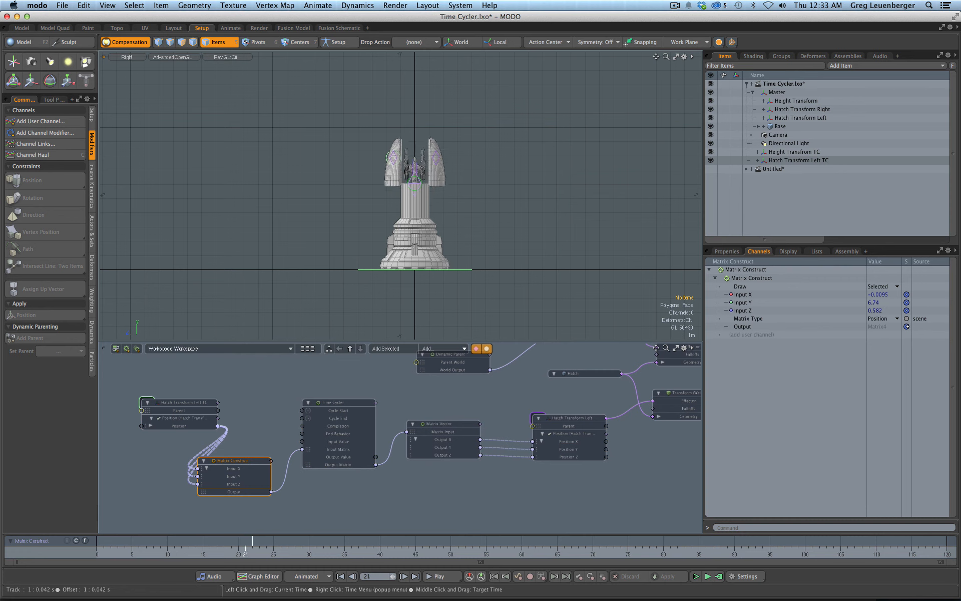
drag(401, 543, 97, 543)
Step: Move the Time Cycler's last Completion key to frame 75 and scrub the slower hatch motion, returning to frame 0
click(339, 409)
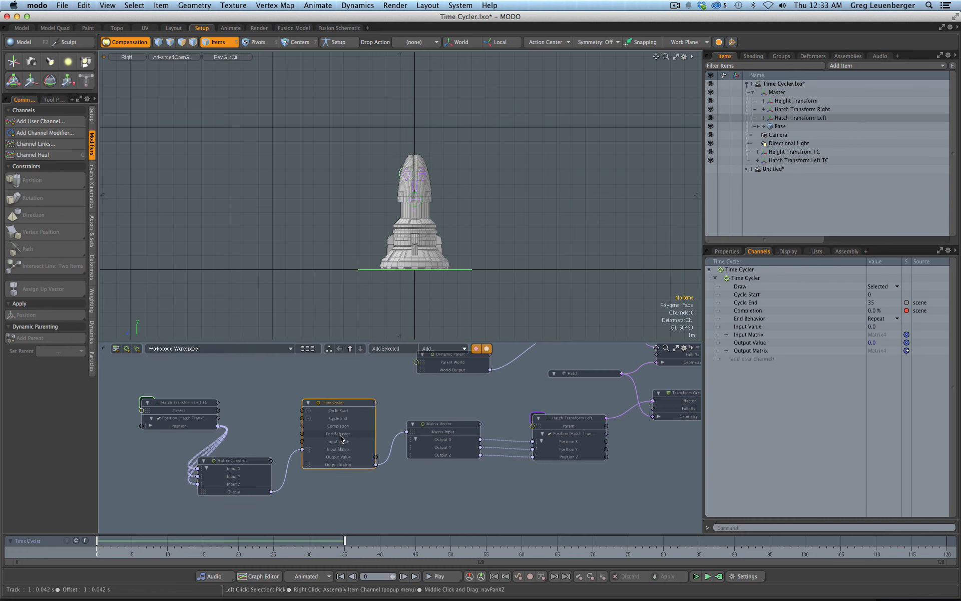
click(339, 425)
right_click(443, 545)
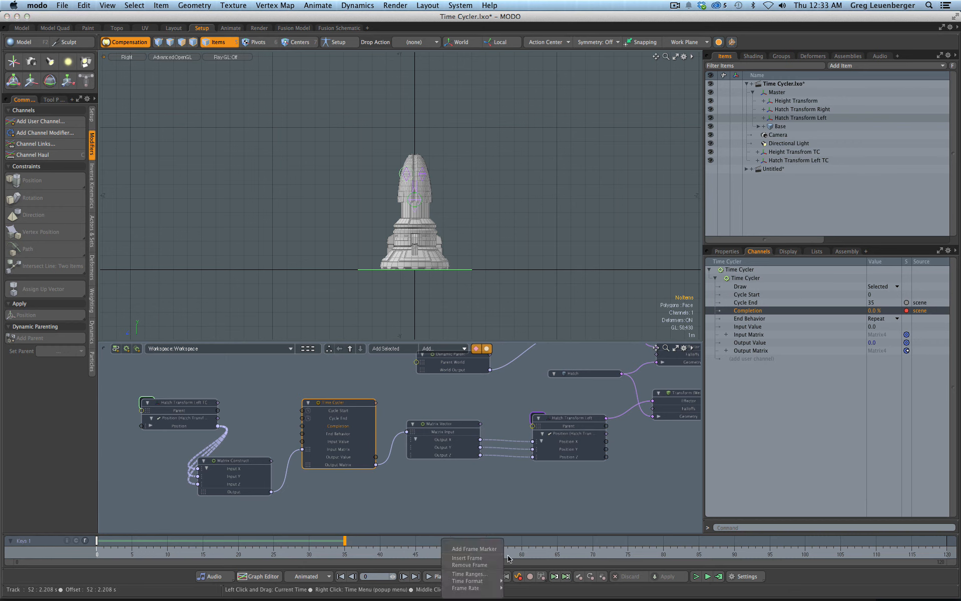
click(366, 546)
right_drag(368, 549, 647, 554)
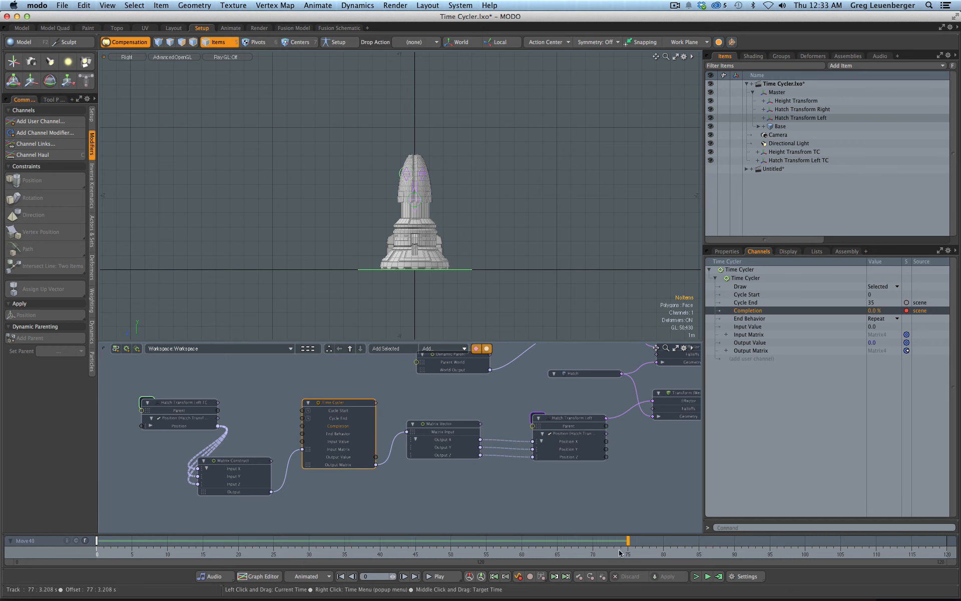
mouse_move(117, 548)
mouse_down()
mouse_move(627, 549)
mouse_move(96, 548)
mouse_up()
Step: Select Height Transform, Hatch Transform Right, Hatch Transform Left, Gun Master A and Gun Master B together to review the animated locators
ctrl+alt+drag(417, 186, 457, 173)
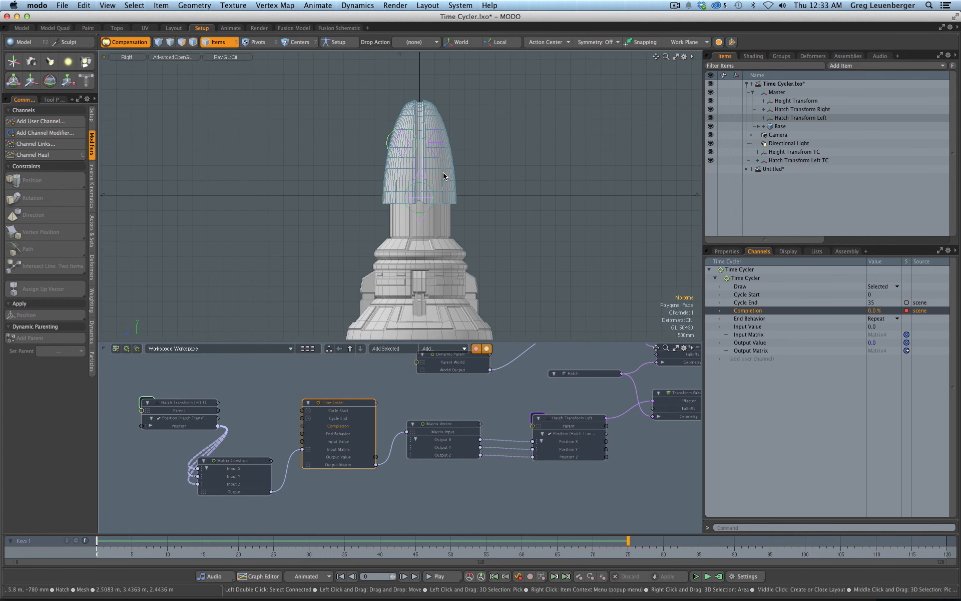
click(796, 100)
shift+click(803, 109)
shift+click(801, 117)
click(759, 126)
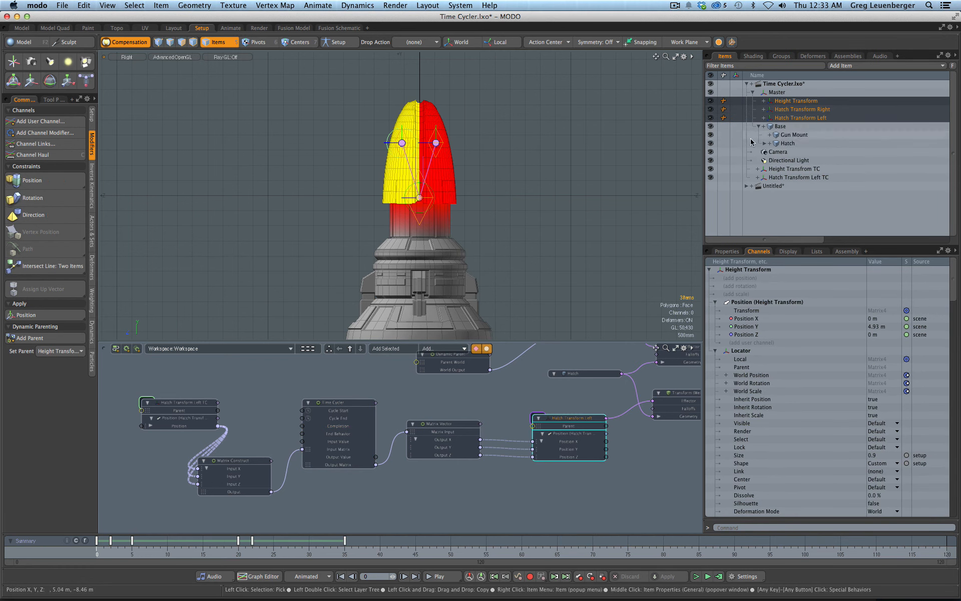
click(764, 143)
ctrl+click(796, 152)
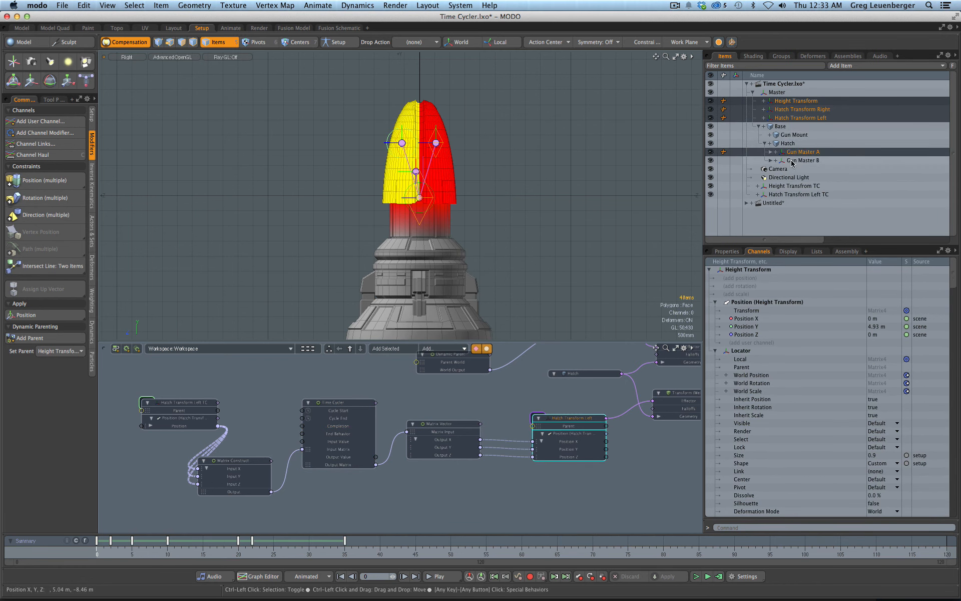
ctrl+click(791, 161)
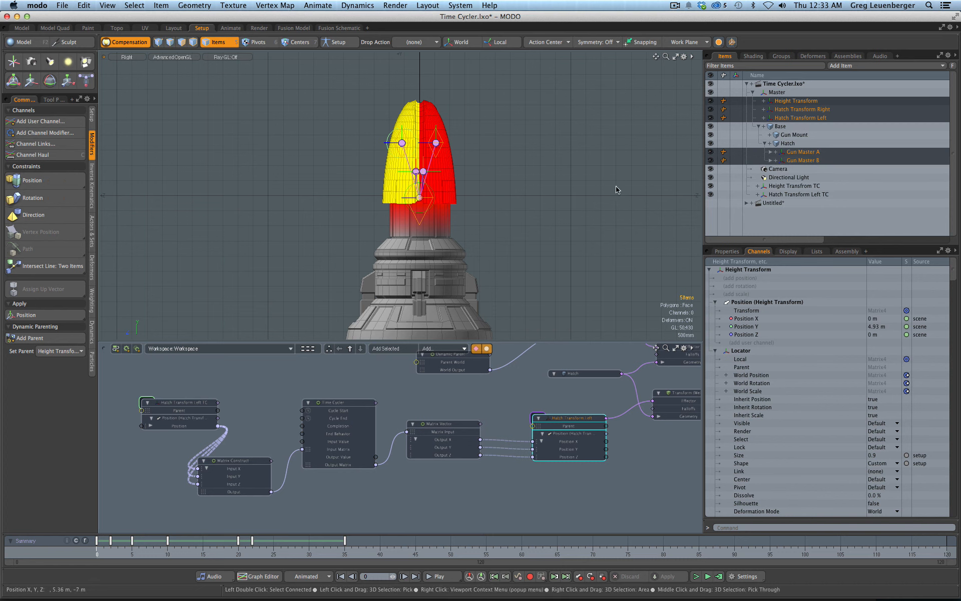
Step: Select Height Transfrom TC and Hatch Transform Left TC, review their node chain and scrub the timeline back to frame 0
click(801, 186)
ctrl+click(809, 196)
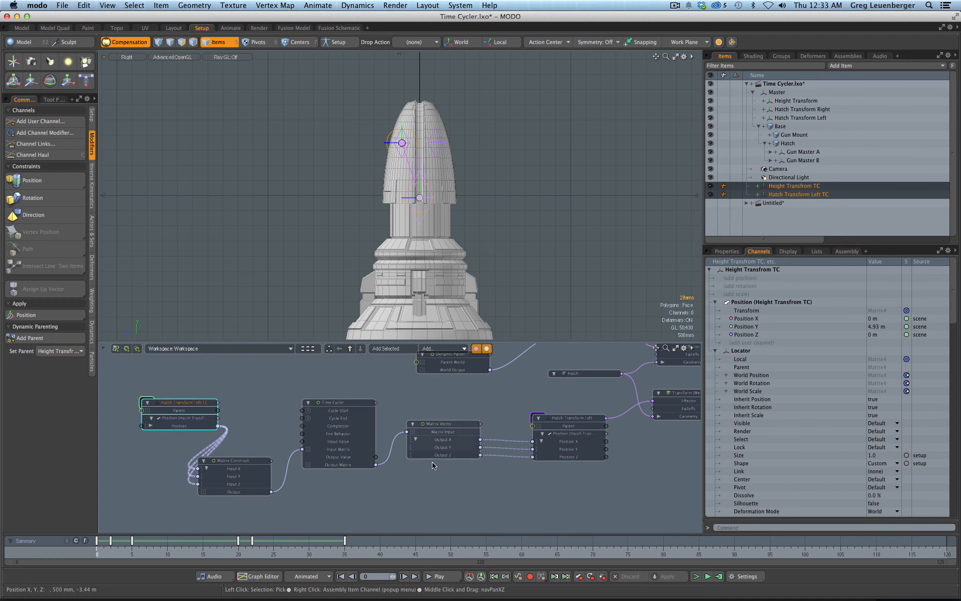
scroll(434, 466, down, 3)
middle_drag(437, 457, 482, 444)
scroll(437, 406, up, 4)
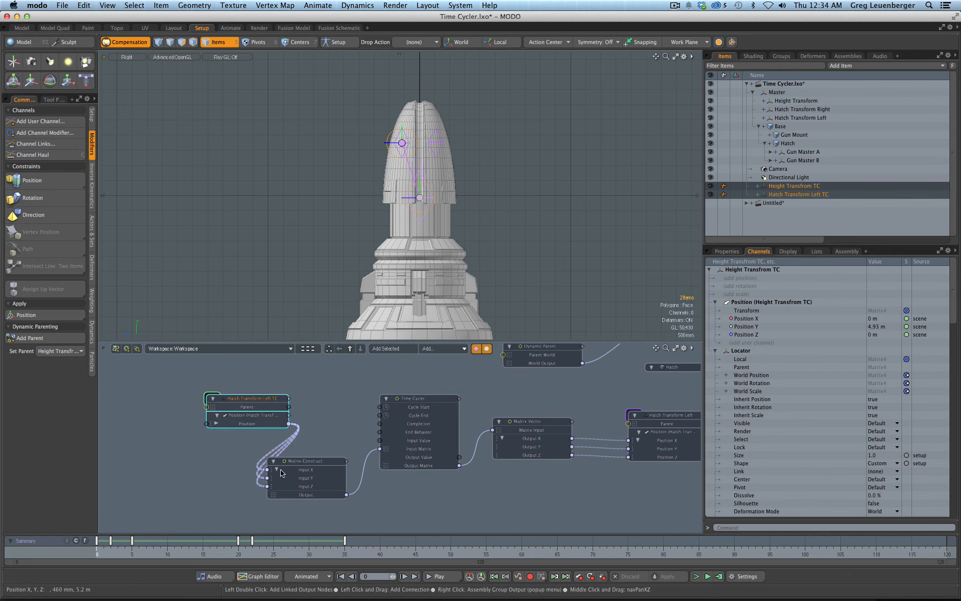
drag(296, 552, 97, 551)
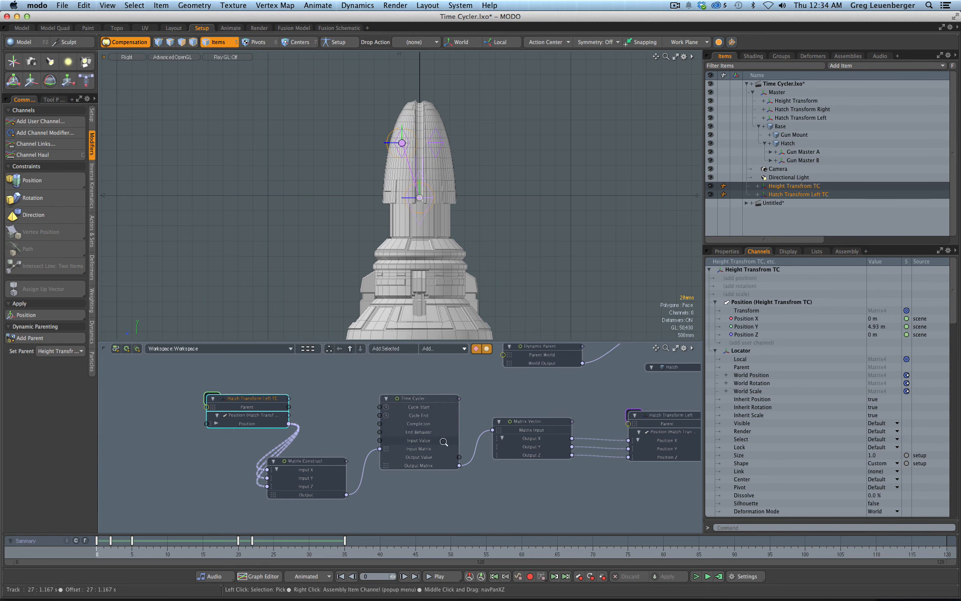
Step: Switch to the Untitled scene and examine the locator's Number of Frames Per Cycle channel feeding the Expression node
click(766, 204)
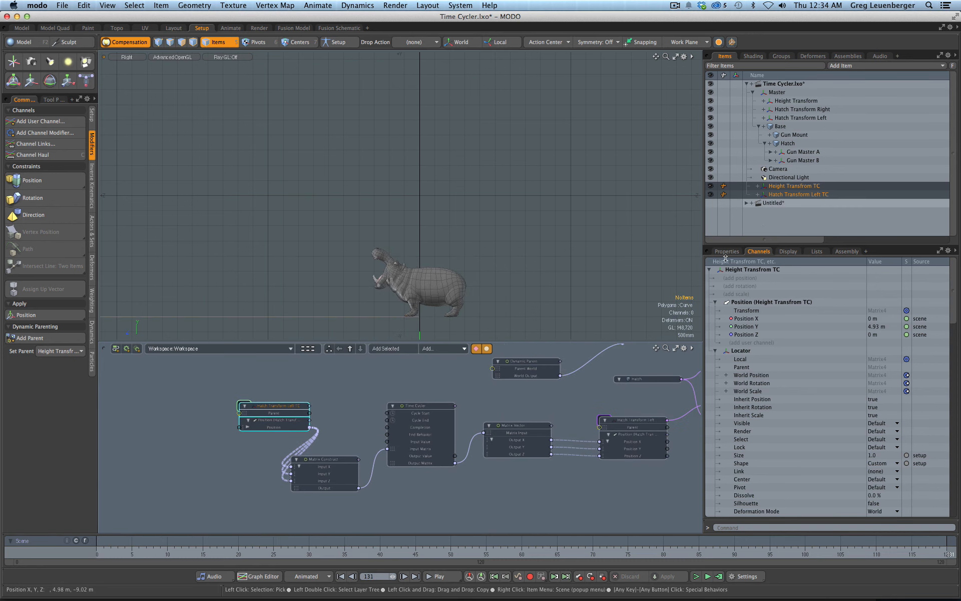
ctrl+alt+drag(307, 506, 501, 493)
ctrl+alt+drag(500, 492, 483, 486)
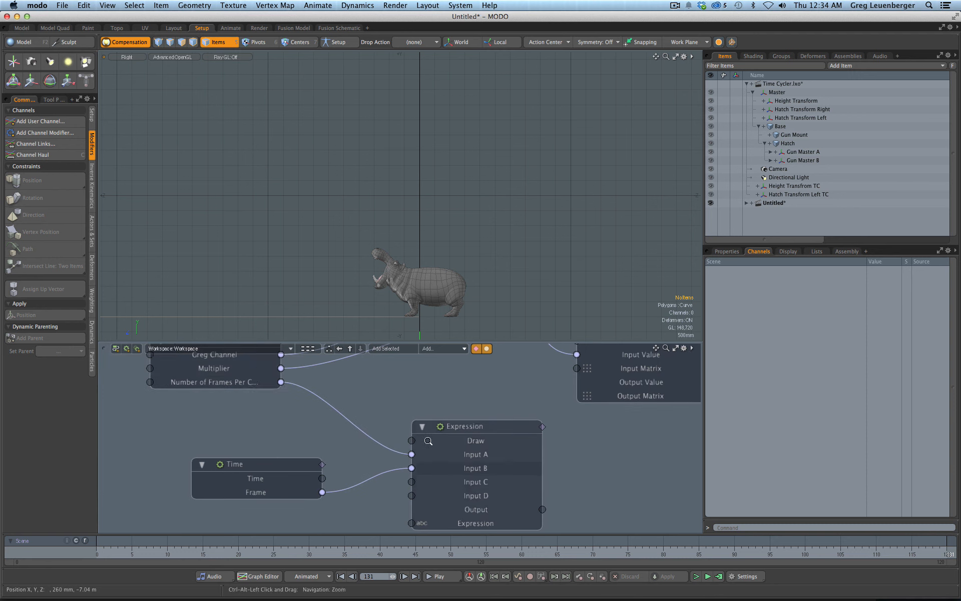
click(228, 383)
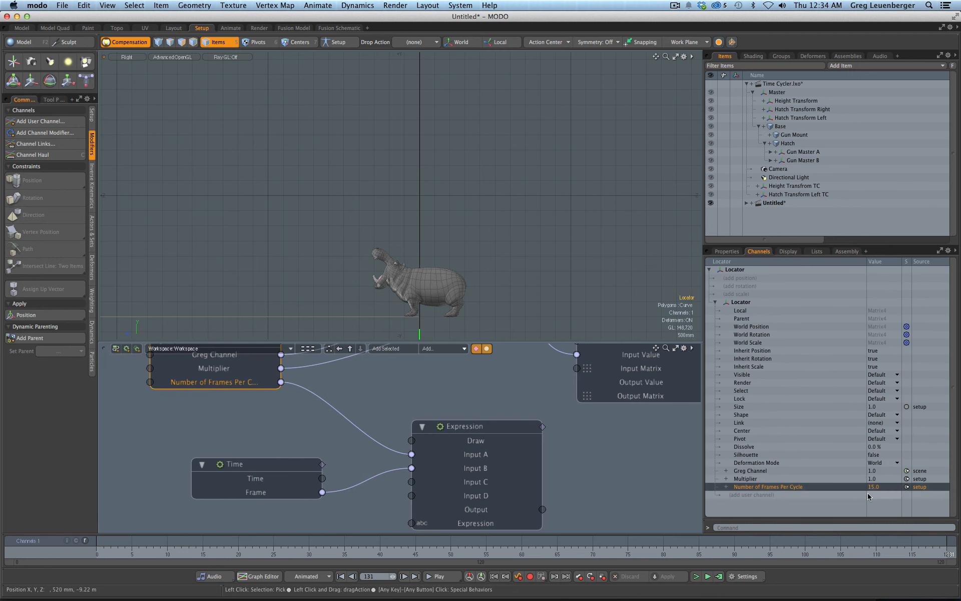
Step: Return to the Time Cycler.lxo scene and scrub the timeline to review the hatch animation, ending at frame 0
click(799, 83)
drag(98, 543, 677, 540)
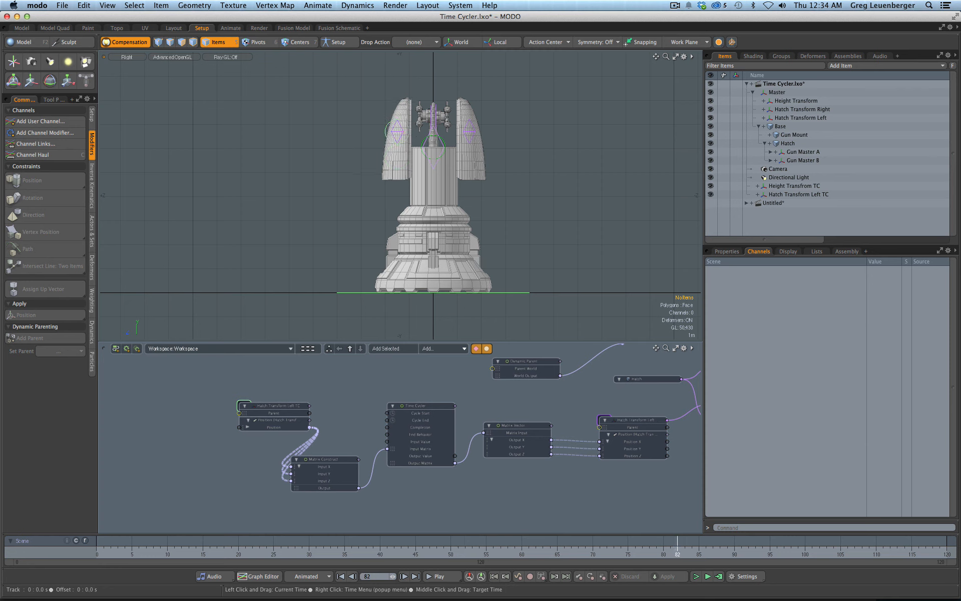
drag(677, 541, 96, 541)
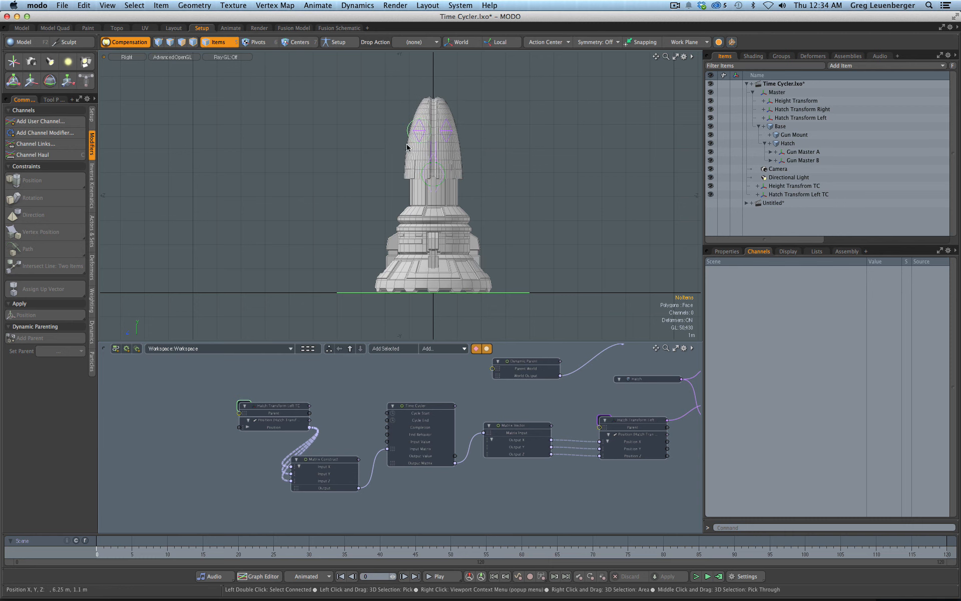
Step: Move the Time Cycler's last Completion key to frame 35 and scrub the faster hatch motion, stopping at frame 49
click(425, 432)
right_click(547, 541)
click(468, 553)
right_drag(595, 544, 416, 533)
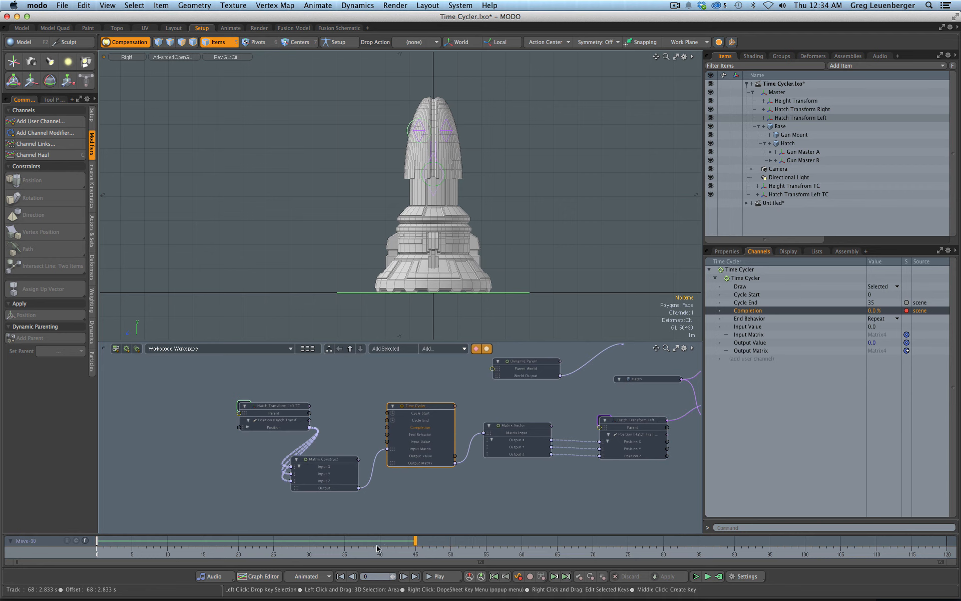
right_drag(377, 548, 345, 547)
mouse_move(323, 551)
mouse_down()
mouse_move(140, 551)
mouse_move(345, 551)
mouse_up()
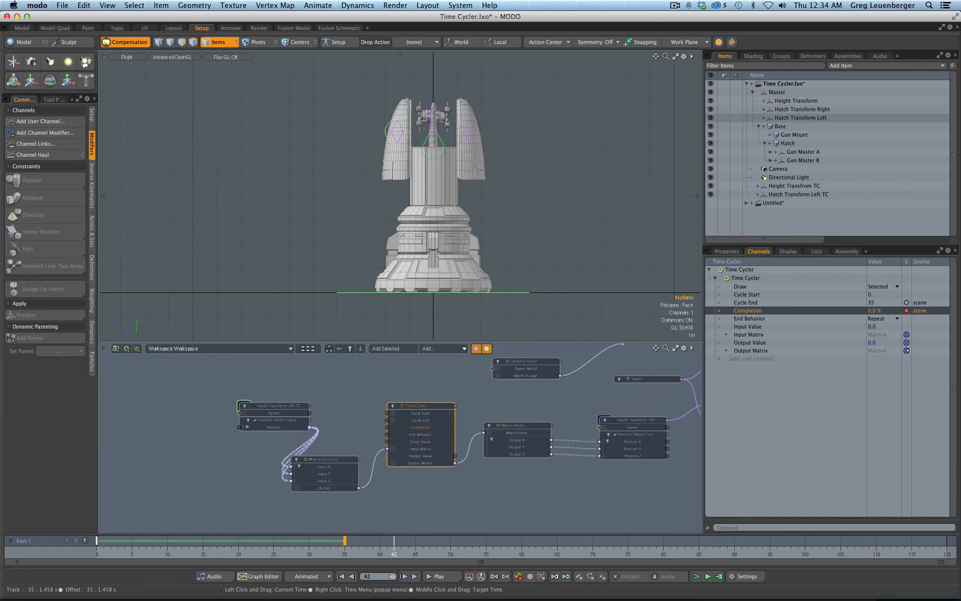
drag(394, 551, 444, 550)
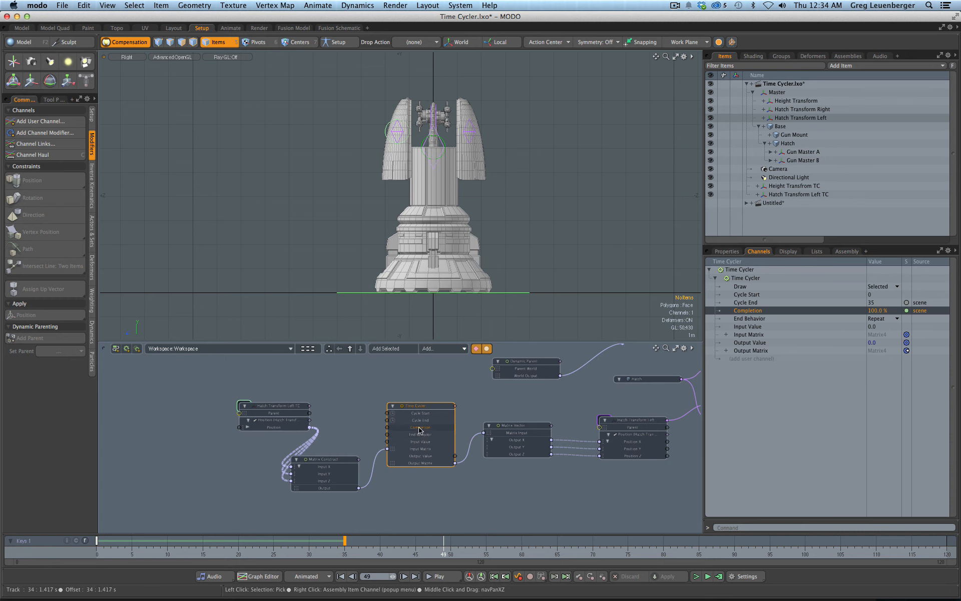
Step: Select Height Transform, both Hatch Transforms, Gun Master A and Gun Master B together, and scrub their keyed motion to frame 52
drag(801, 103, 798, 116)
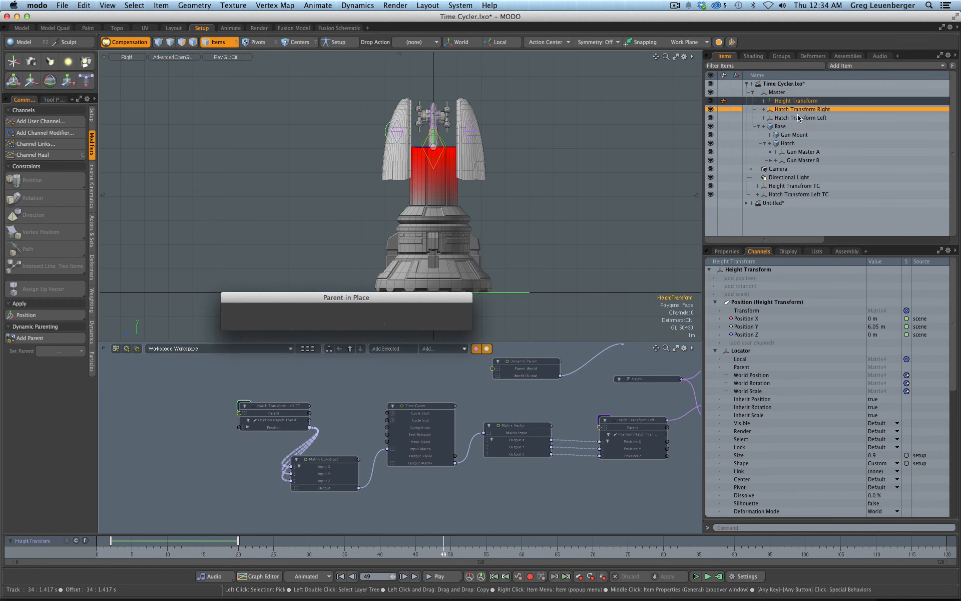
key(Return)
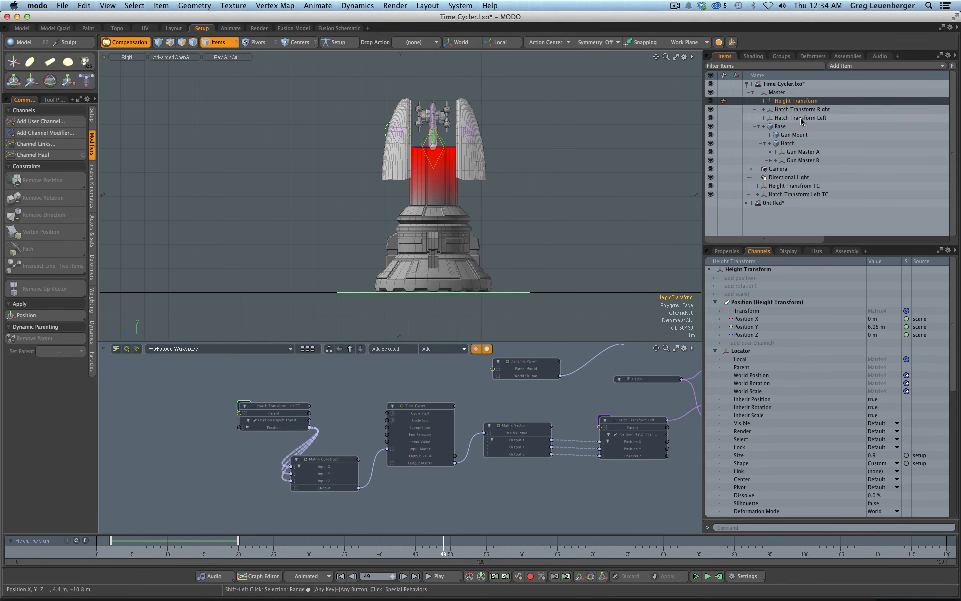
shift+click(802, 119)
ctrl+click(802, 151)
ctrl+click(802, 160)
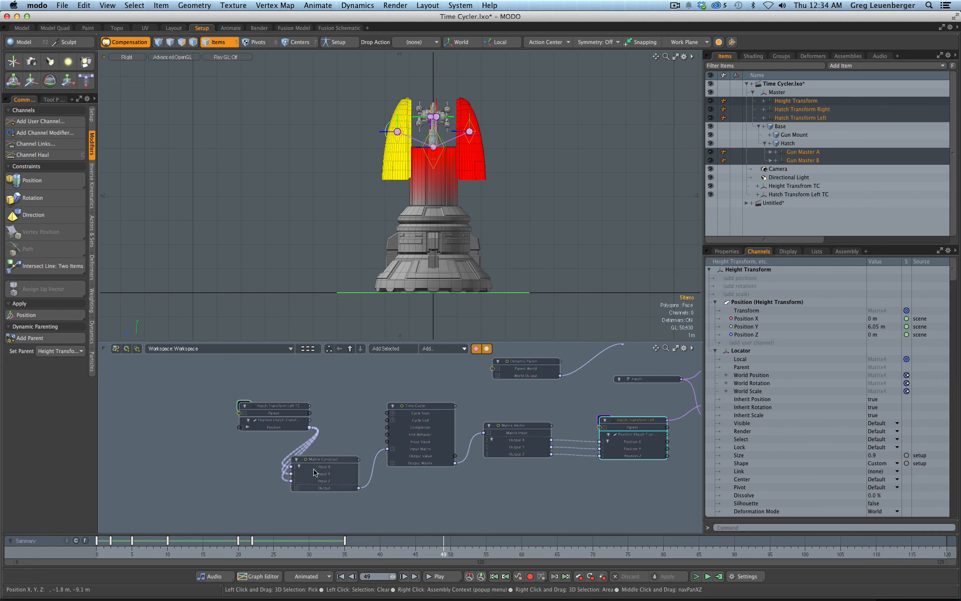
drag(132, 548, 465, 548)
Step: Switch the viewport to Perspective, orbit to an elevated angle on the rocket and clear the item selection
key(ctrl+space)
click(507, 176)
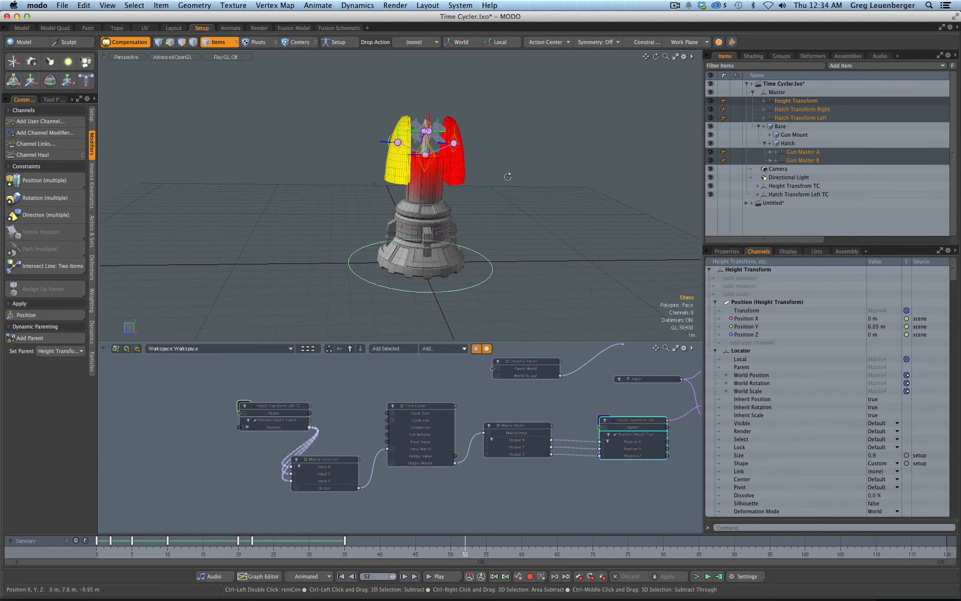
alt+drag(508, 176, 425, 235)
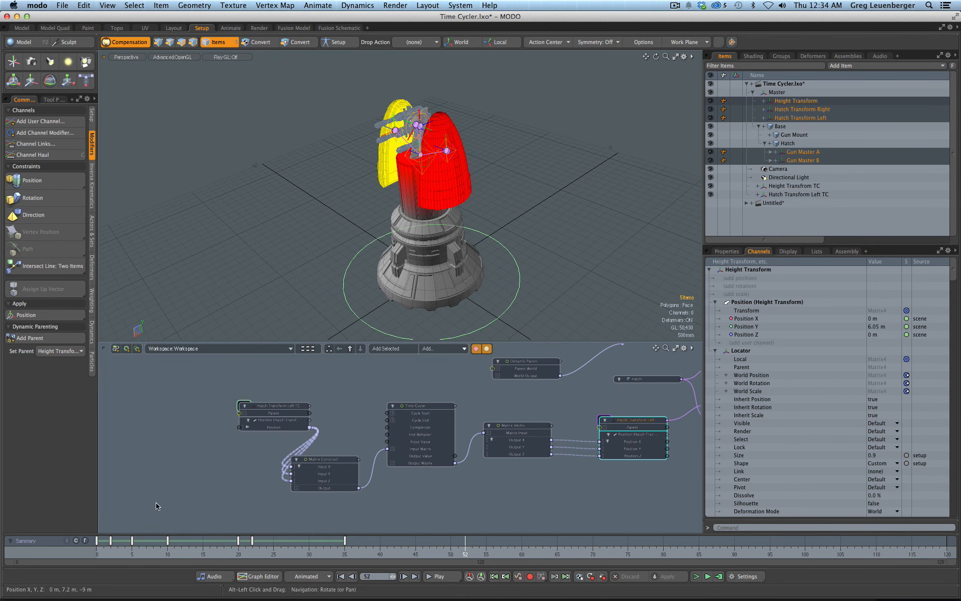
click(215, 323)
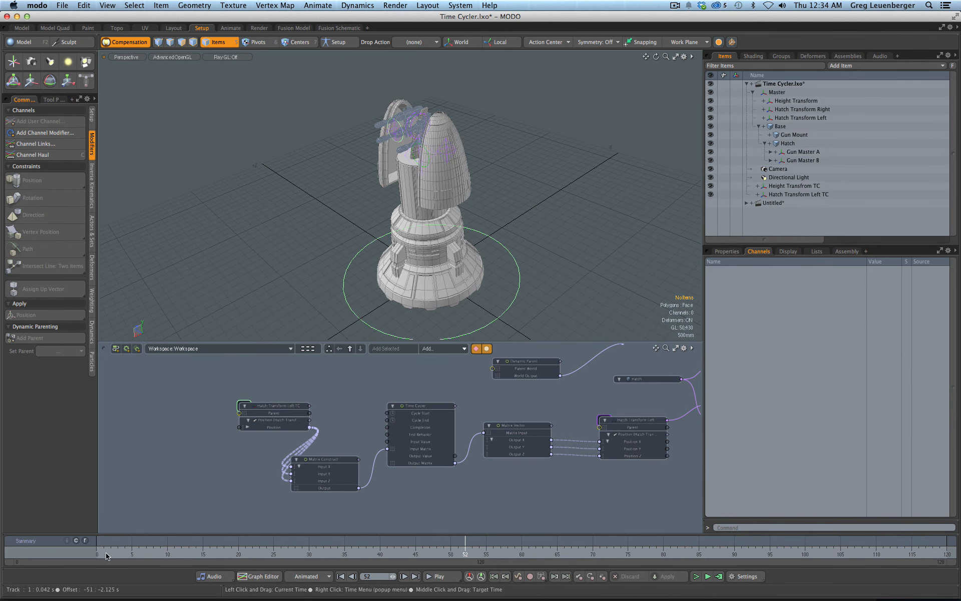
Step: Scrub the timeline to review the hatch and gun animation in perspective, returning to frame 0
drag(106, 551, 345, 550)
mouse_move(416, 550)
mouse_down()
mouse_move(160, 551)
mouse_move(457, 551)
mouse_up()
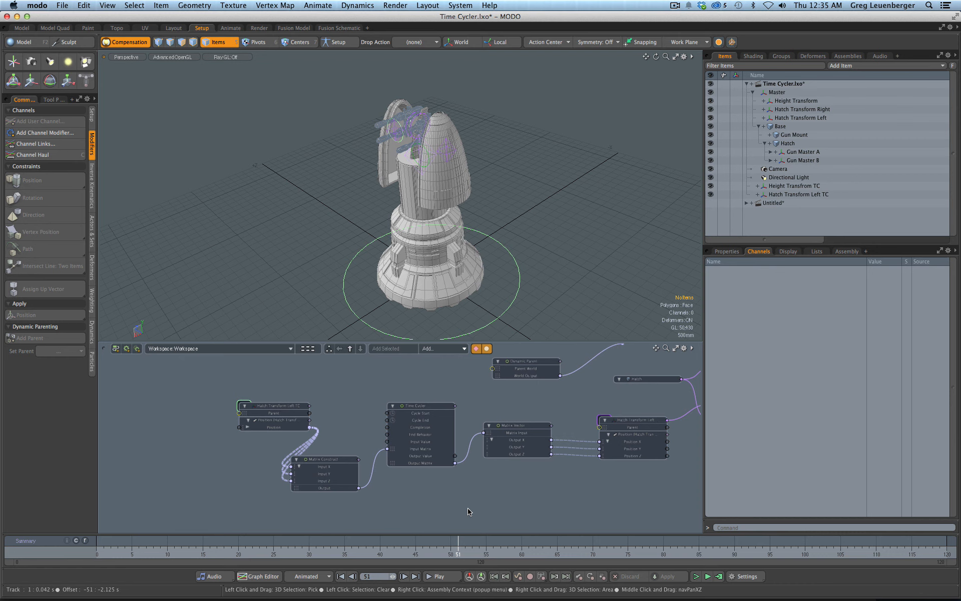
mouse_move(456, 543)
mouse_down()
mouse_move(118, 543)
mouse_move(514, 543)
mouse_up()
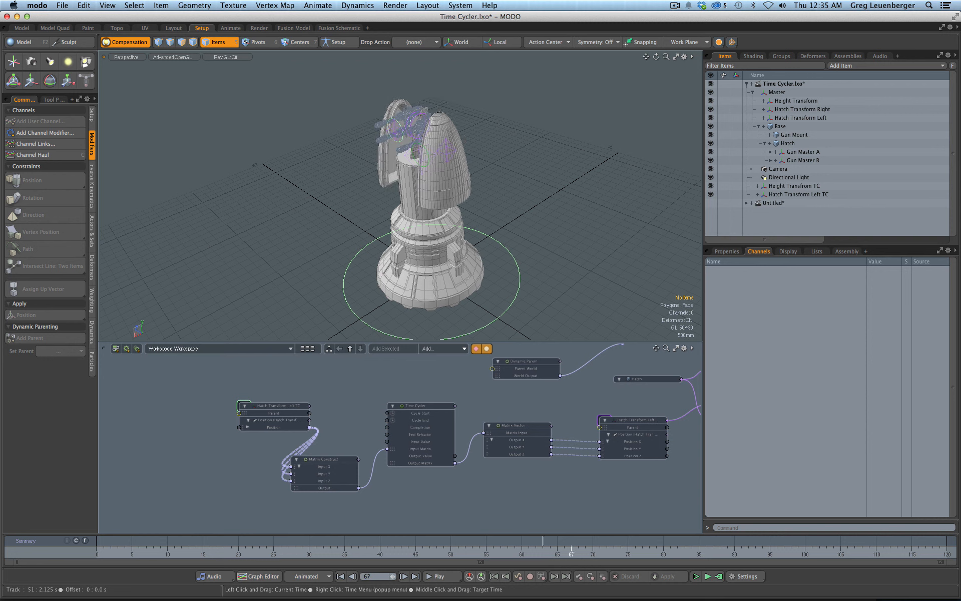
drag(352, 543, 97, 543)
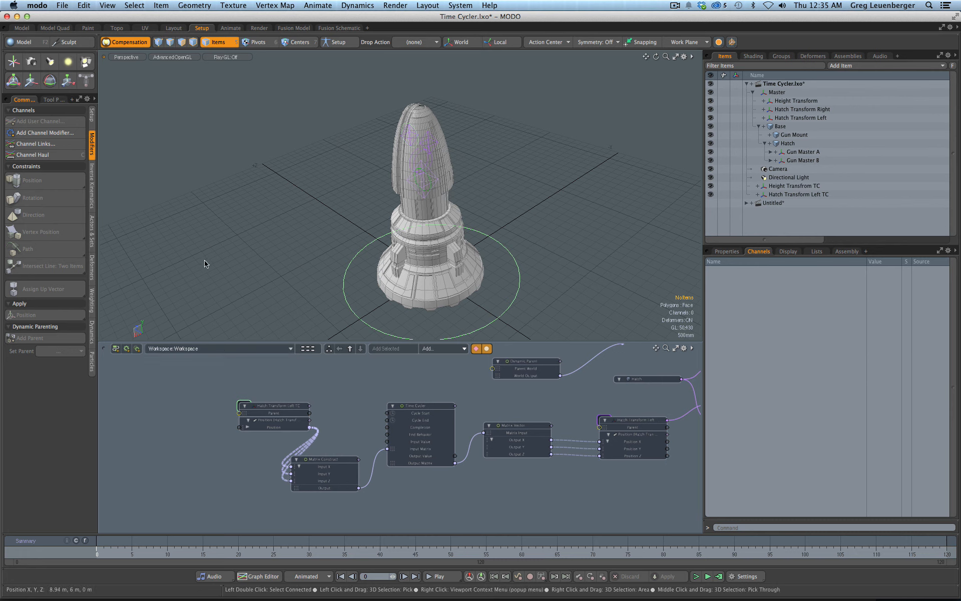
key(shift)
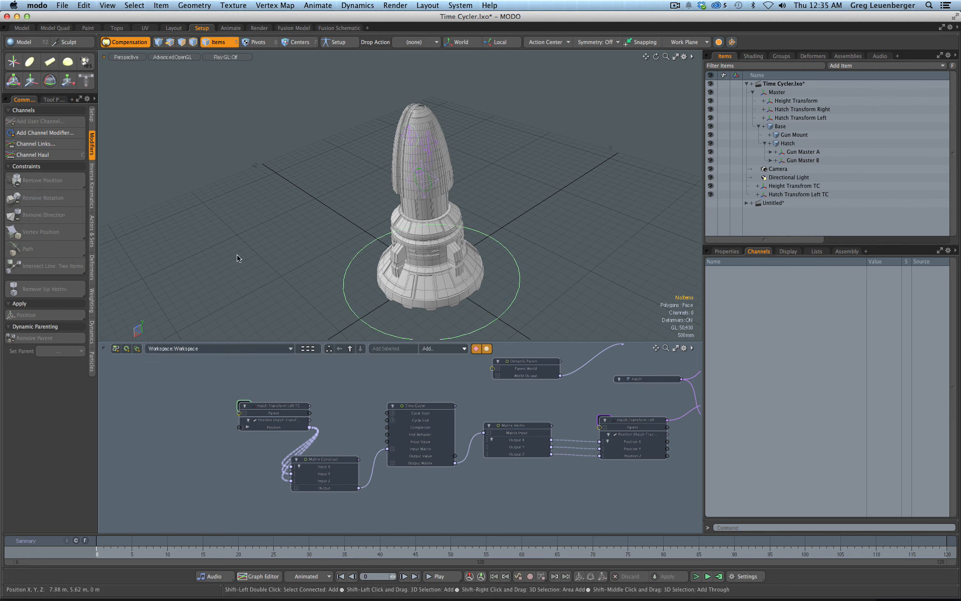